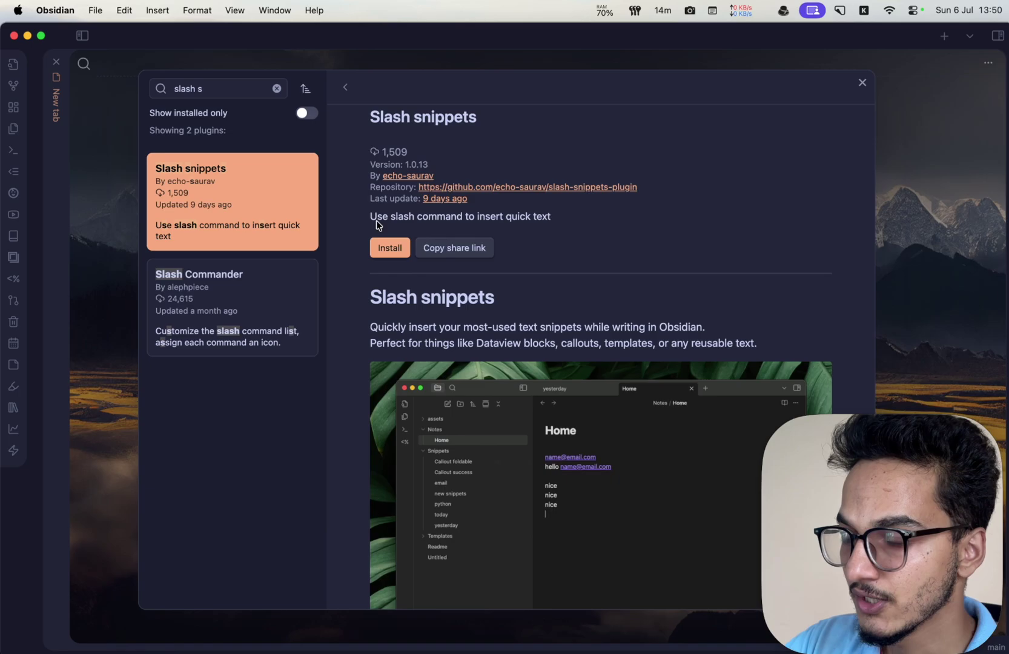
Scroll through the Slash snippets plugin README in the community plugin browser.
scroll(457, 225, "down", 1)
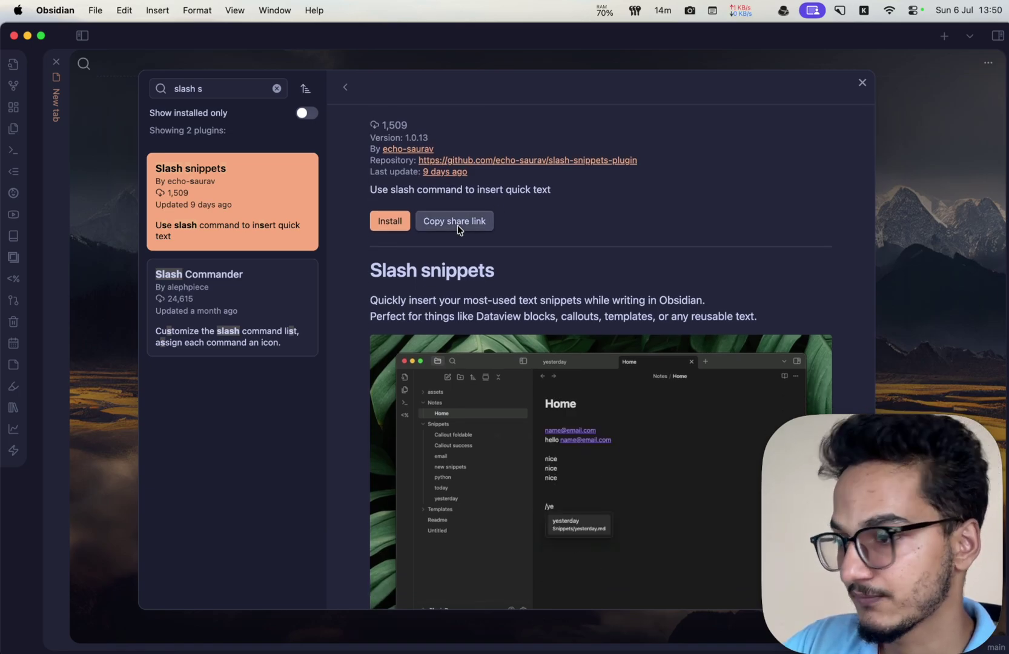
scroll(457, 224, "down", 1)
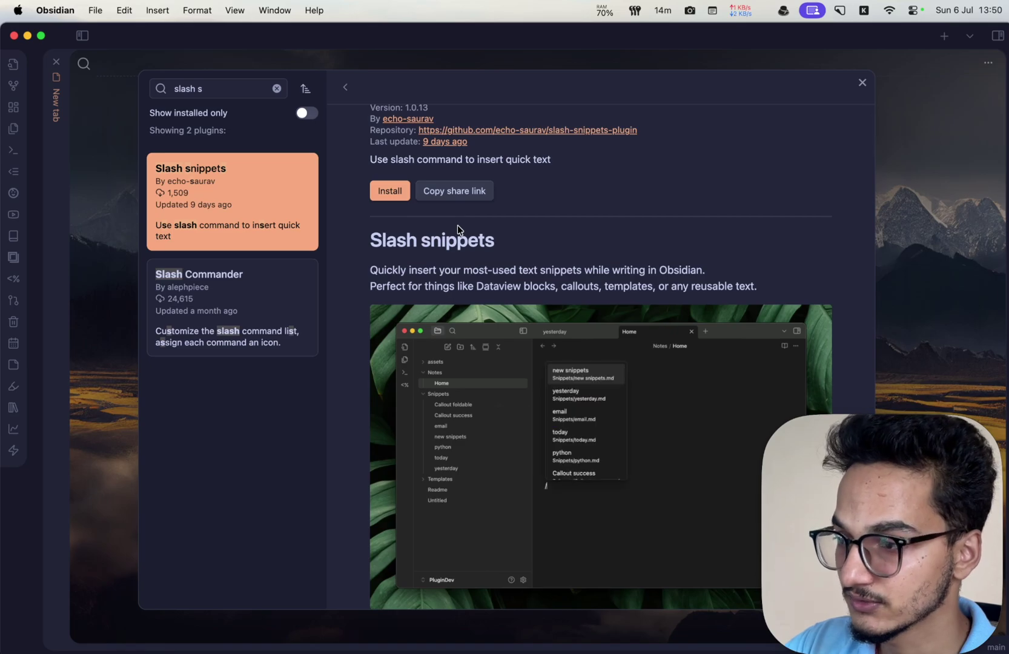
scroll(456, 250, "up", 3)
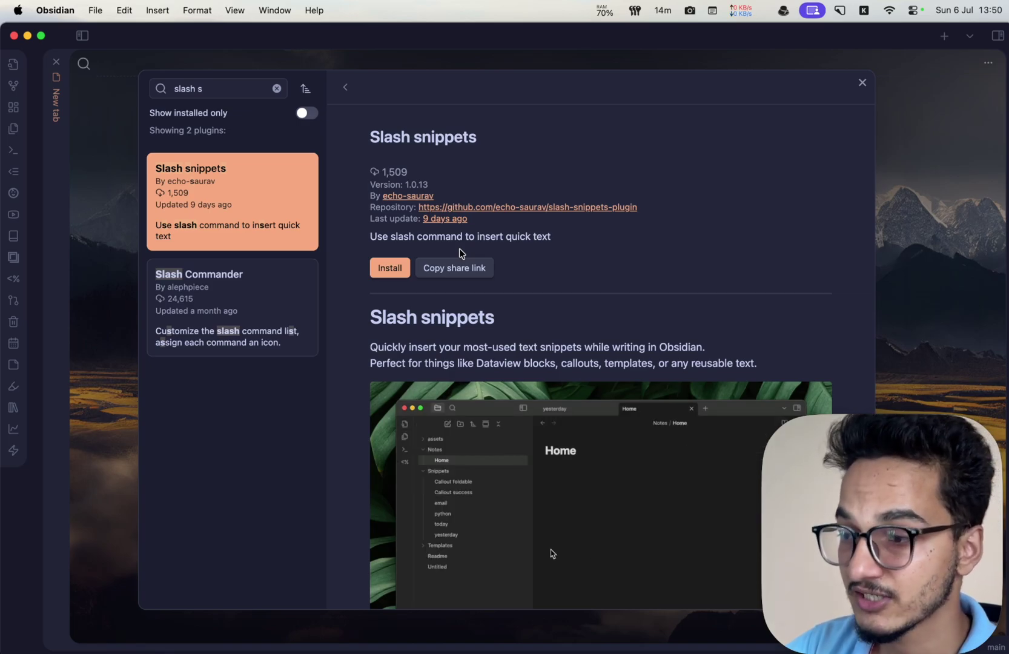
Install the Slash snippets plugin and open its trigger character setting.
left_click(402, 272)
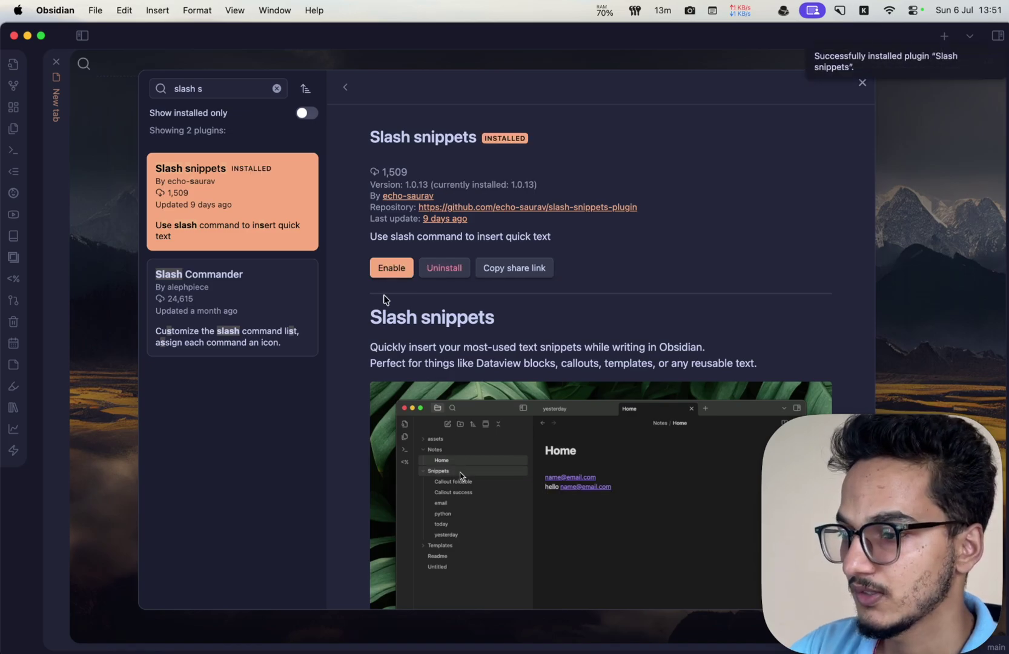
left_click(389, 267)
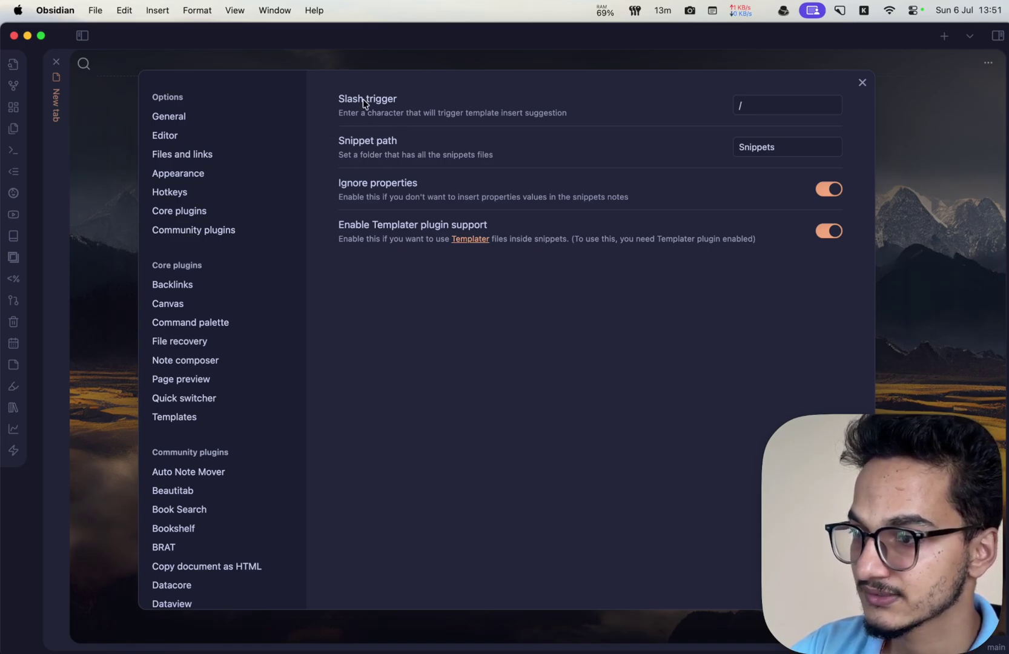
left_click(785, 103)
Change the slash trigger from / to @, keeping the Snippets folder path.
key("BackSpace")
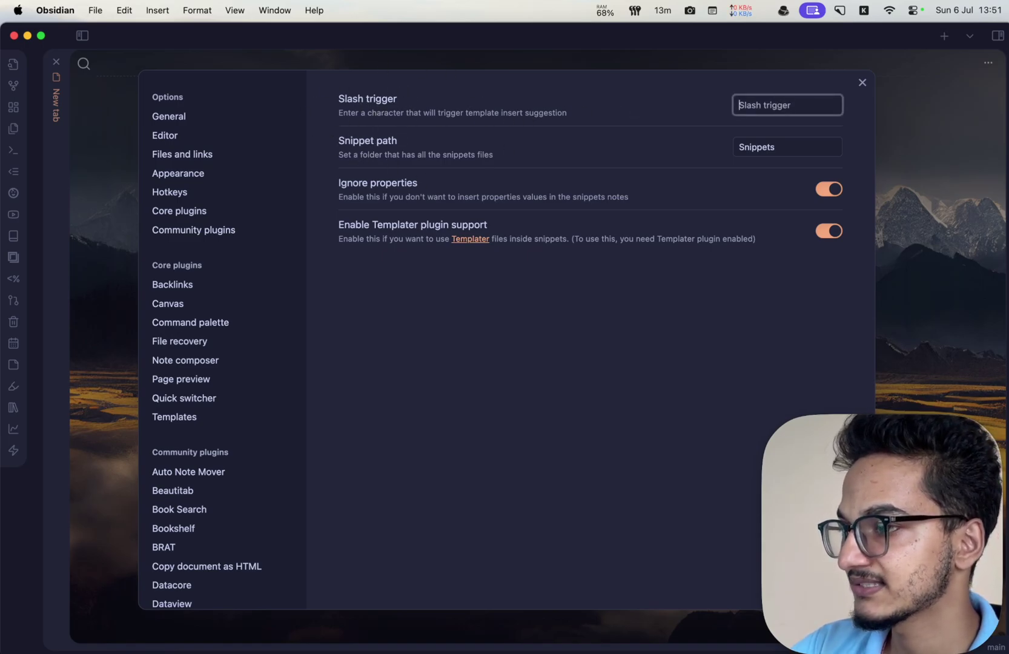
type("/")
key("BackSpace")
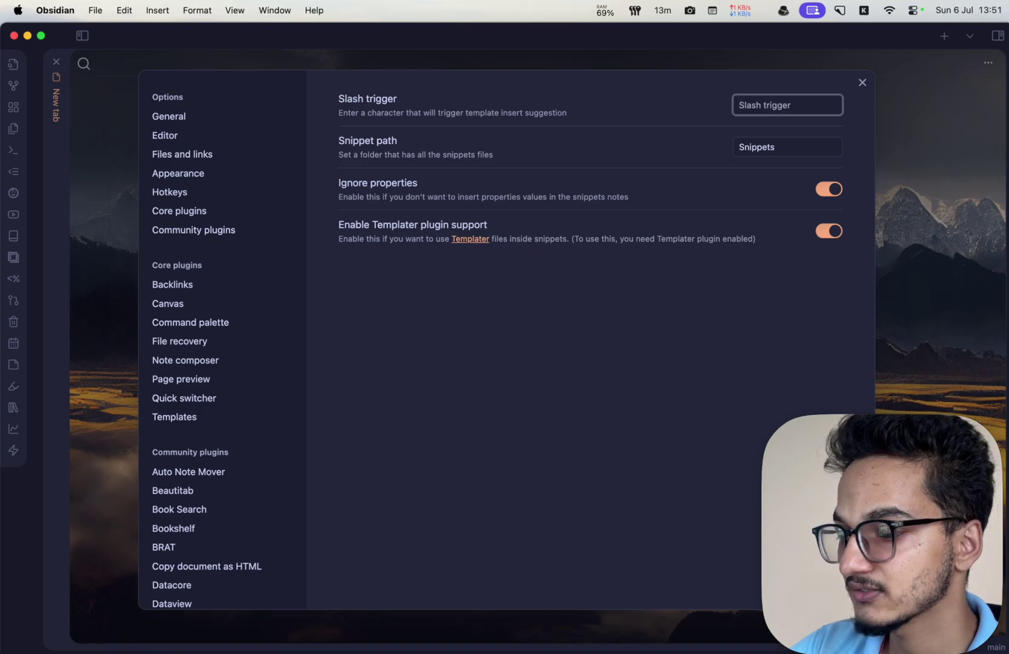
type("/")
key("BackSpace")
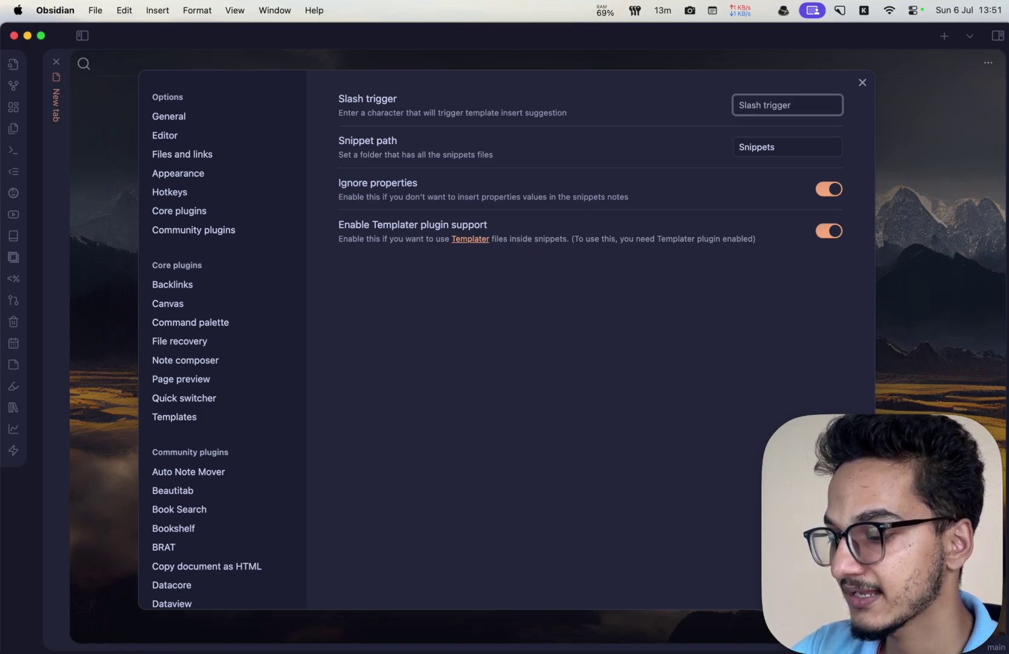
type("/")
key("BackSpace")
type("@")
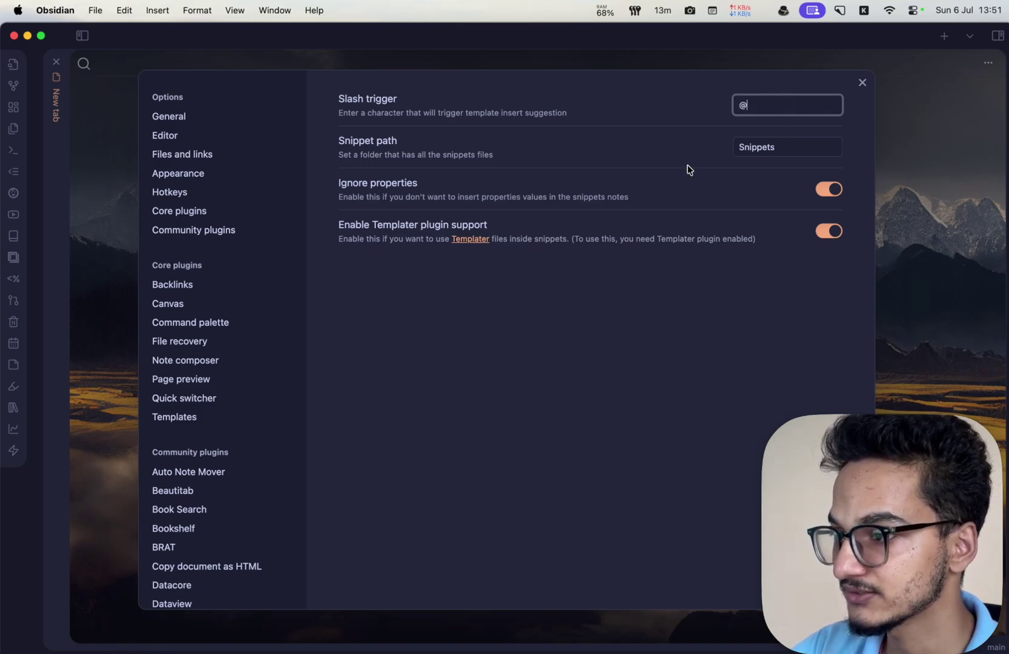
left_click(689, 170)
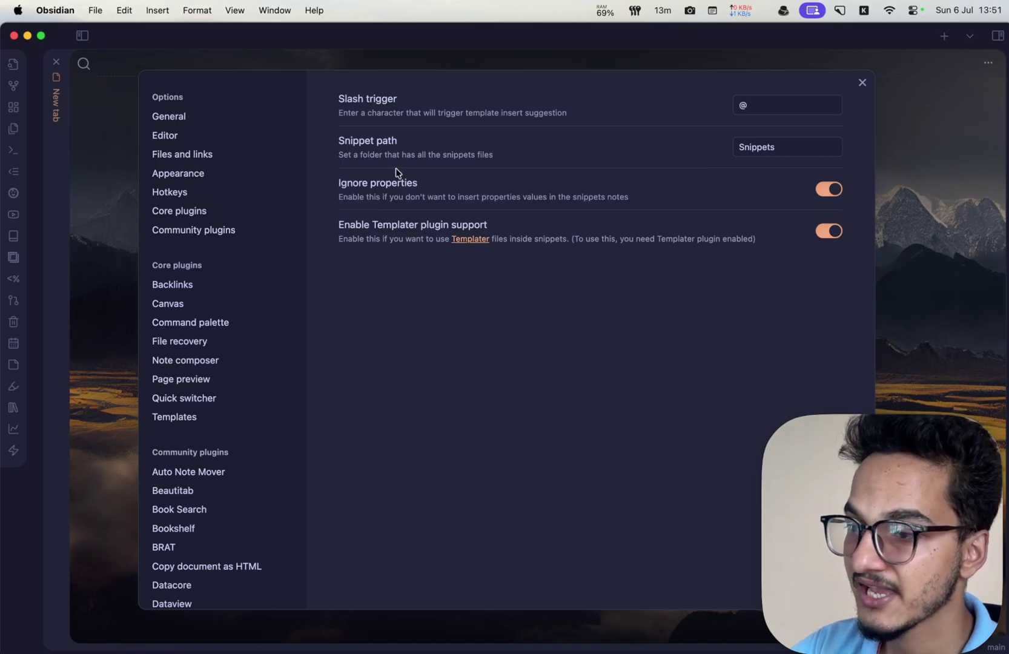
double_click(798, 151)
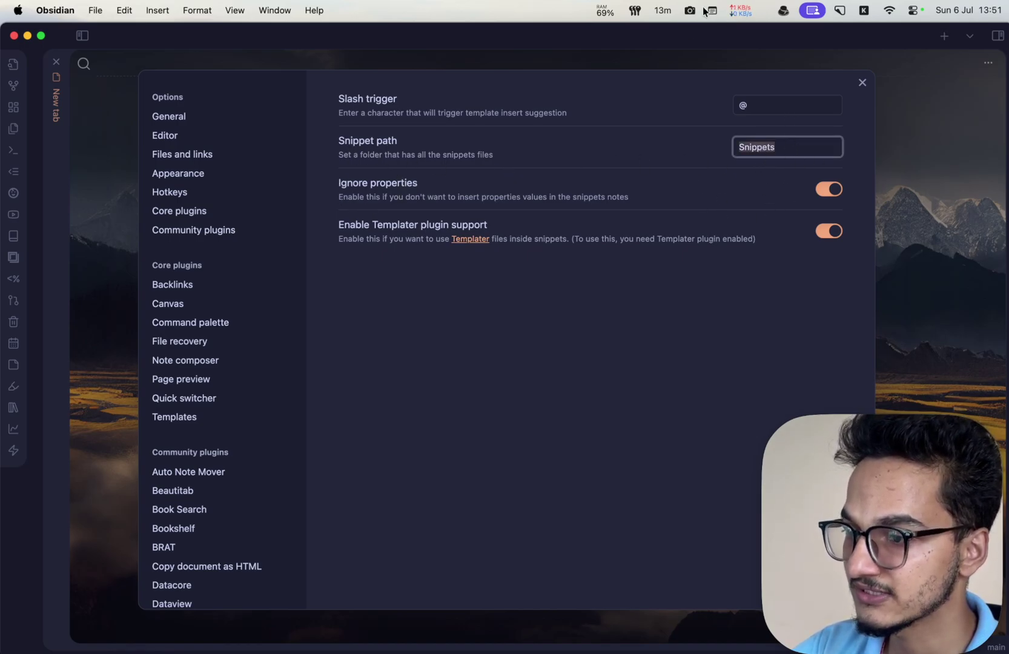
Close settings and view the email and Tomorrow notes in the Snippets folder.
left_click(863, 83)
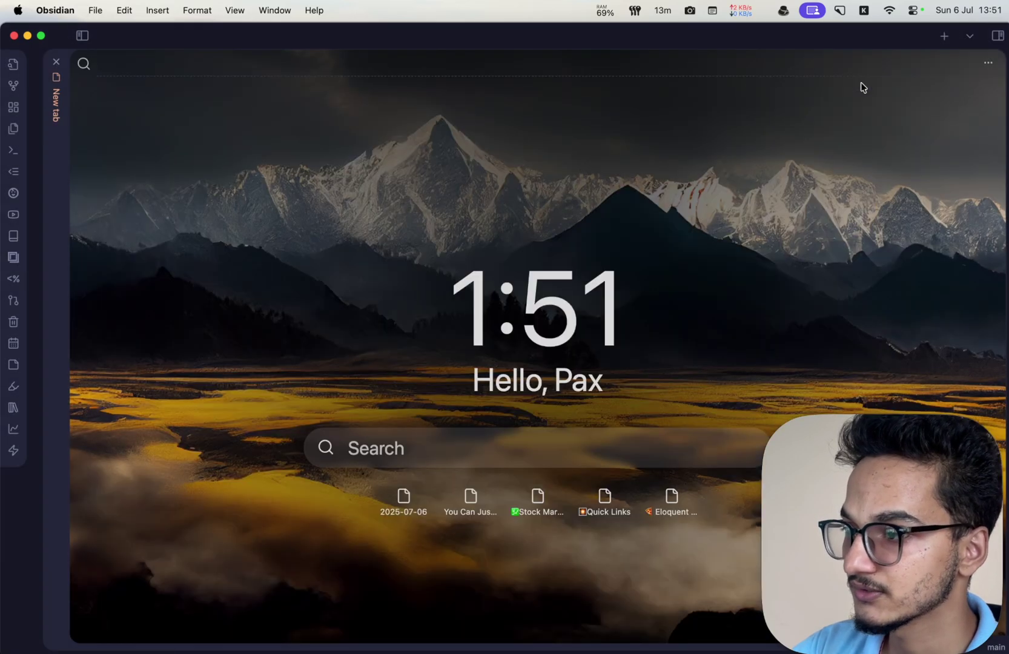
left_click(82, 36)
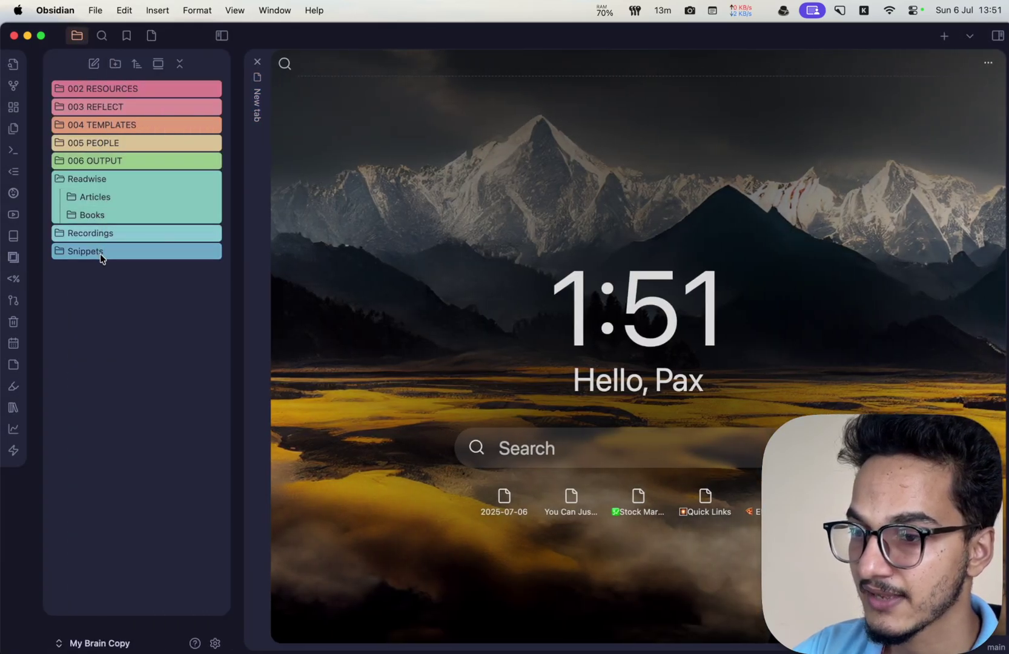
left_click(100, 252)
left_click(104, 268)
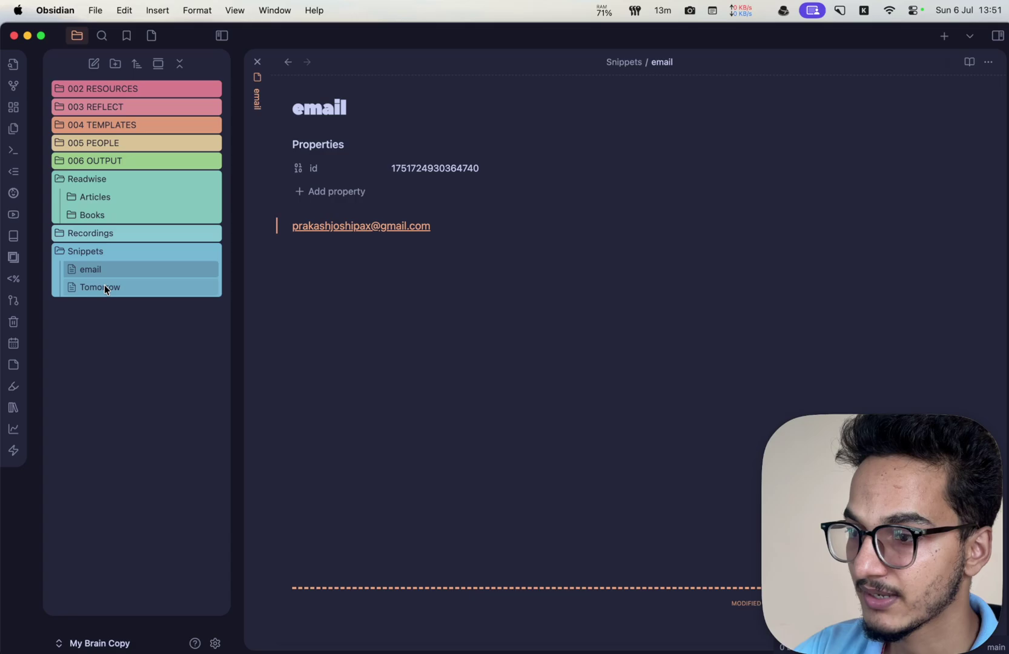
left_click(104, 286)
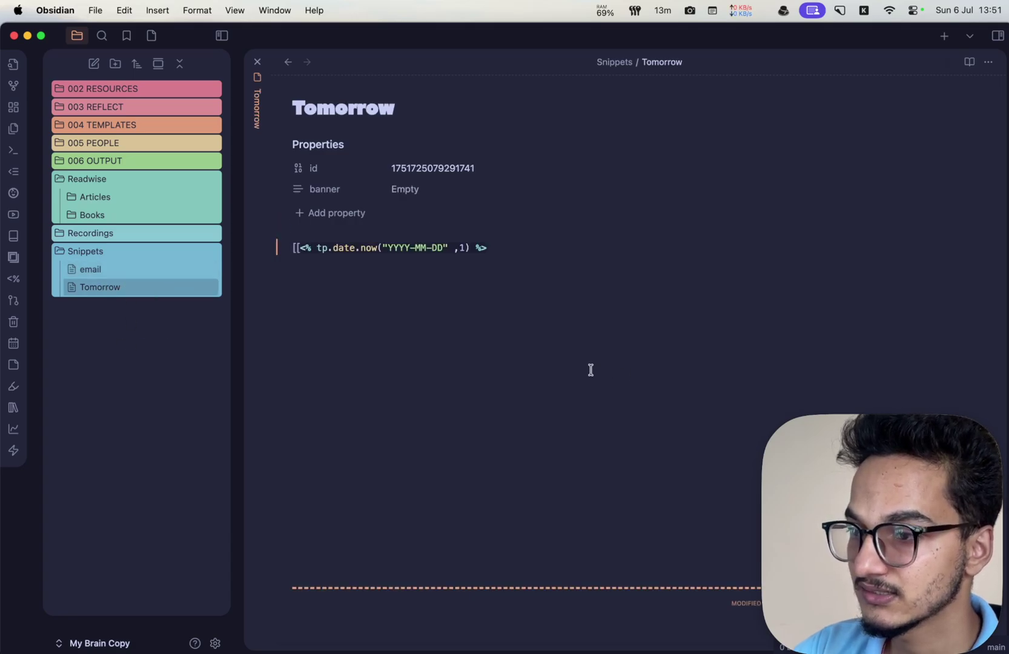
key("Delete")
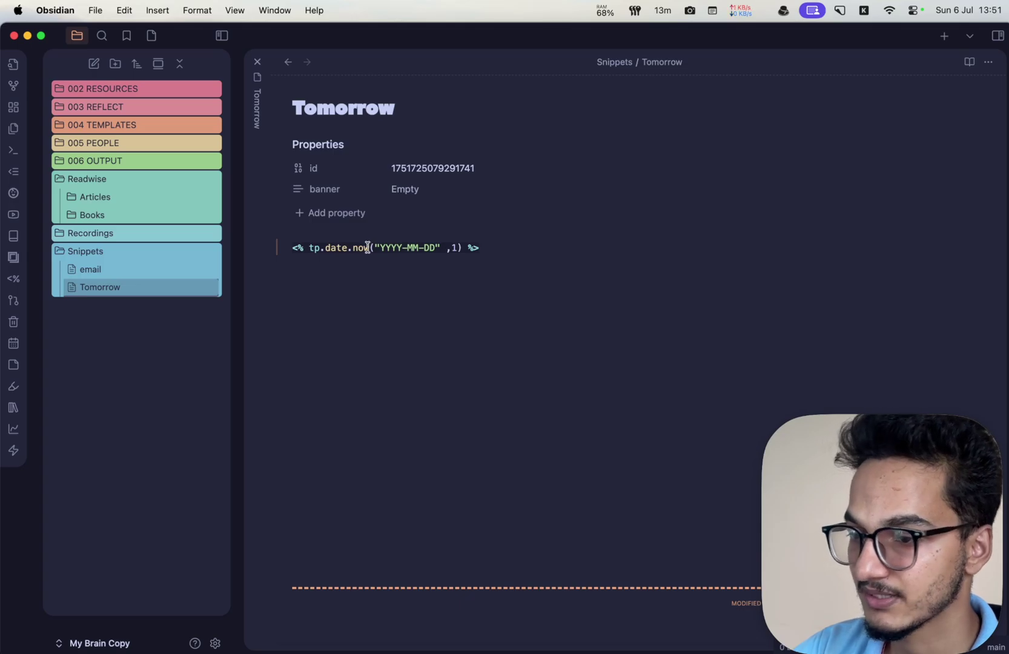
Create a new Untitled note in a split and close the Tomorrow pane.
left_click(161, 250)
key("super+shift+n")
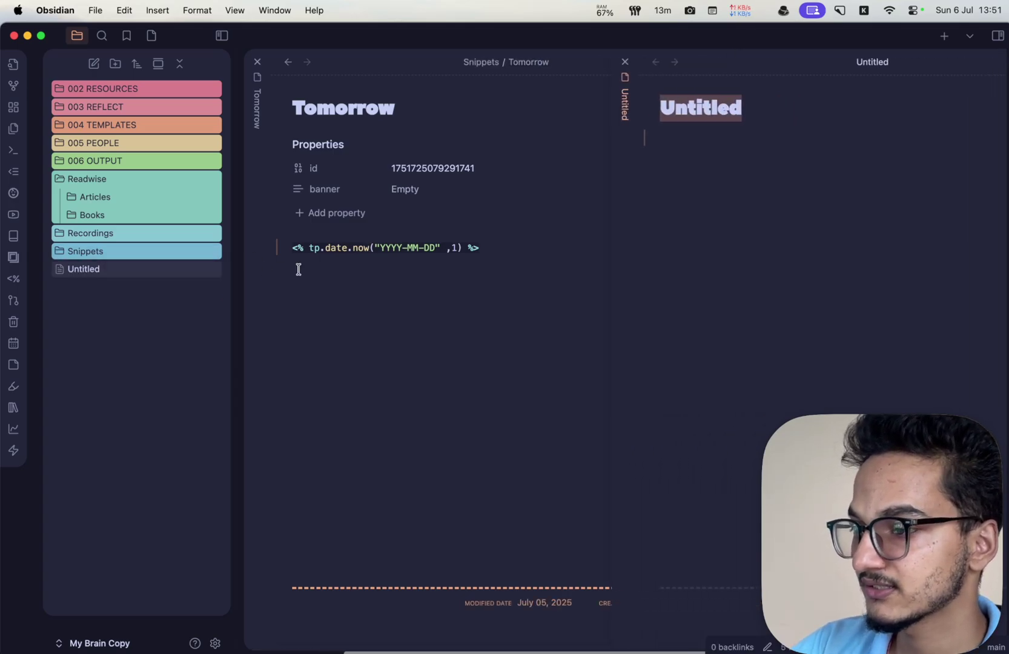
left_click(621, 255)
left_click(414, 324)
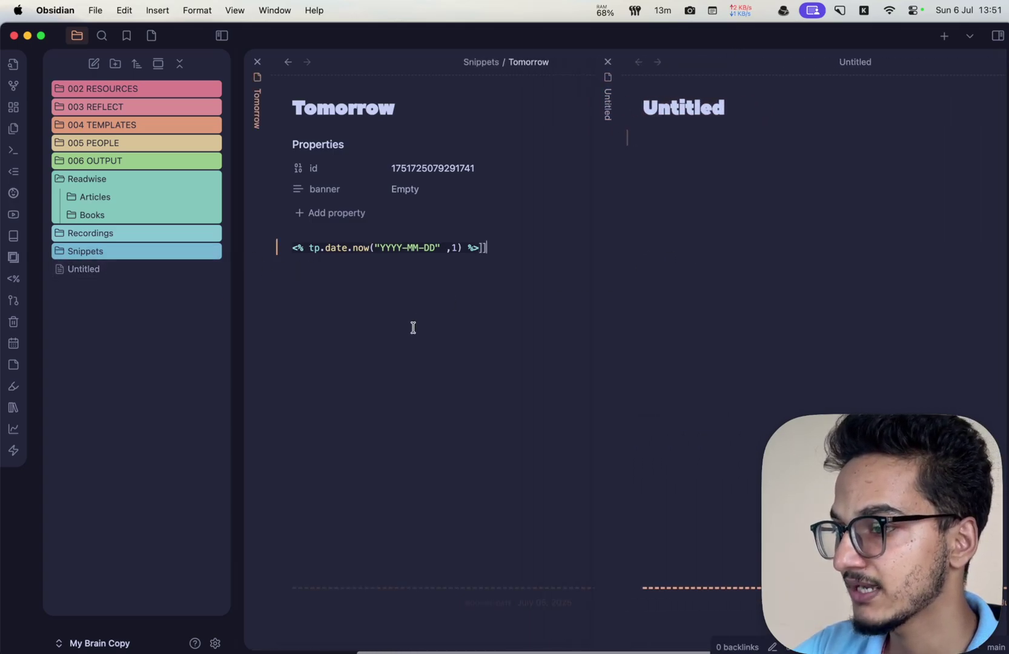
key("super+w")
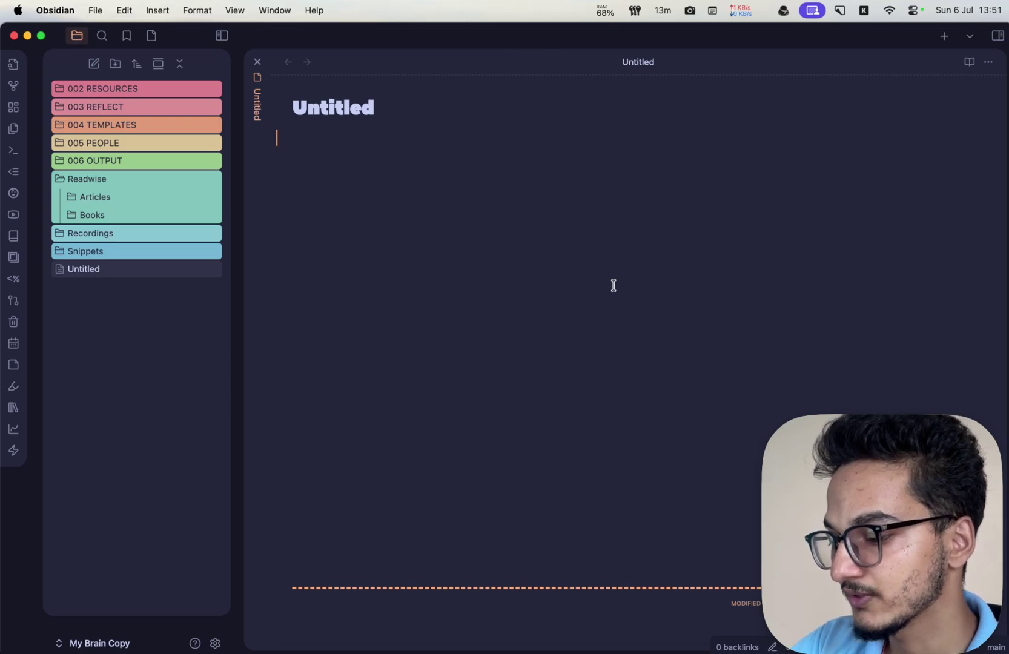
Insert the email snippet into the Untitled note using @e.
type("@e")
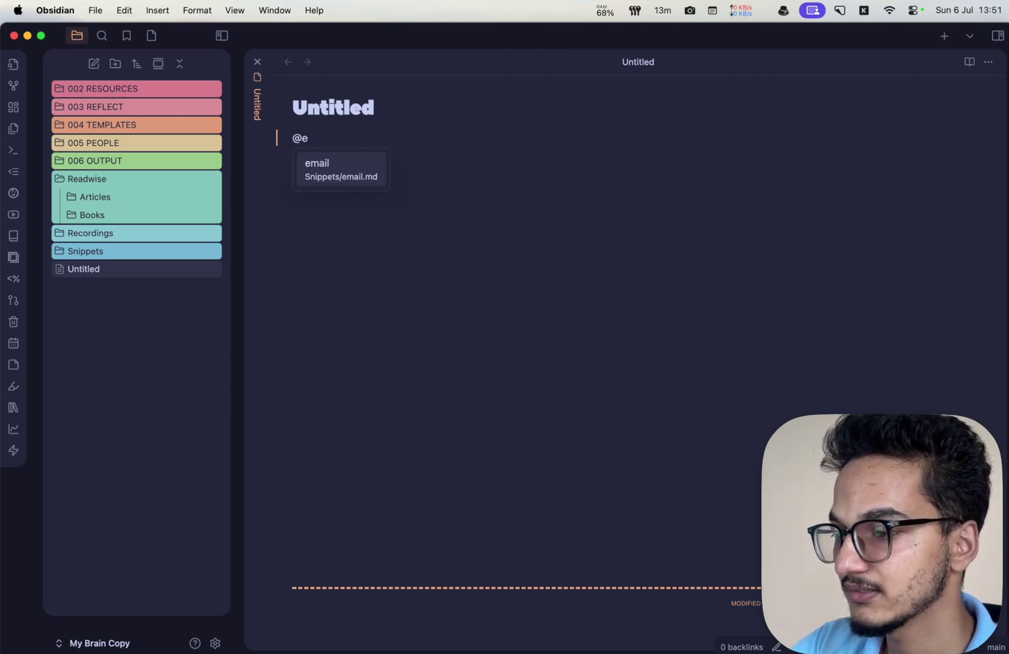
key("Return")
key("Return")
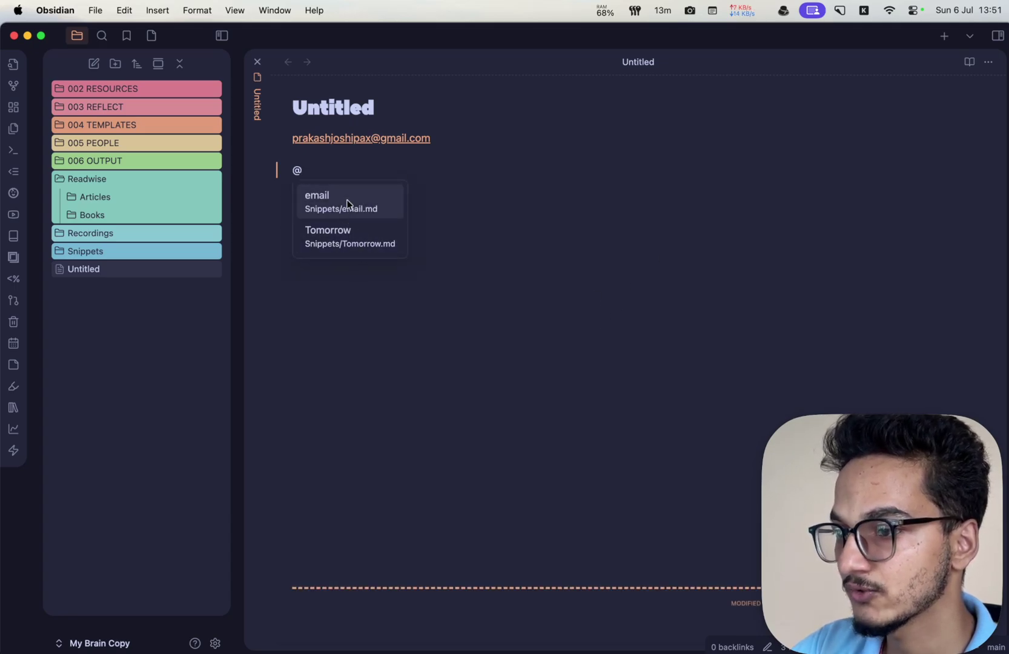
left_click(103, 253)
left_click(103, 253)
left_click(103, 253)
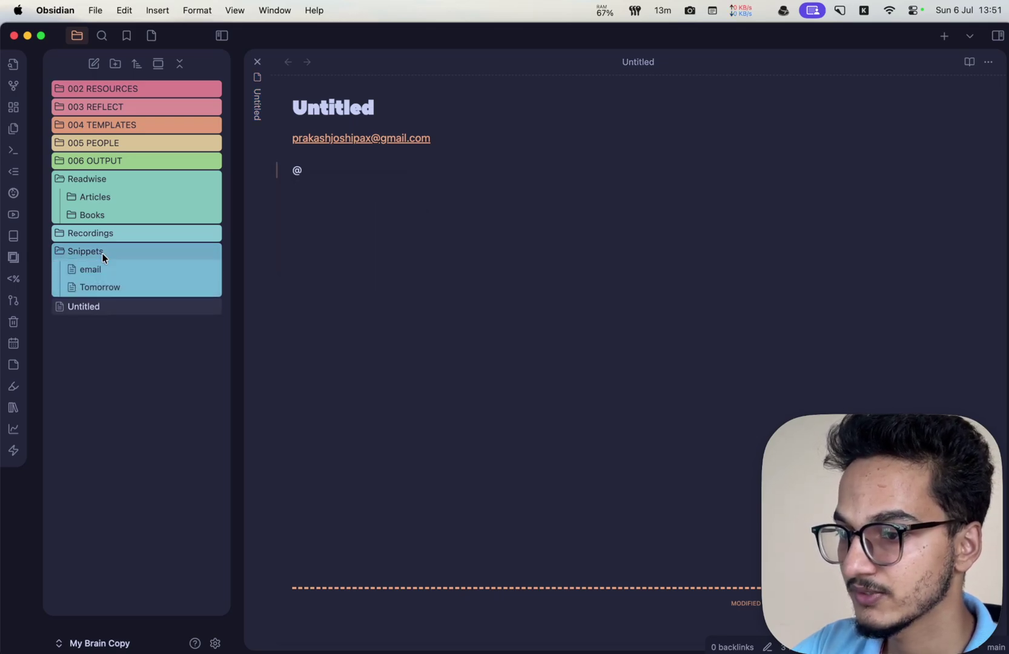
left_click(103, 253)
key("BackSpace")
Insert the Tomorrow snippet's [[2025-07-07]] date link from the @ suggestion list.
type("@")
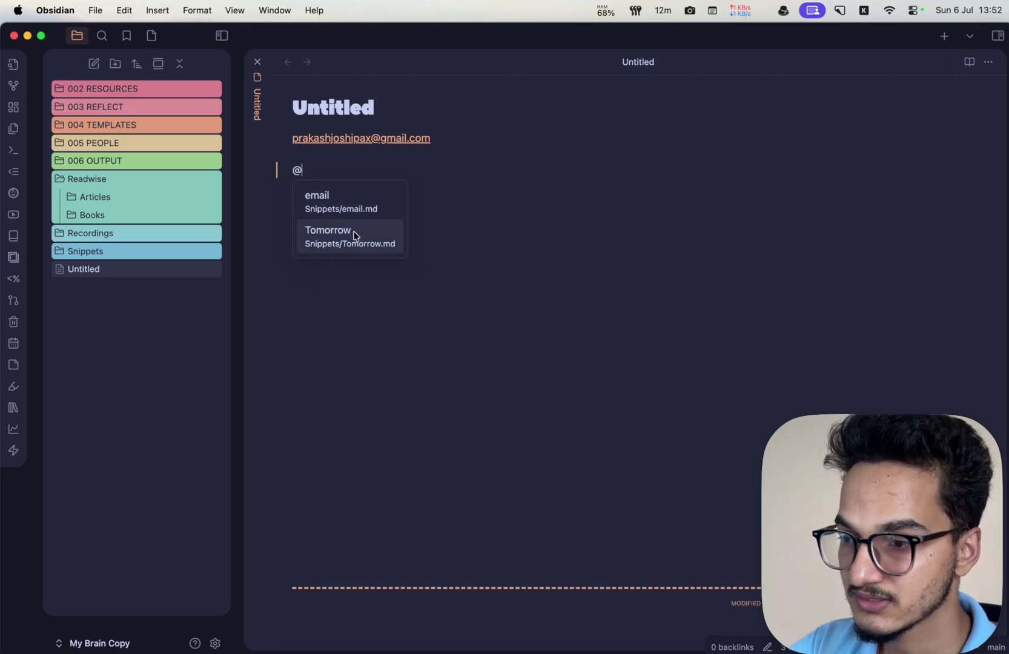
left_click(133, 252)
left_click(119, 287)
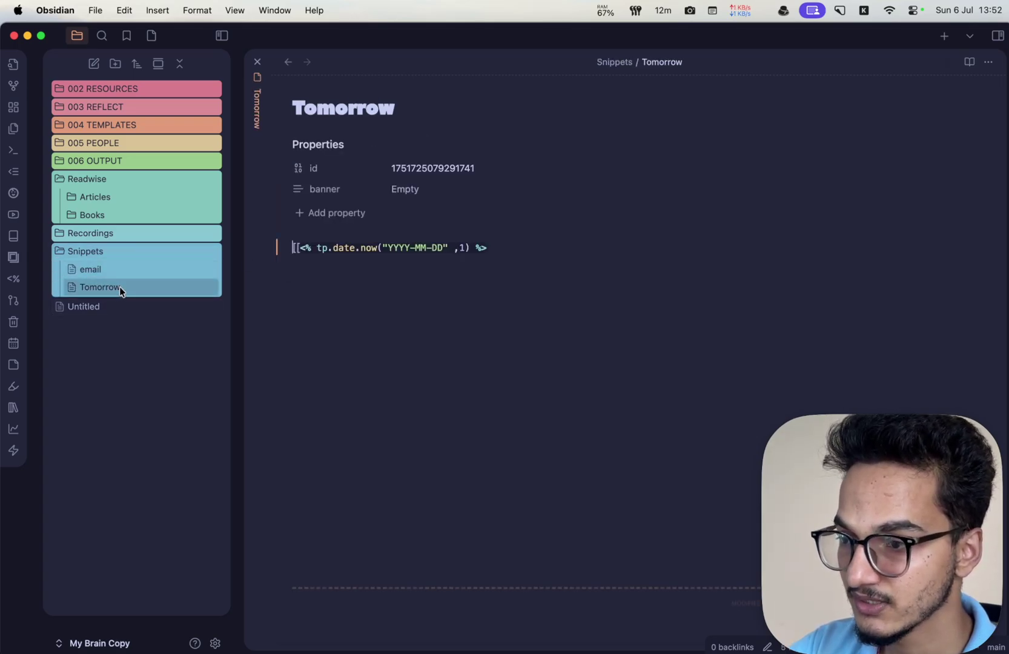
left_click(102, 308)
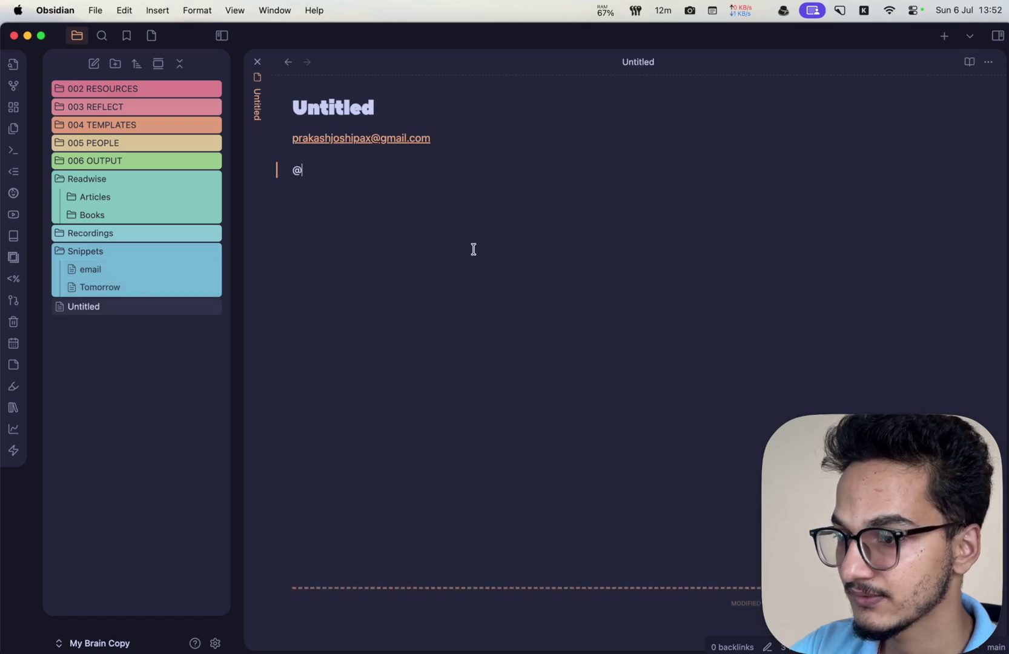
key("BackSpace")
type("@")
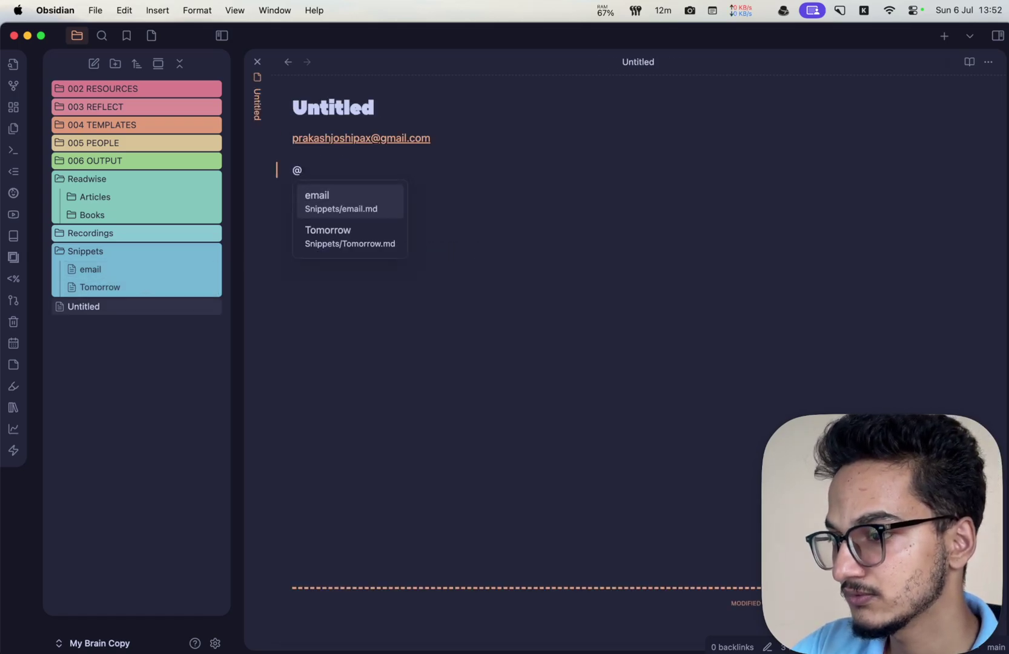
key("Down")
key("Return")
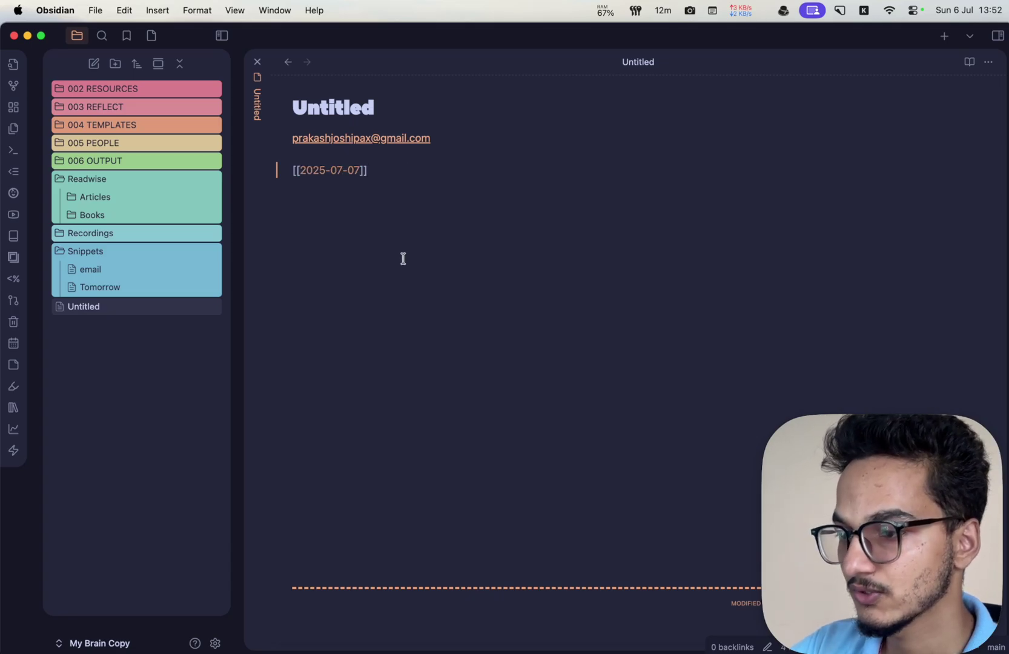
key("super+comma")
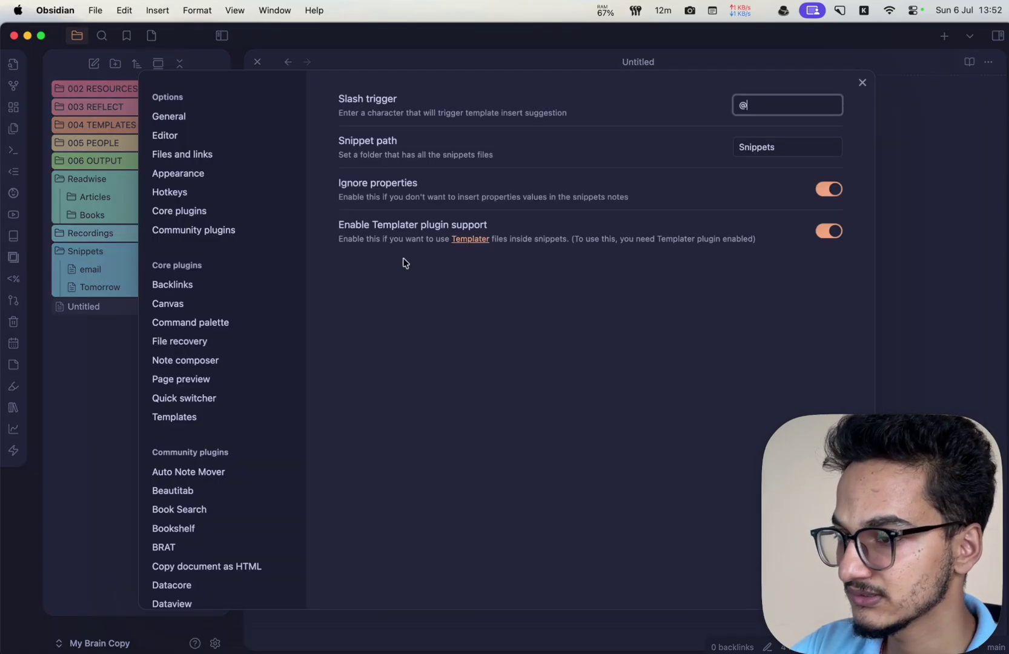
Browse the Slash snippets plugin page down to its callout, table and dataview examples.
left_click(270, 228)
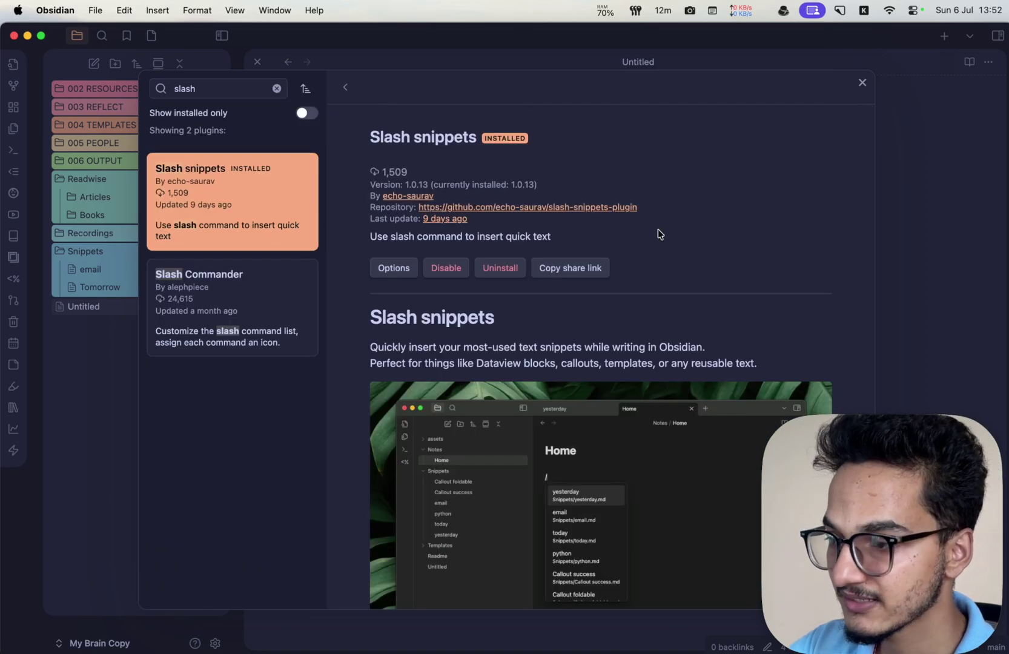
scroll(658, 230, "down", 1)
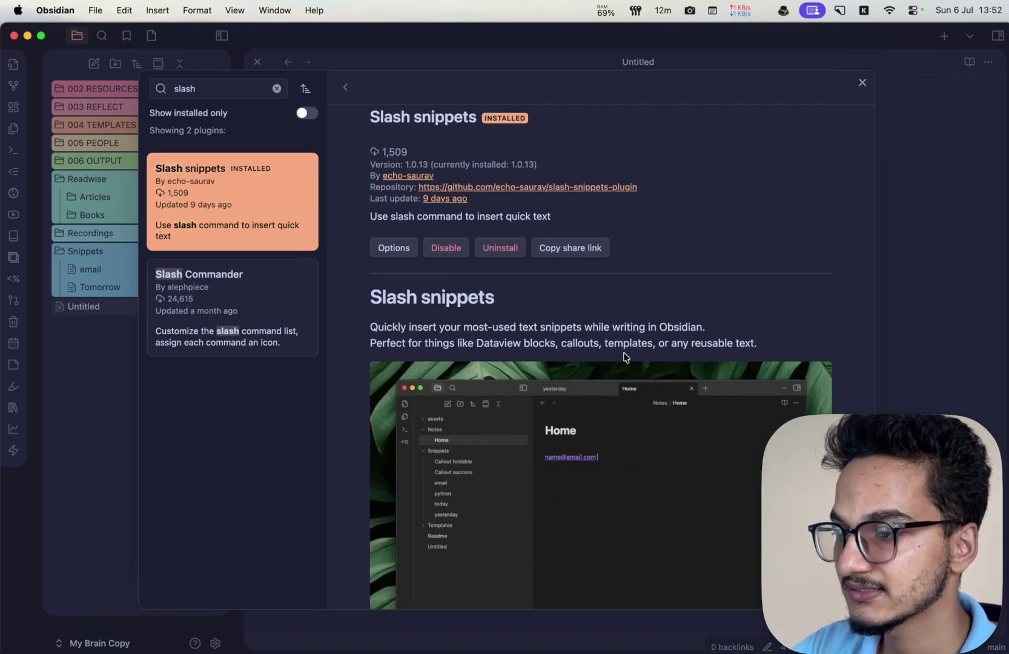
scroll(624, 356, "down", 5)
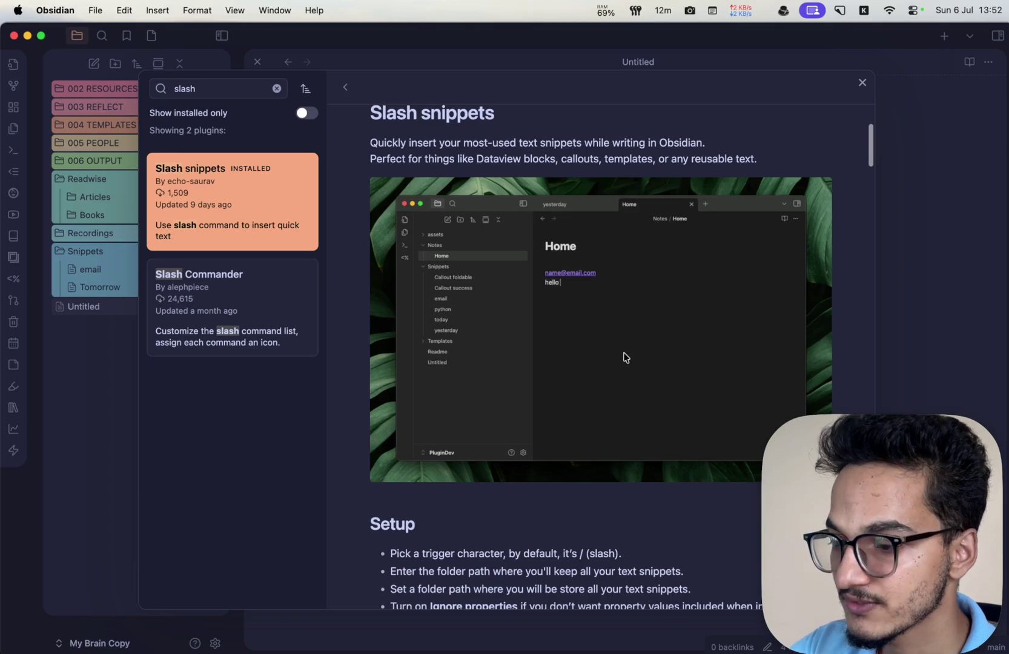
scroll(624, 357, "down", 20)
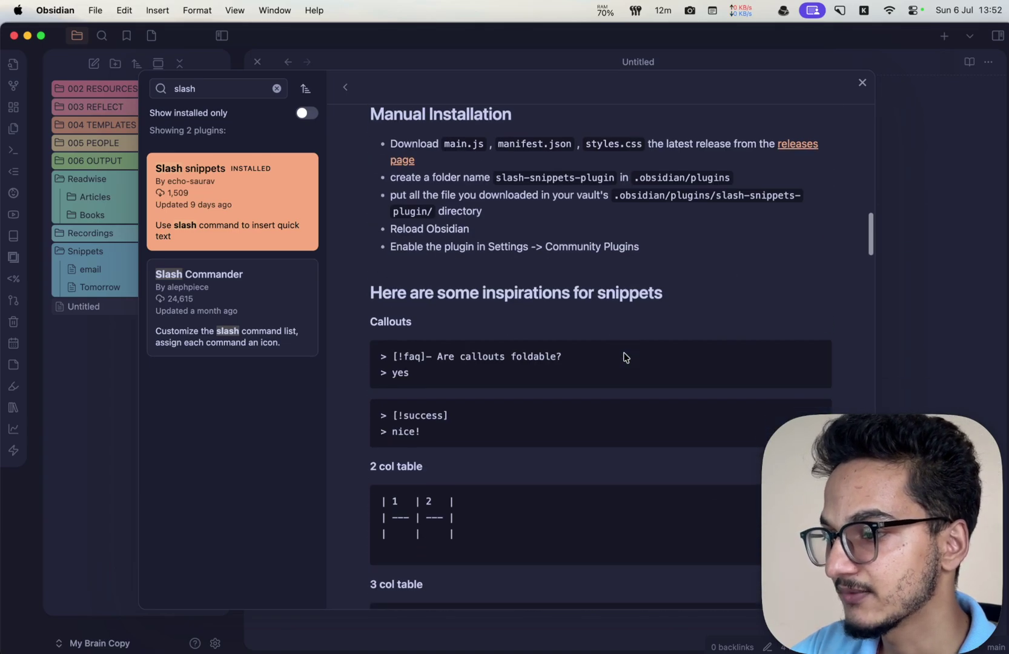
scroll(624, 356, "down", 8)
scroll(592, 340, "up", 7)
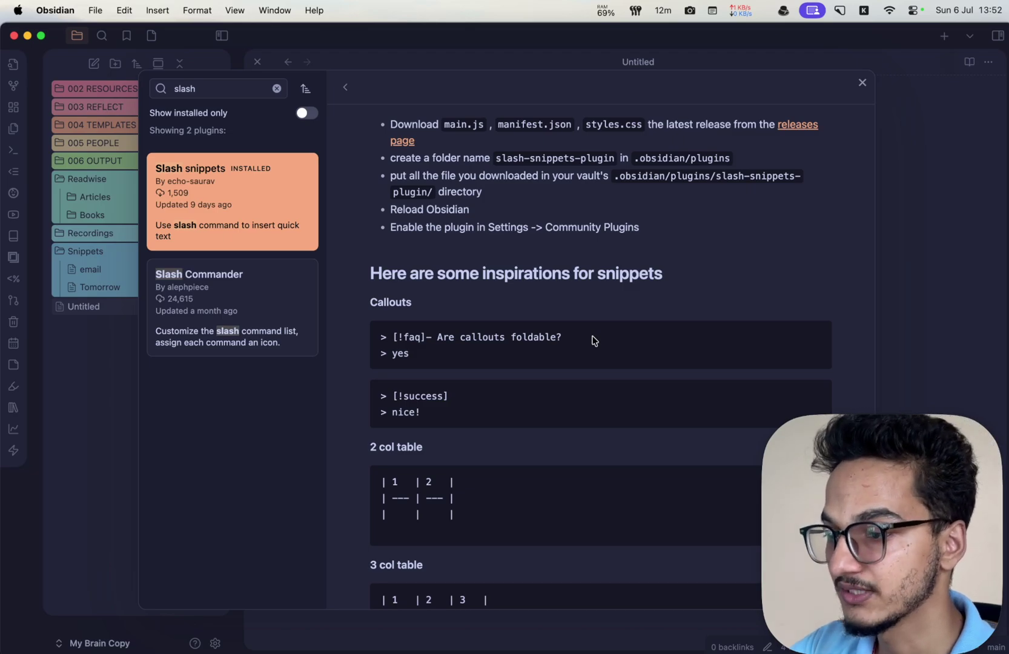
scroll(593, 340, "down", 3)
left_click_drag(386, 384, 460, 419)
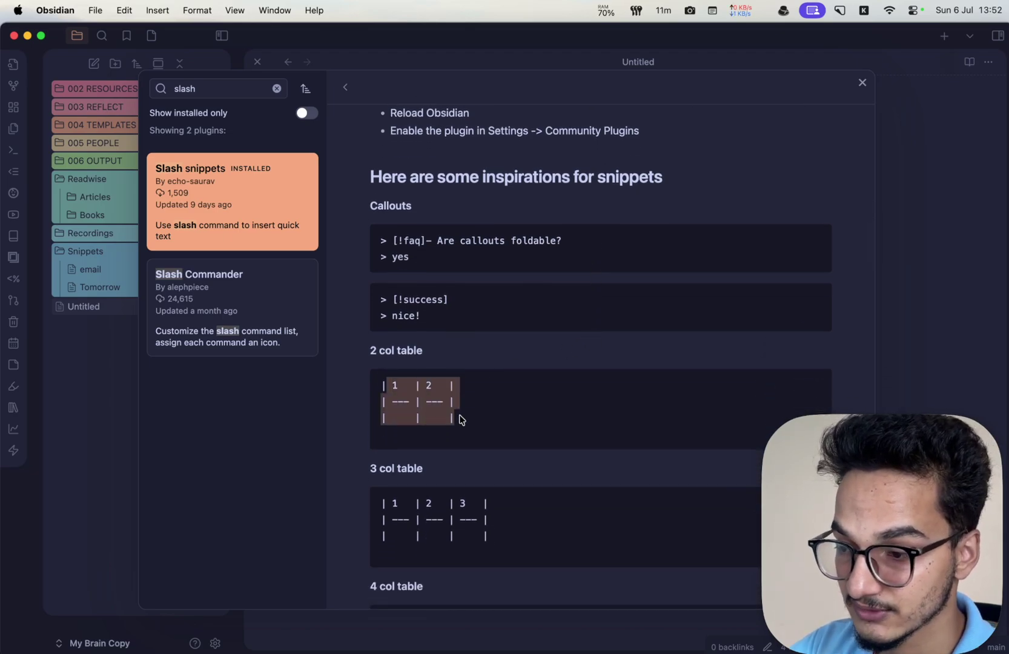
scroll(478, 429, "down", 2)
scroll(477, 427, "up", 4)
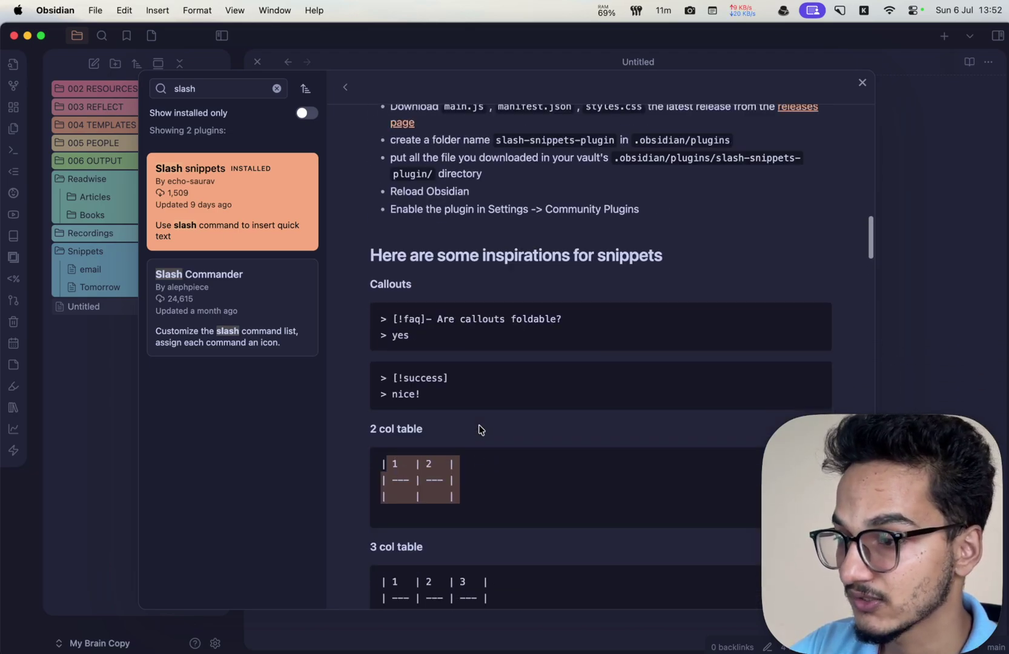
scroll(558, 329, "down", 10)
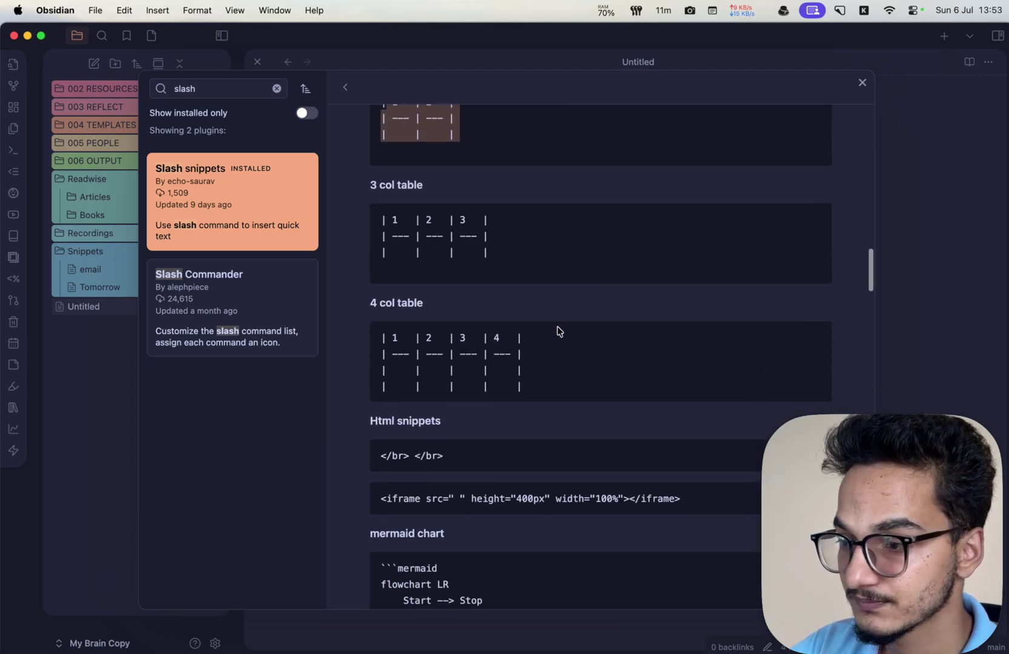
scroll(415, 233, "down", 9)
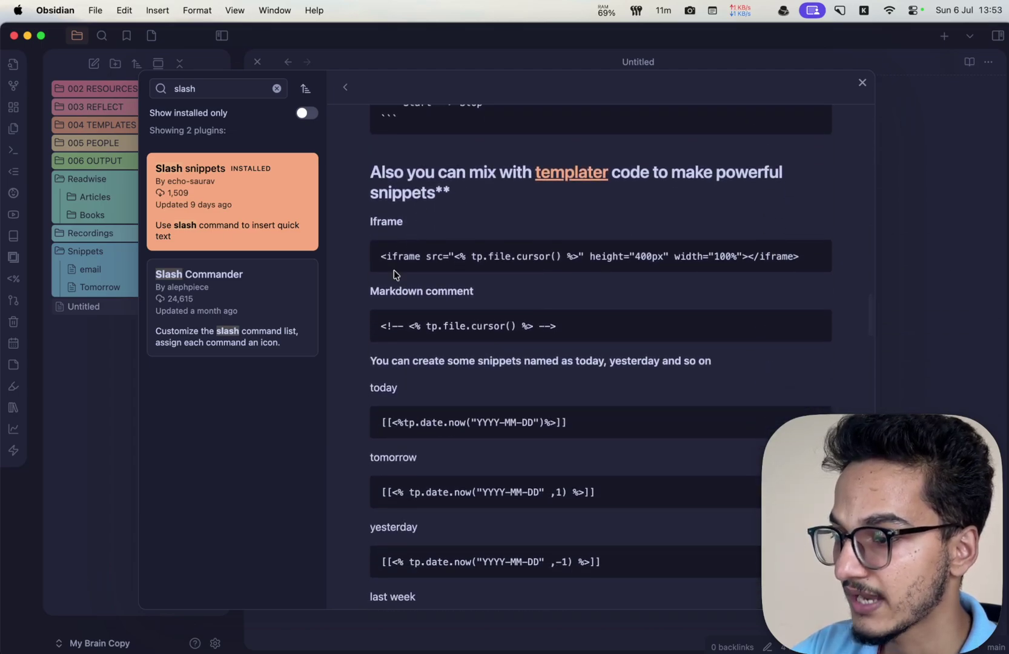
scroll(394, 274, "down", 3)
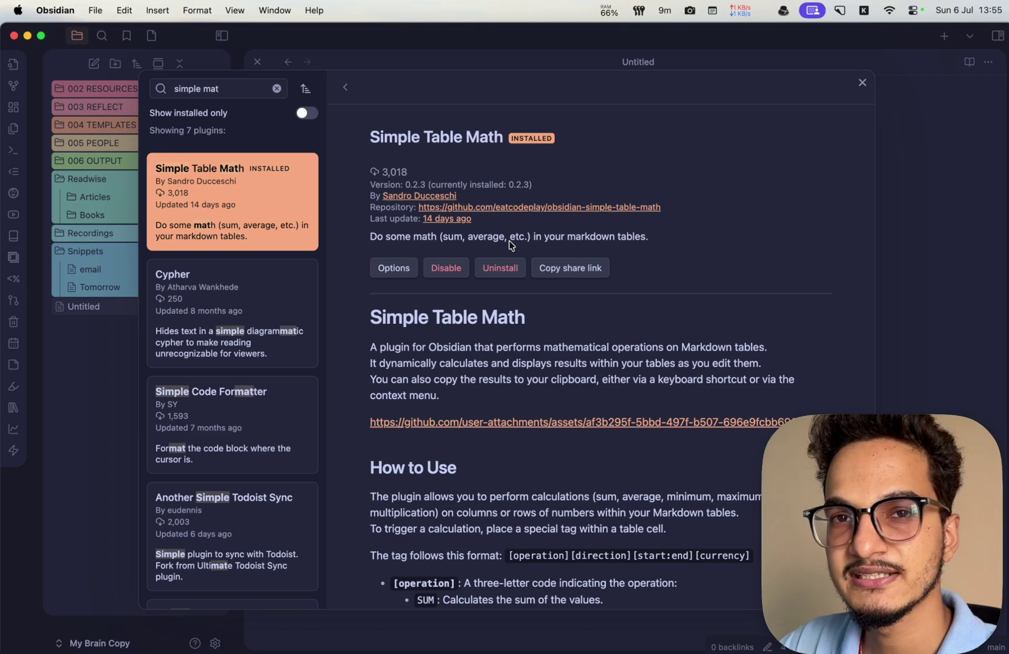
Read the Simple Table Math page and highlight its operations list, including SUM.
scroll(608, 385, "down", 3)
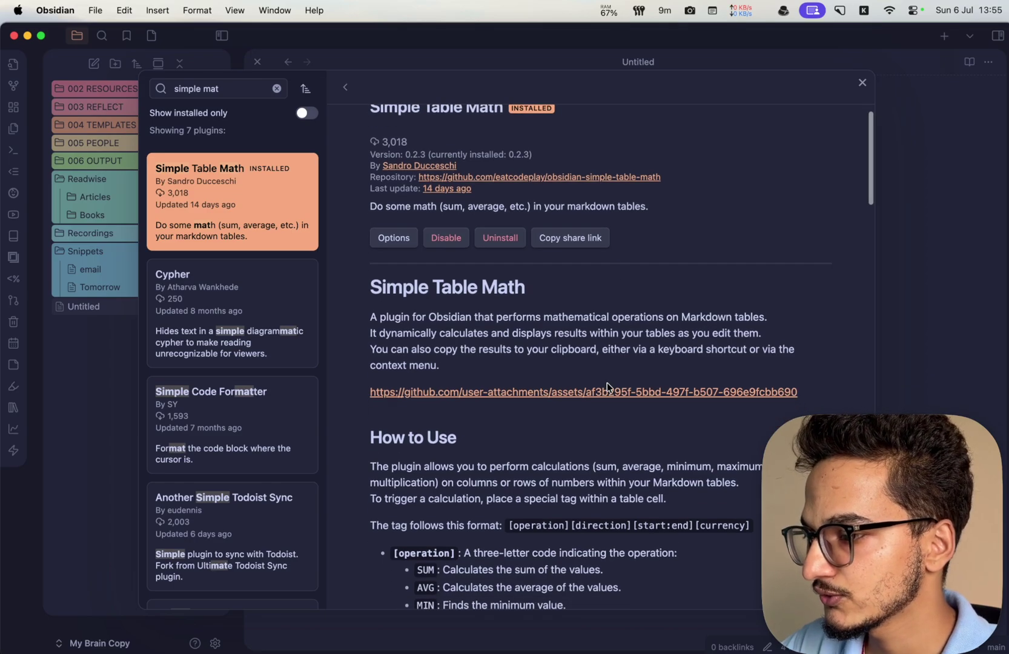
scroll(608, 386, "down", 20)
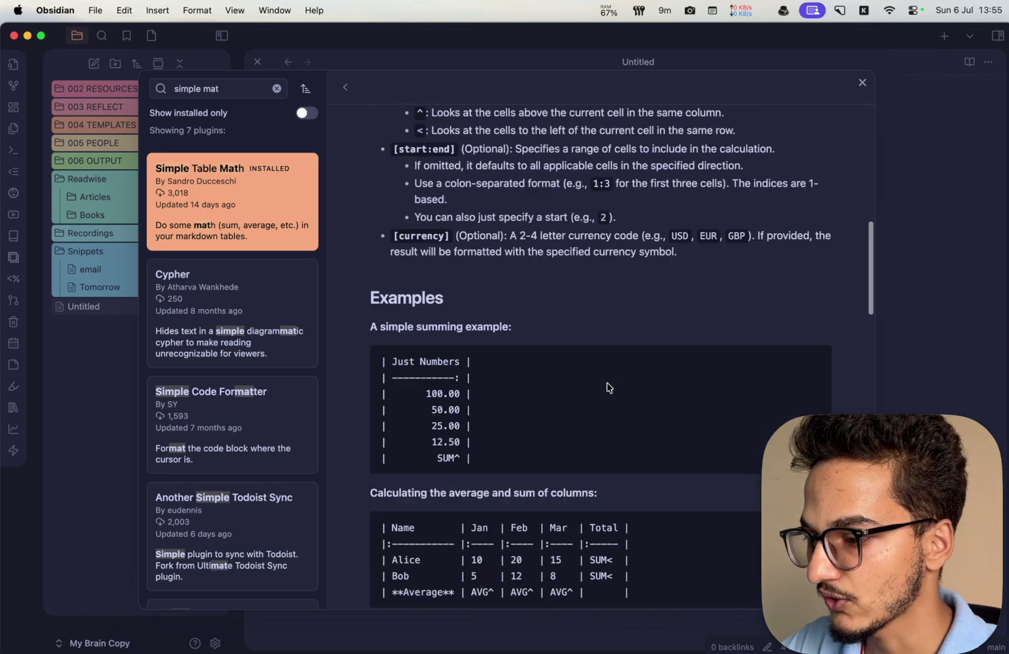
scroll(608, 386, "up", 20)
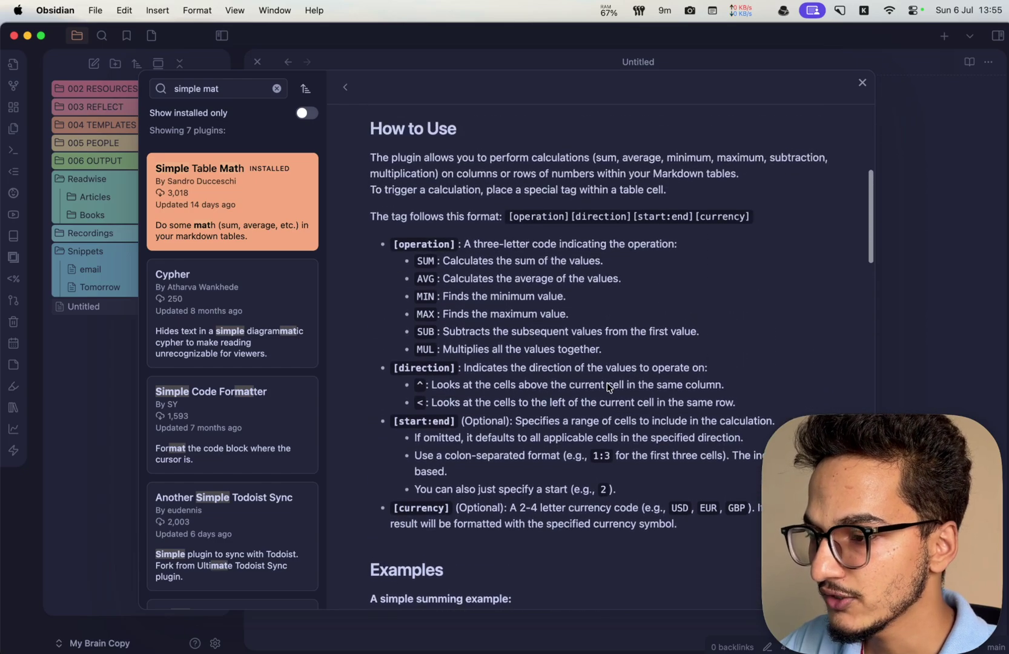
left_click_drag(397, 271, 646, 382)
left_click(420, 286)
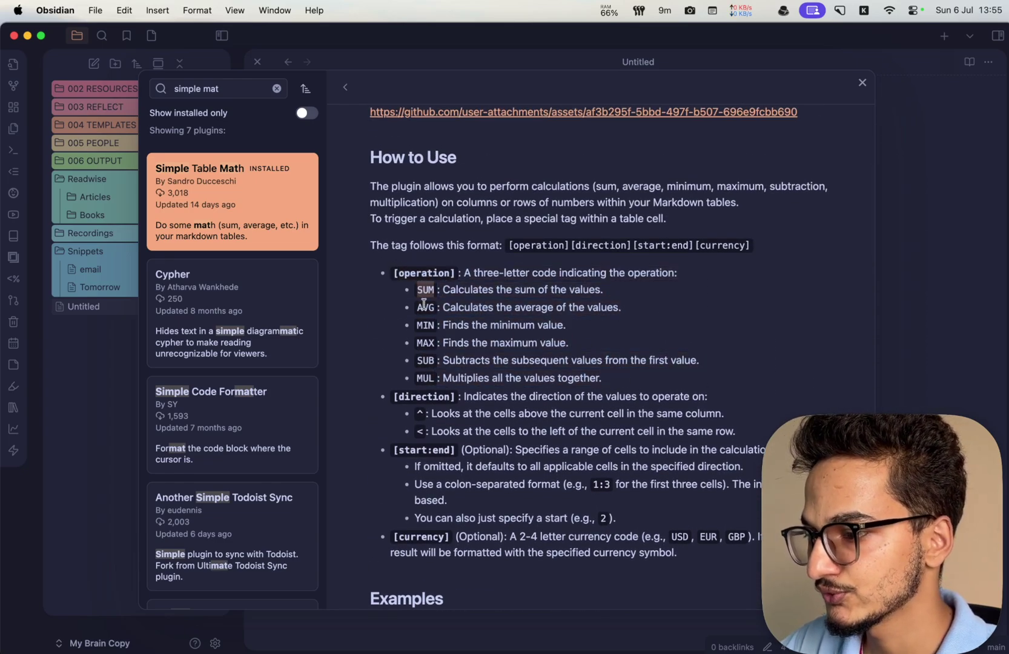
left_click(426, 325)
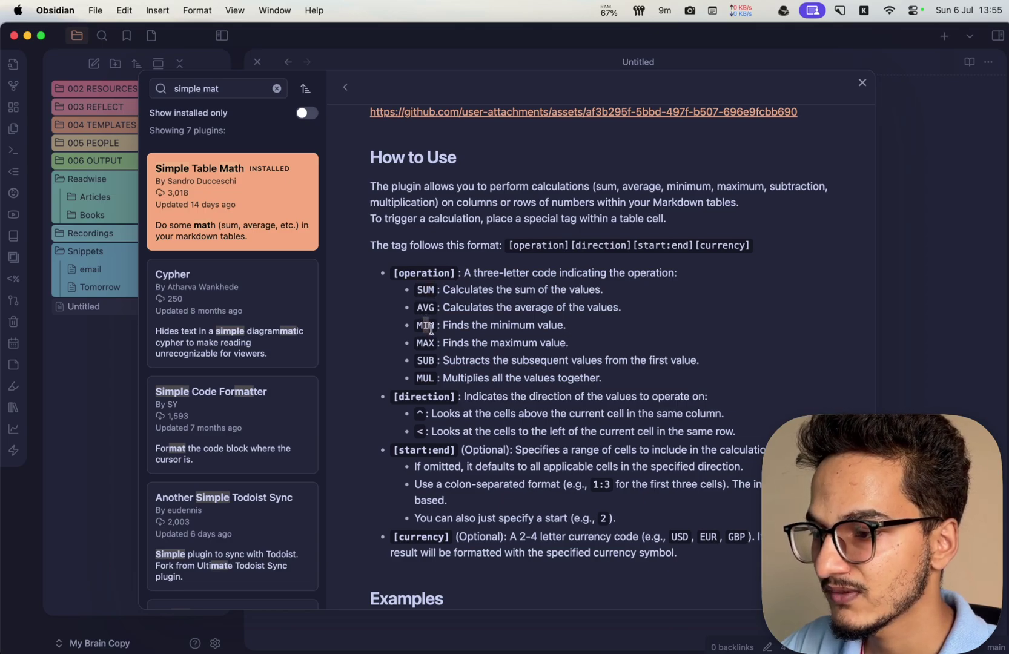
Highlight the MAX, SUB and MUL operations and scroll to the page's end.
triple_click(425, 343)
double_click(424, 362)
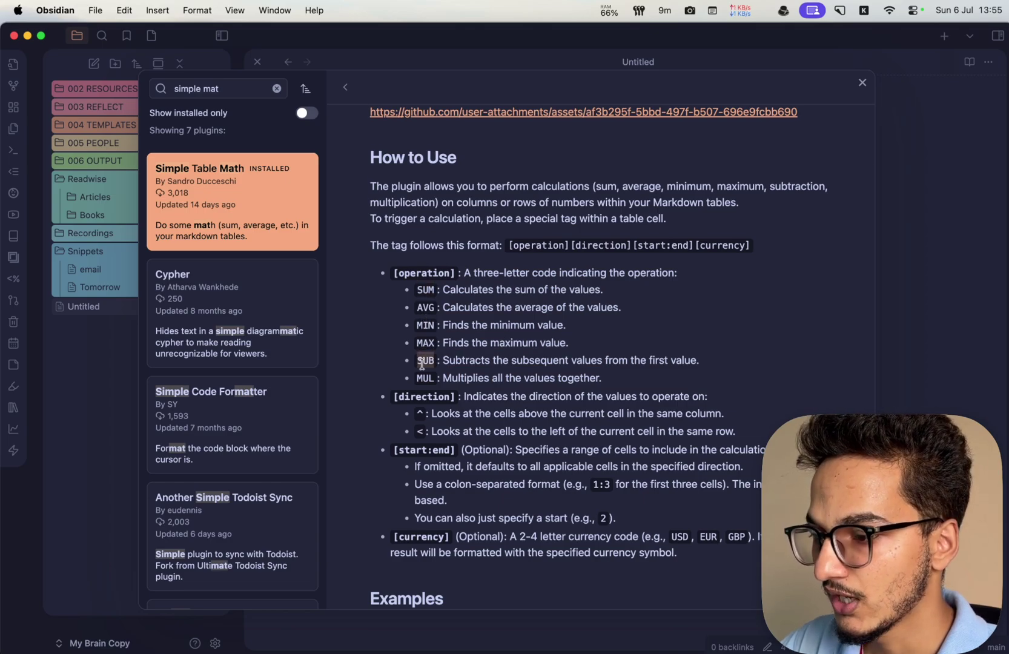
scroll(422, 363, "down", 1)
double_click(424, 349)
scroll(423, 356, "down", 2)
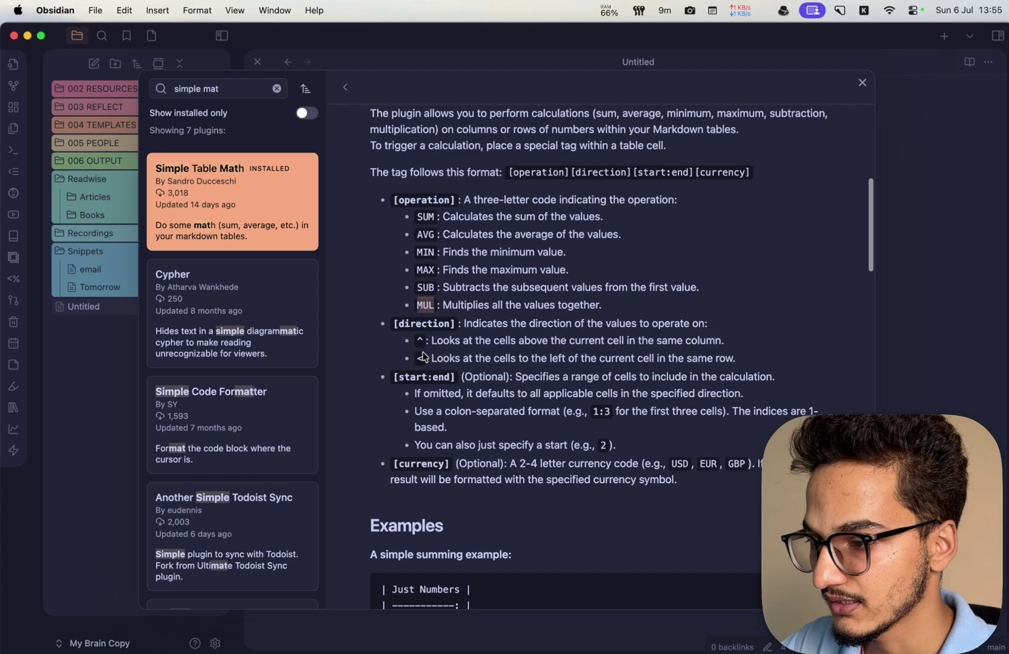
left_click(422, 358)
scroll(426, 315, "down", 3)
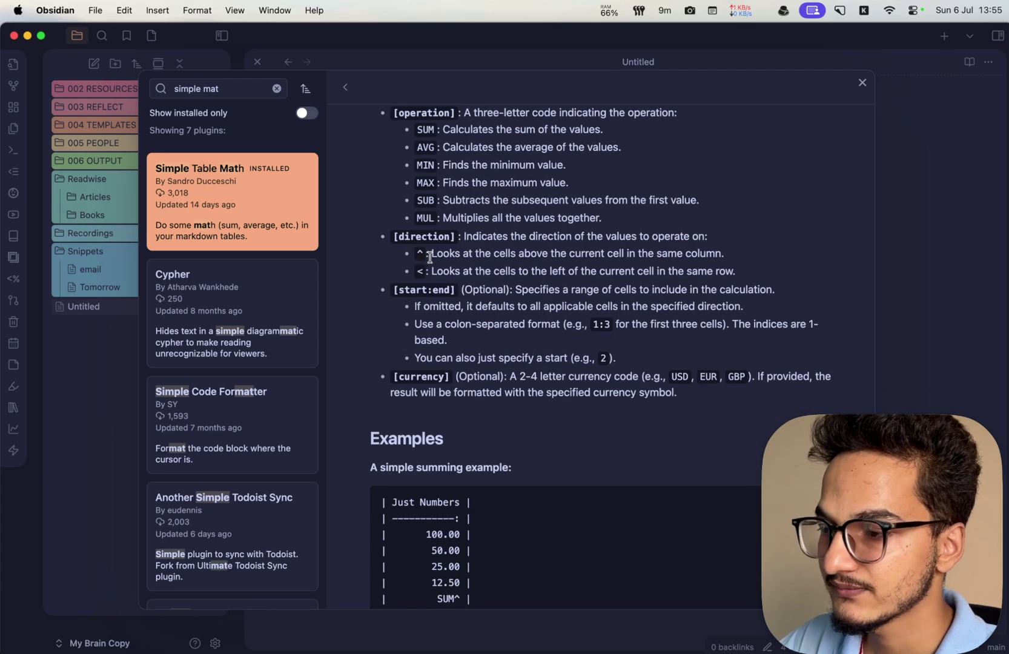
scroll(429, 254, "down", 1)
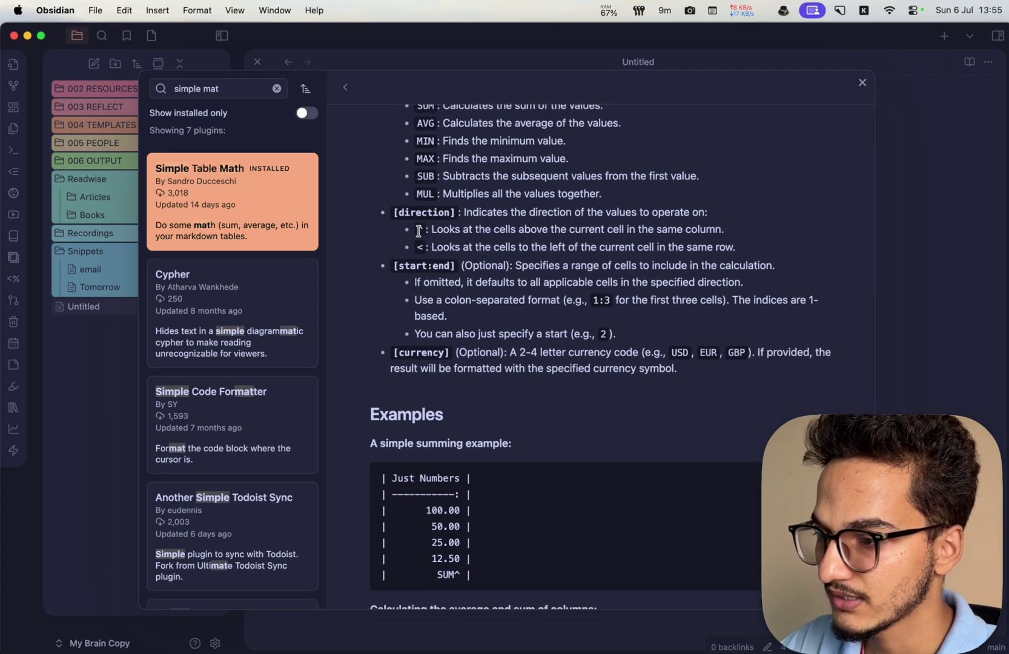
scroll(424, 261, "down", 4)
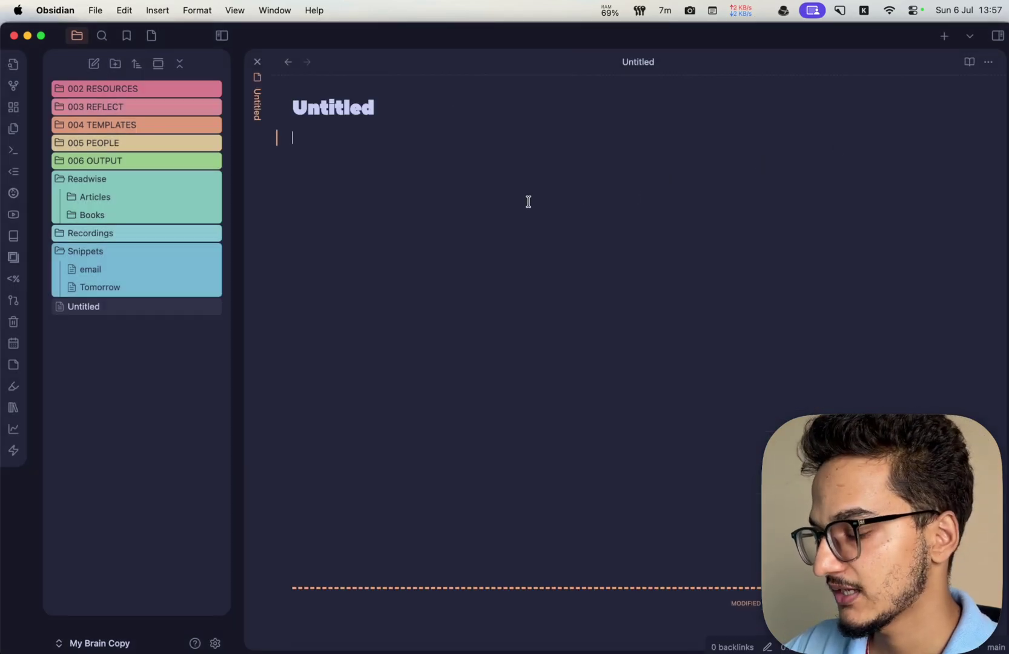
Paste the number table and add a totals row with SUM^ giving 190.00.
key("super+v")
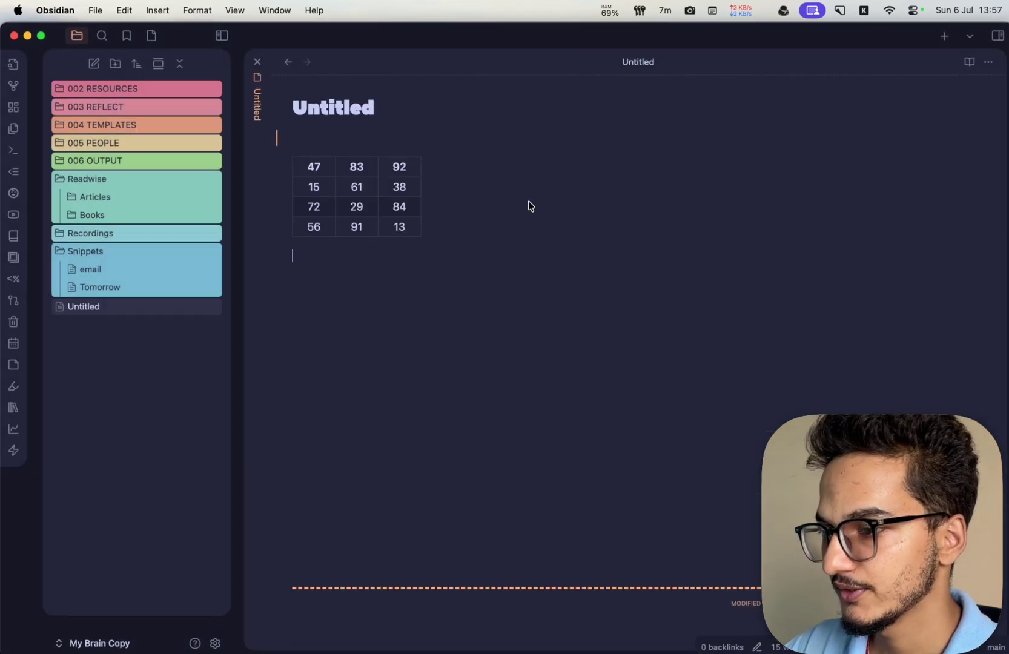
left_click_drag(308, 169, 408, 208)
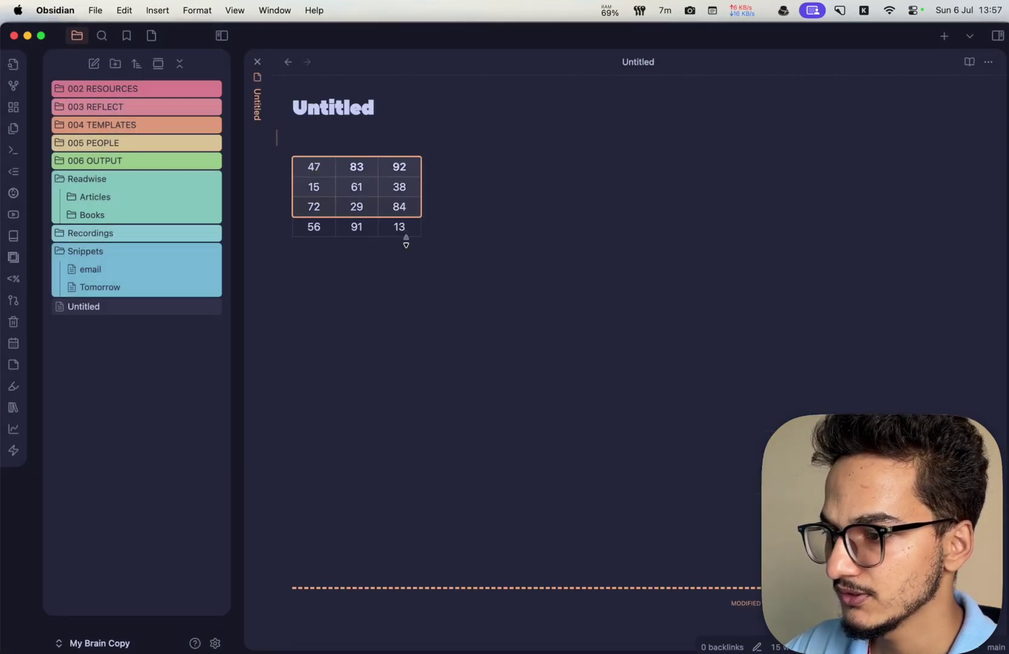
left_click(406, 242)
left_click(309, 244)
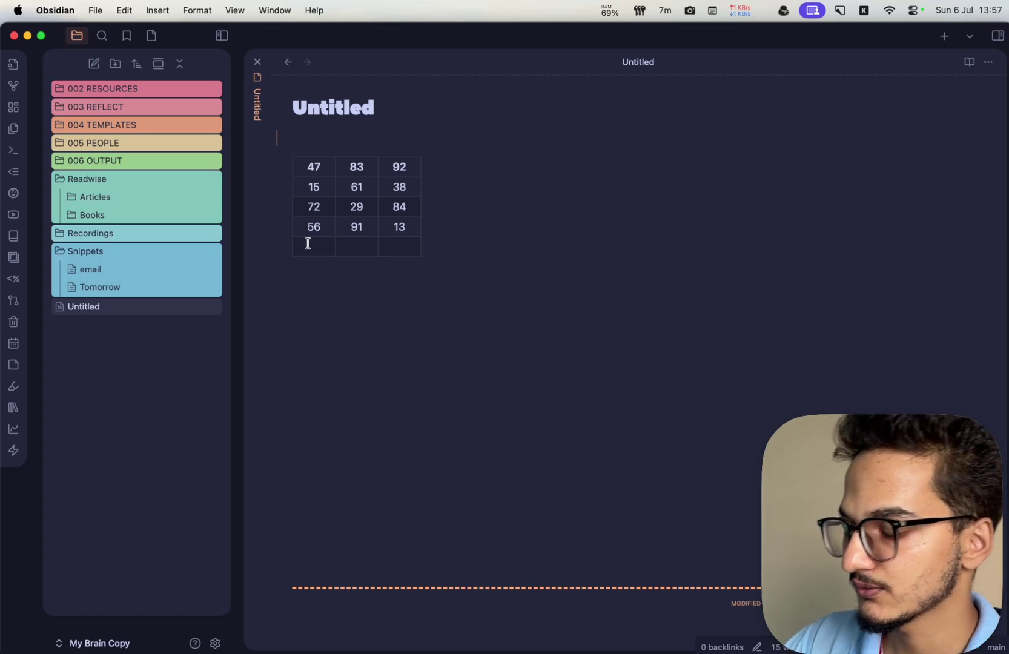
type("SUM")
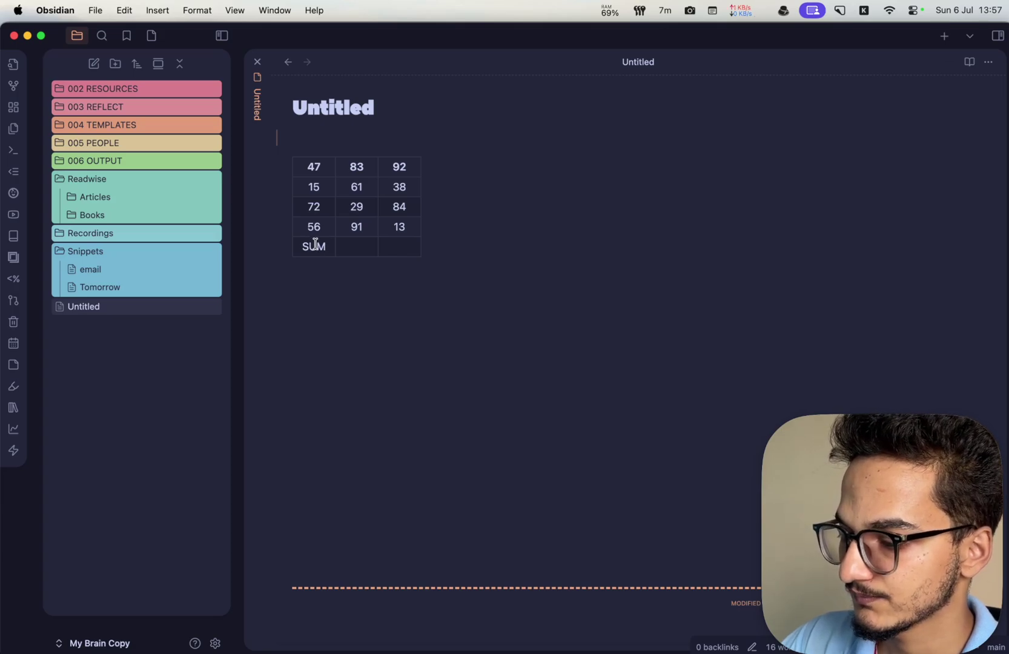
type("^")
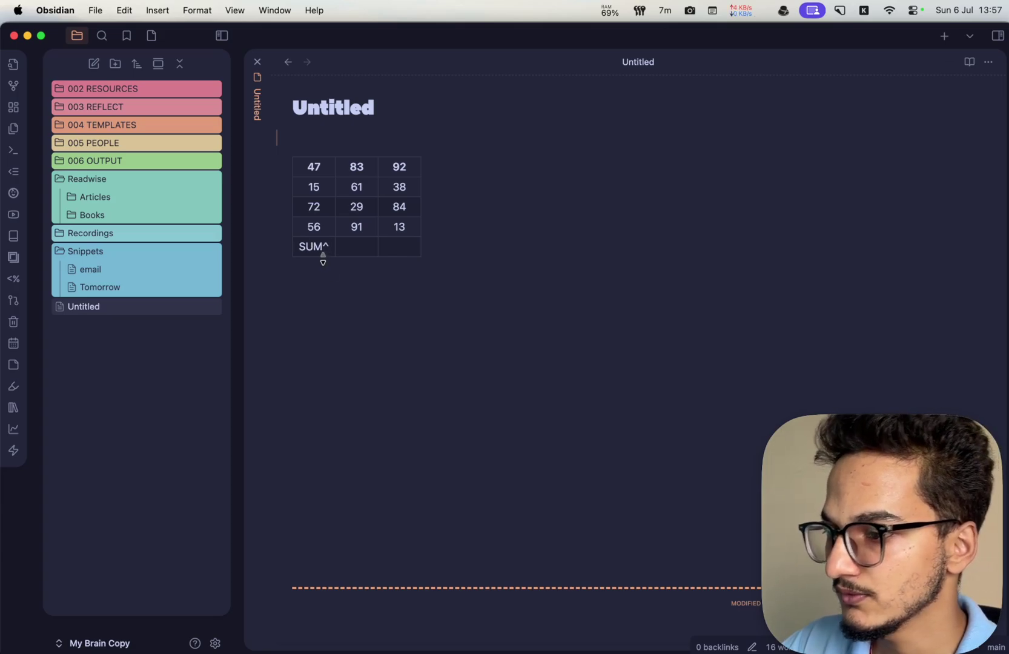
left_click(336, 296)
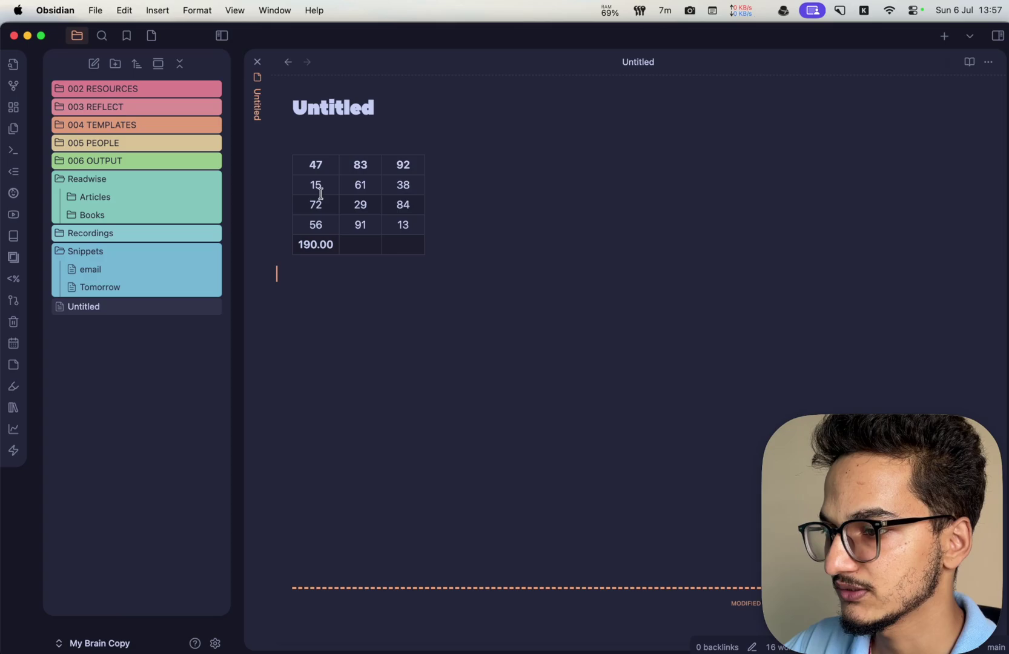
Total the middle column with SUM^ (264.00) and add a SUM< column (681.00).
key("Up")
left_click(361, 243)
type("SUM")
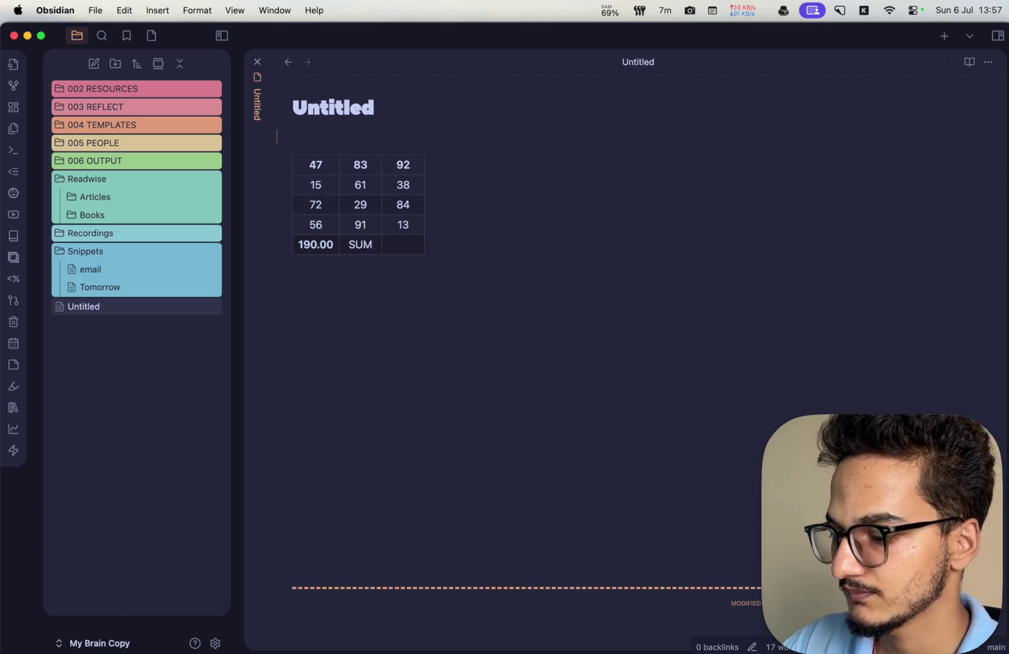
type("^")
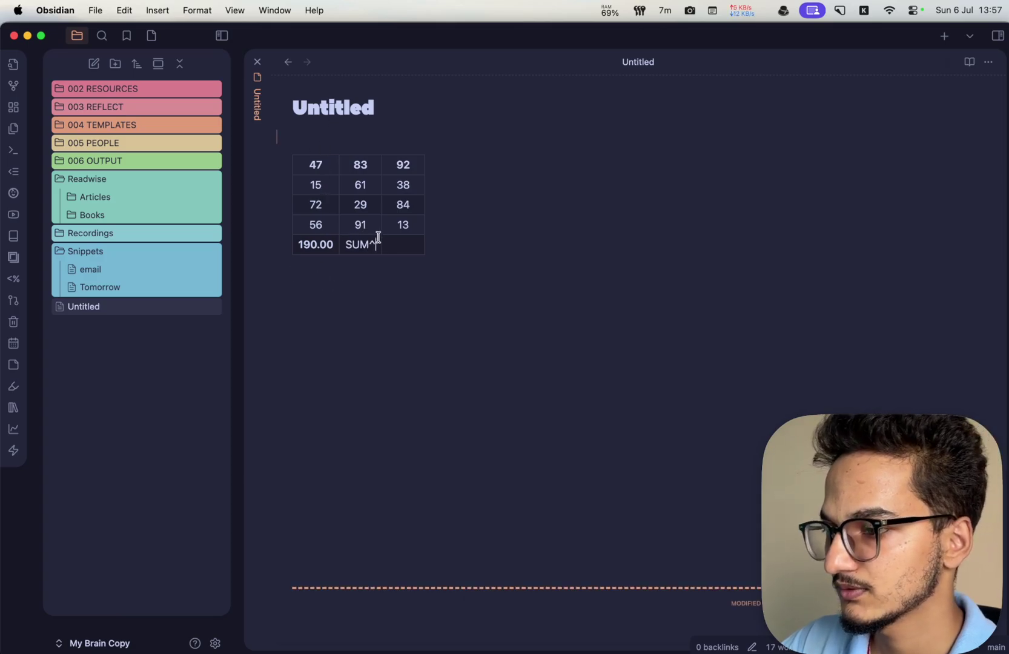
left_click(397, 286)
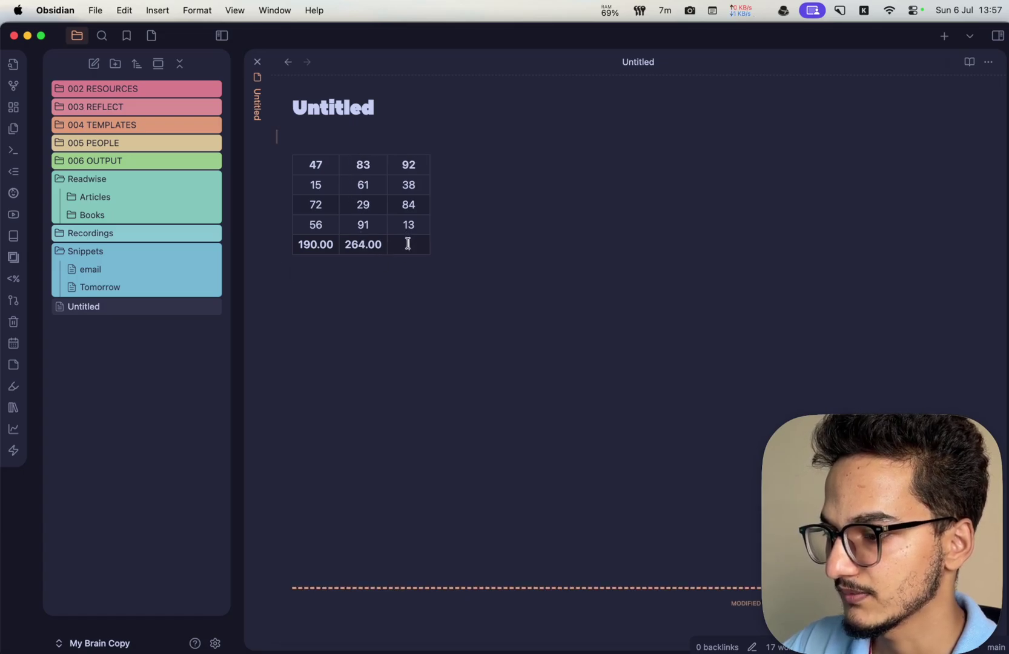
type("SUM^")
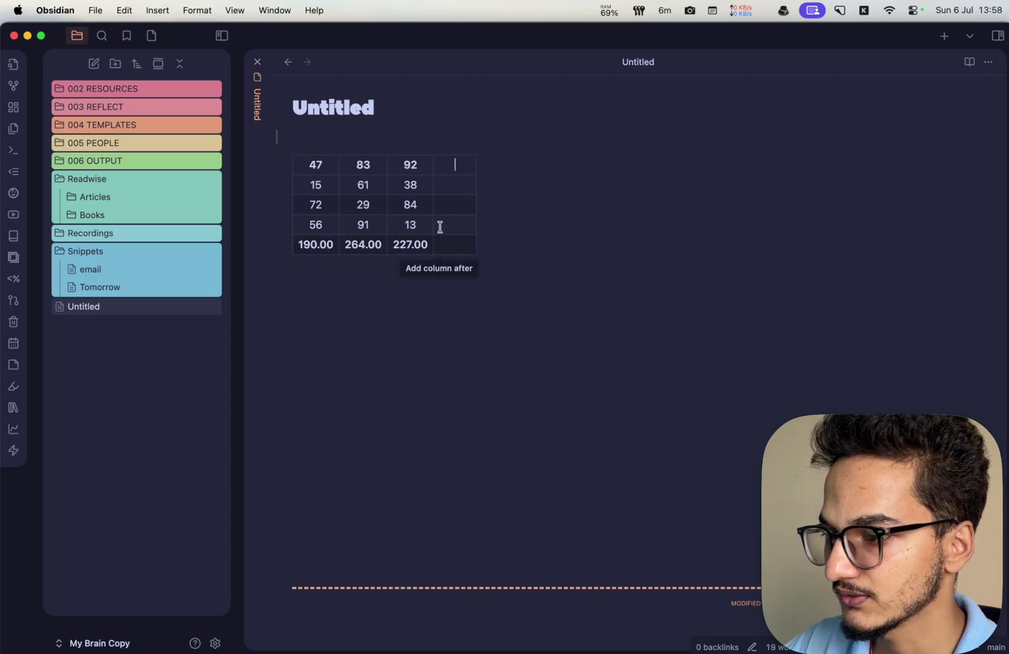
left_click(441, 222)
type("SUM<")
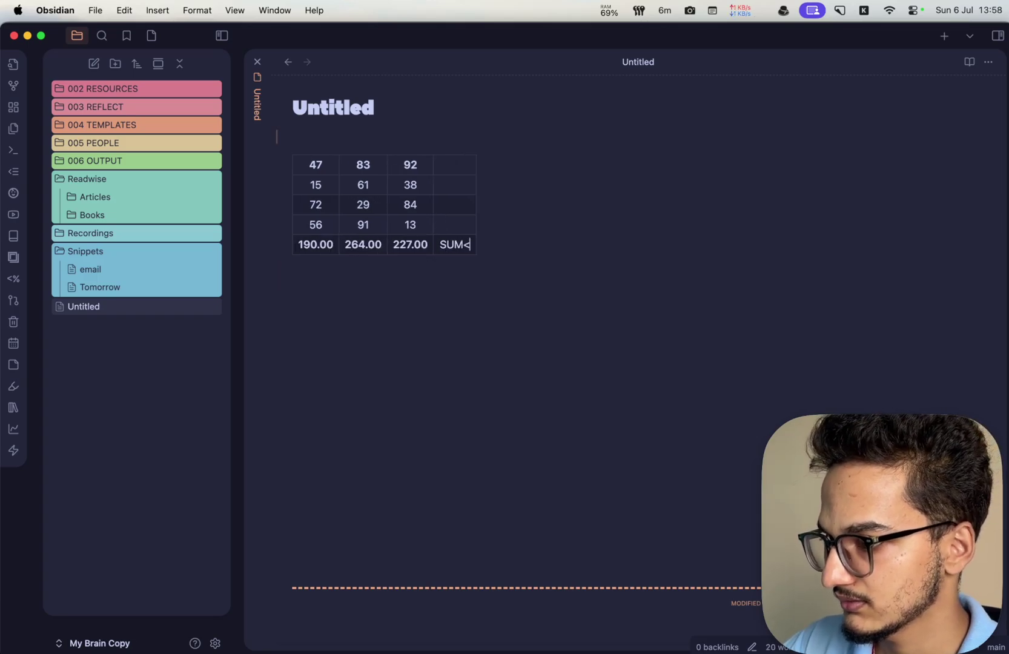
left_click(452, 283)
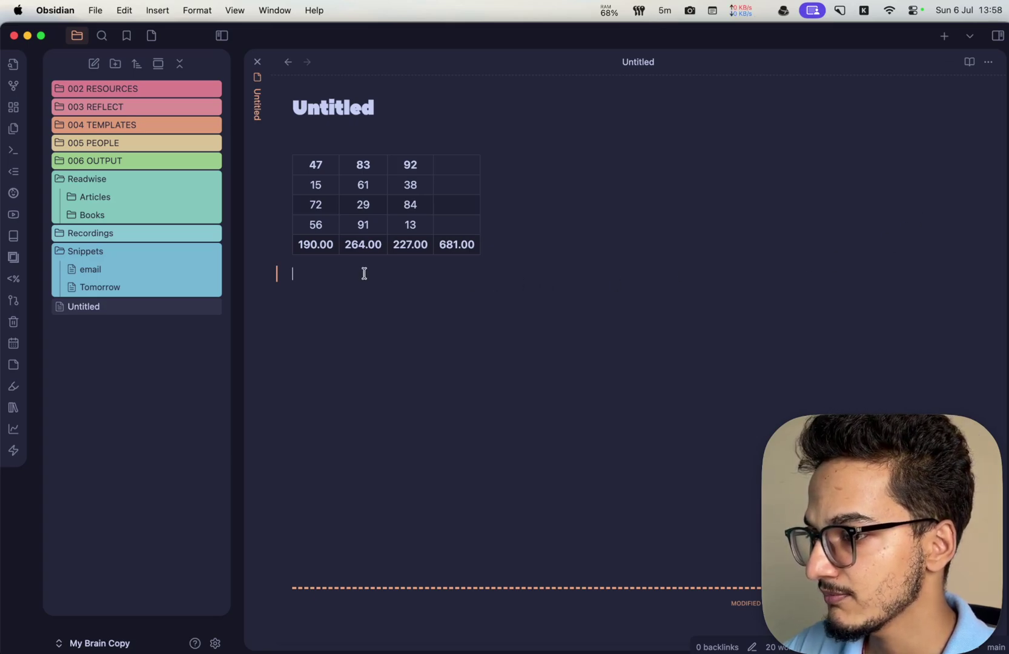
Inspect the SUM^ formula behind the first column's 190.00 total.
left_click(310, 244)
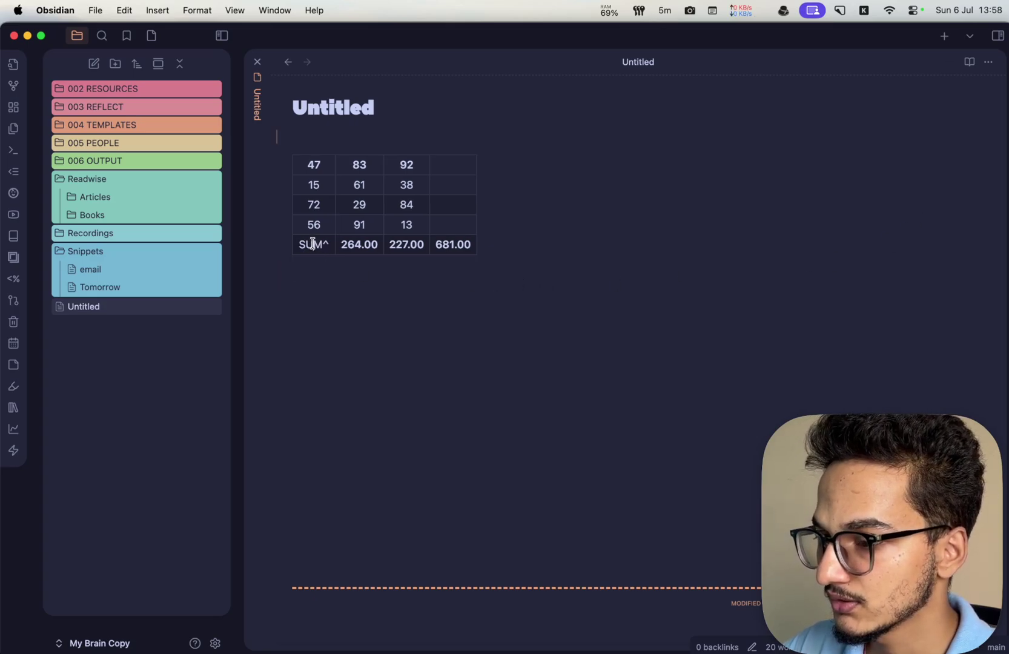
left_click(326, 281)
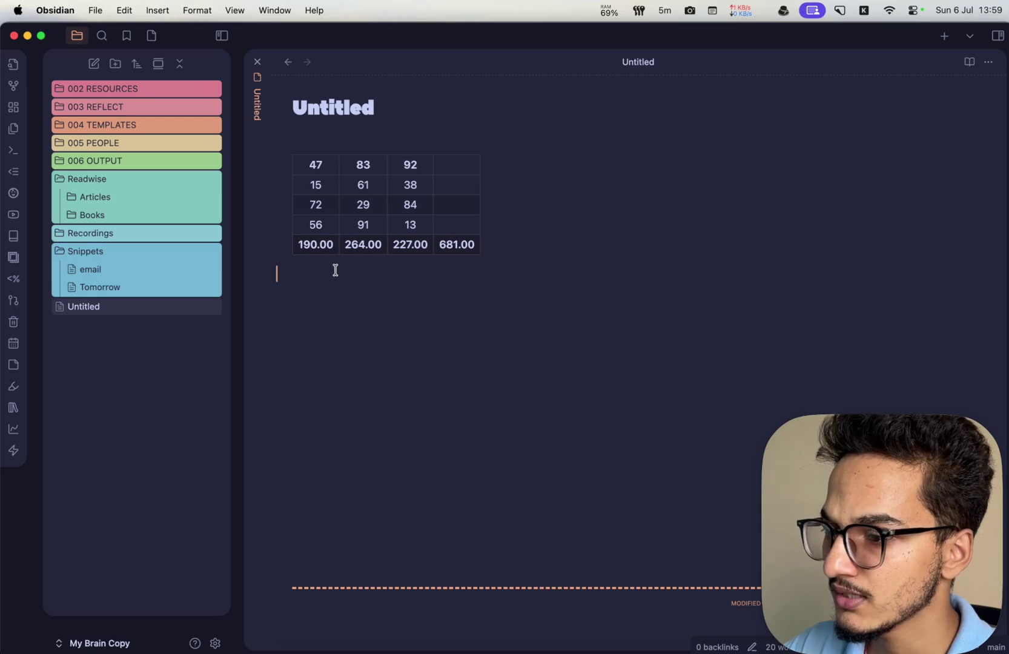
left_click(314, 244)
double_click(306, 244)
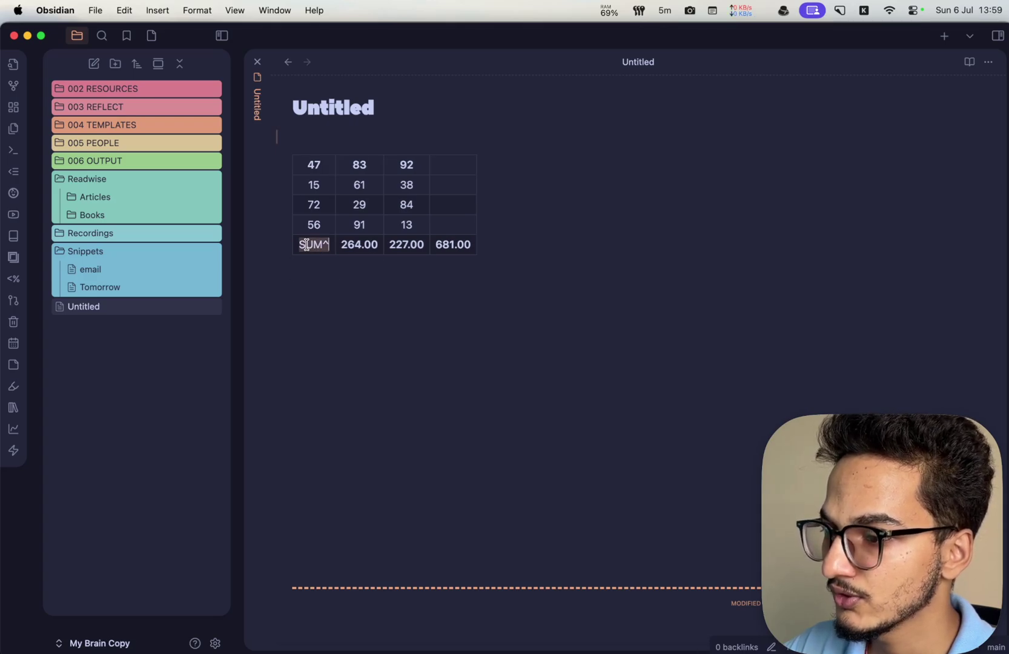
left_click(345, 297)
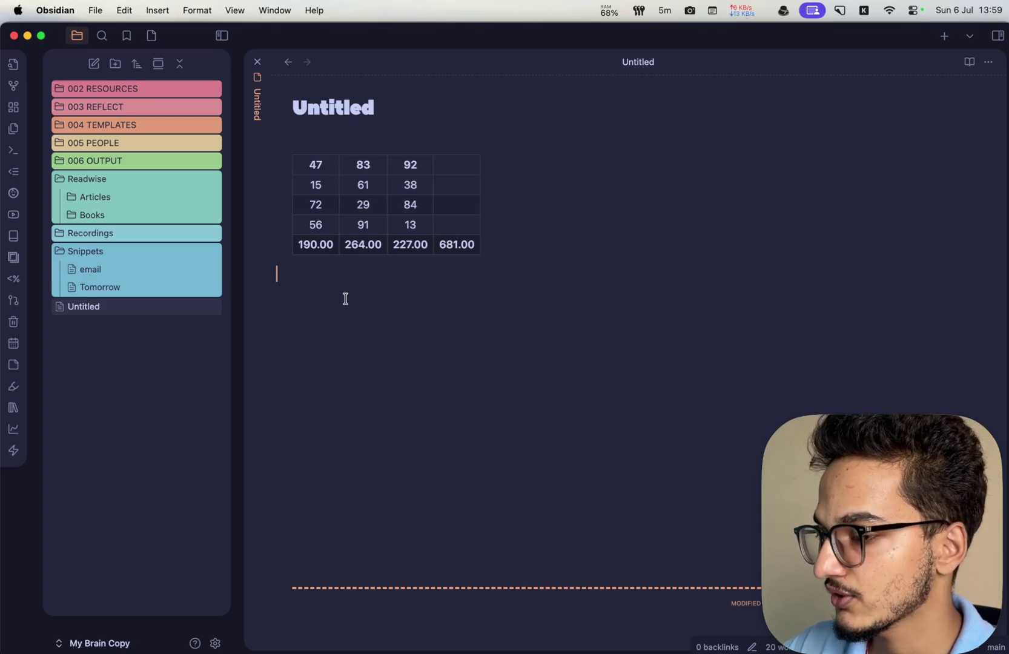
left_click(311, 243)
double_click(311, 243)
Add an empty row, view the SUM^/SUM< markdown in source mode, then switch back.
key("Return")
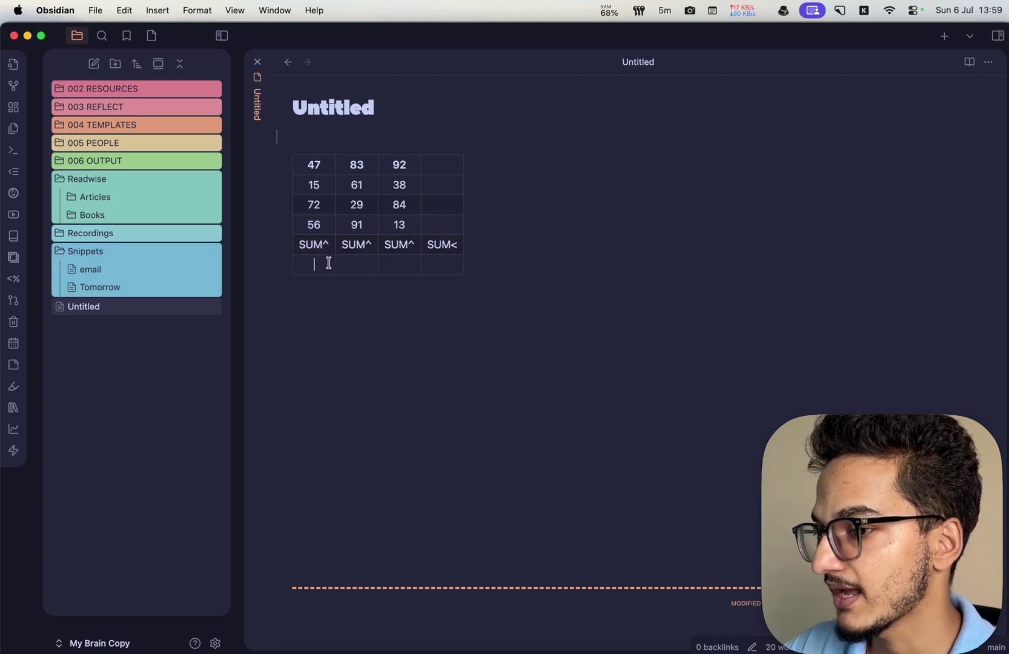
key("Down")
left_click(988, 62)
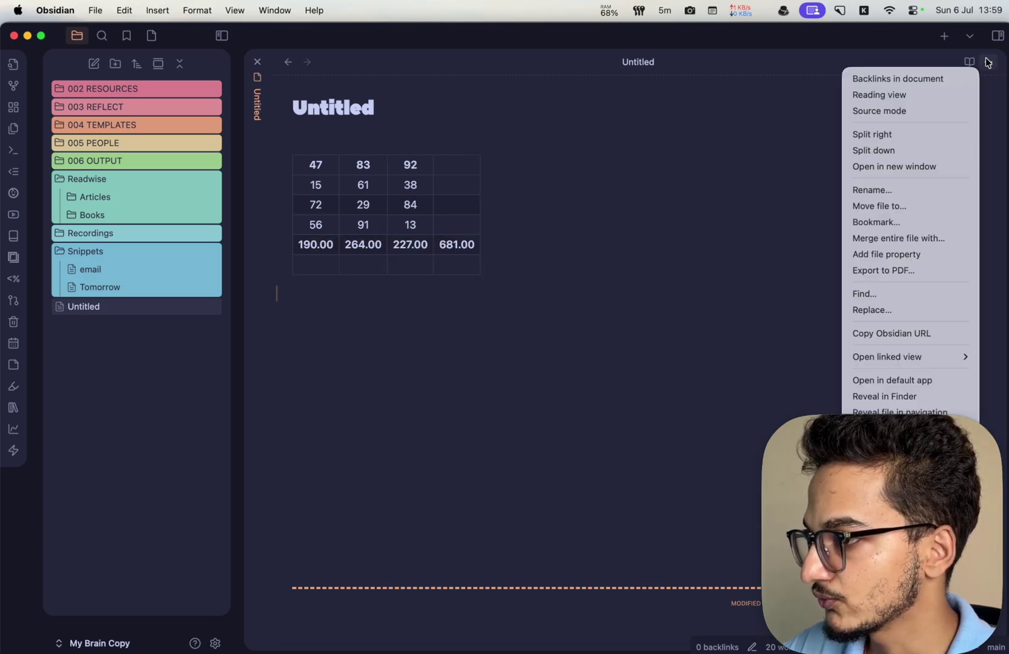
left_click(902, 102)
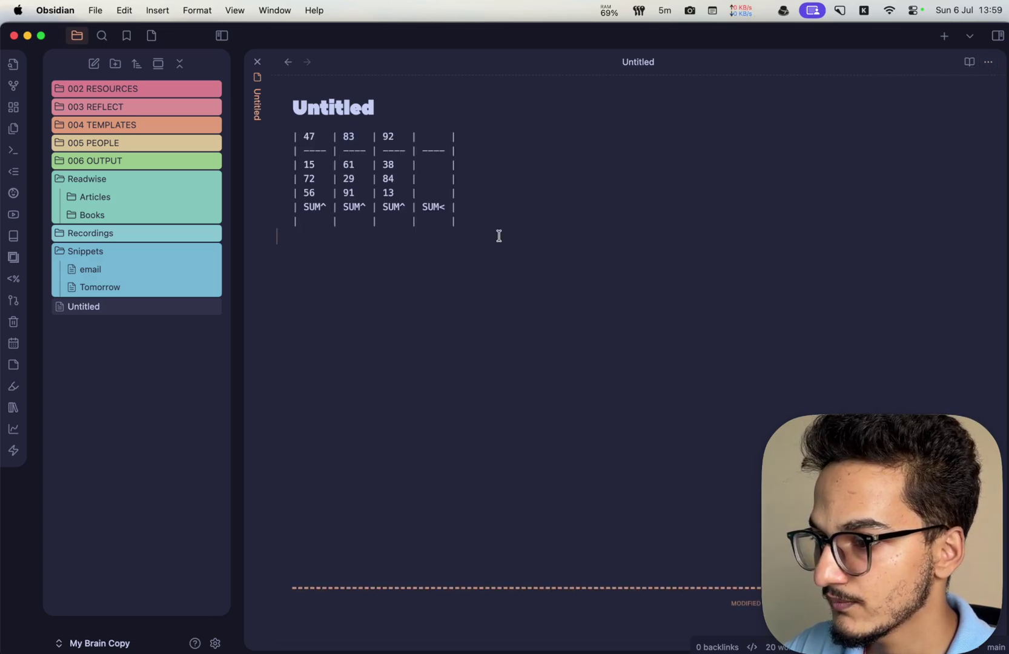
double_click(302, 203)
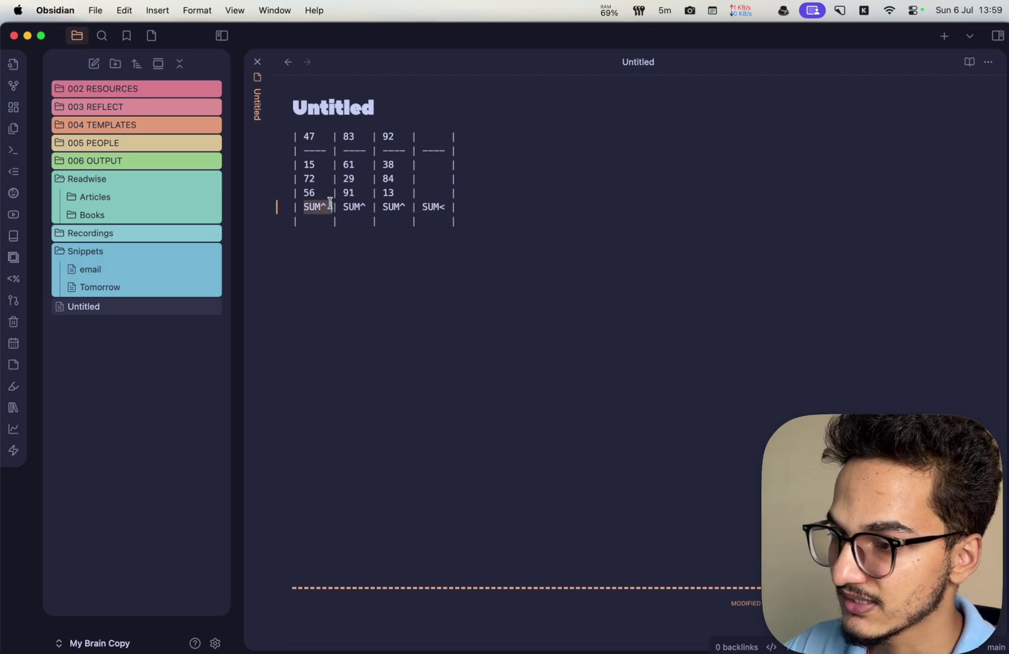
left_click(358, 310)
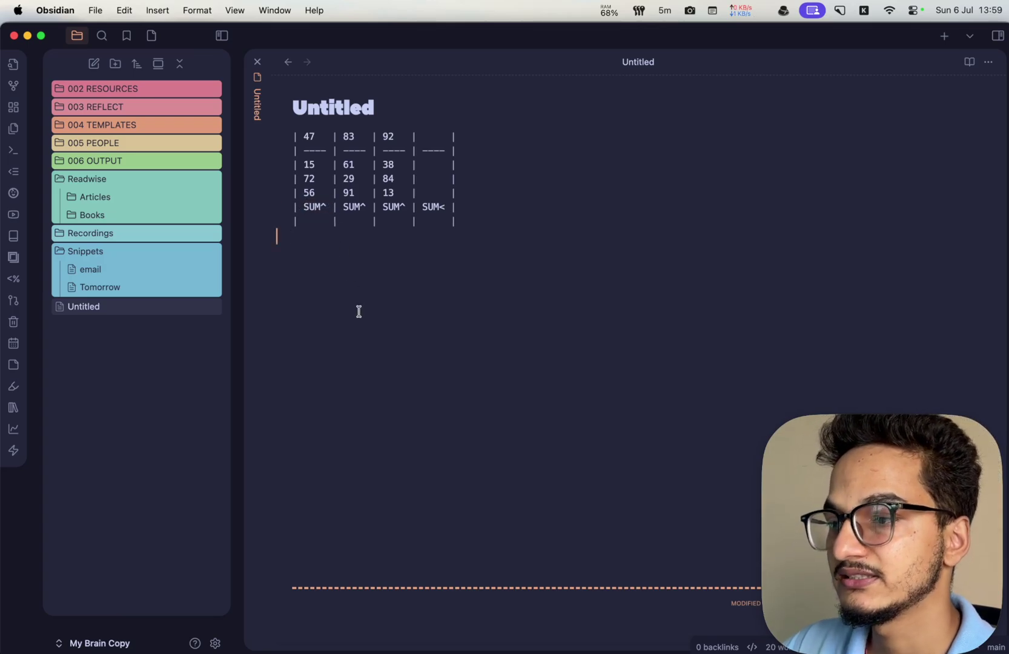
left_click(319, 194)
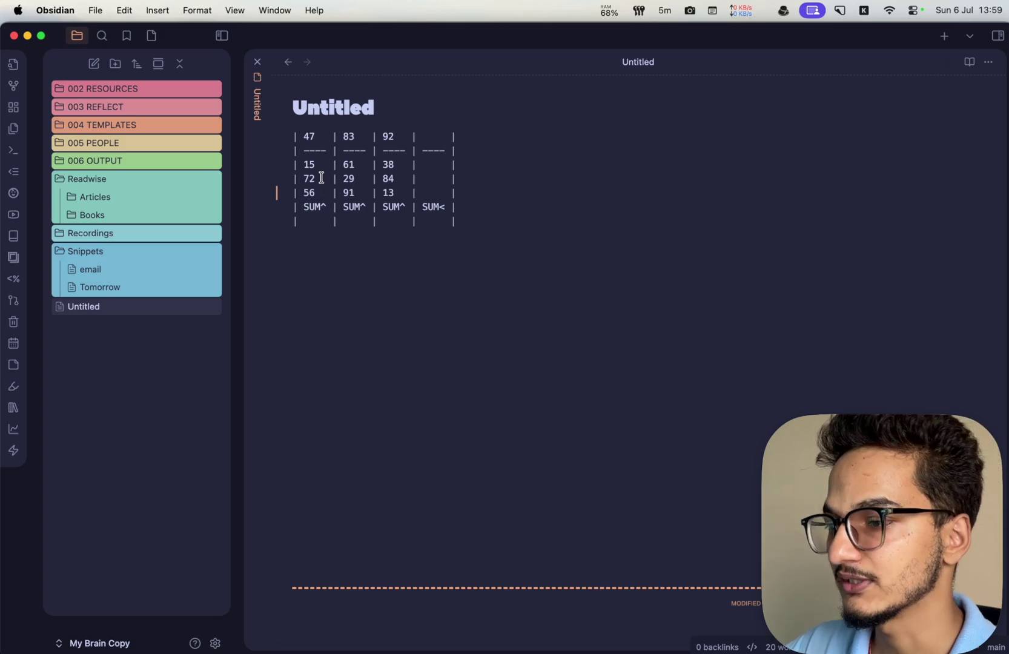
key("super+e")
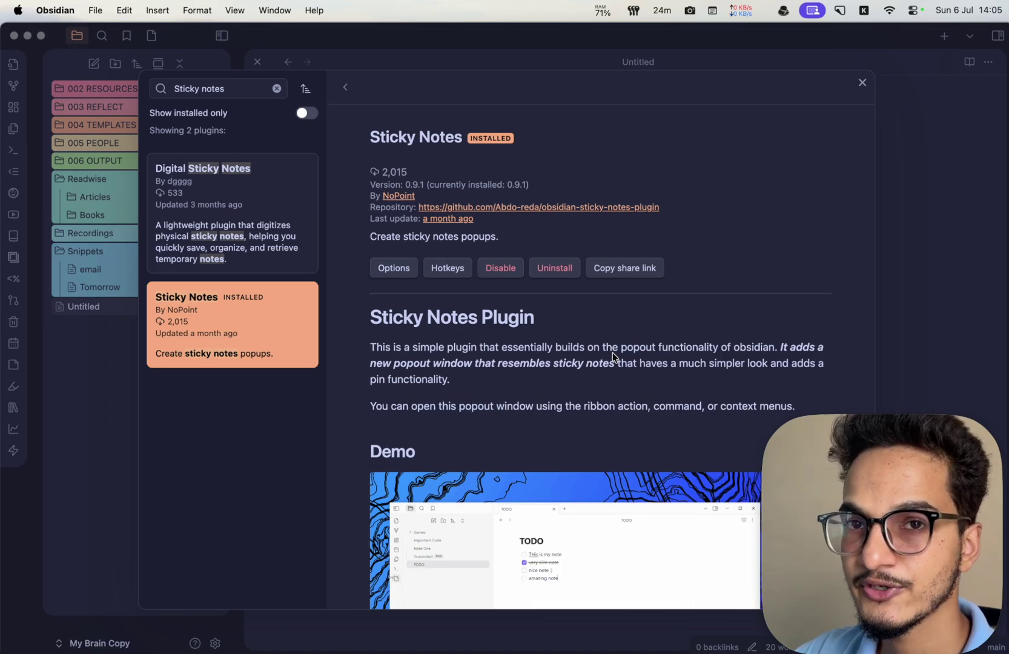
Select the Sticky Notes readme's first paragraph and open the All Notes sticky window.
triple_click(541, 362)
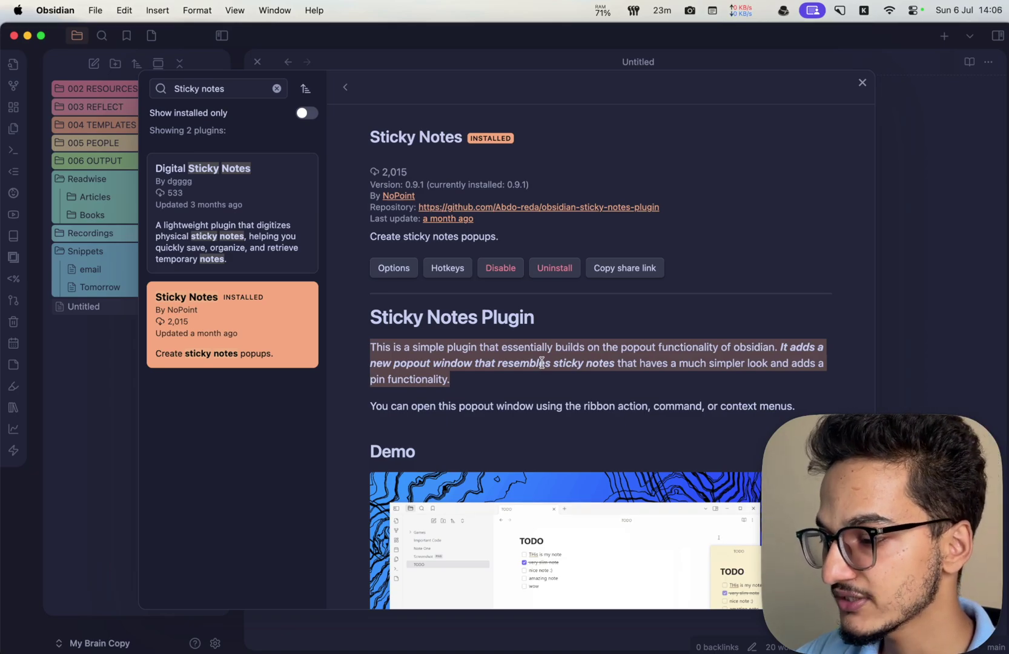
key("cmd+shift+n")
Scroll the All Notes grid back to the top and close the window with Escape.
scroll(460, 297, "down", 5)
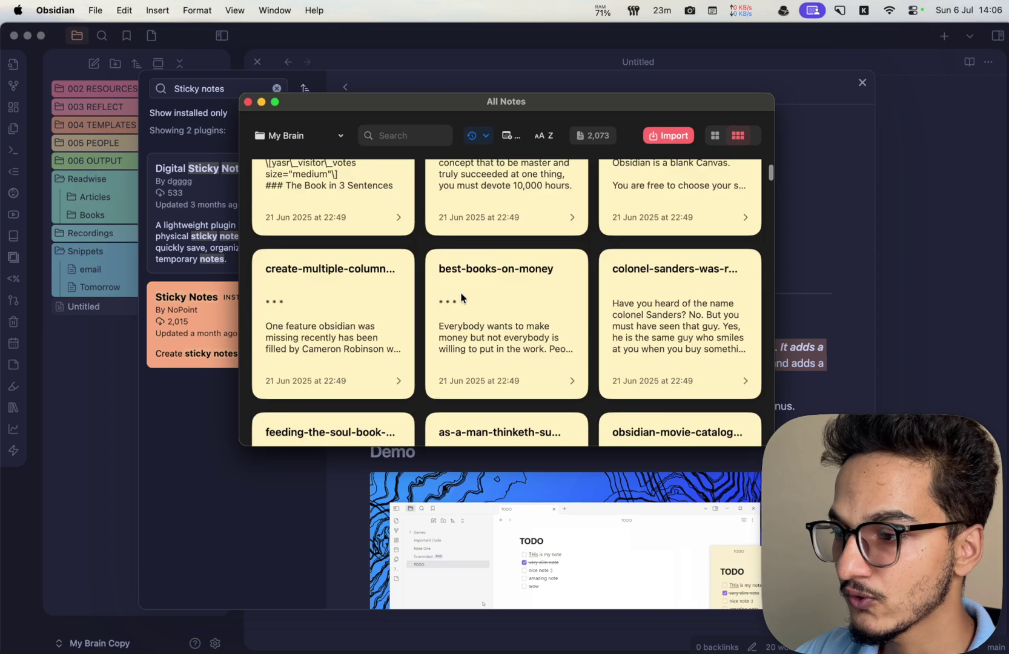
scroll(460, 297, "up", 10)
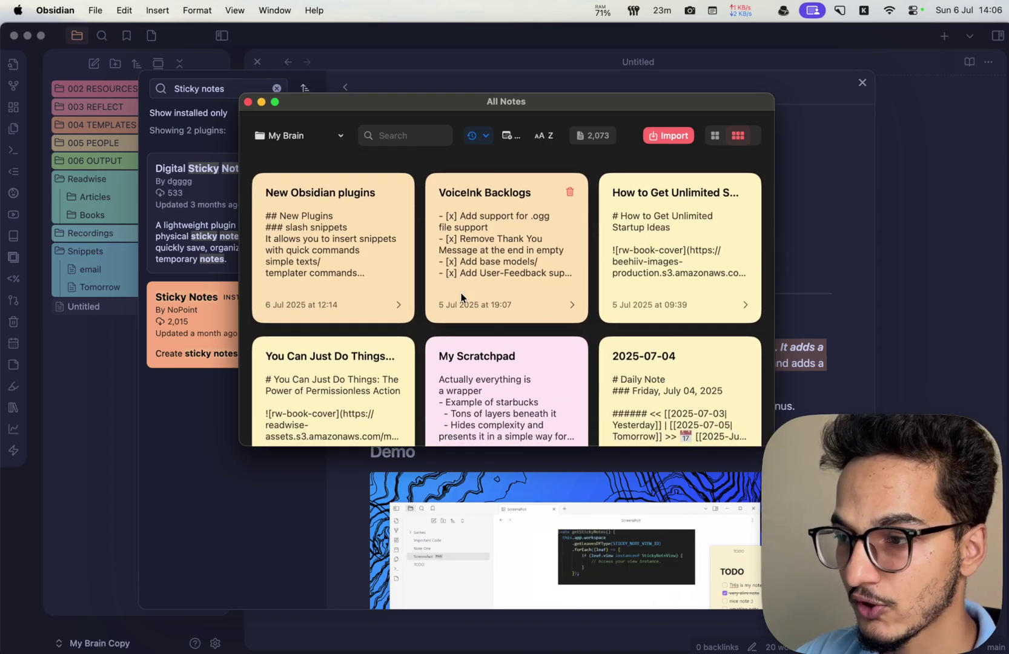
key("Escape")
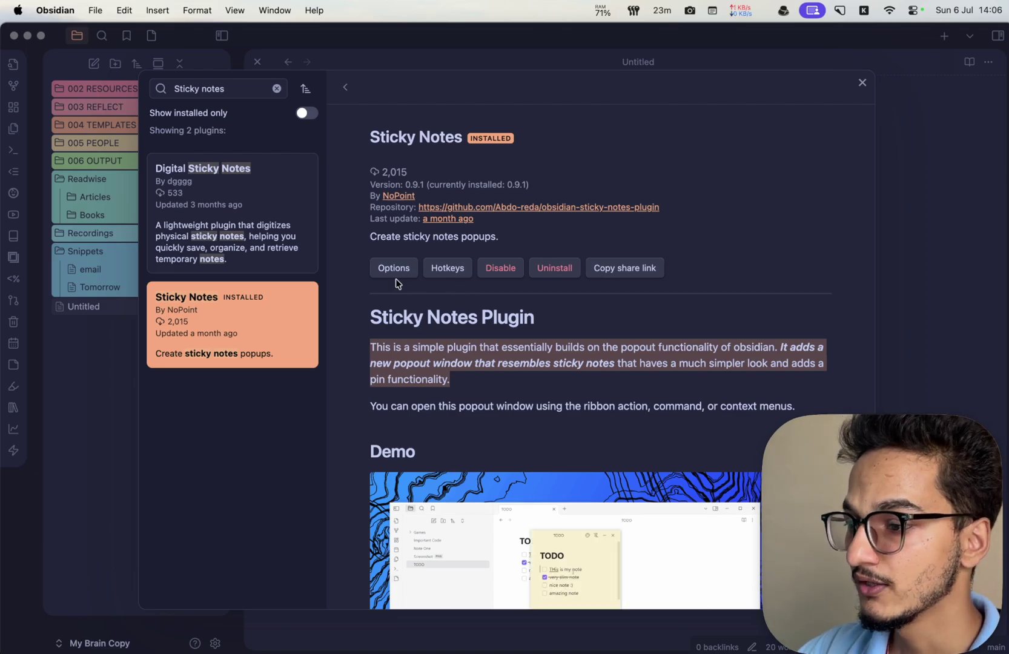
Read through the Sticky Notes plugin page, highlighting part of its description.
scroll(462, 379, "down", 10)
scroll(463, 379, "up", 10)
scroll(463, 379, "down", 2)
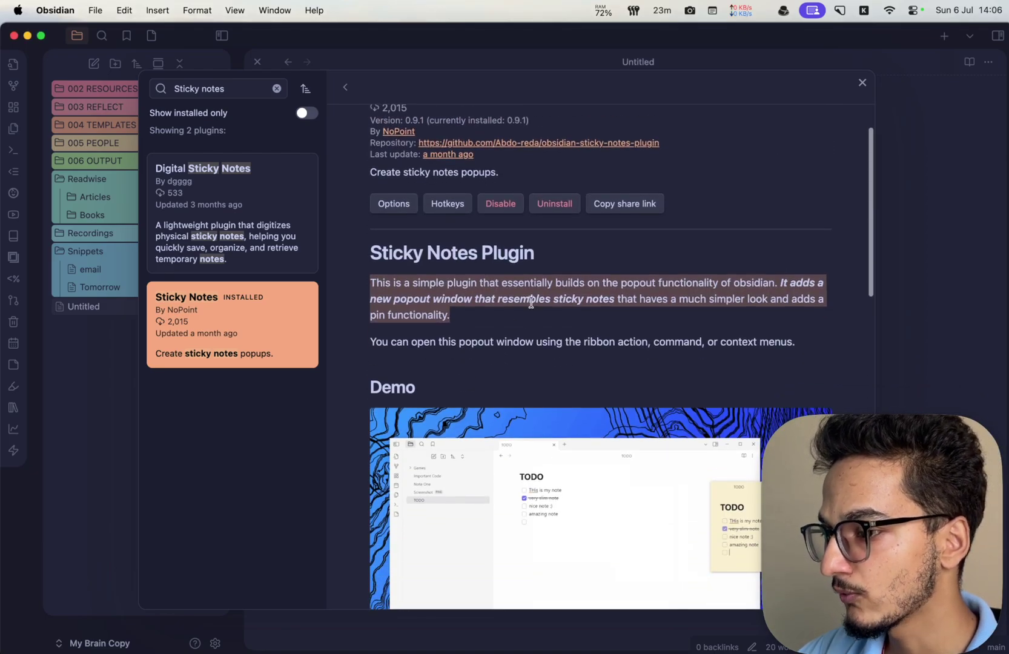
left_click(400, 298)
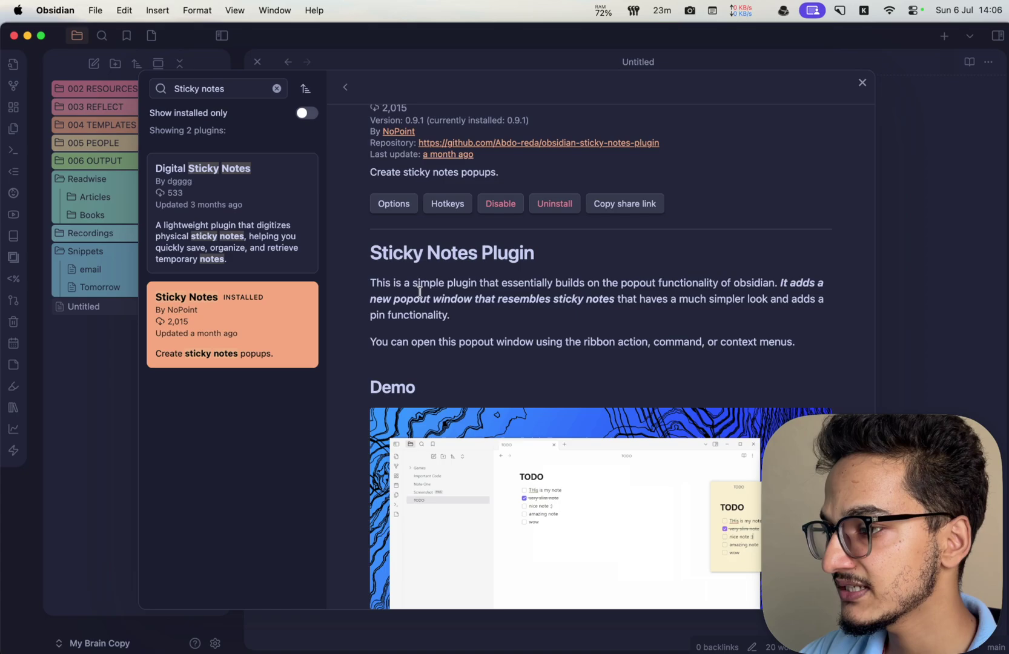
left_click_drag(428, 302, 588, 318)
scroll(606, 290, "down", 1)
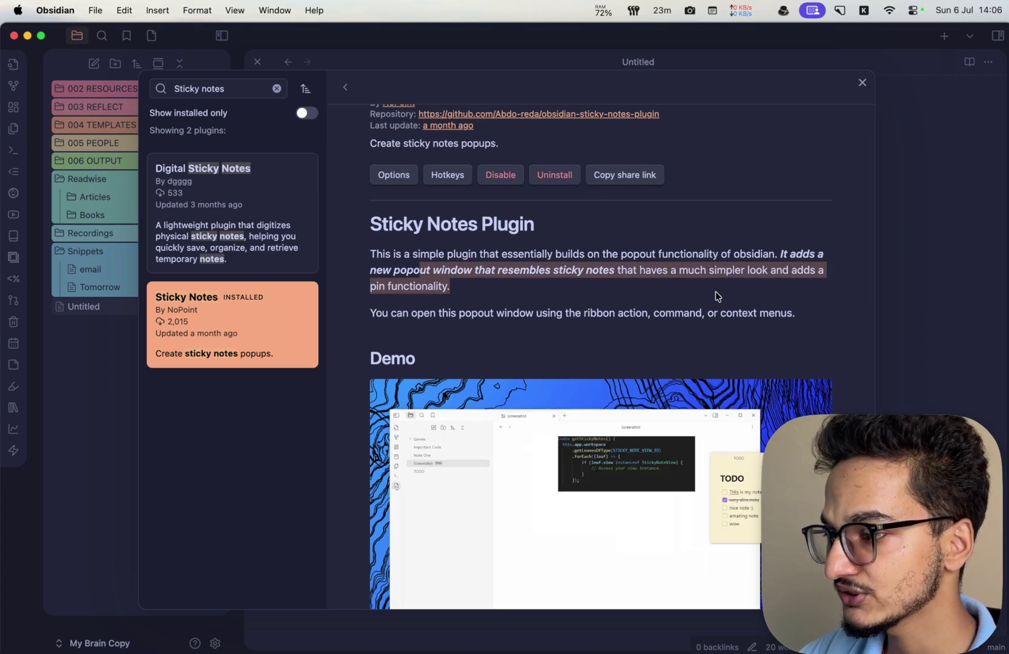
scroll(720, 297, "down", 10)
scroll(720, 297, "up", 12)
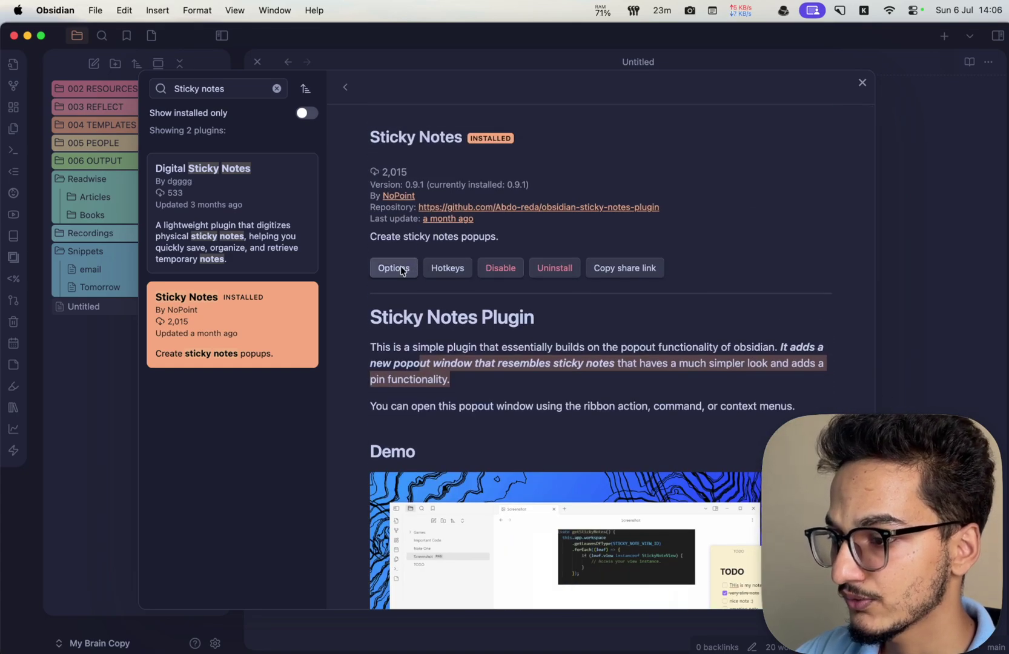
In Sticky Notes options, keep 'Remember last' as the default window size.
left_click(398, 267)
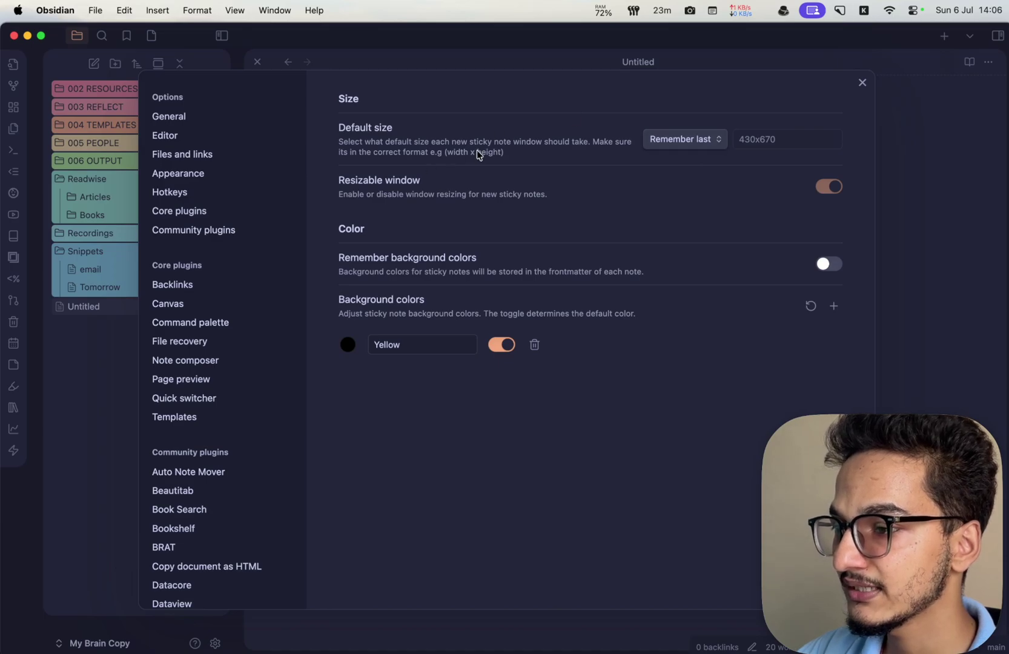
left_click(684, 140)
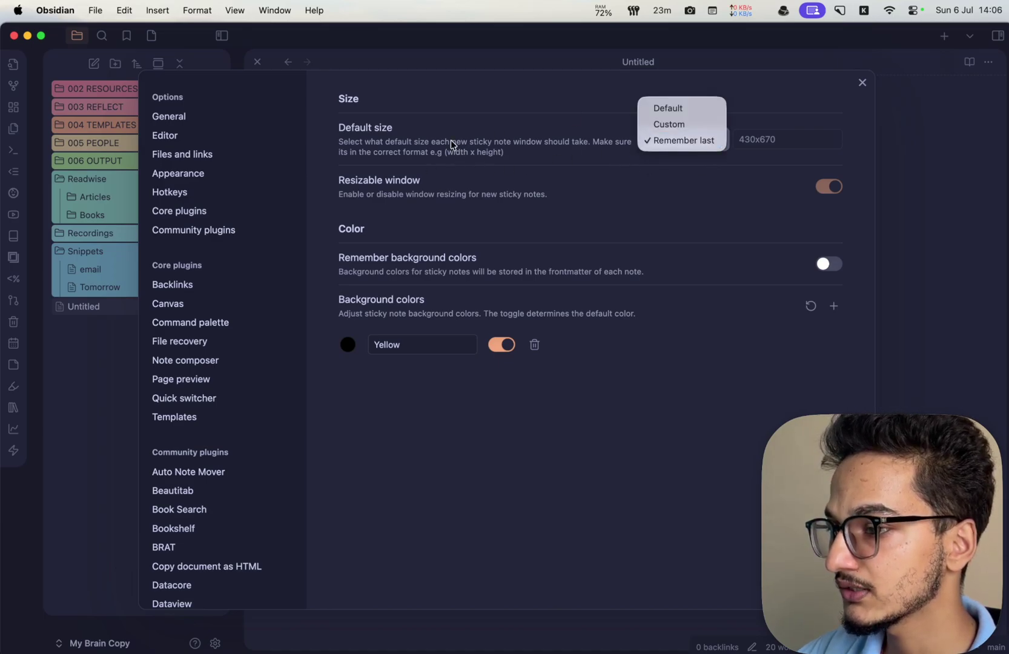
left_click(457, 138)
left_click(676, 143)
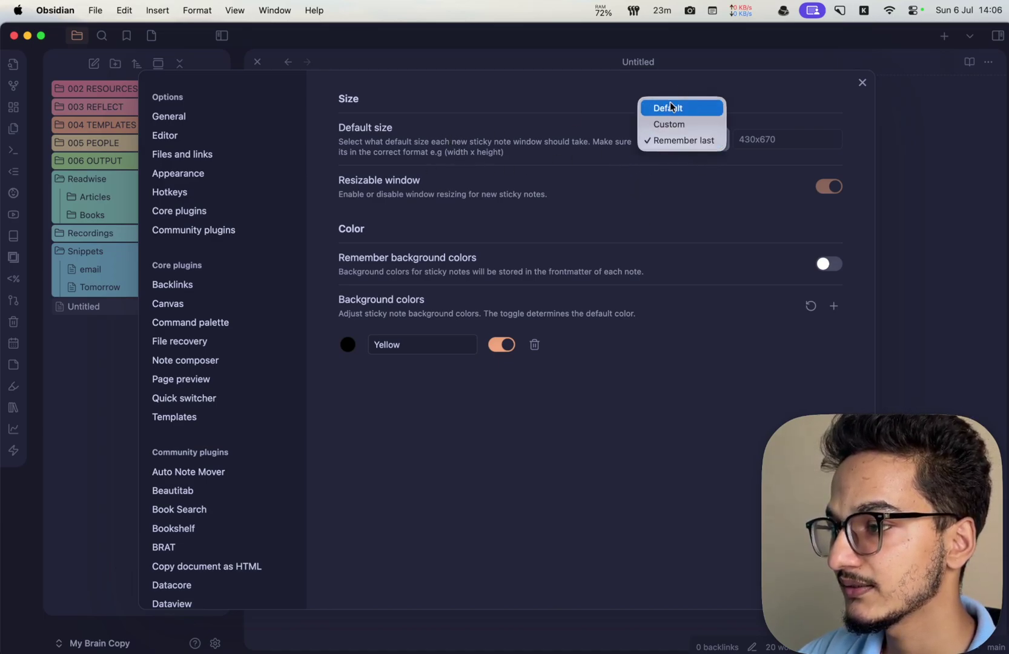
left_click(590, 149)
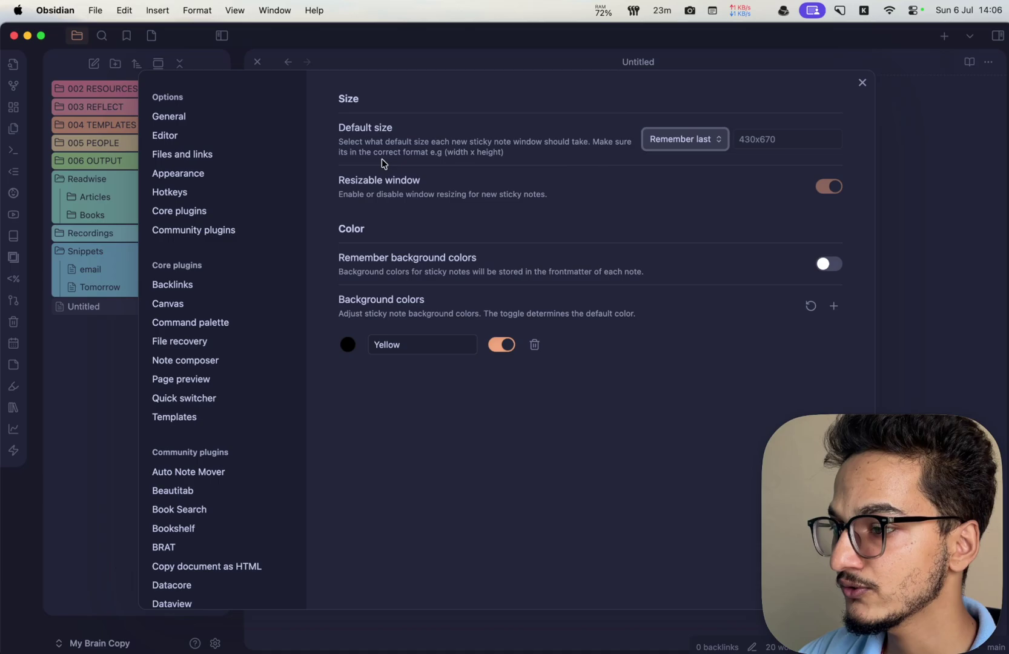
Add a green Color 2 background and make it the default sticky-note colour.
left_click(826, 201)
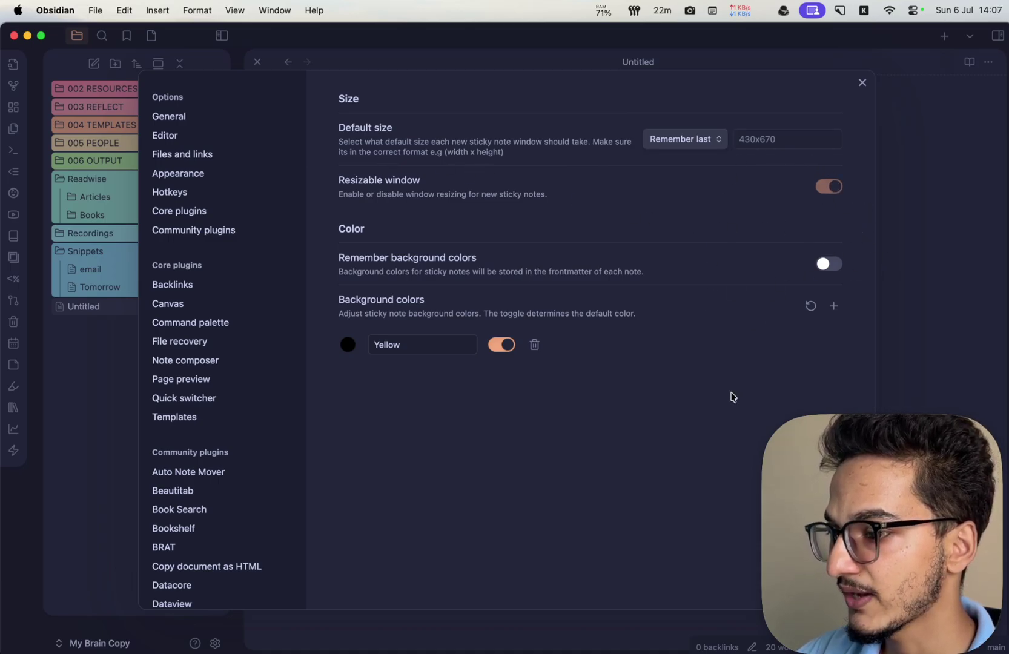
left_click(833, 306)
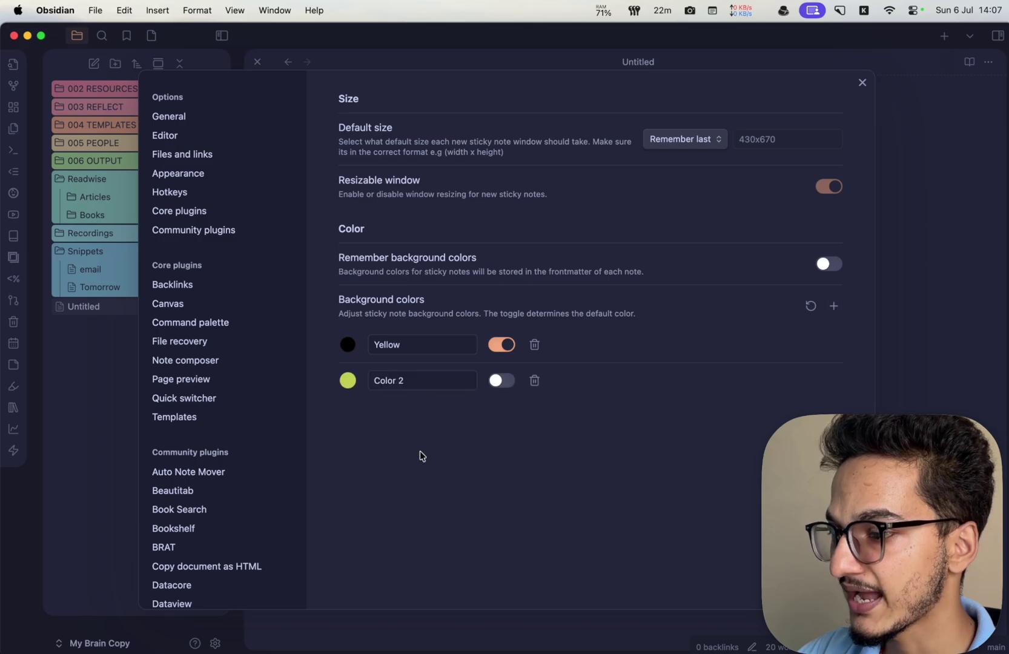
left_click(512, 383)
Add a Color 3 background, then open the Anything You Want note.
left_click(832, 306)
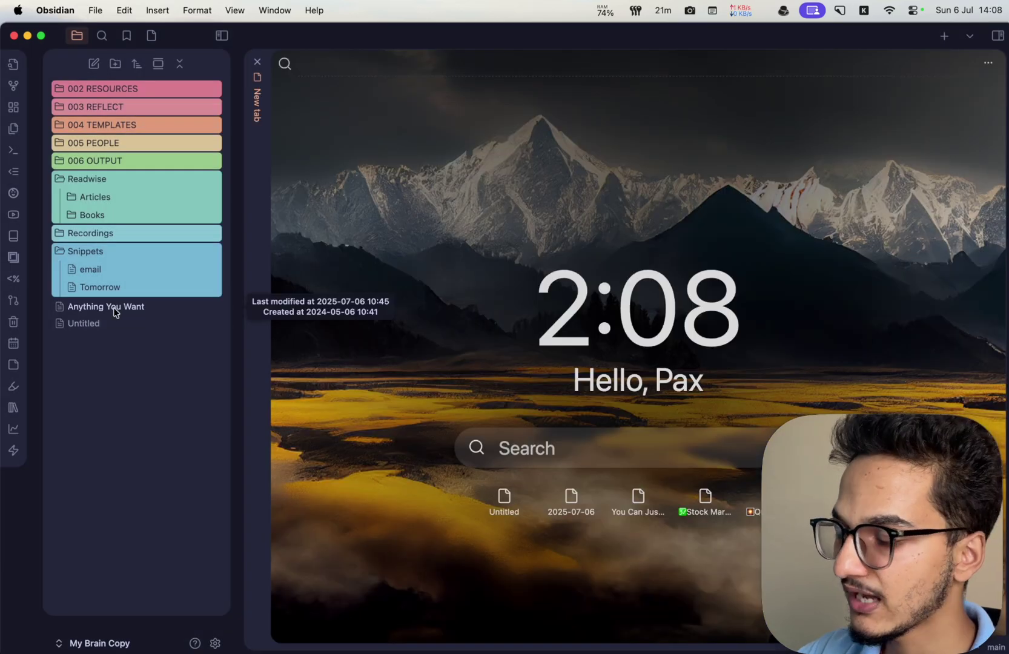
right_click(115, 312)
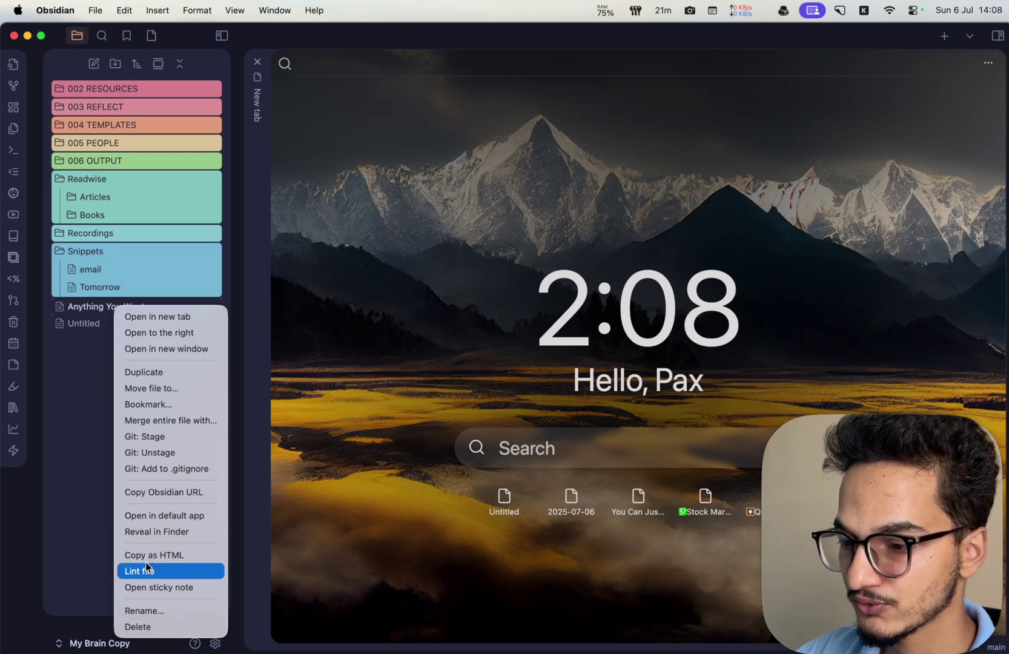
left_click(346, 228)
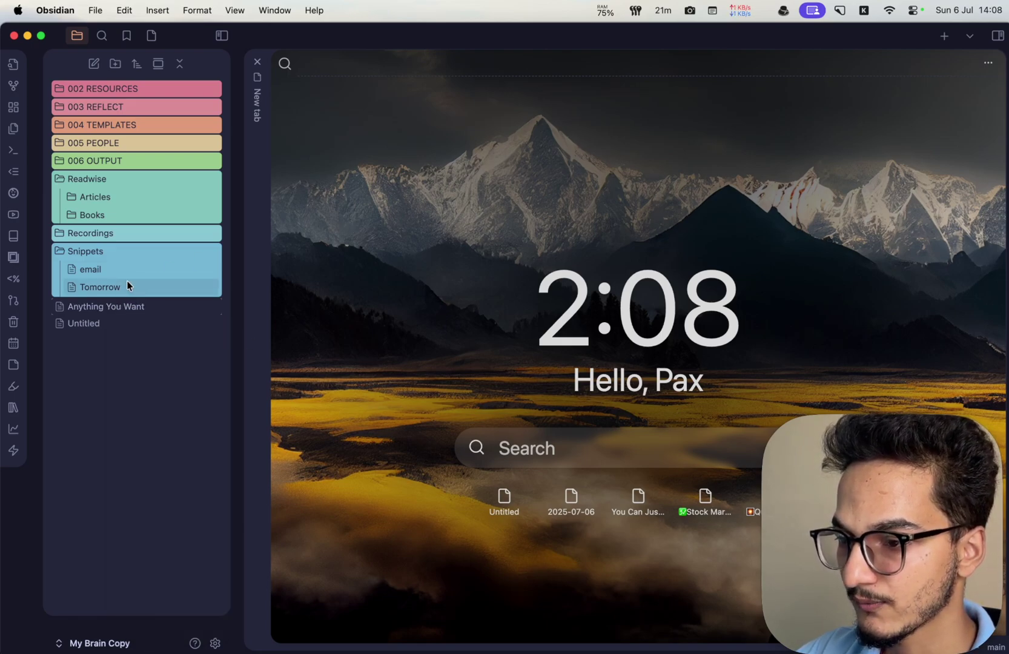
left_click(149, 308)
Run 'Sticky Notes: Open sticky note window' from the command palette for this note.
key("cmd+p")
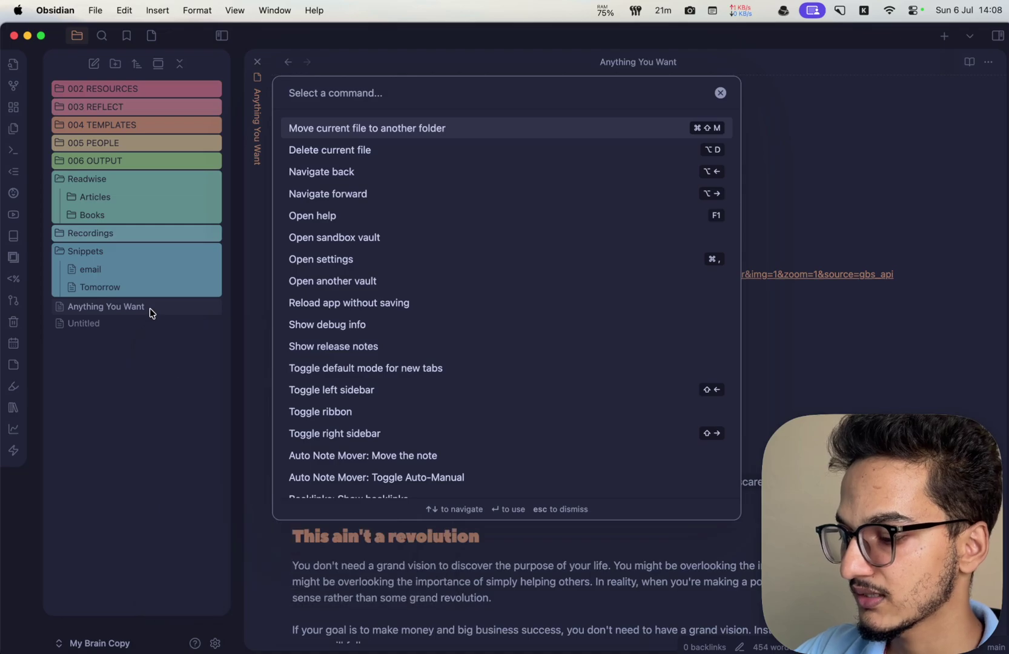
type("stick")
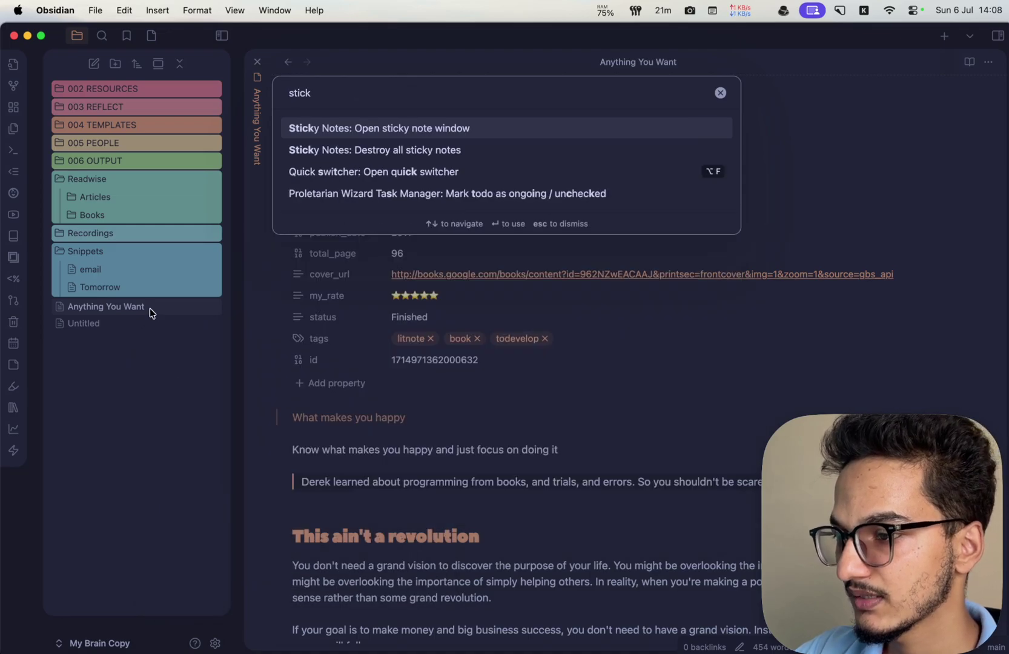
key("Return")
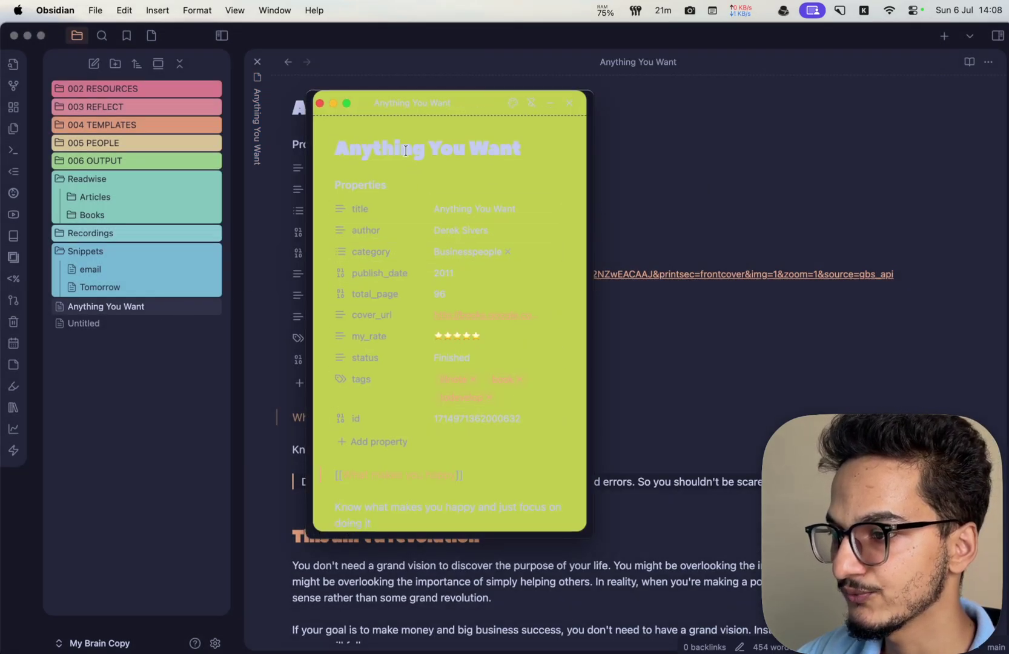
Switch the floating sticky note to the dark colour and scroll its content.
left_click(522, 105)
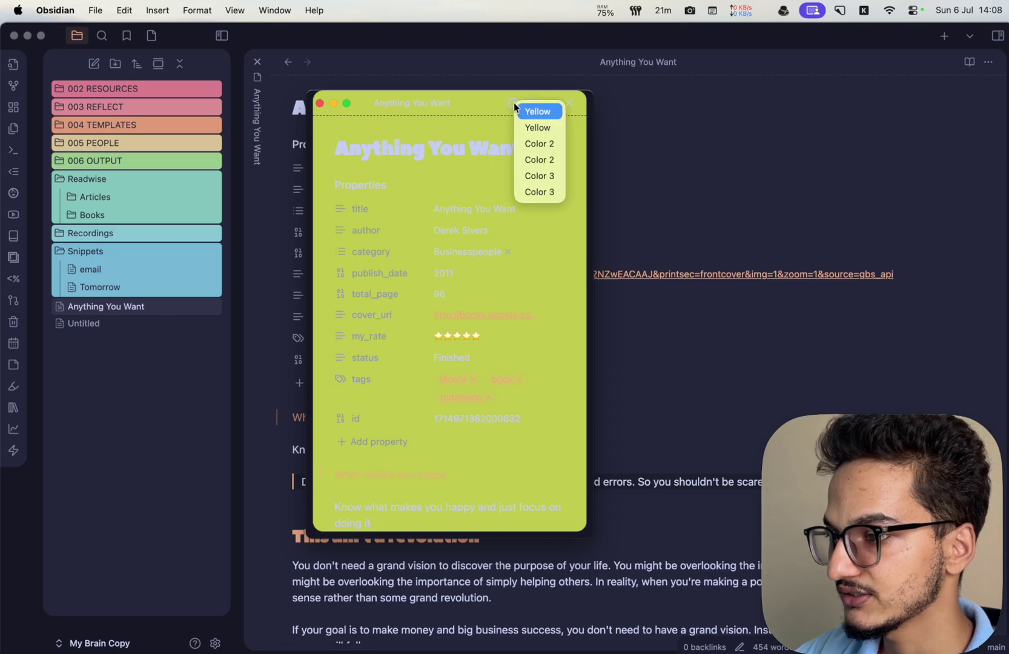
left_click(525, 126)
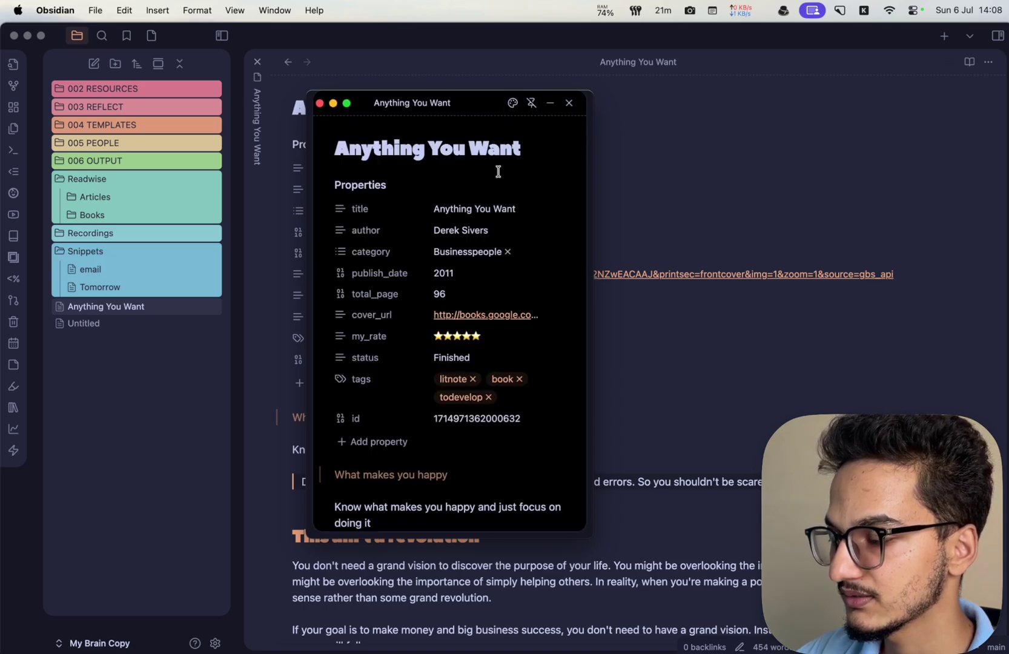
scroll(479, 386, "down", 15)
scroll(479, 386, "up", 15)
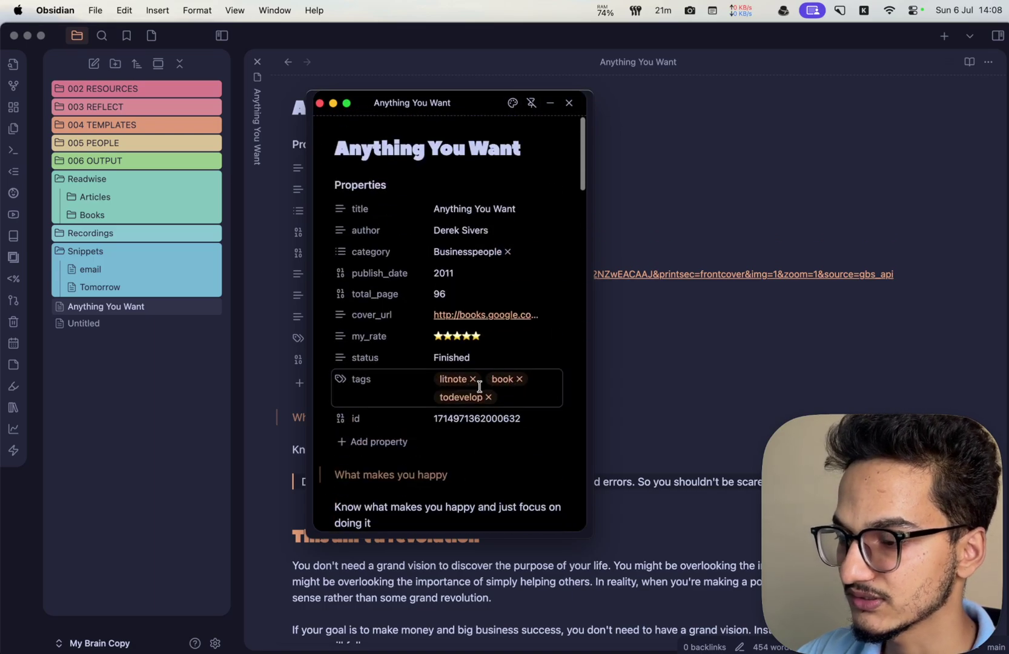
scroll(412, 393, "down", 15)
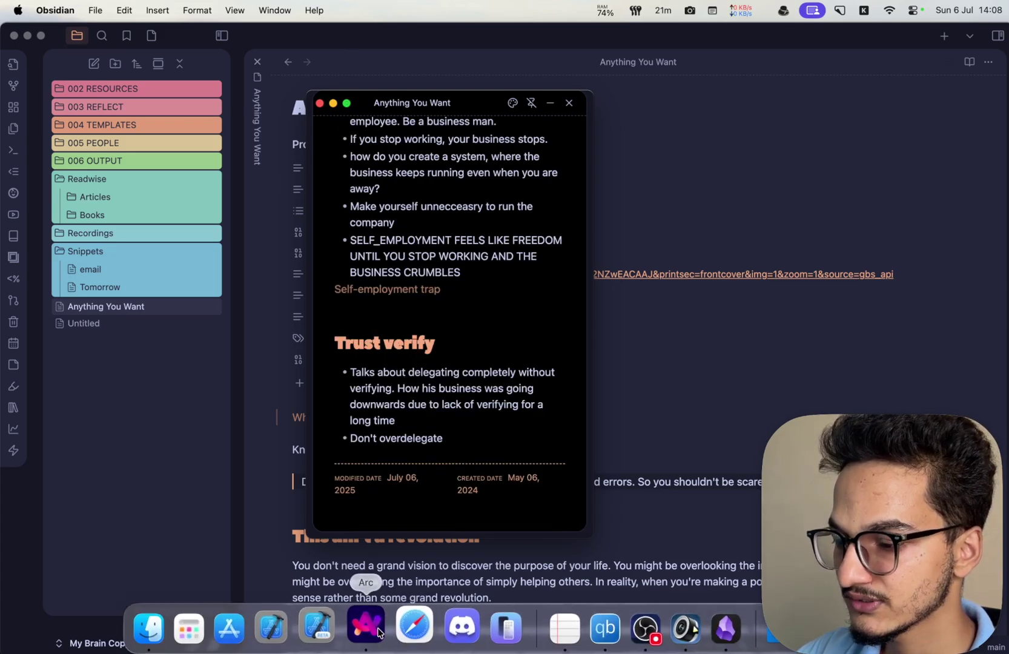
Bring Arc to the front and drag the dark sticky note to the top-right corner.
left_click(368, 630)
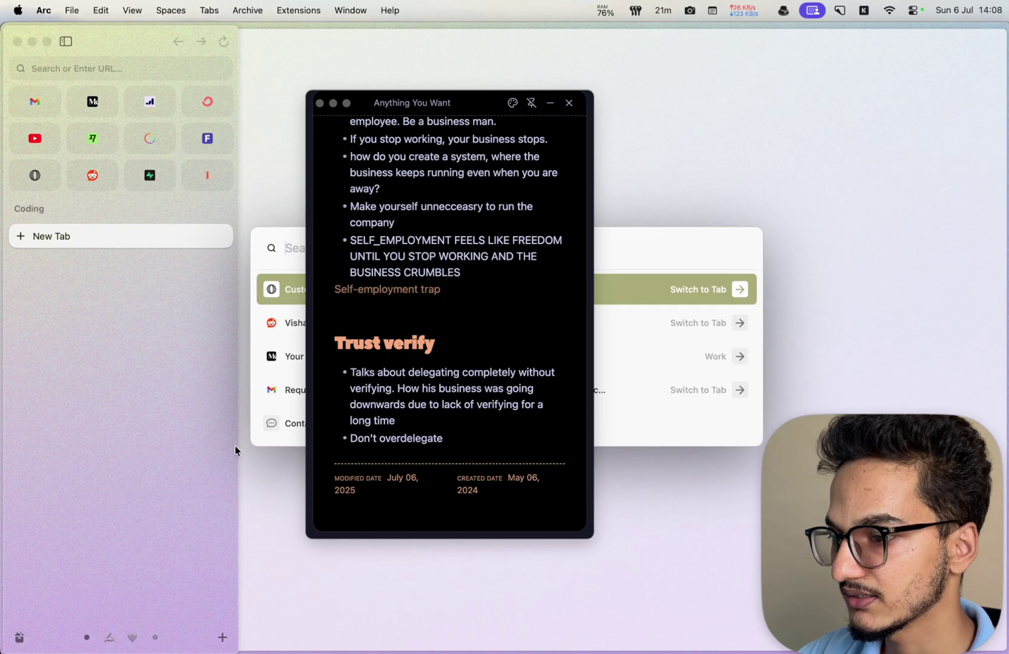
left_click(89, 70)
left_click_drag(413, 113, 442, 159)
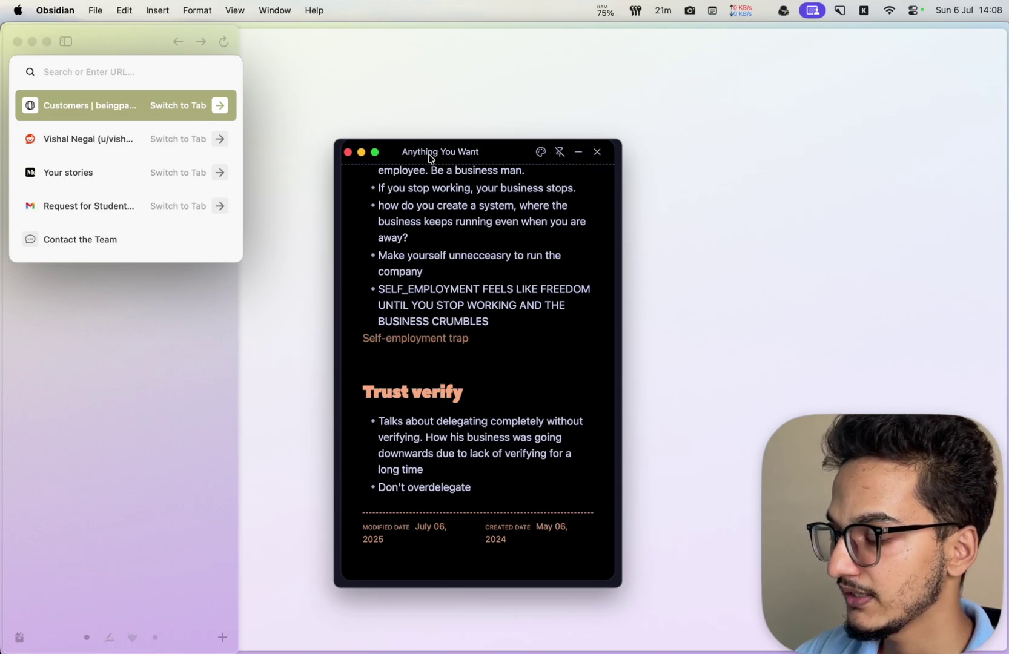
left_click_drag(428, 158, 810, 45)
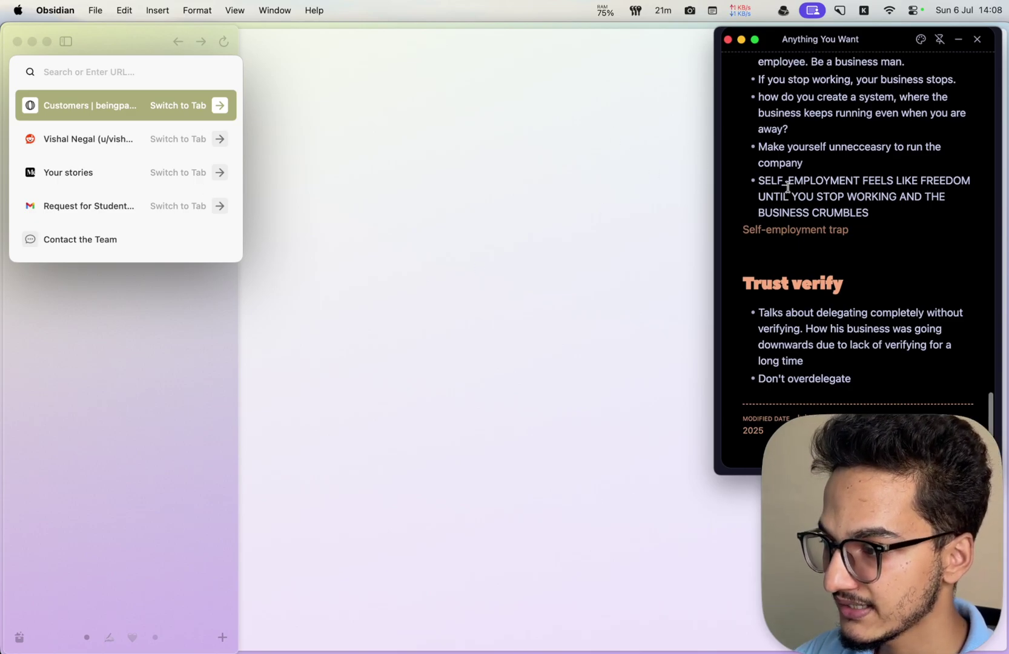
scroll(787, 186, "up", 20)
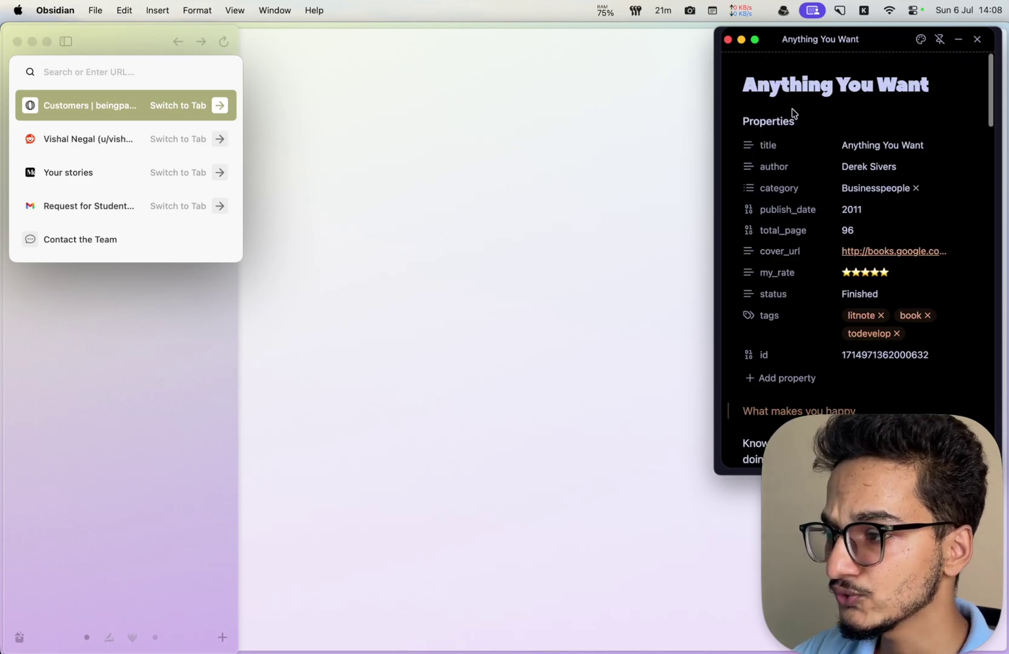
scroll(792, 113, "down", 15)
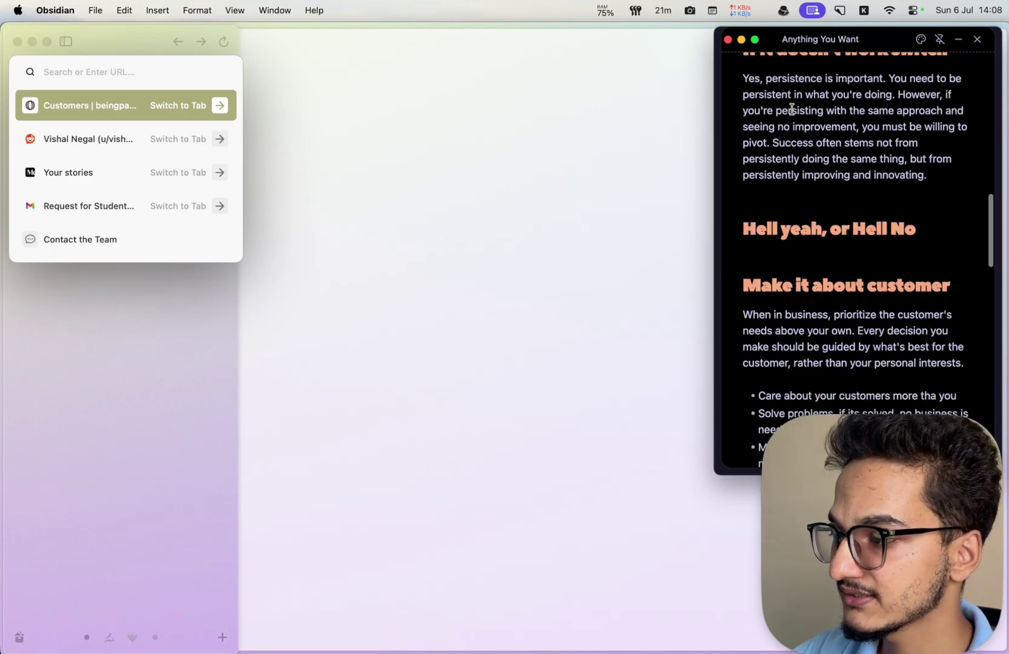
scroll(791, 109, "down", 5)
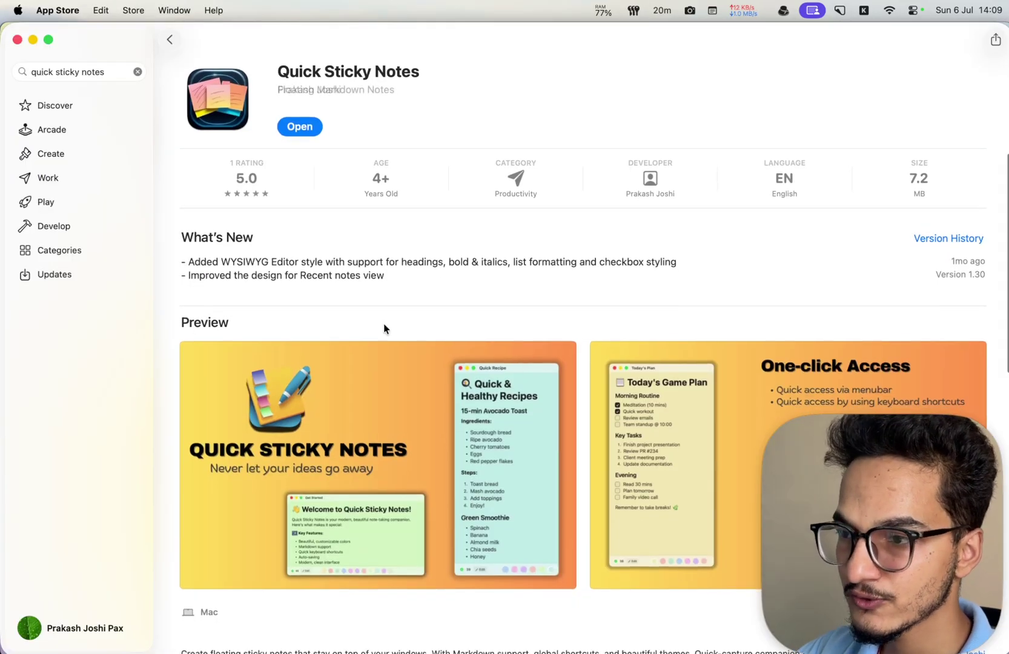
Scroll through the Quick Sticky Notes App Store page's ratings, What's New and previews.
scroll(384, 326, "down", 3)
scroll(383, 326, "up", 3)
scroll(383, 328, "down", 3)
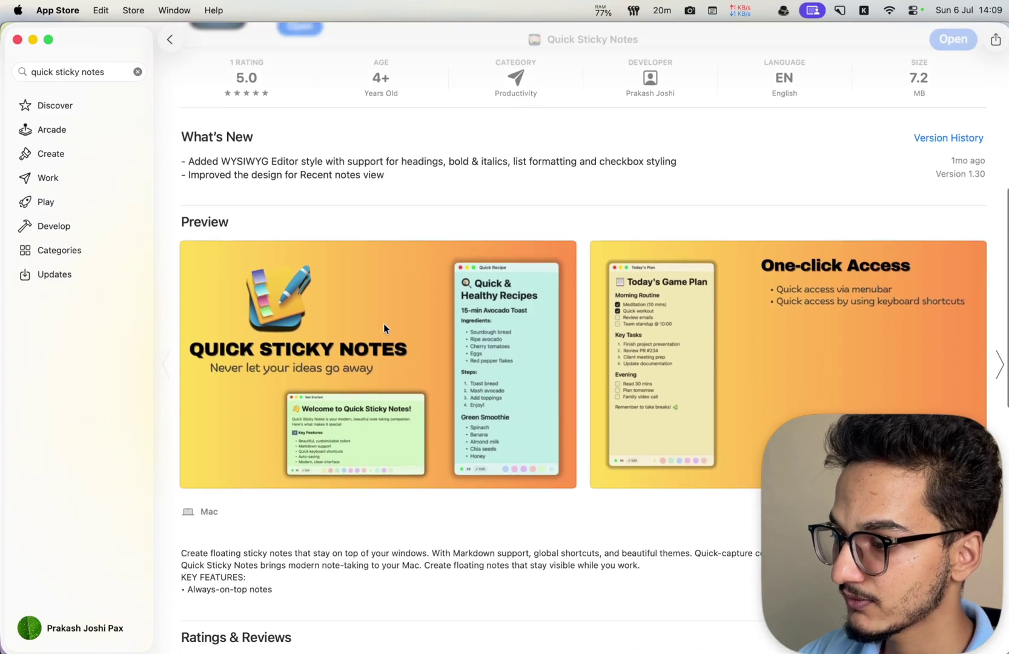
scroll(383, 328, "up", 2)
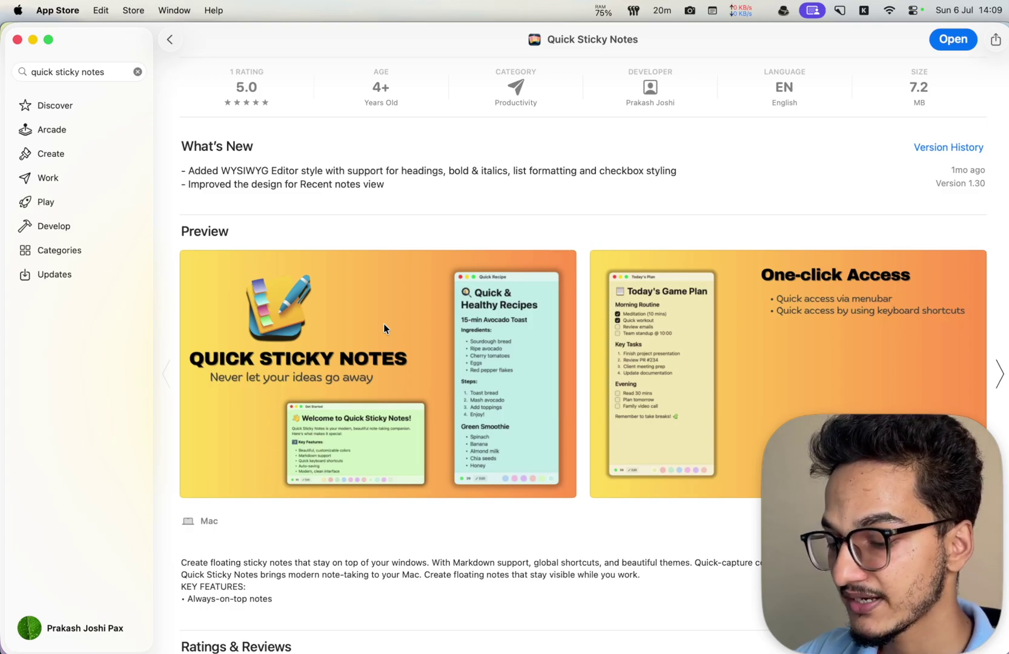
key("super+shift+n")
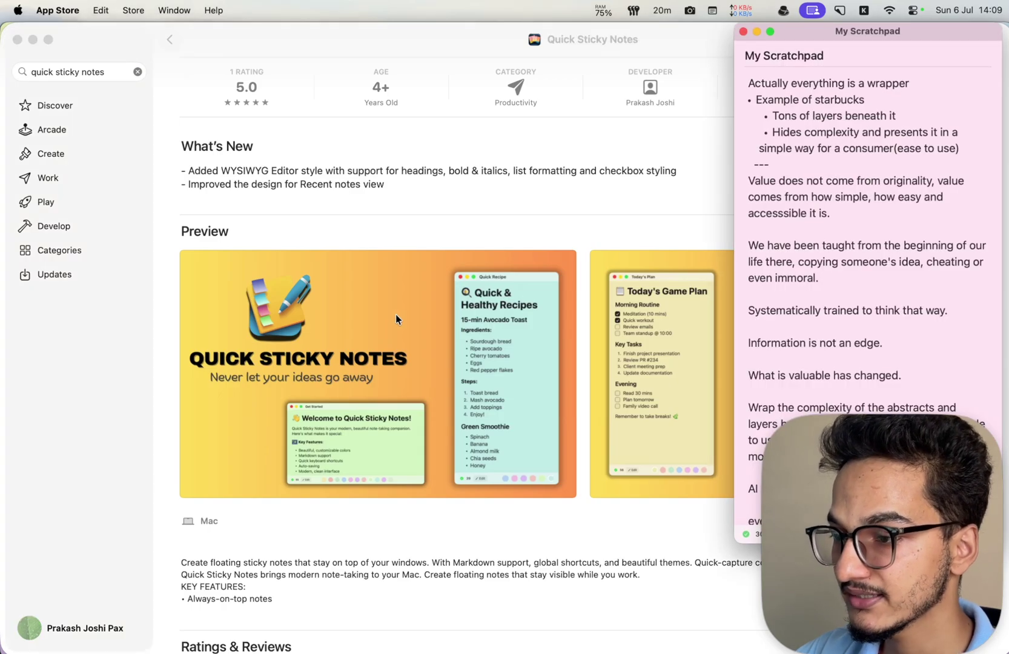
scroll(917, 215, "down", 10)
scroll(917, 216, "up", 5)
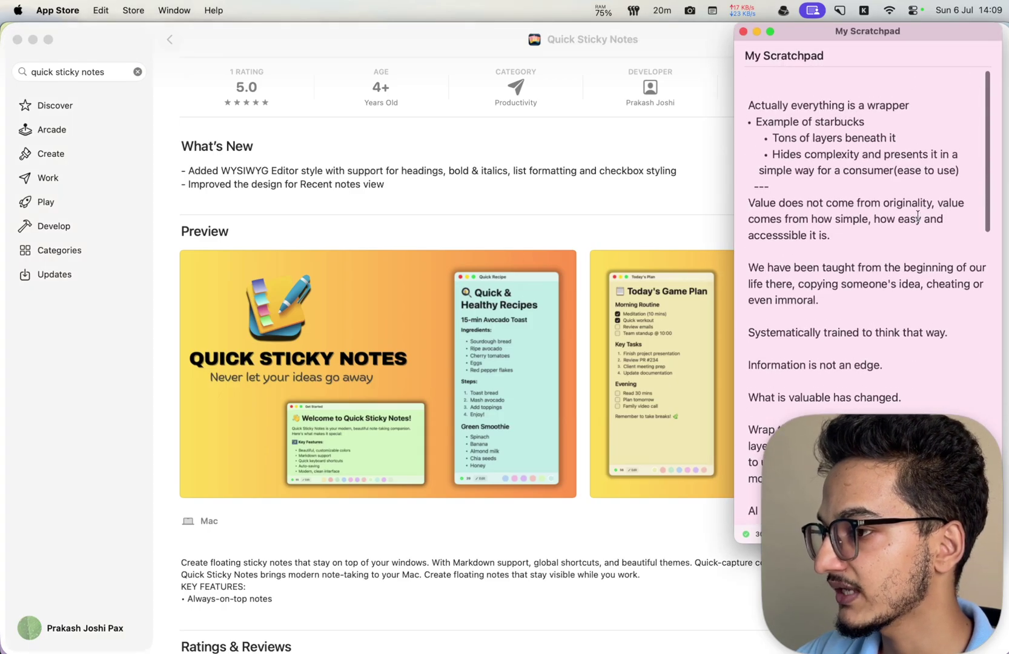
scroll(896, 216, "down", 3)
scroll(878, 215, "up", 3)
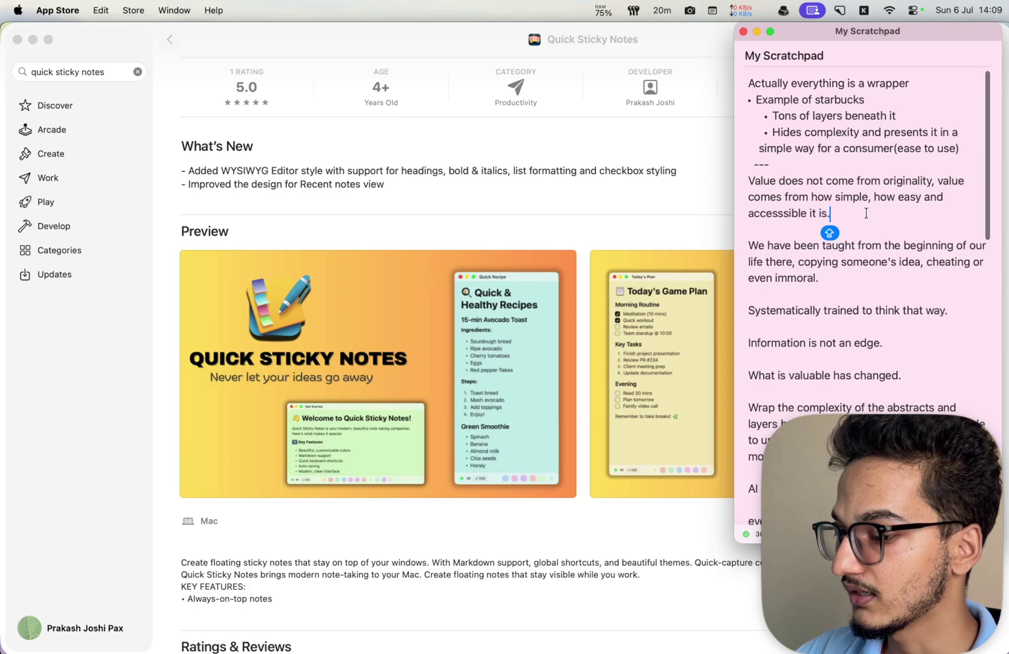
key("super+shift+n")
key("super+shift+n")
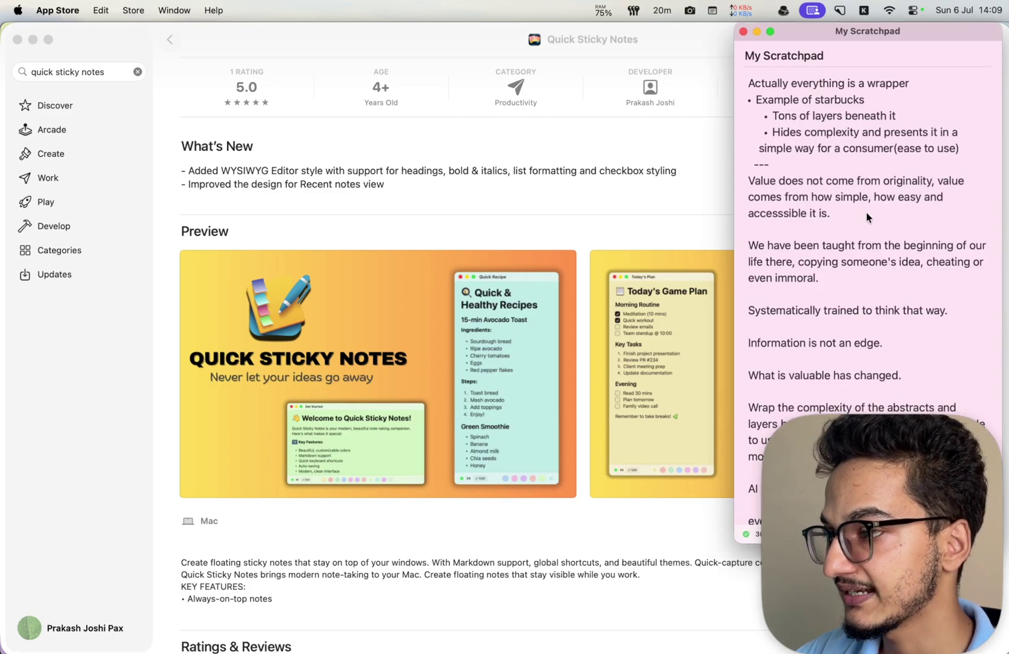
key("super+shift+n")
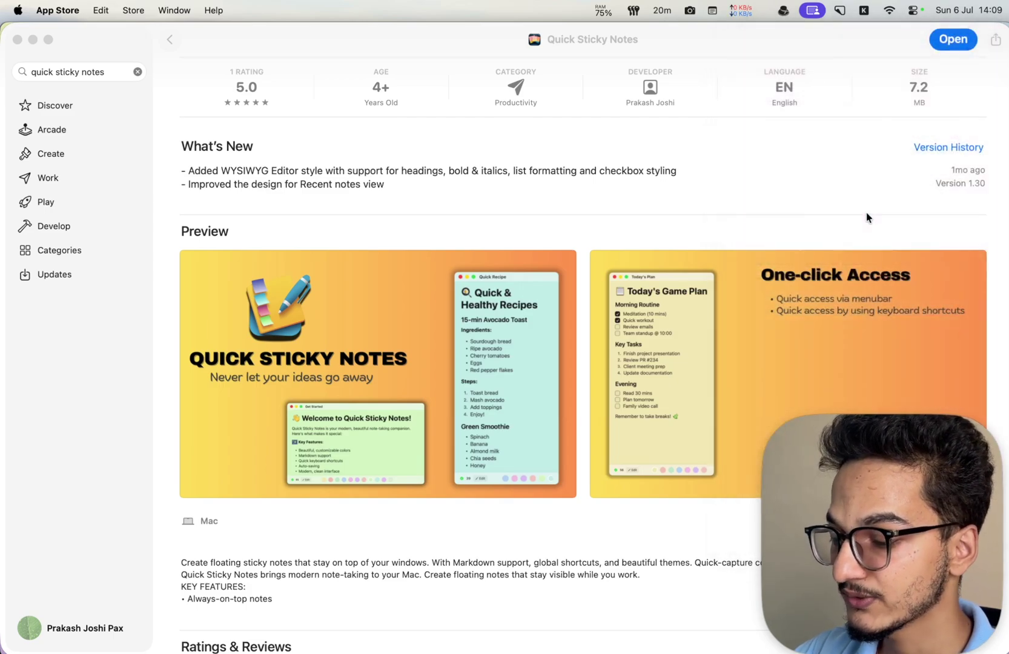
key("super+shift+a")
scroll(666, 305, "down", 10)
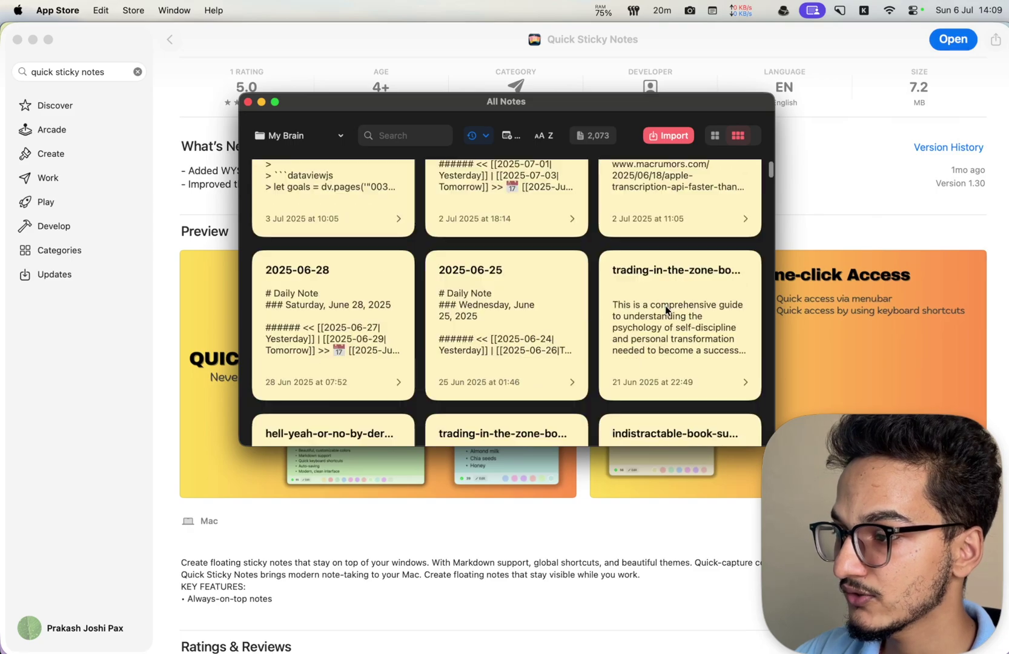
left_click(668, 272)
key("Page_Down")
key("Page_Down")
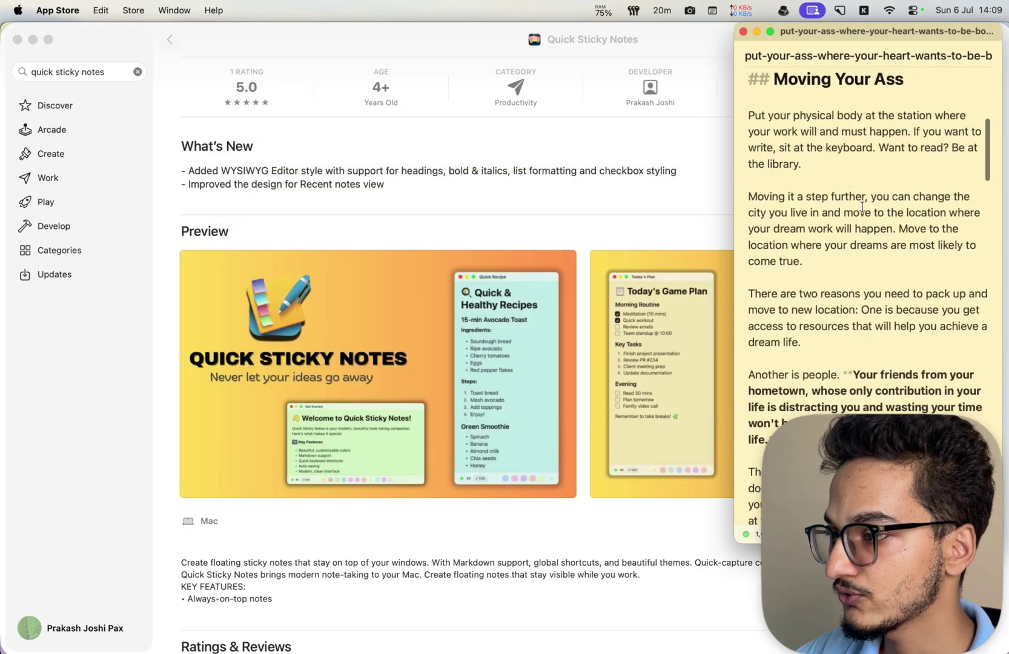
scroll(463, 185, "up", 3)
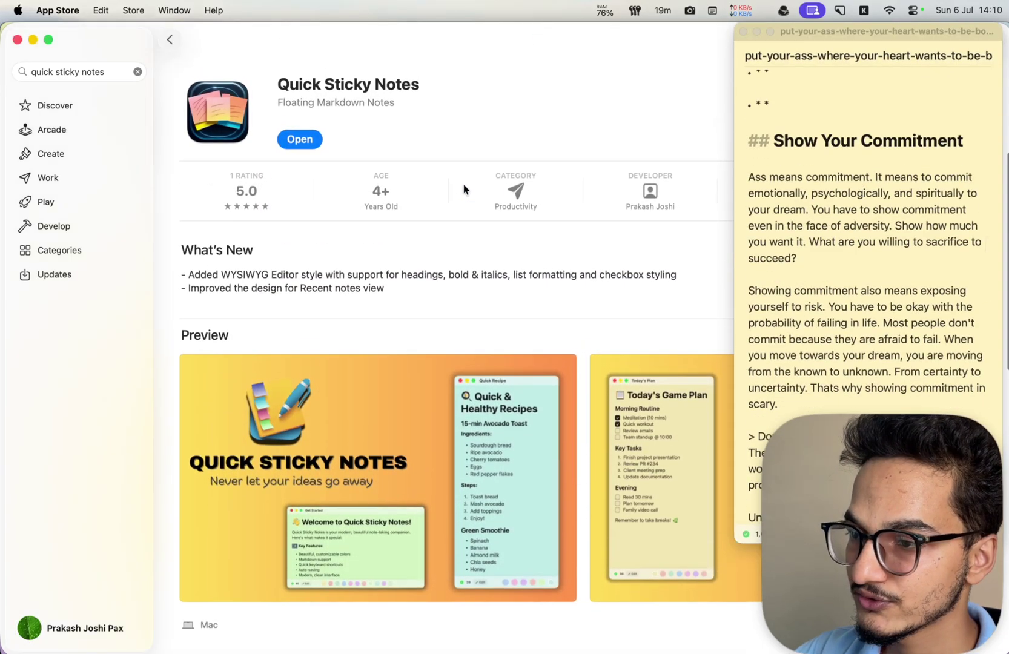
scroll(812, 118, "down", 15)
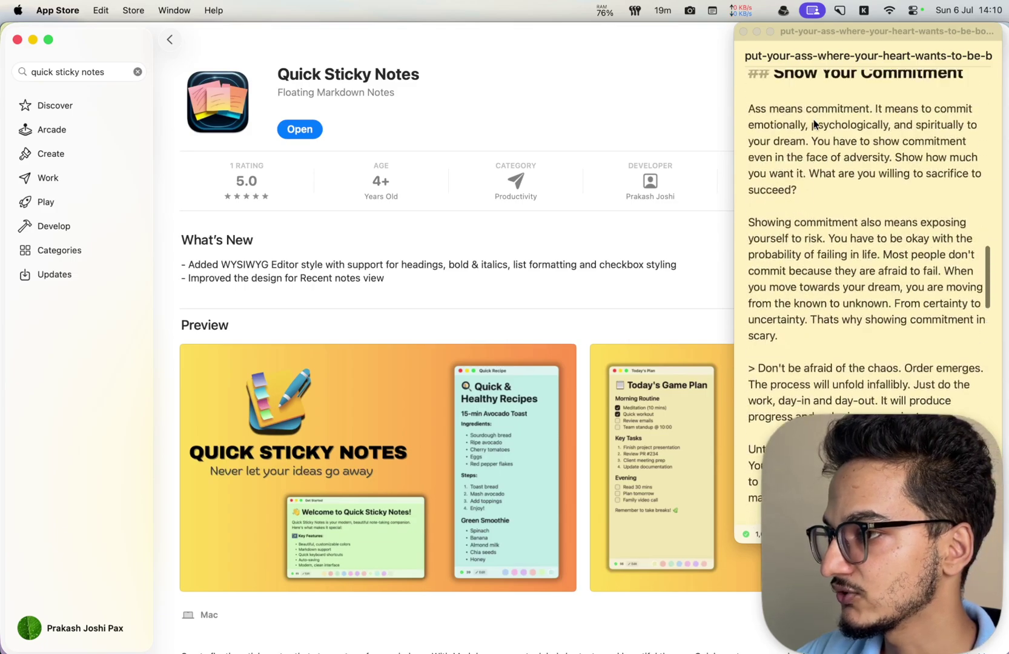
scroll(813, 124, "up", 15)
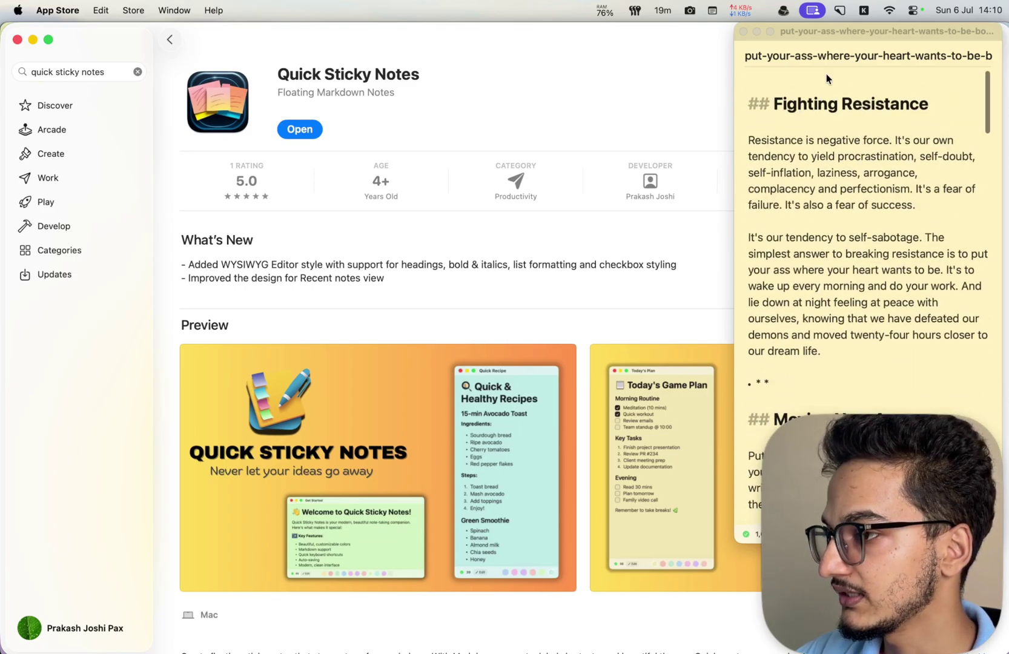
left_click(790, 109)
double_click(790, 109)
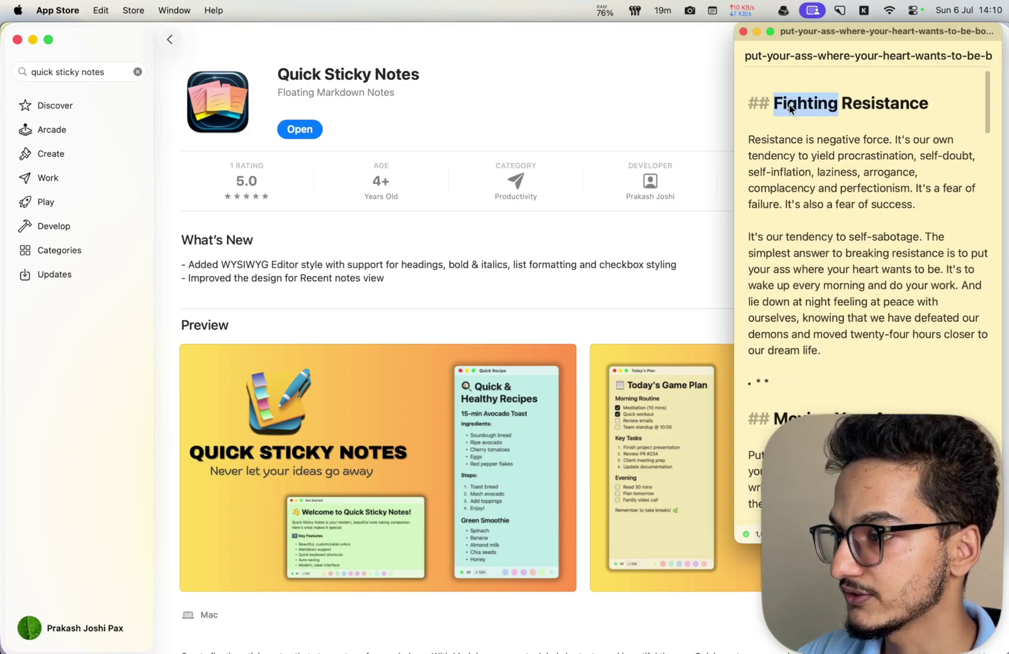
left_click(743, 31)
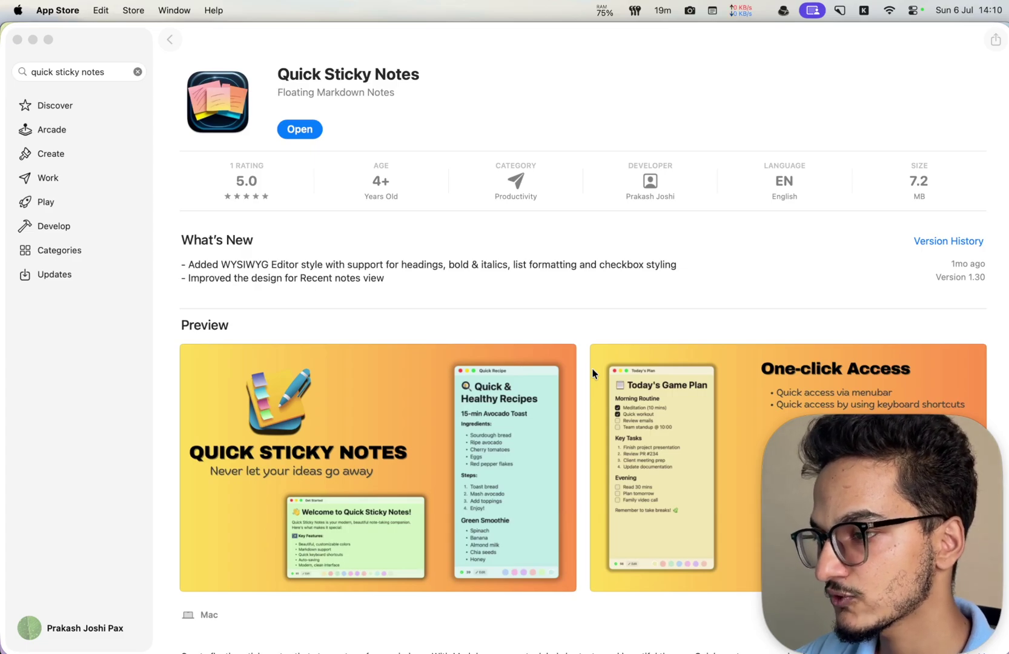
Open 'OpenAI Whisper vs MacOS new Transcription APIs' from the recent notes list and reposition its window.
key("super+shift+o")
scroll(454, 475, "down", 6)
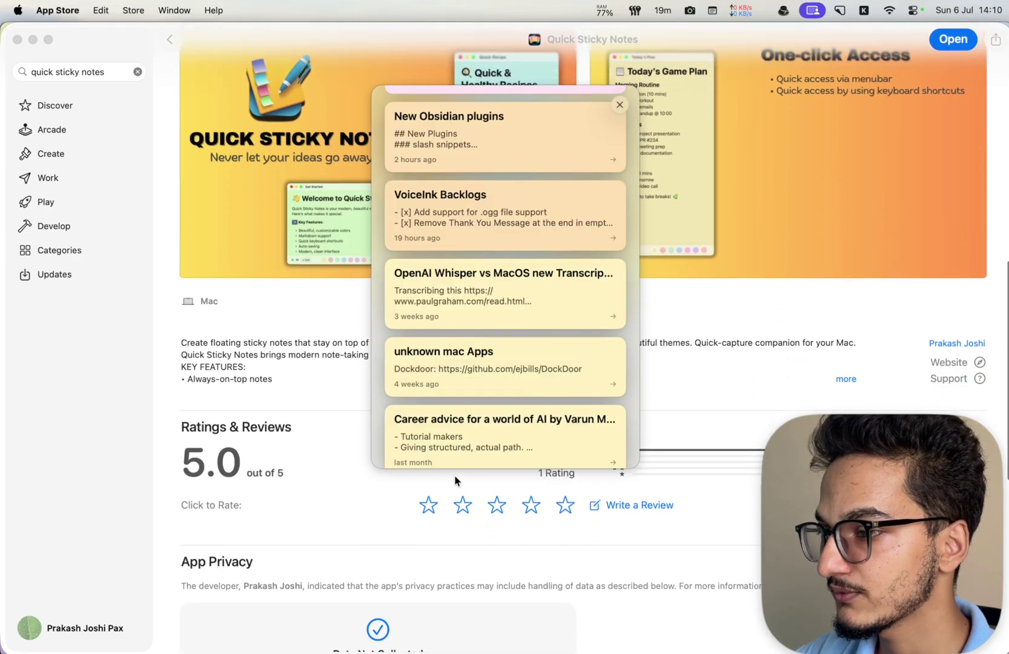
scroll(492, 326, "down", 2)
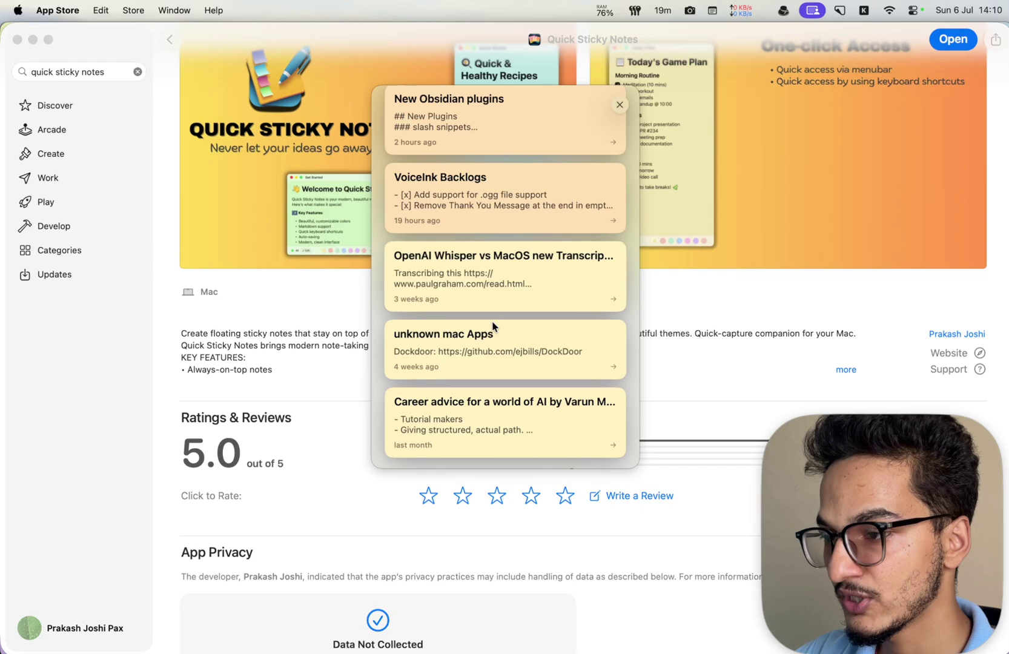
left_click(497, 282)
scroll(817, 182, "down", 3)
scroll(769, 90, "up", 3)
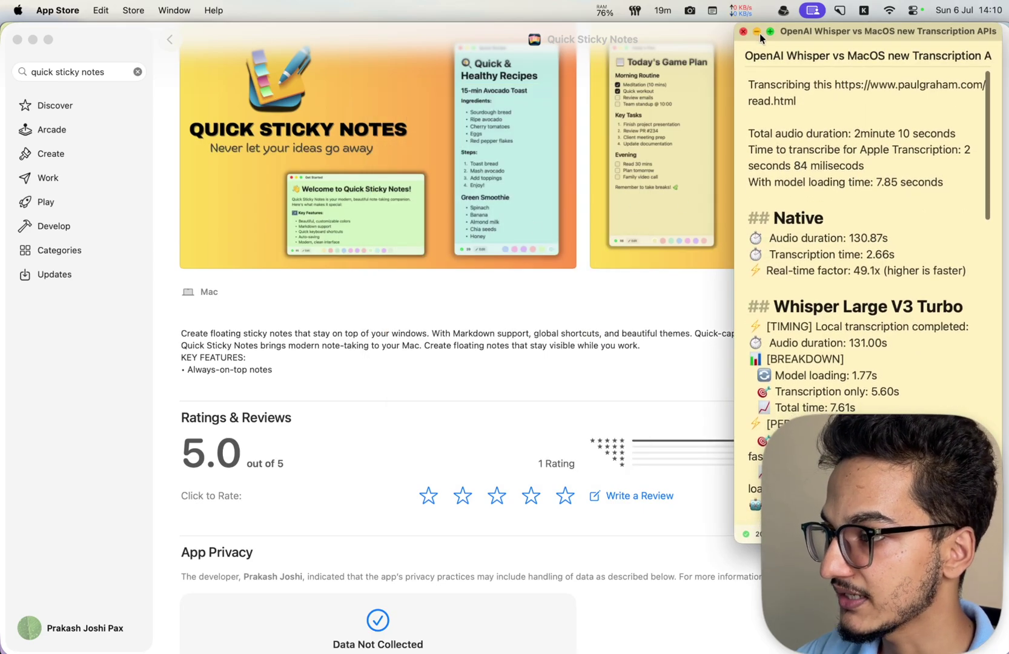
left_click_drag(745, 32, 192, 50)
scroll(277, 372, "down", 3)
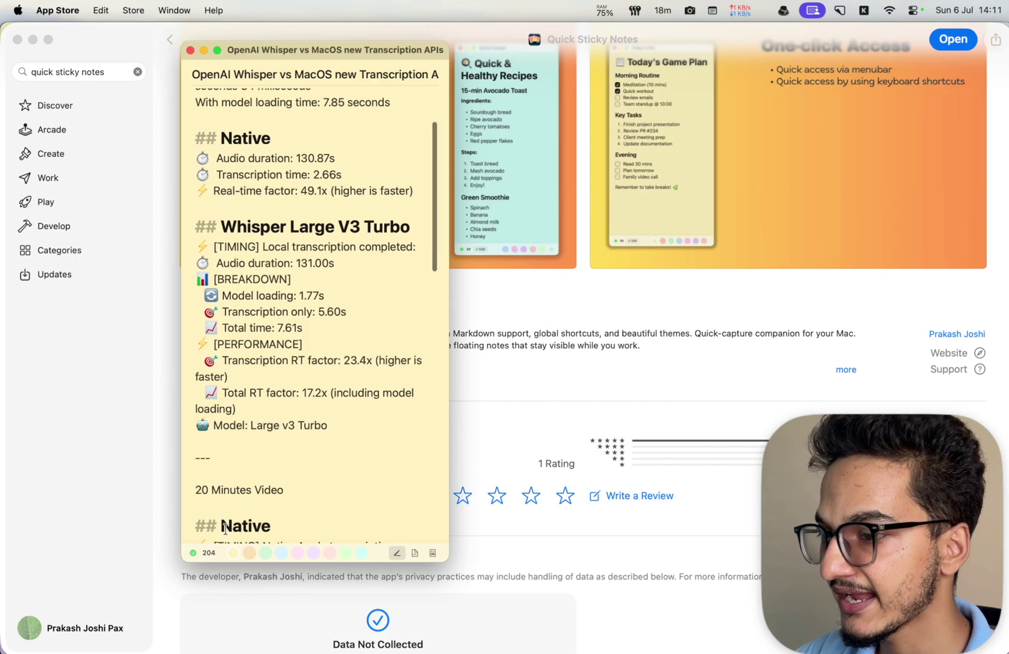
scroll(278, 372, "up", 2)
scroll(277, 372, "up", 2)
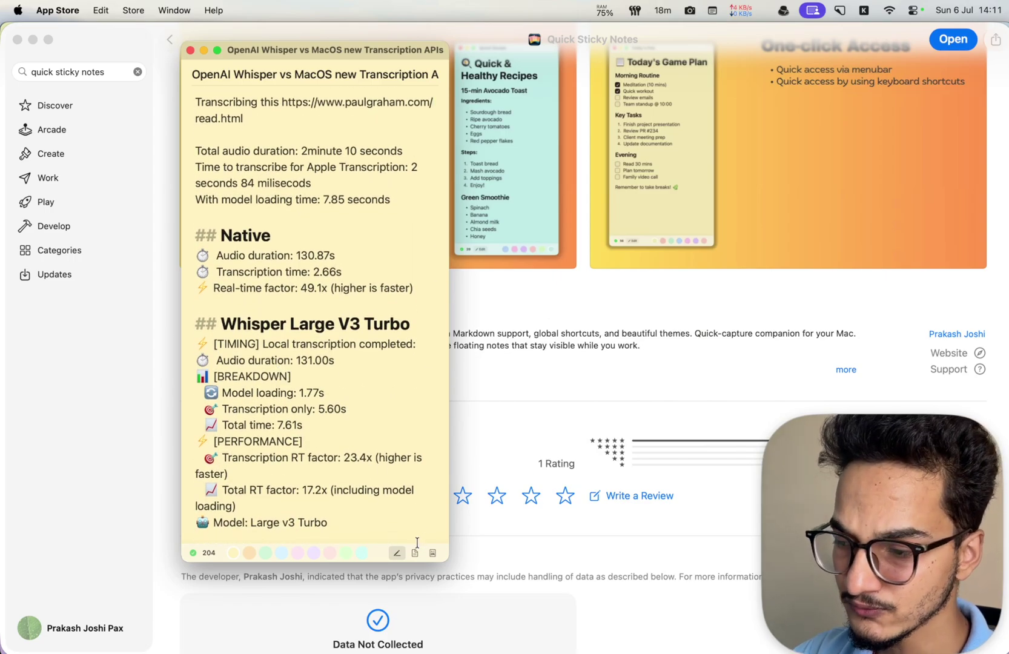
Show the note as Plain Text, widen its window, then view it in Preview mode.
left_click(415, 553)
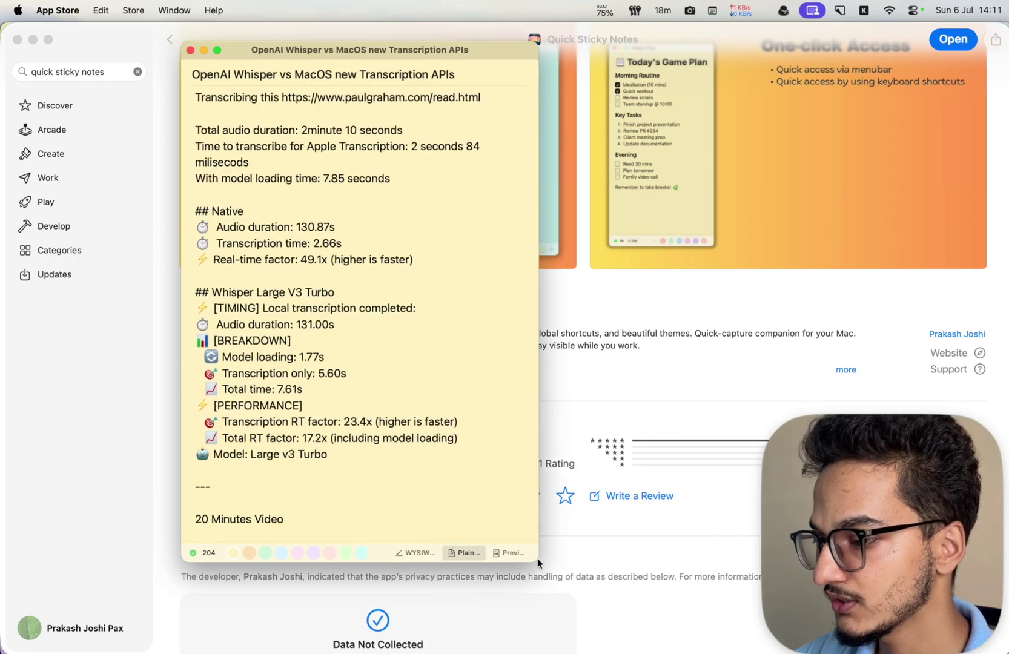
left_click_drag(535, 562, 627, 562)
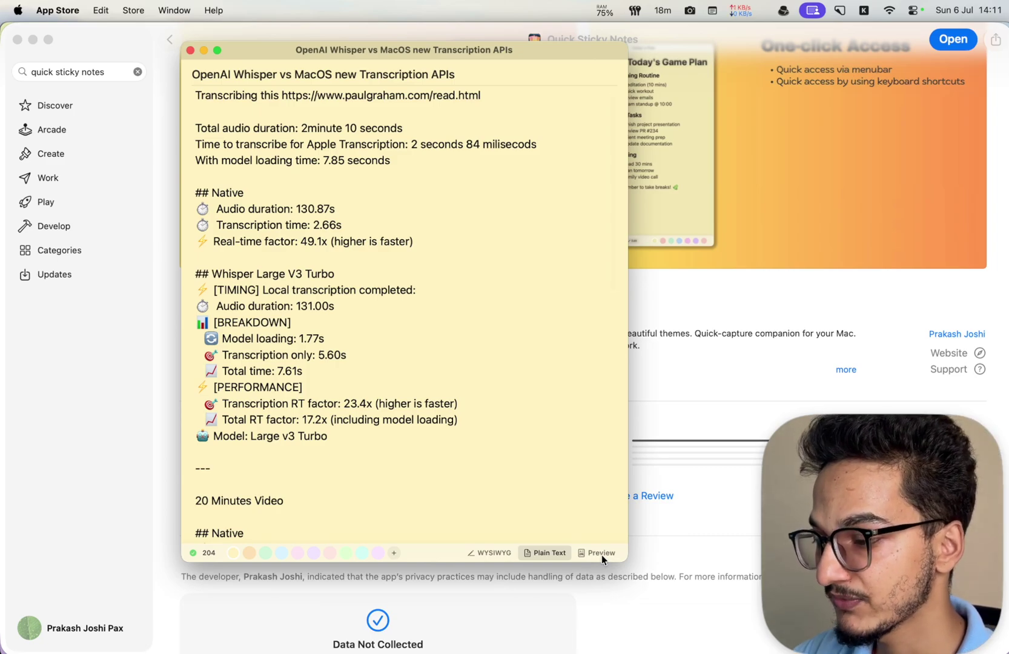
left_click(601, 552)
scroll(454, 398, "down", 5)
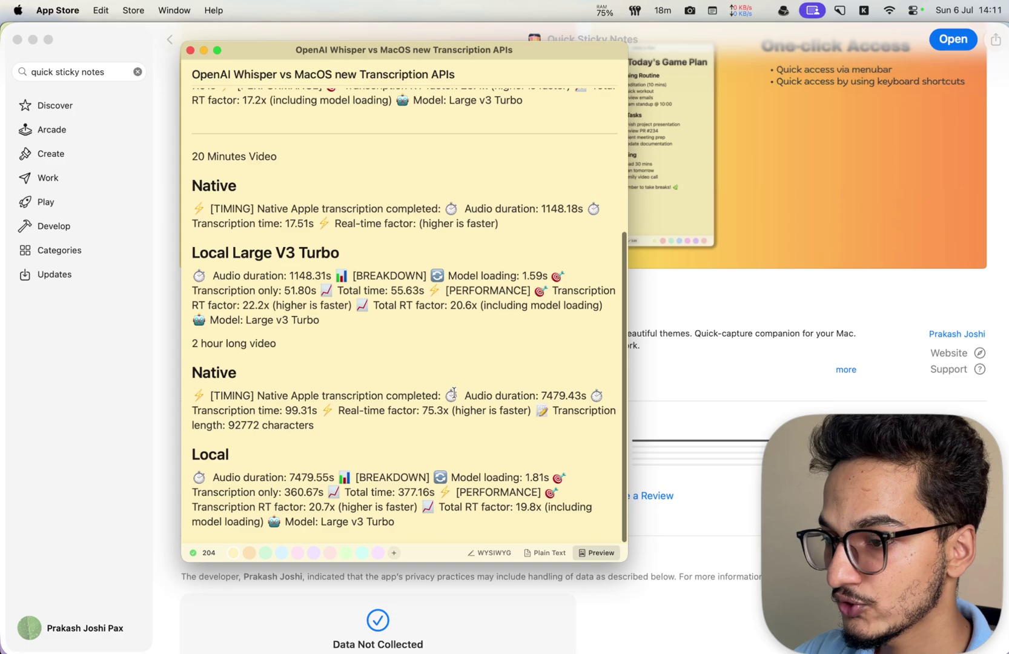
scroll(455, 397, "up", 5)
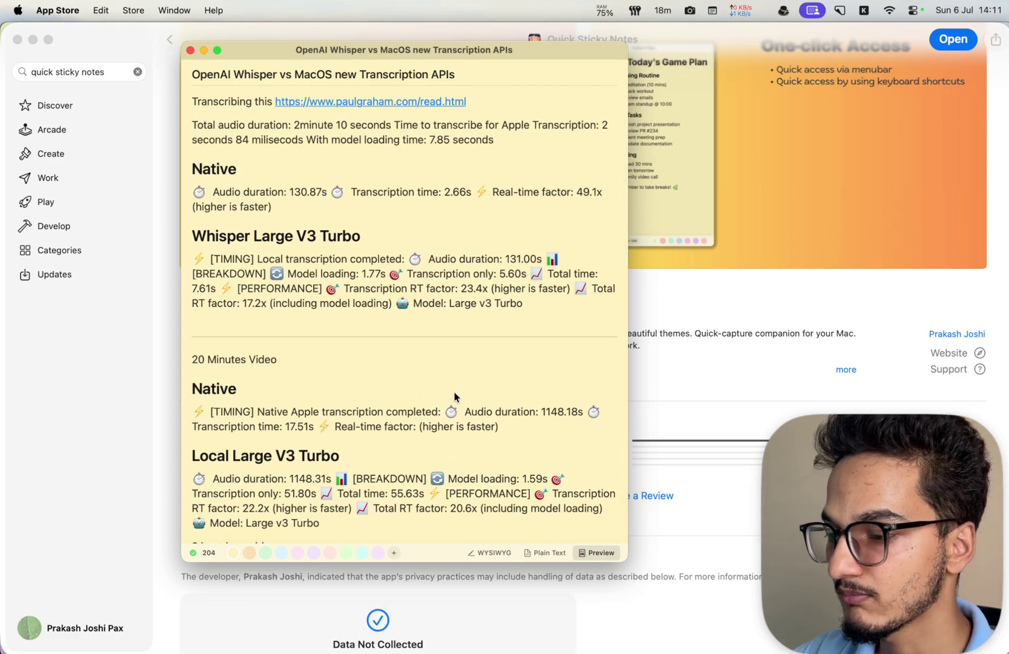
Switch the note back to Plain Text, then to WYSIWYG with rendered headings.
left_click(545, 553)
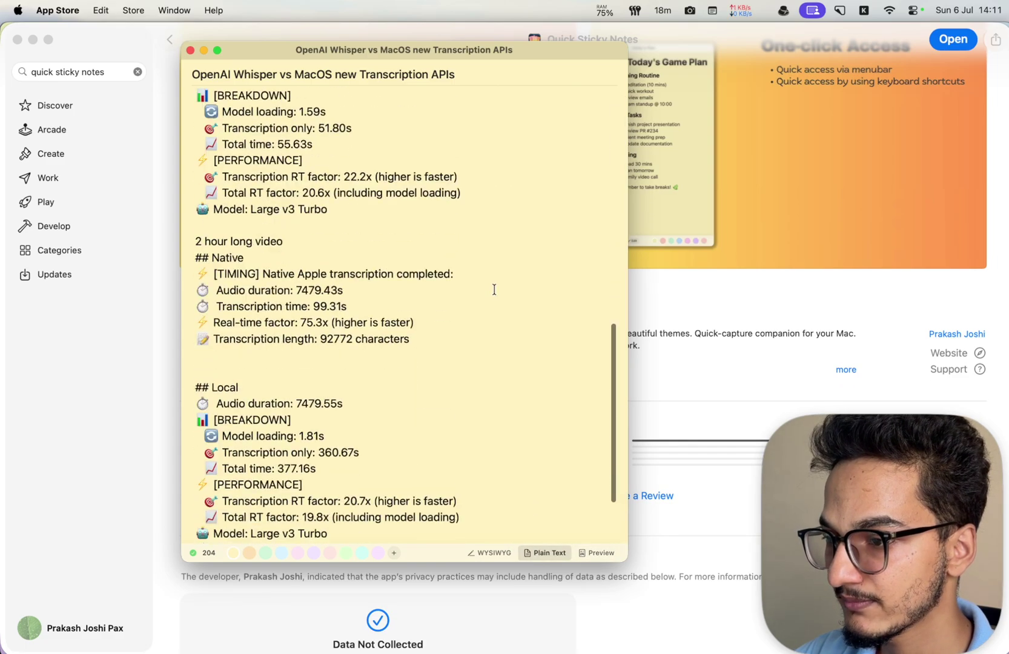
scroll(494, 290, "up", 15)
scroll(494, 289, "down", 20)
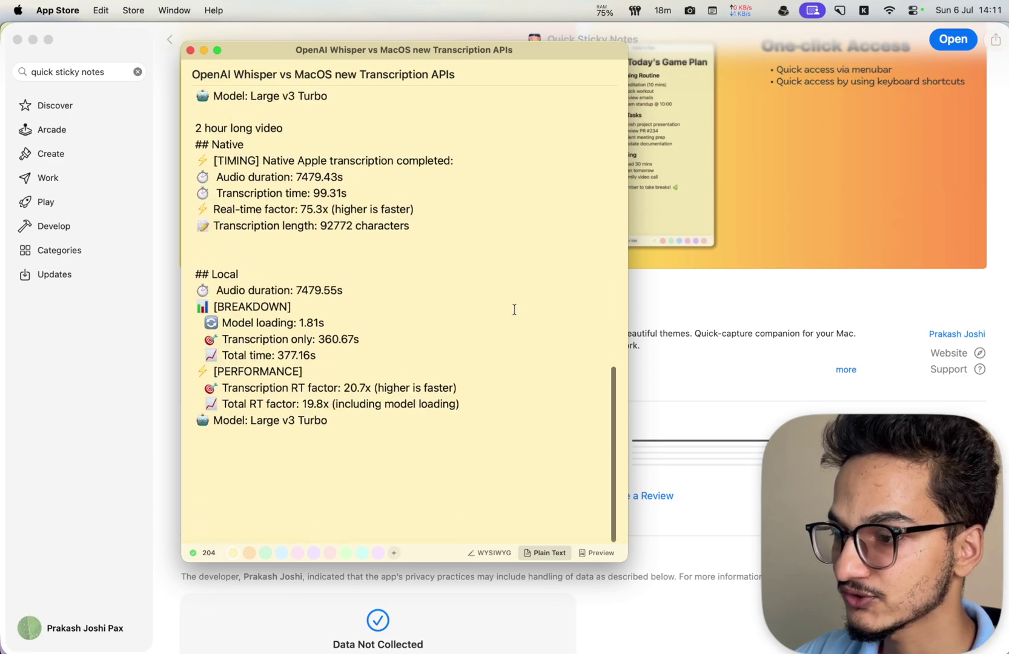
left_click(492, 552)
scroll(479, 419, "down", 15)
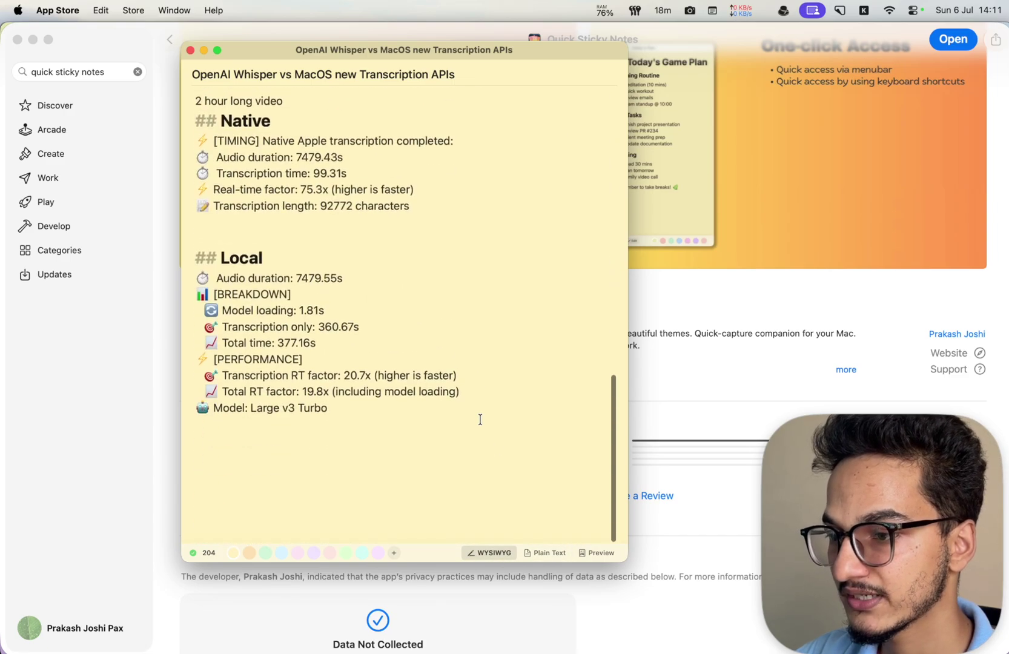
scroll(480, 419, "up", 15)
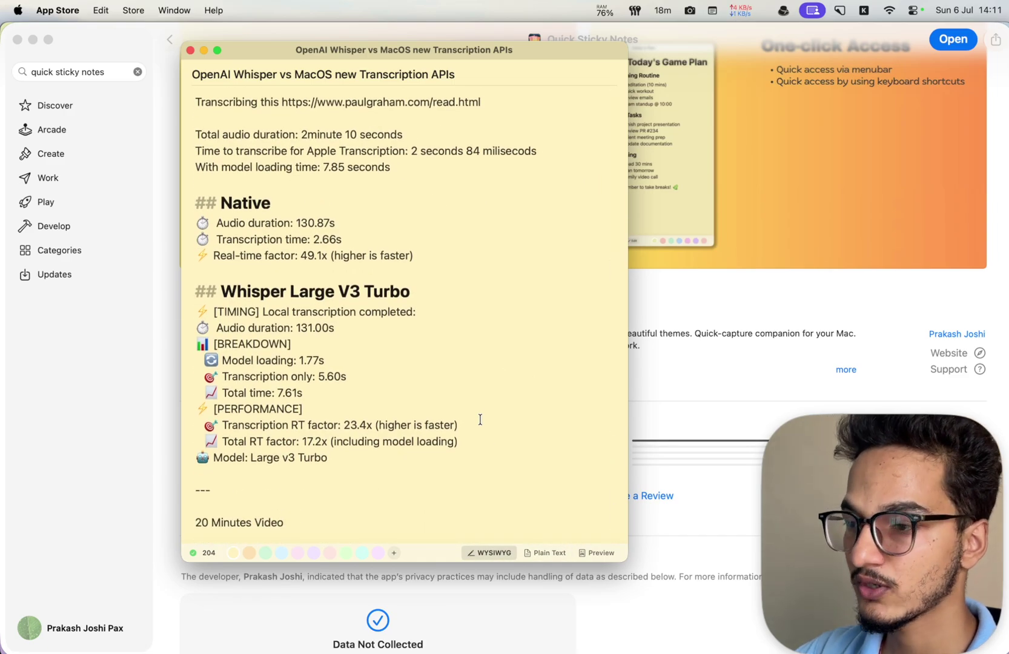
Close the Whisper sticky note and enable Banyan from its Community plugins page.
left_click(189, 51)
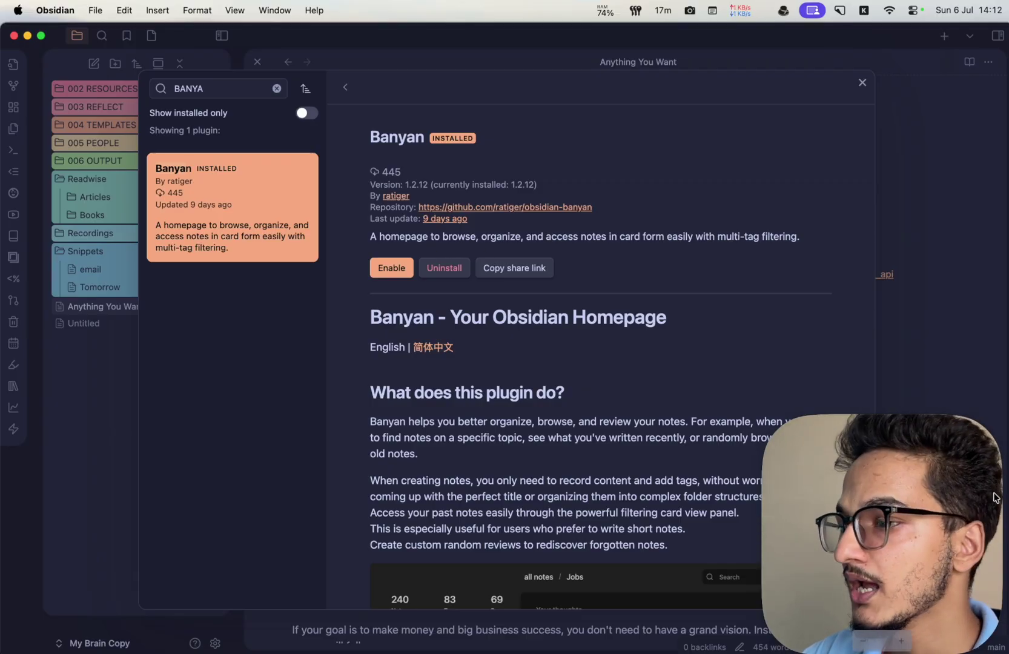
scroll(500, 354, "down", 3)
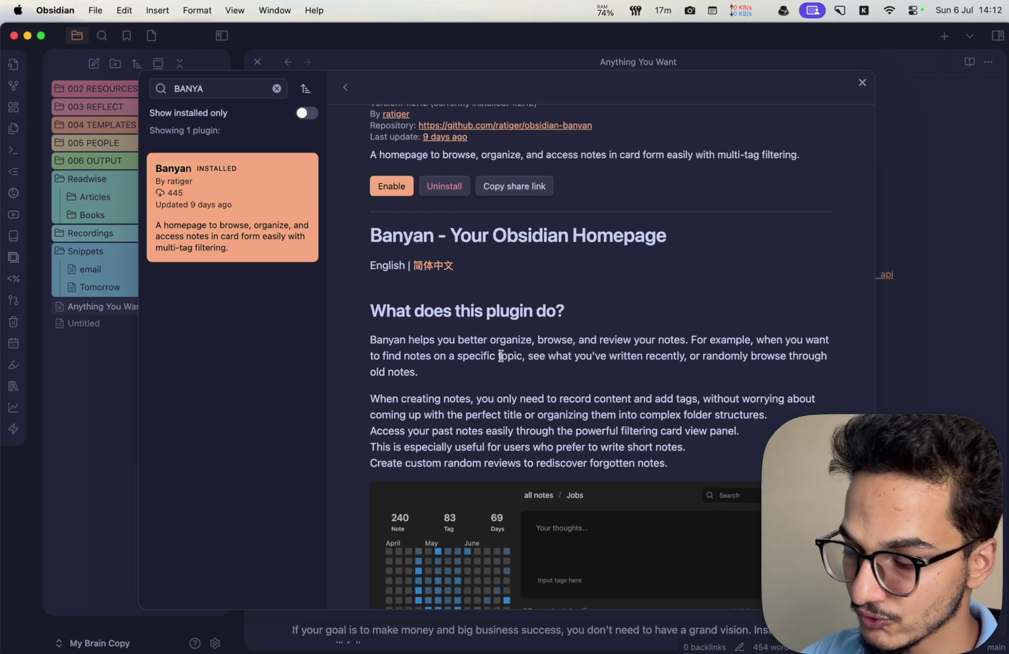
scroll(599, 254, "down", 6)
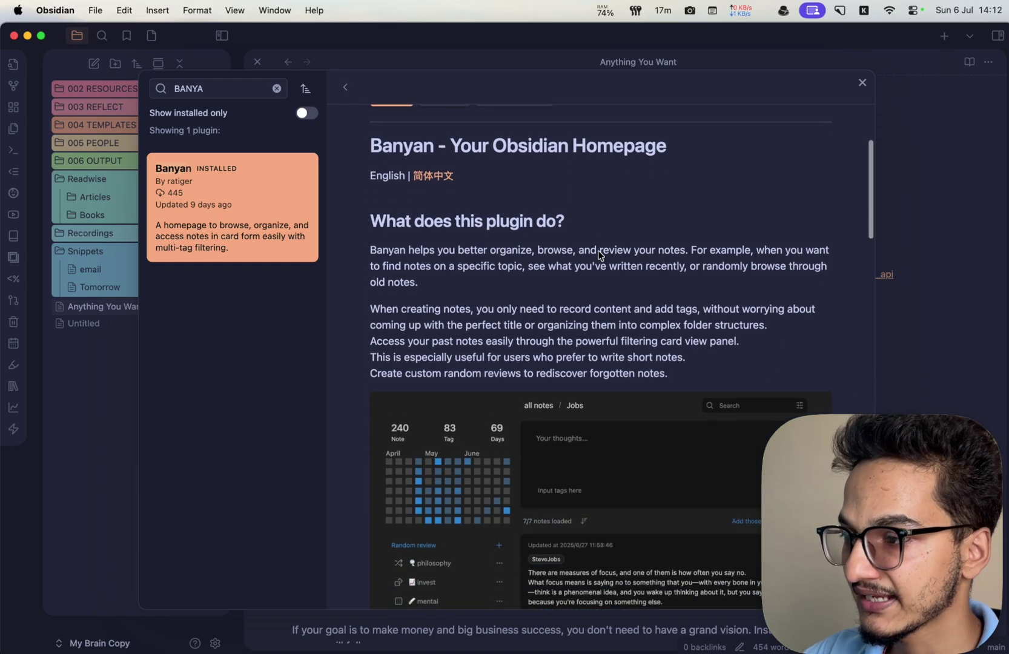
scroll(600, 254, "down", 8)
scroll(599, 254, "up", 16)
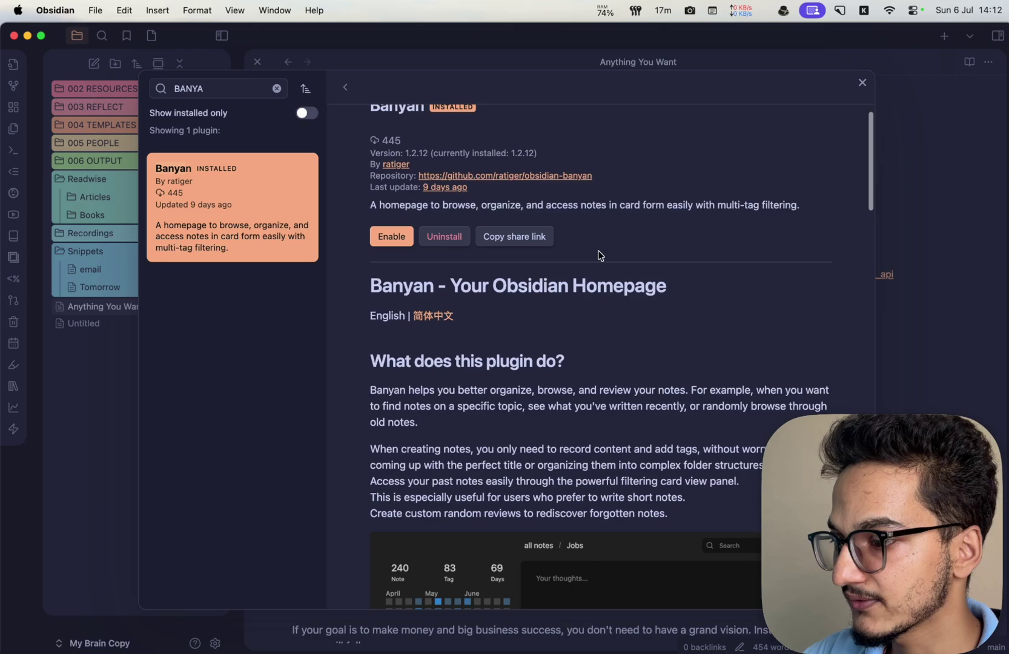
left_click(380, 235)
Replace Banyan's 'cards' note directory with the vault root '/' and close Settings.
left_click(401, 259)
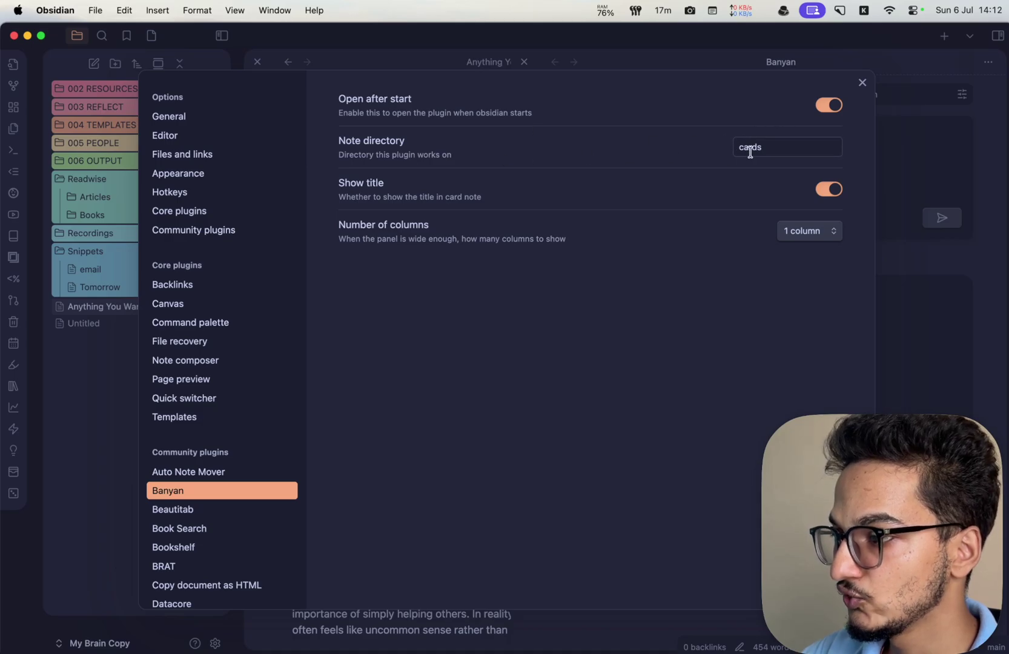
left_click(777, 145)
key("super+a")
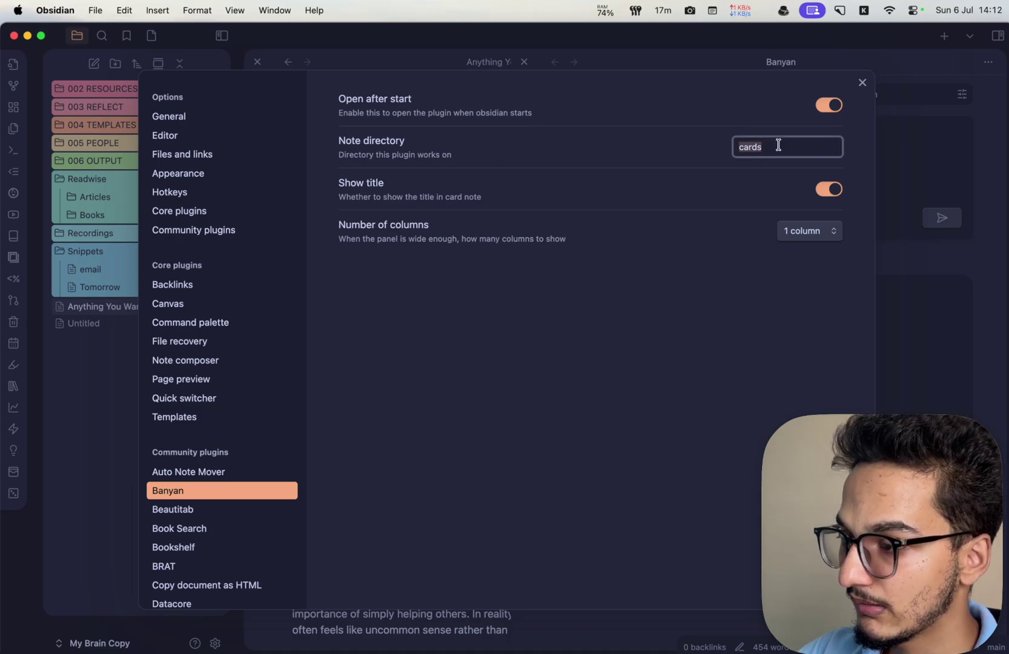
key("BackSpace")
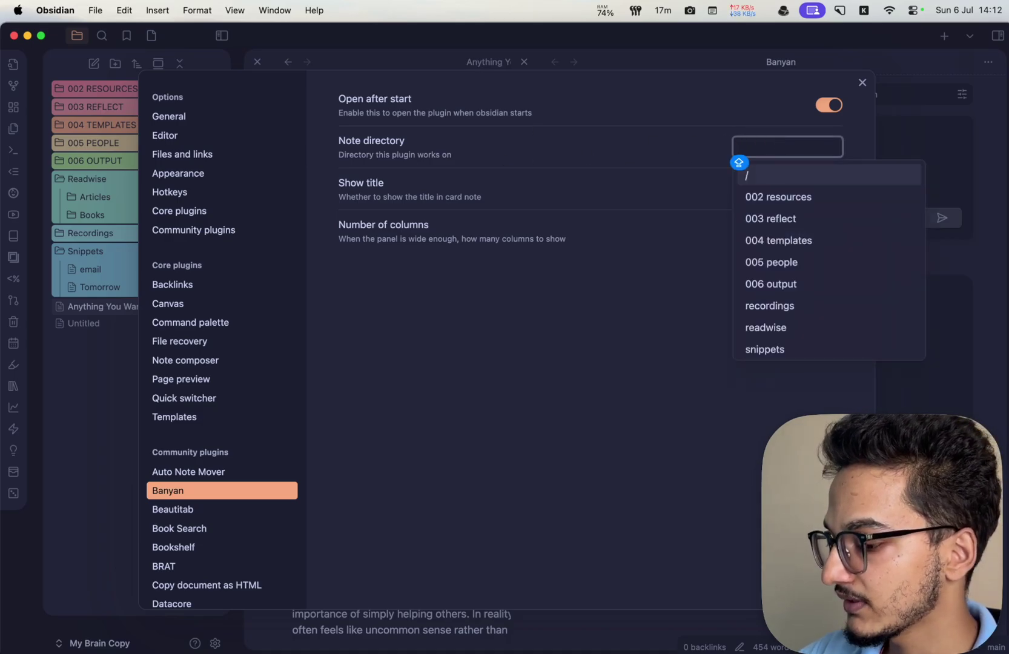
type("/")
left_click(785, 176)
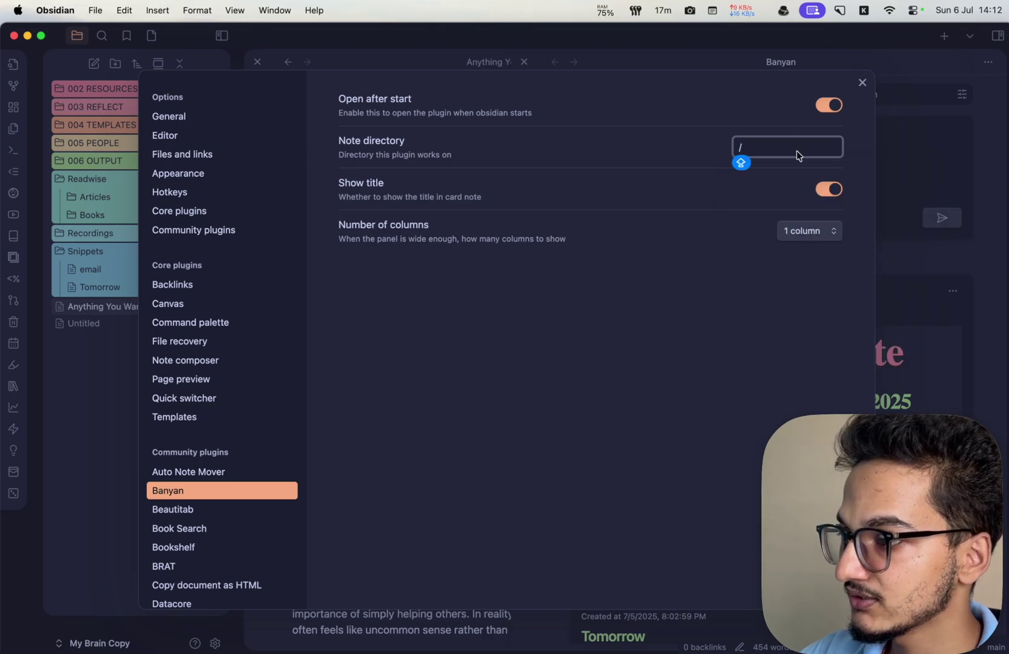
left_click(710, 344)
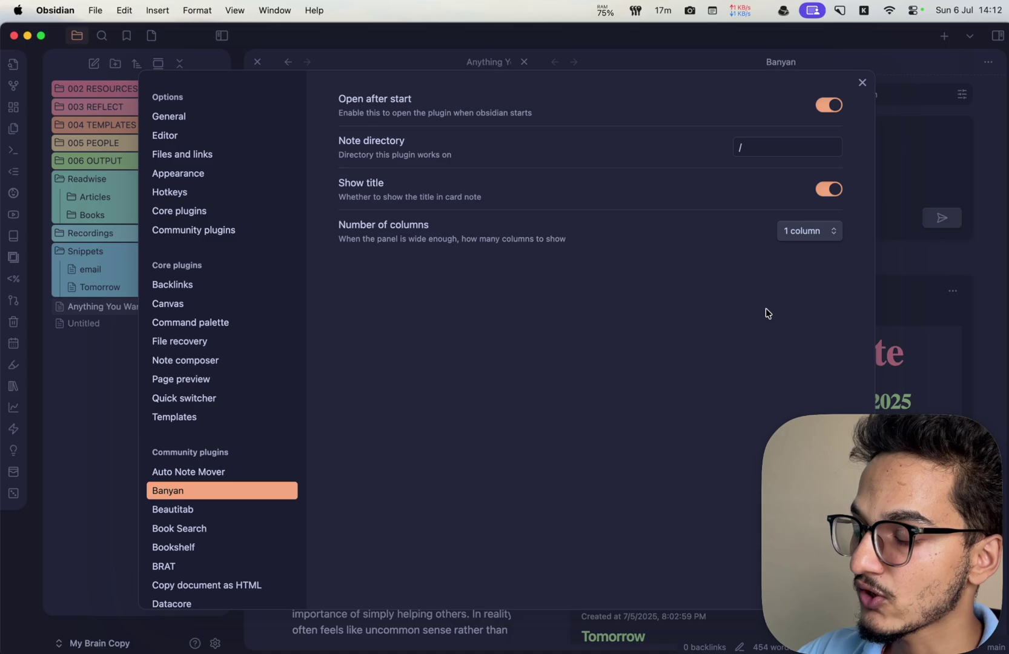
left_click(764, 144)
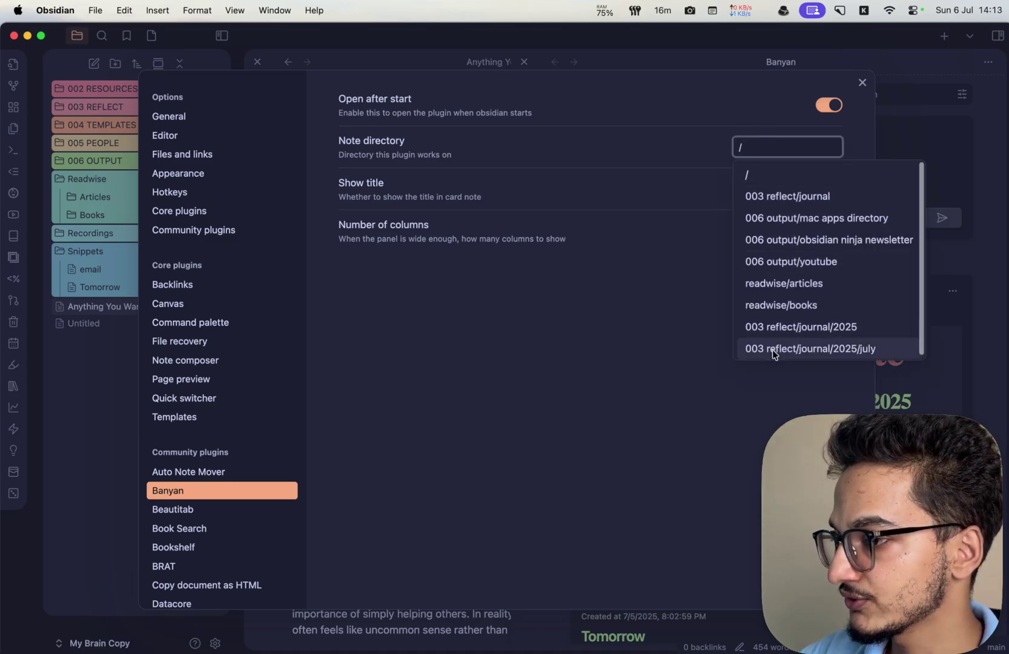
scroll(773, 334, "down", 1)
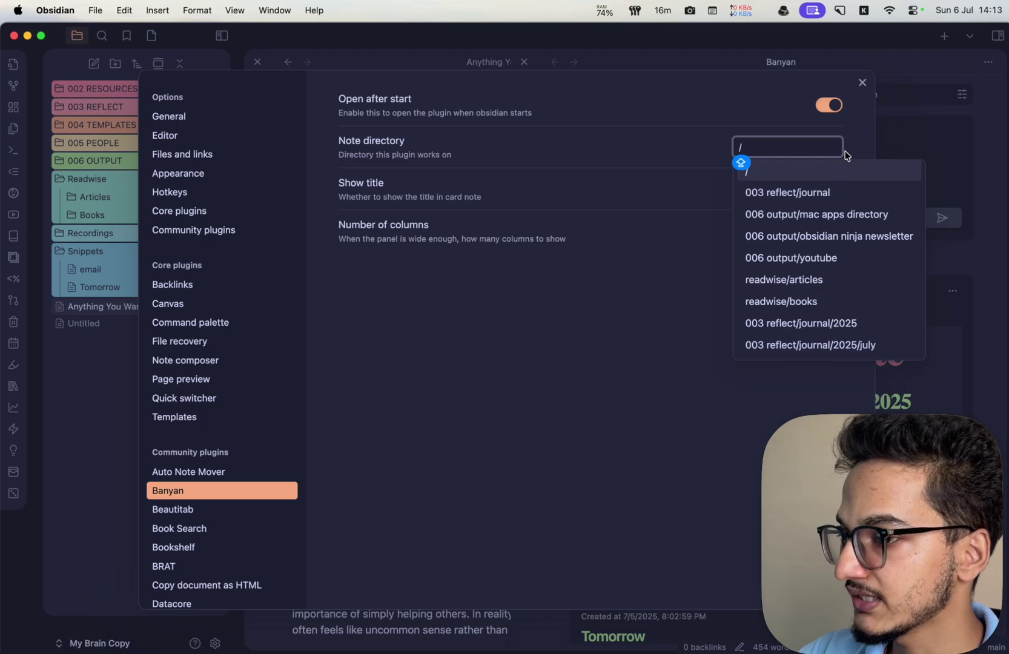
key("BackSpace")
key("Escape")
Scroll the Banyan notes list, then collapse the left file sidebar so Banyan fills the window.
scroll(558, 309, "down", 6)
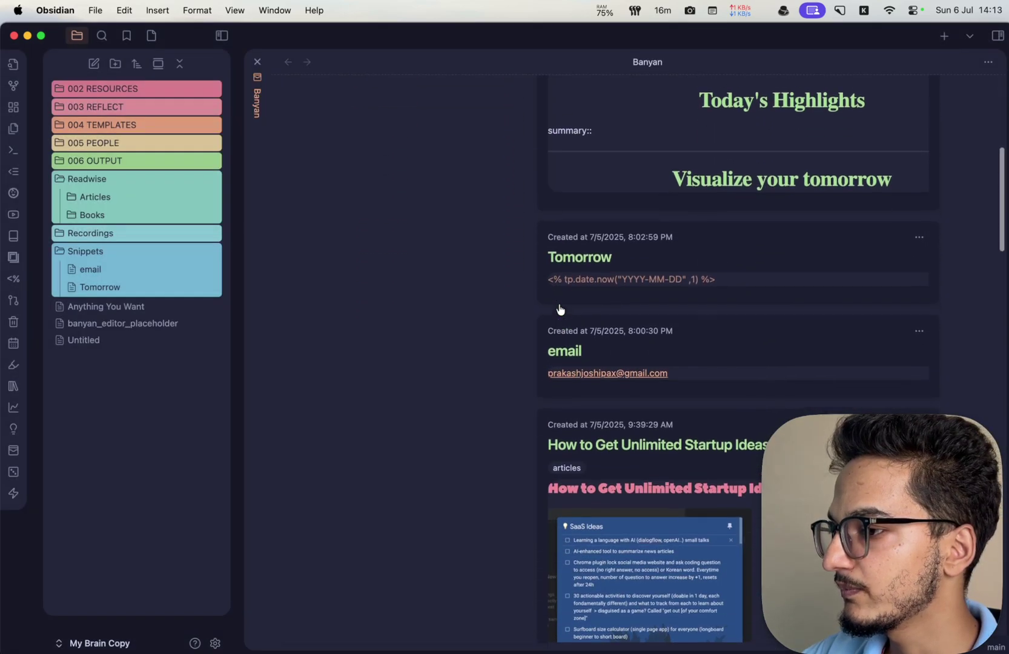
scroll(558, 309, "up", 6)
scroll(632, 426, "down", 20)
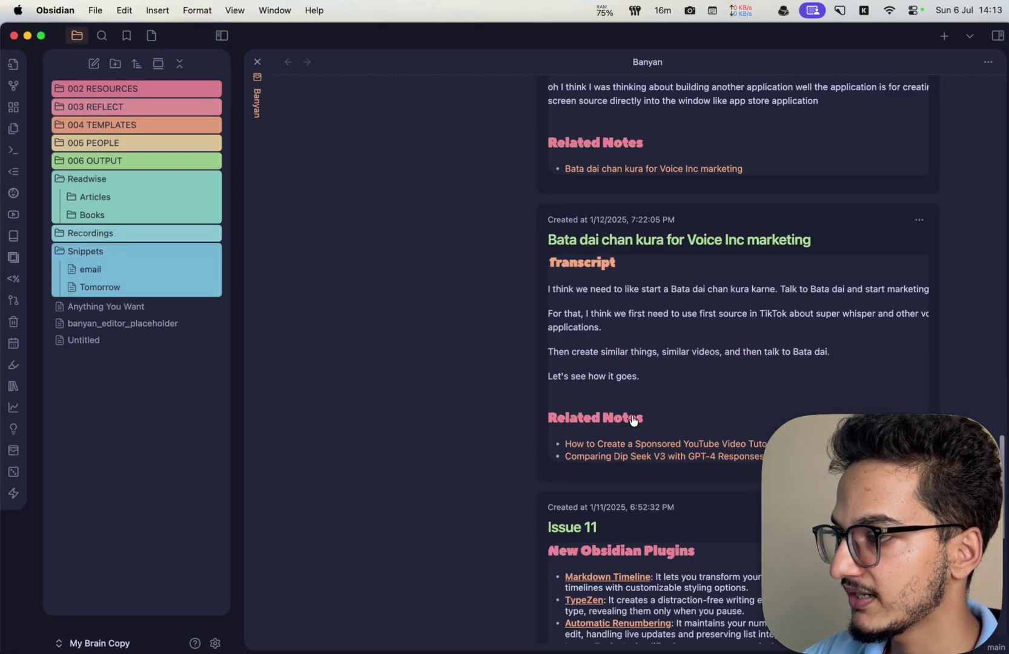
scroll(632, 421, "up", 20)
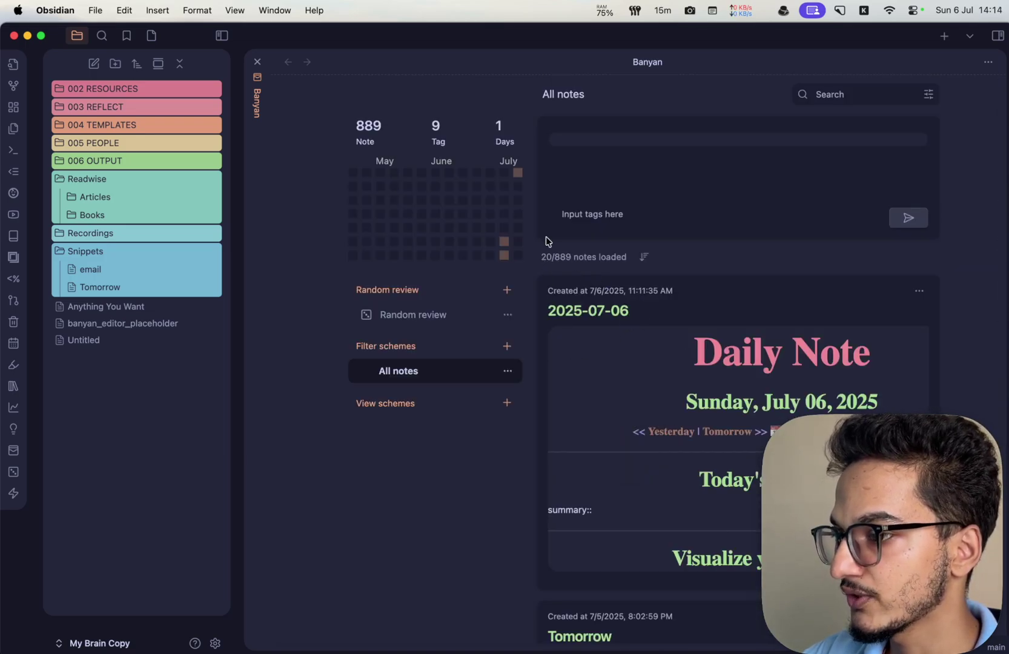
scroll(605, 515, "down", 1)
scroll(608, 545, "up", 1)
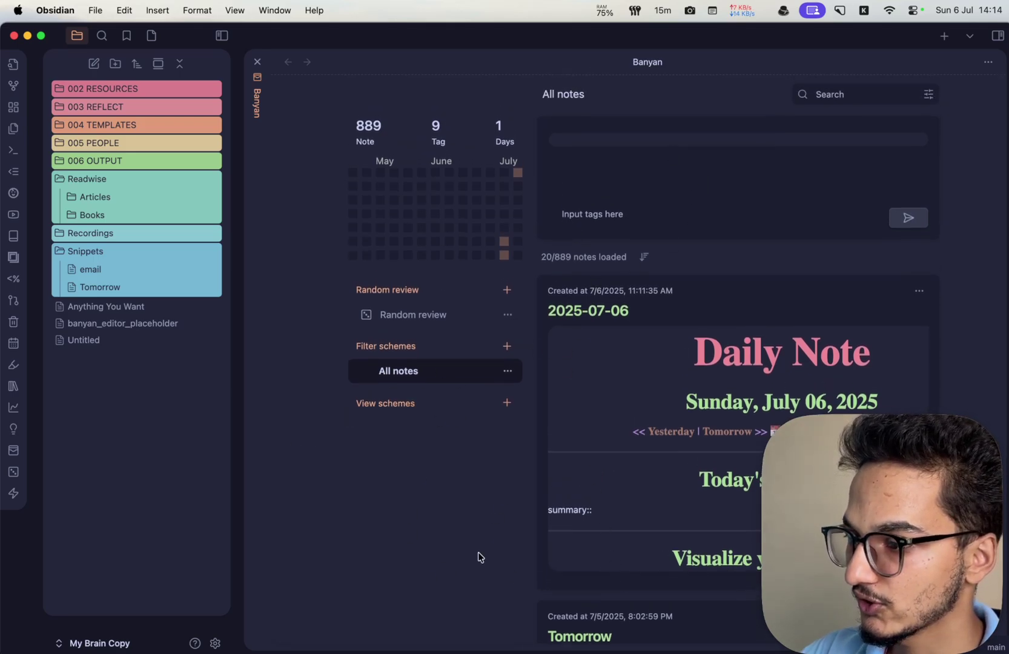
left_click(219, 36)
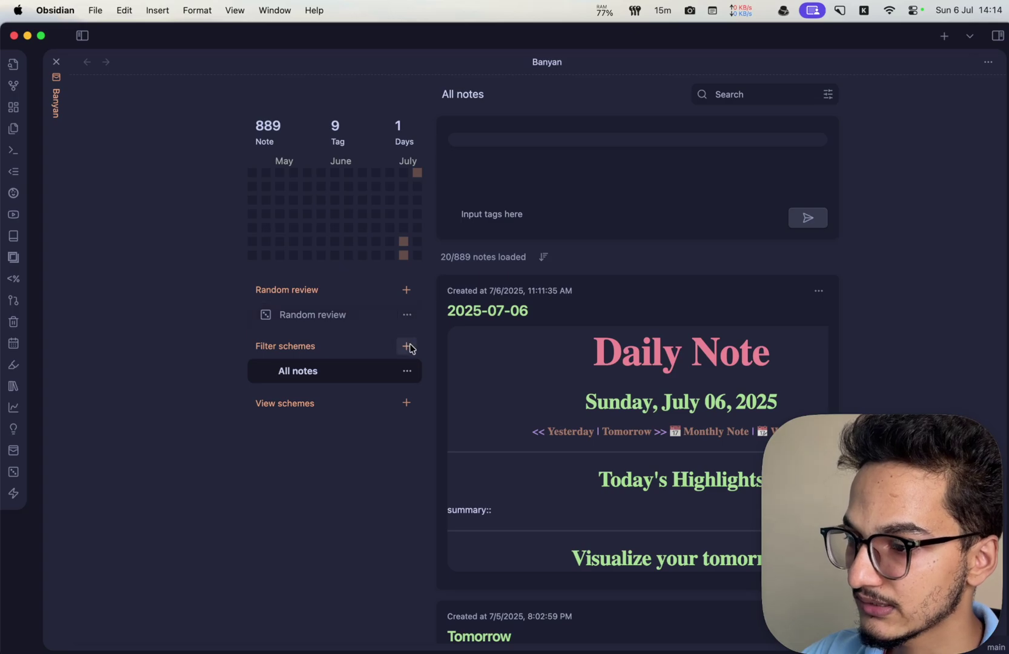
Create a BOOKS filter scheme including the book and books tags, excluding untagged notes.
left_click(409, 348)
left_click(437, 265)
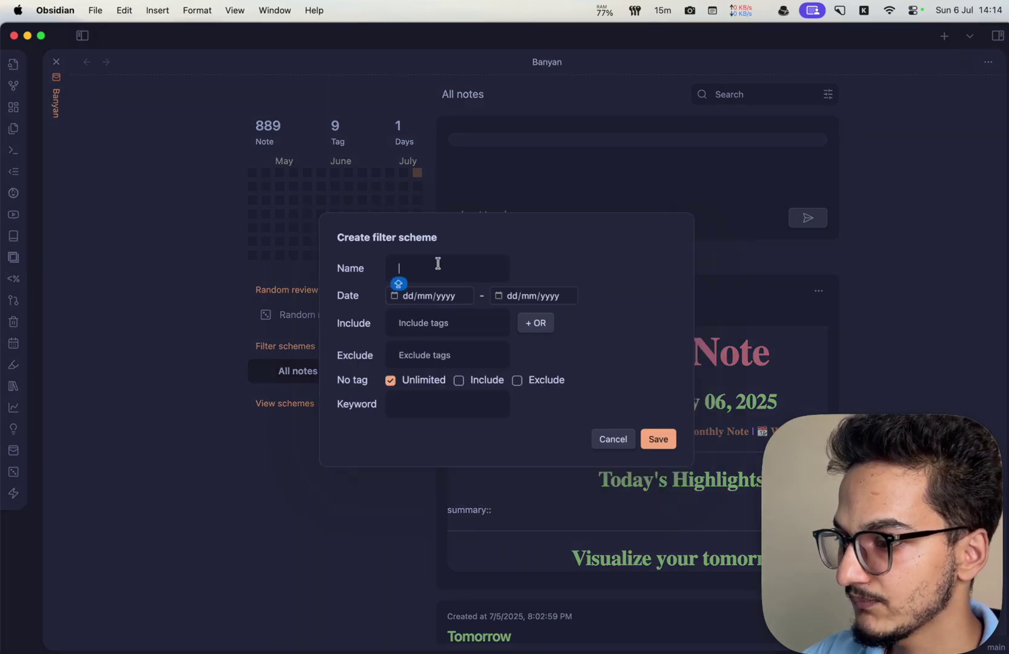
type("BOOK")
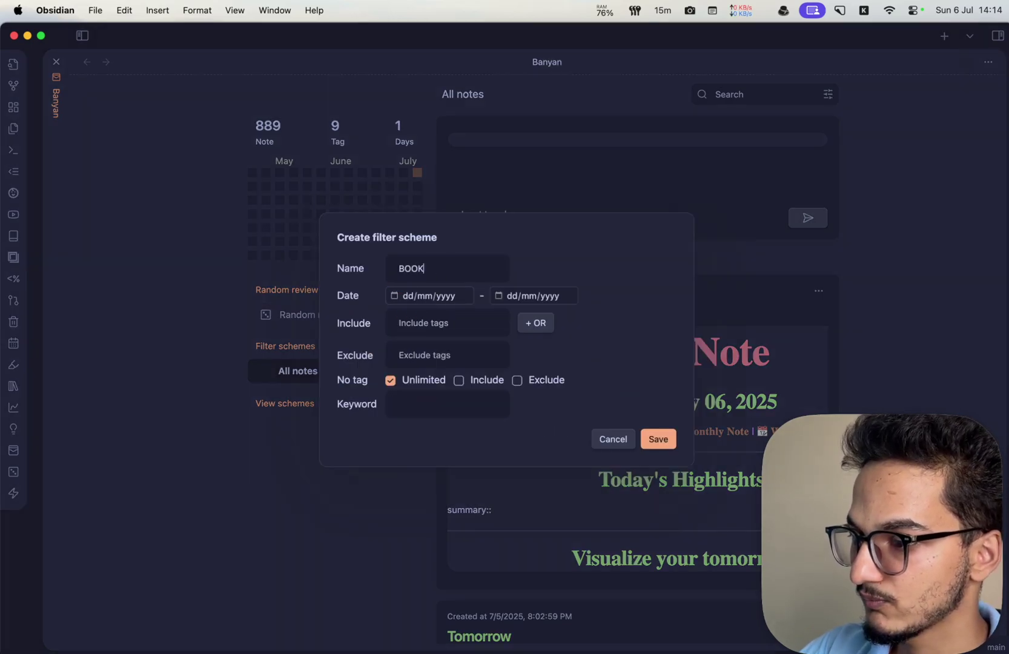
type("S")
left_click(431, 322)
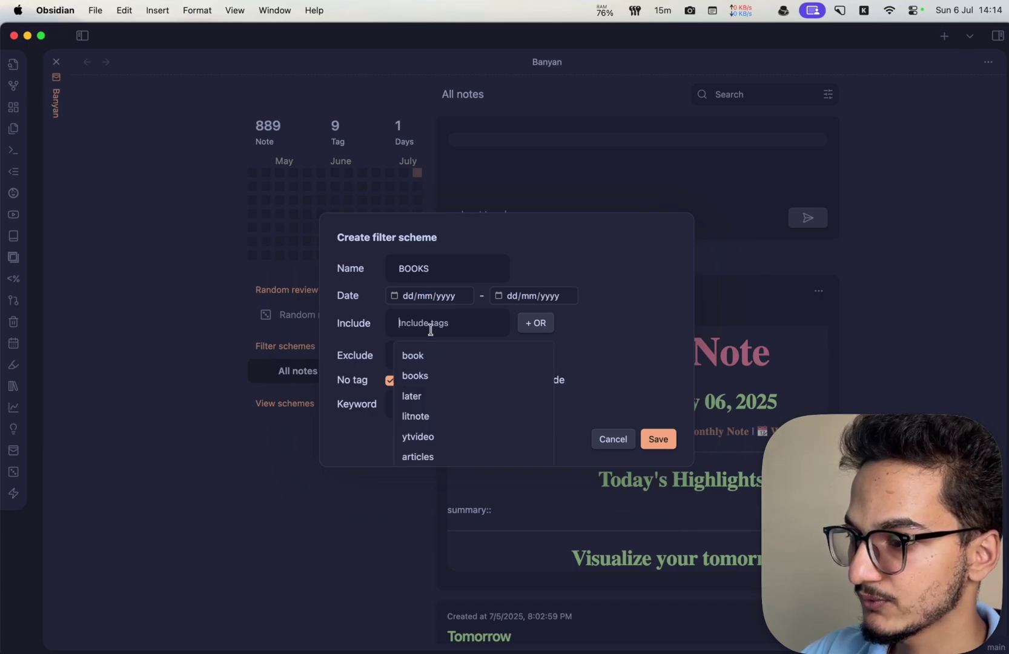
left_click(412, 358)
left_click(440, 323)
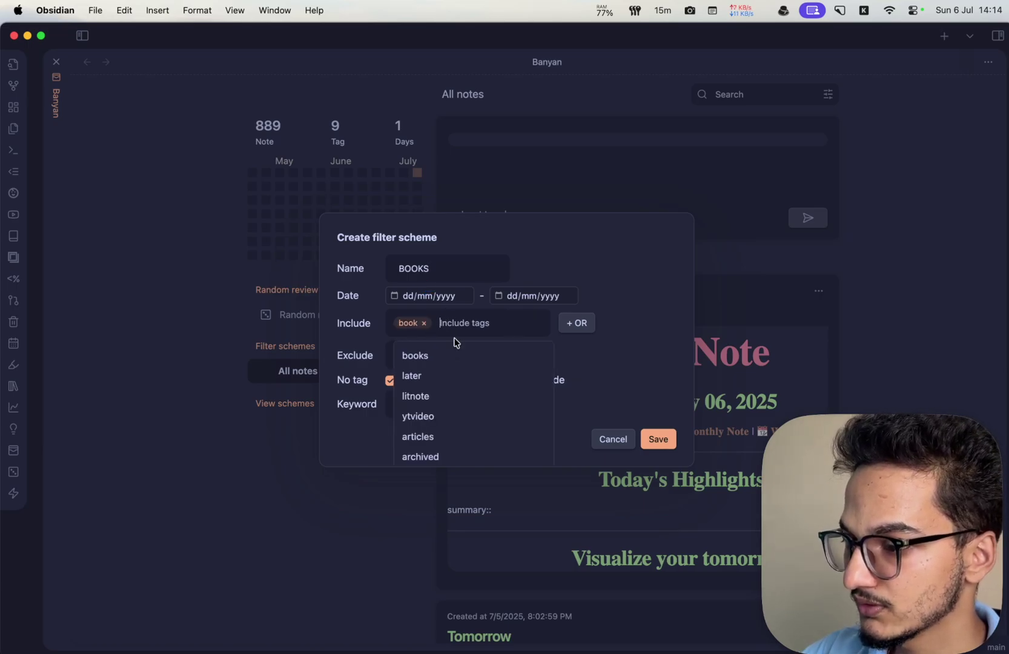
left_click(454, 357)
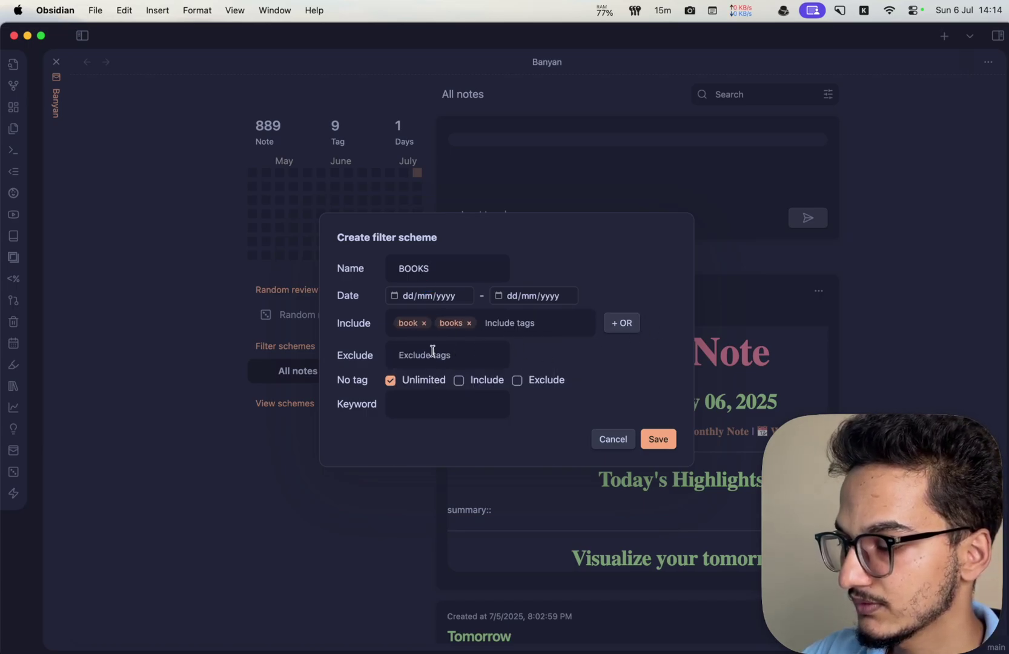
left_click(516, 381)
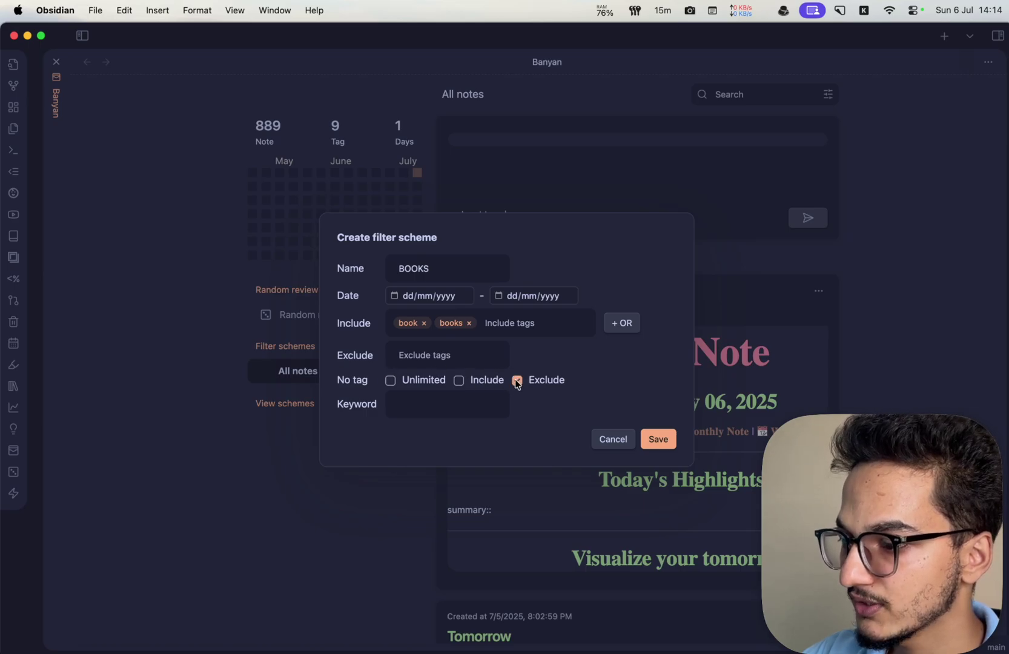
left_click(657, 439)
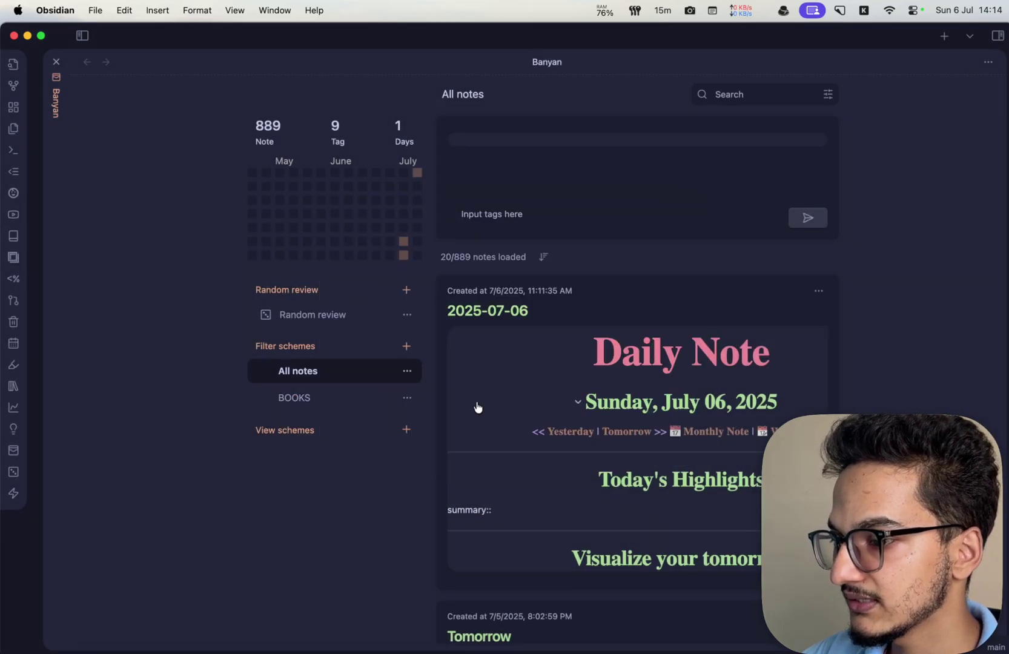
Apply the BOOKS scheme to show its single note, You Can Just Do Things.
left_click(295, 397)
scroll(584, 448, "down", 3)
scroll(585, 449, "up", 3)
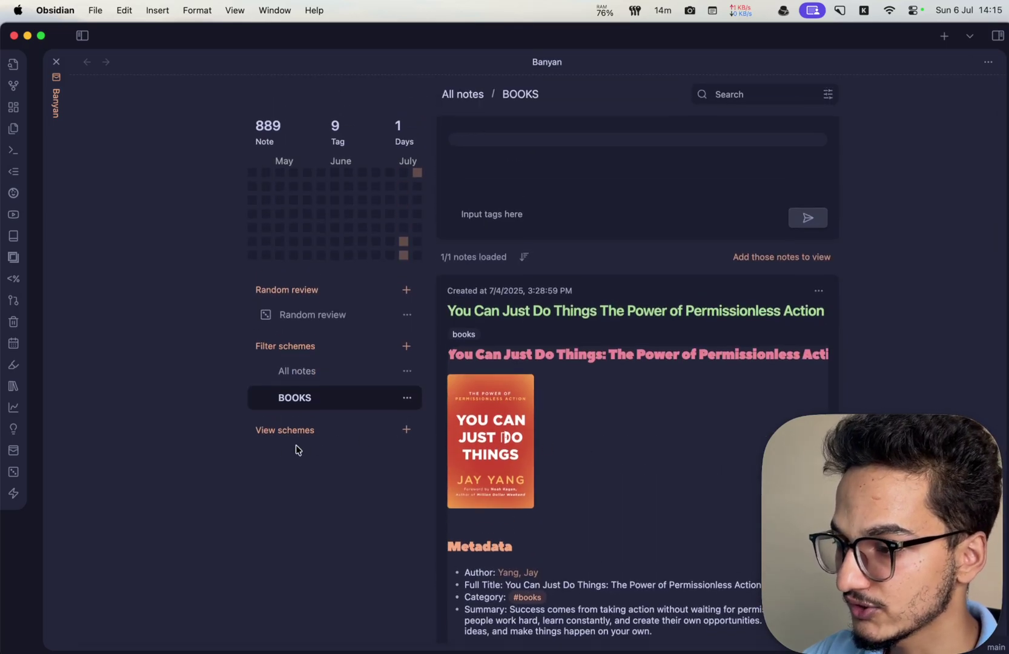
scroll(526, 381, "down", 3)
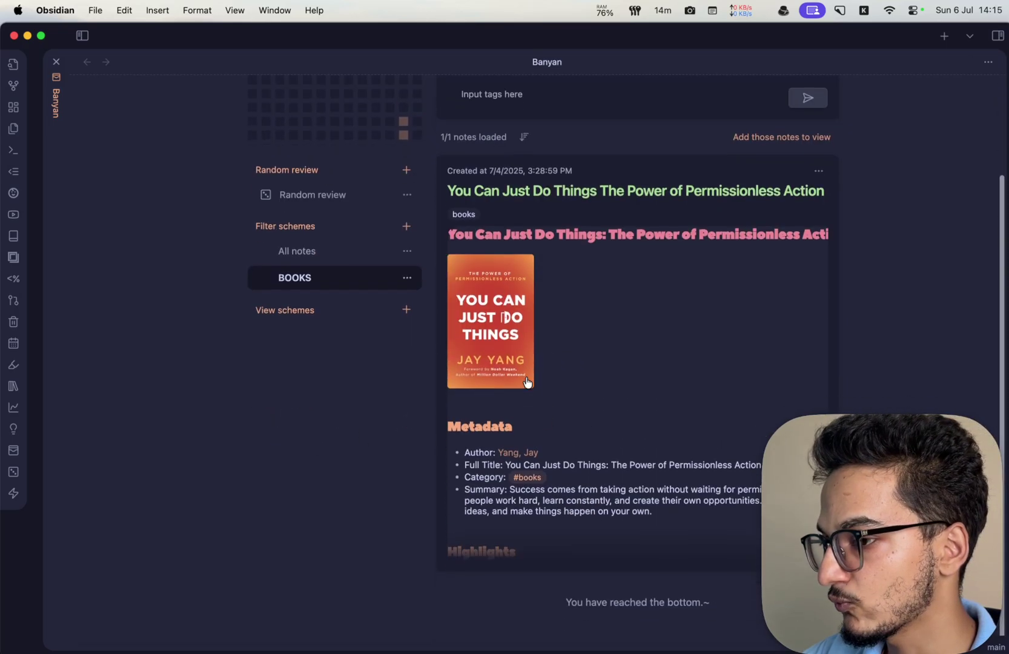
scroll(525, 381, "up", 3)
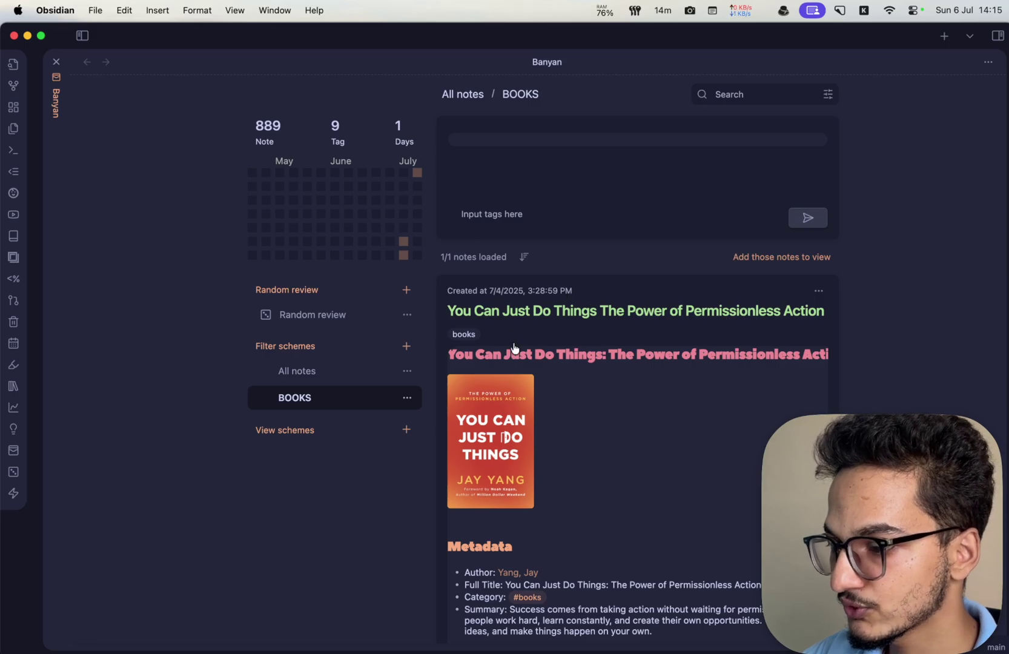
scroll(511, 351, "down", 3)
scroll(513, 347, "up", 3)
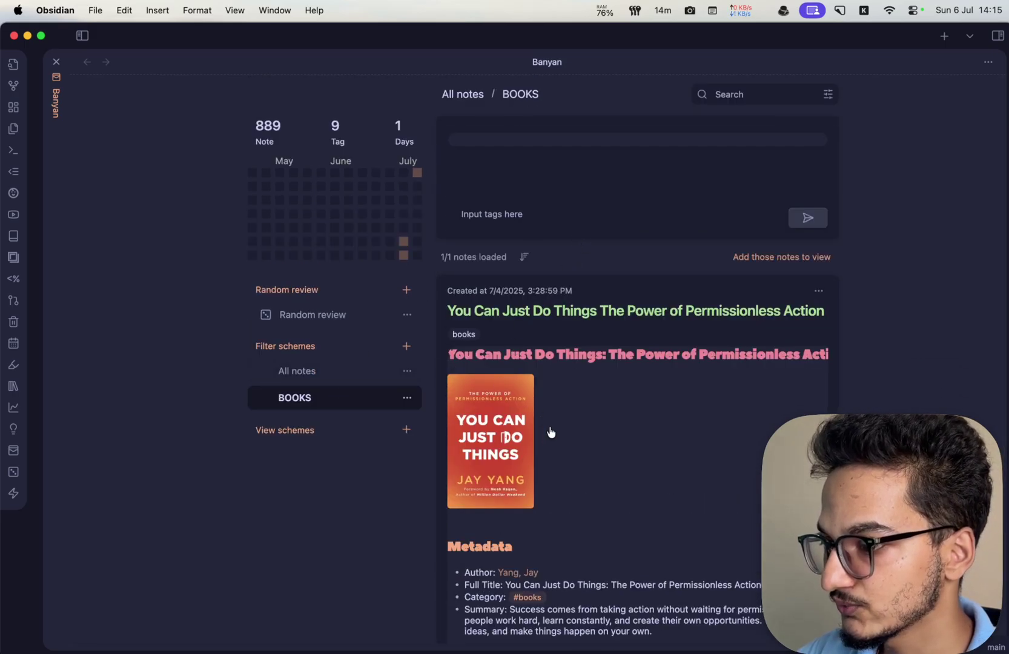
scroll(525, 527, "down", 3)
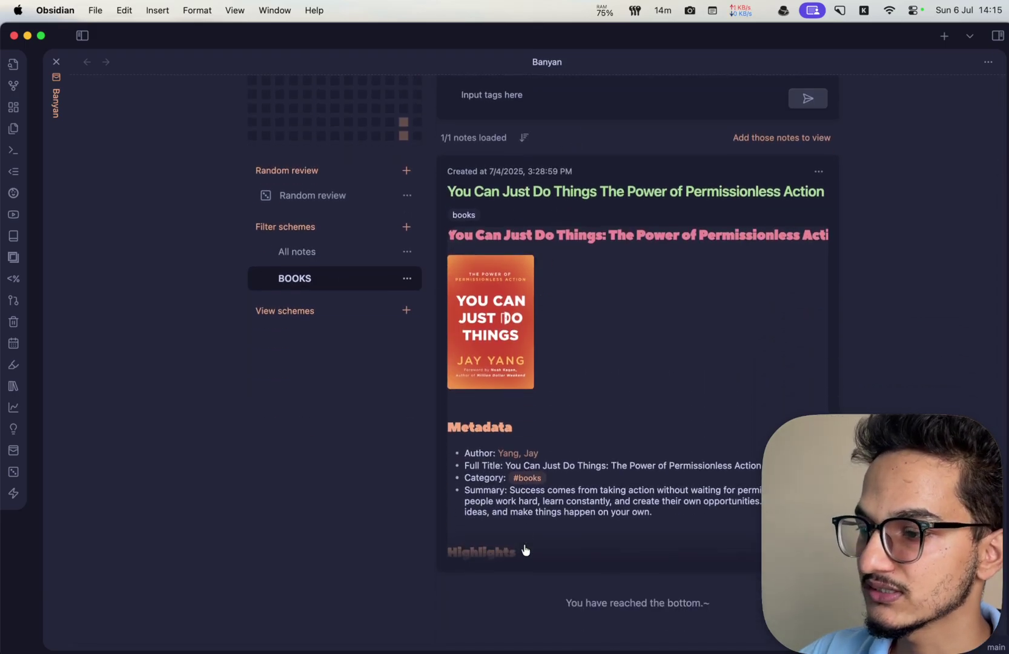
scroll(526, 550, "up", 3)
Collapse the random review section and start a new review named Randoms.
left_click(340, 285)
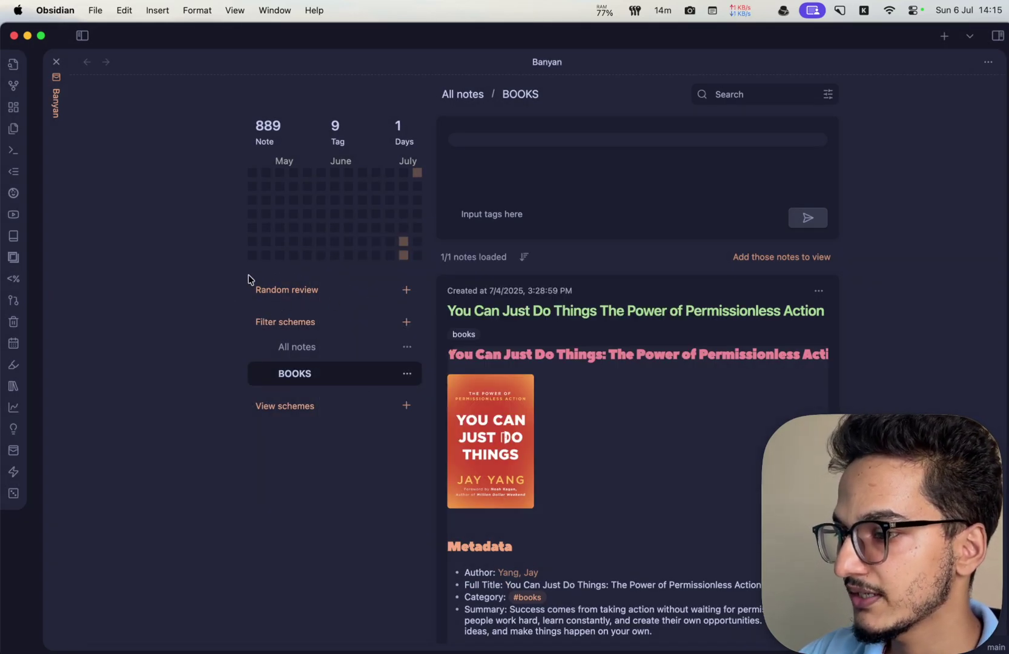
left_click(406, 291)
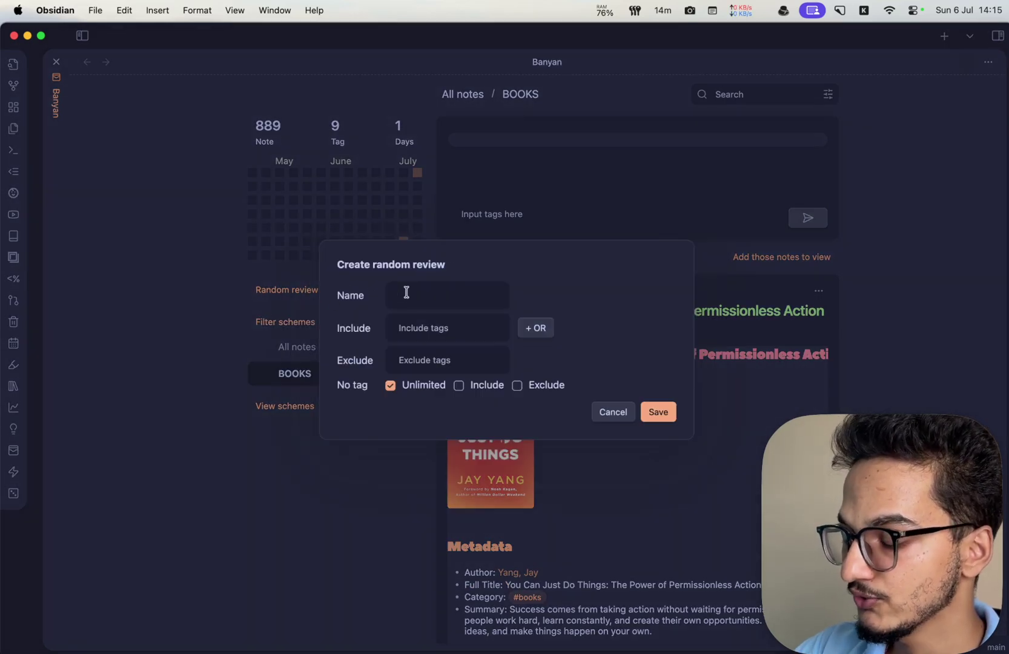
type("Rand")
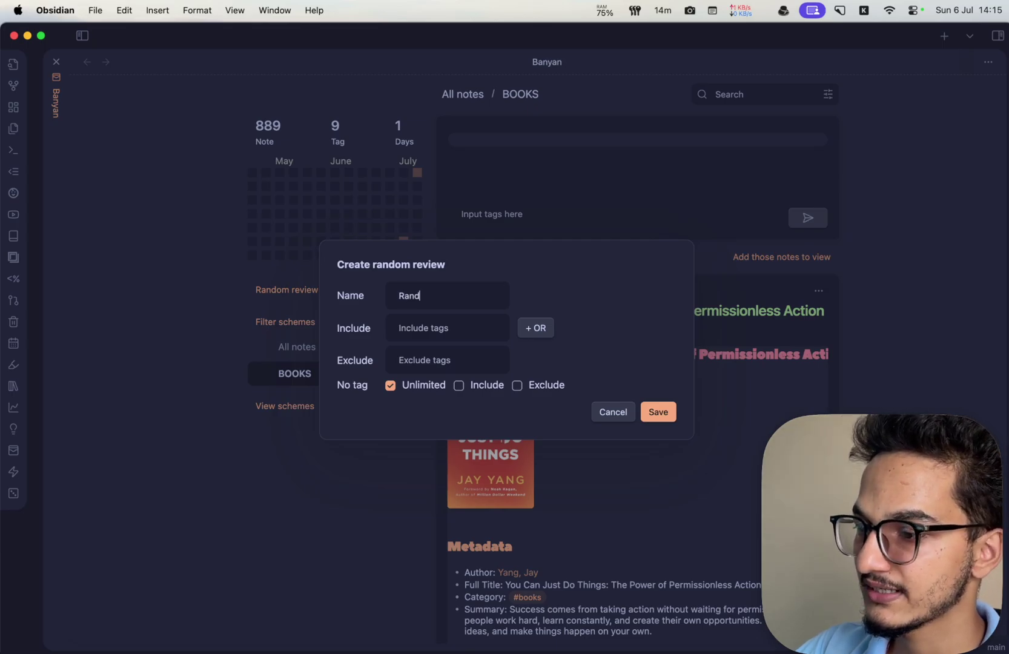
type("oms")
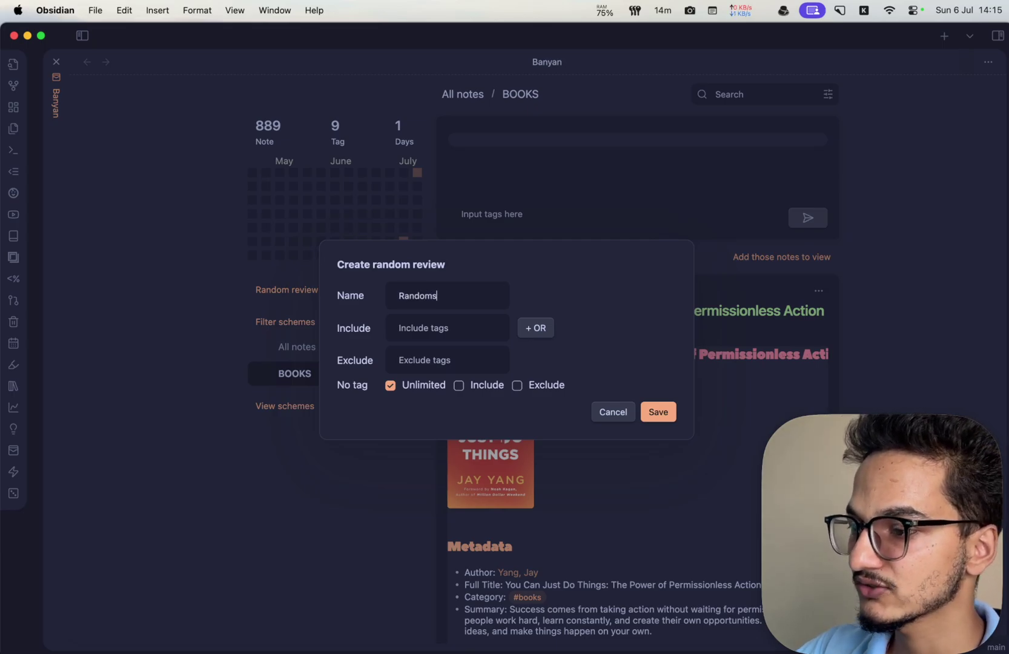
Include the litnote tag, save Randoms, then open and close a random note from it.
left_click(415, 330)
left_click(430, 424)
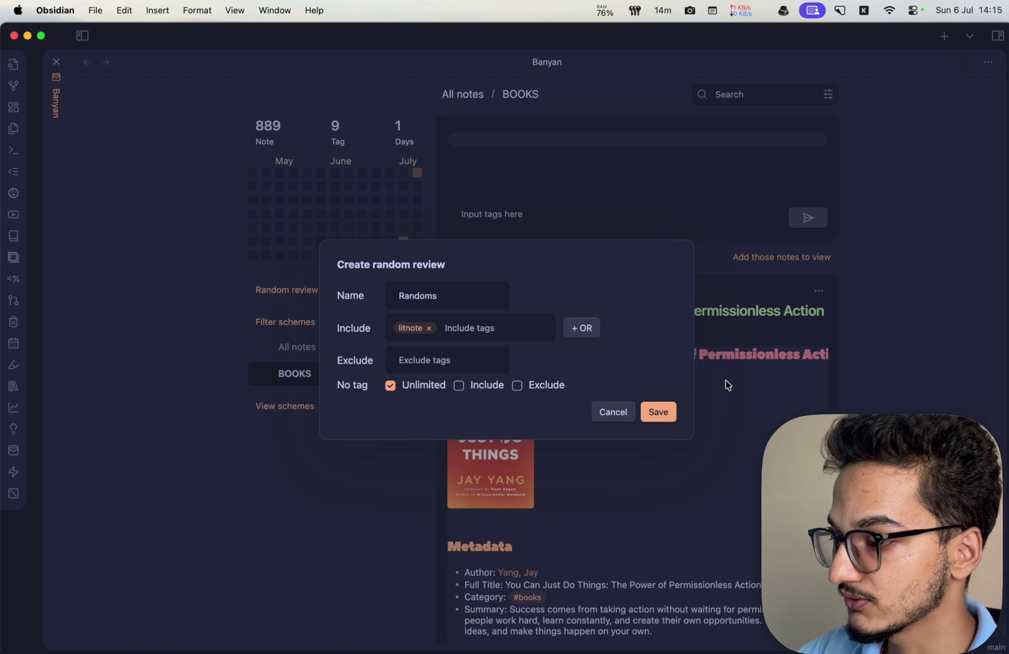
left_click(658, 412)
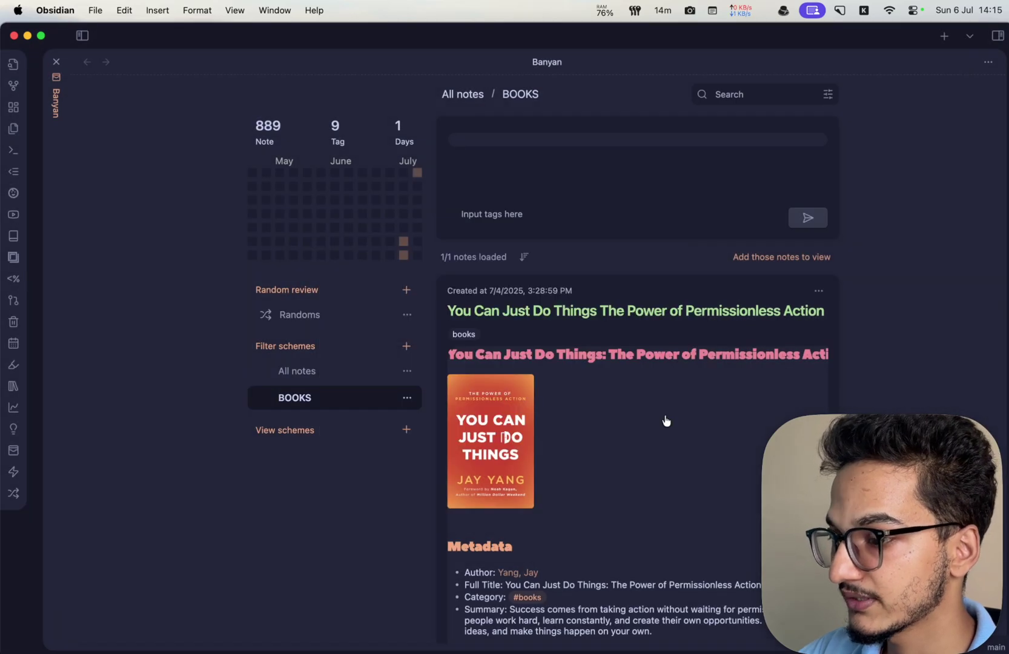
left_click(297, 314)
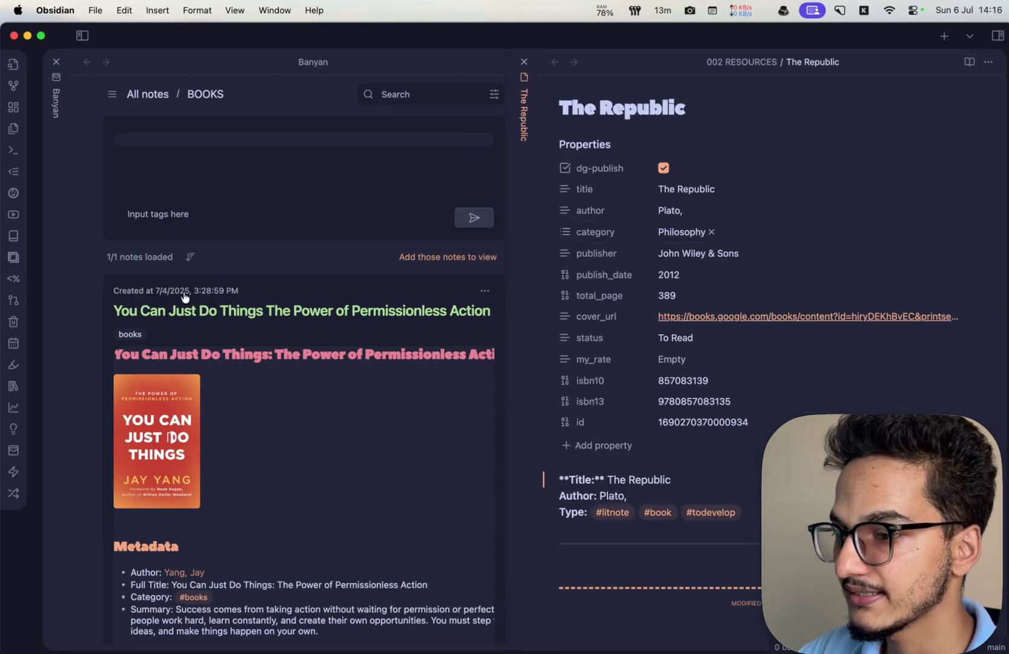
key("super+w")
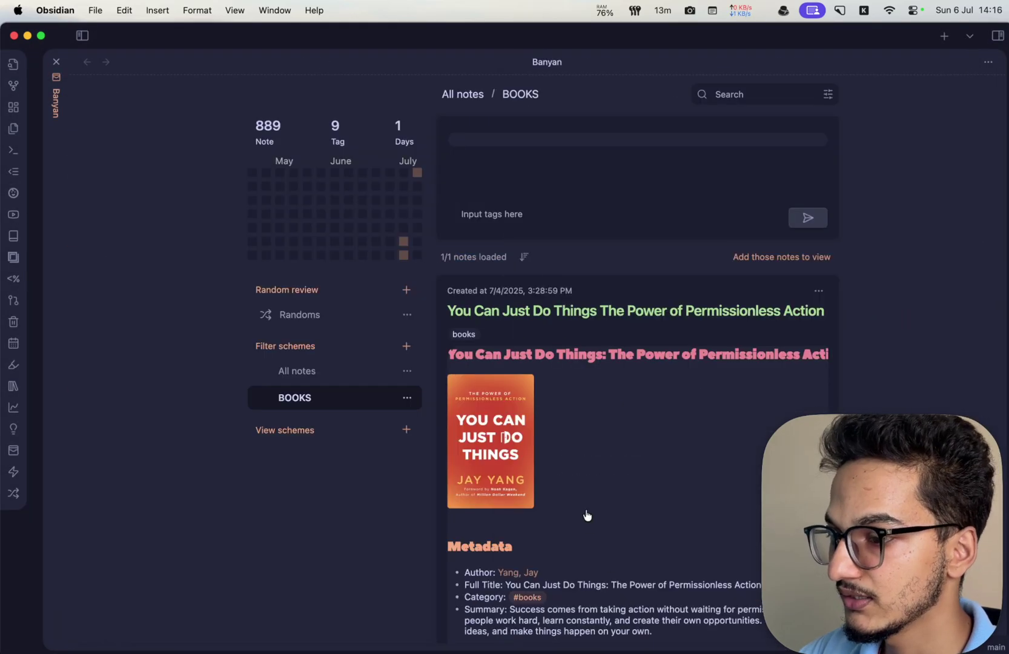
Open and close another random note, then search Banyan's notes for 'meanin'.
left_click(309, 324)
key("super+w")
scroll(709, 315, "down", 10)
key("super+f")
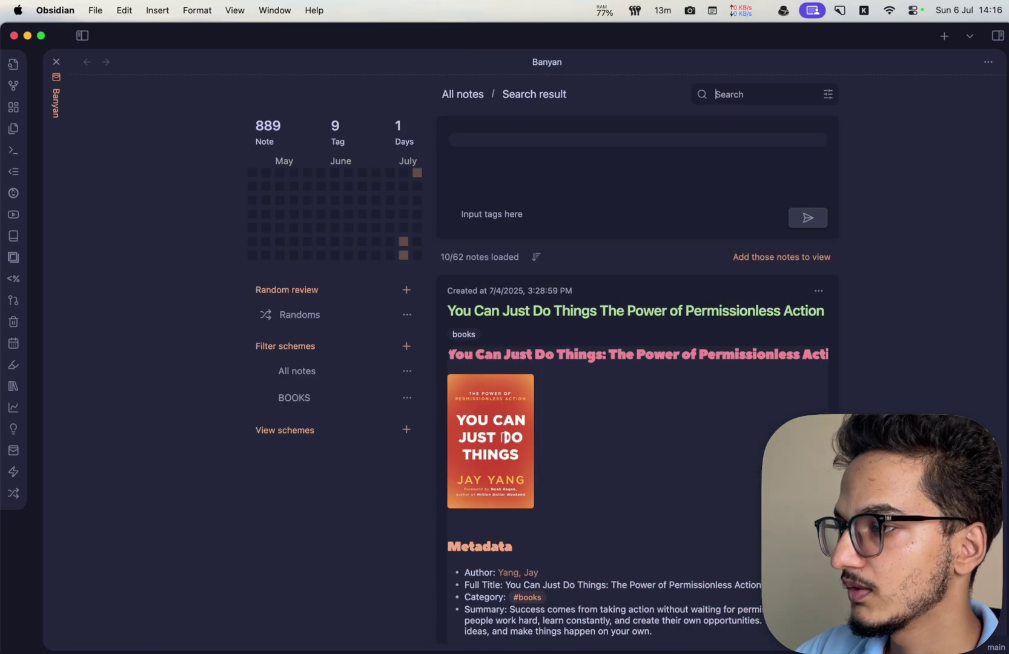
type("meaning")
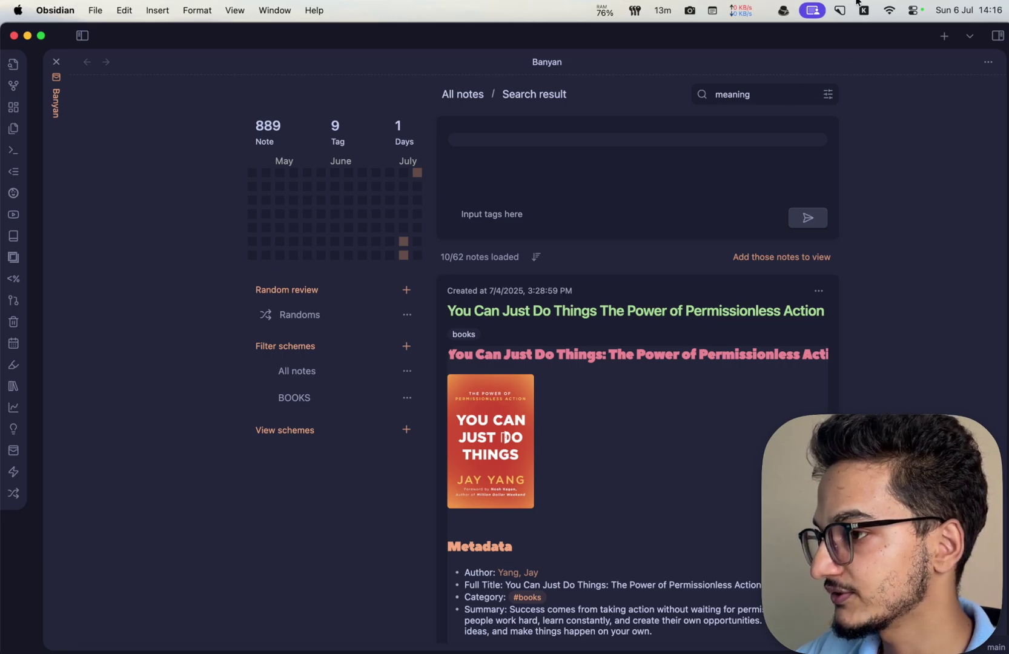
Browse the 'meaning' search results, then clear the search to show all notes.
scroll(652, 485, "down", 10)
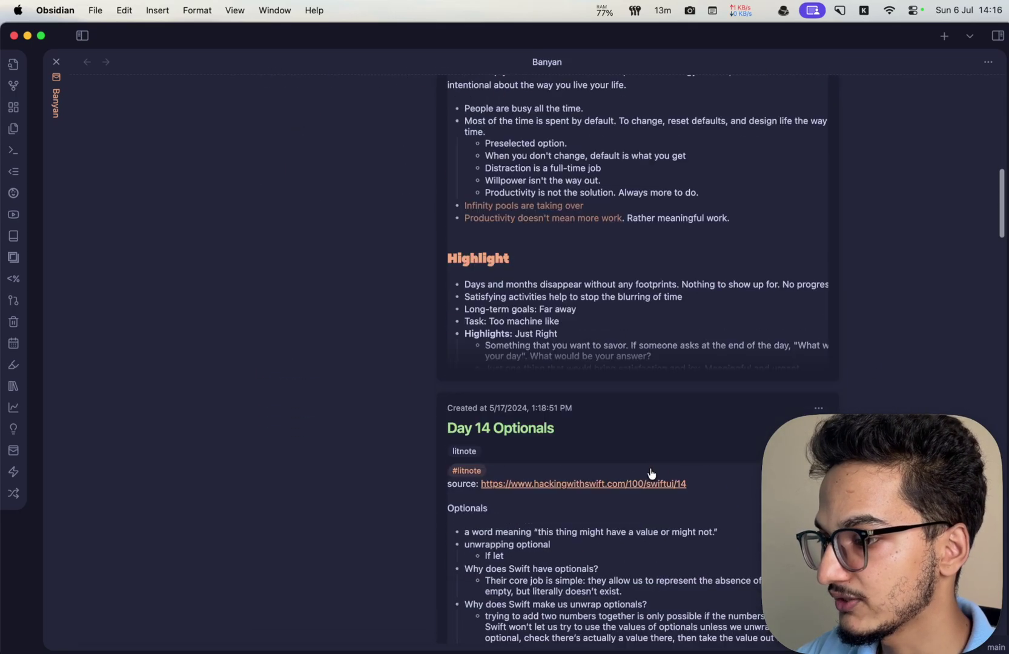
scroll(651, 473, "down", 3)
scroll(651, 473, "up", 15)
scroll(651, 472, "down", 8)
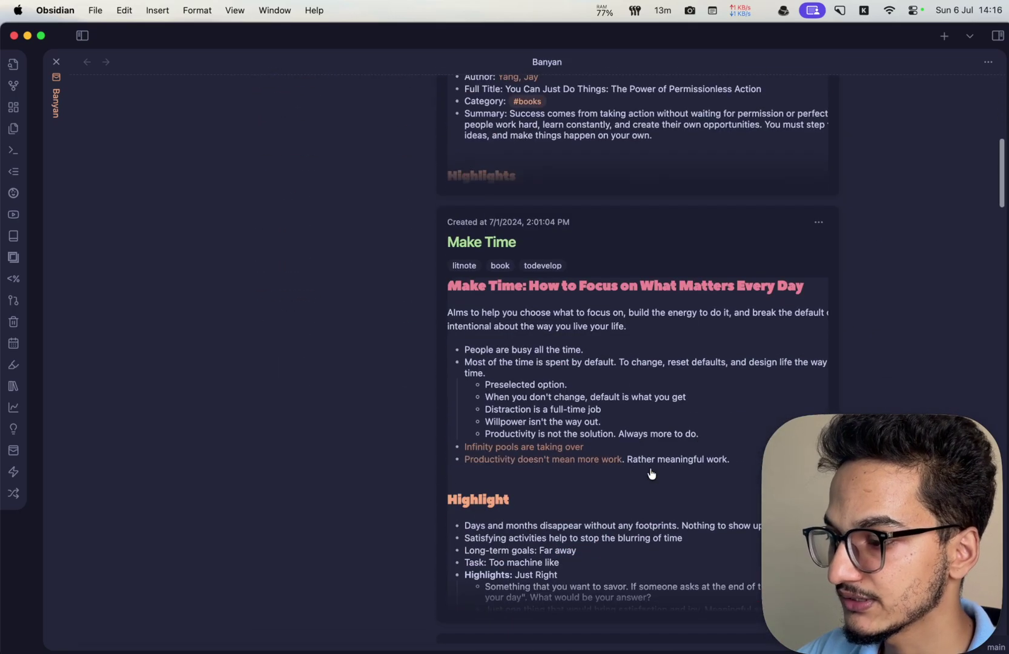
scroll(651, 473, "down", 5)
scroll(651, 472, "up", 20)
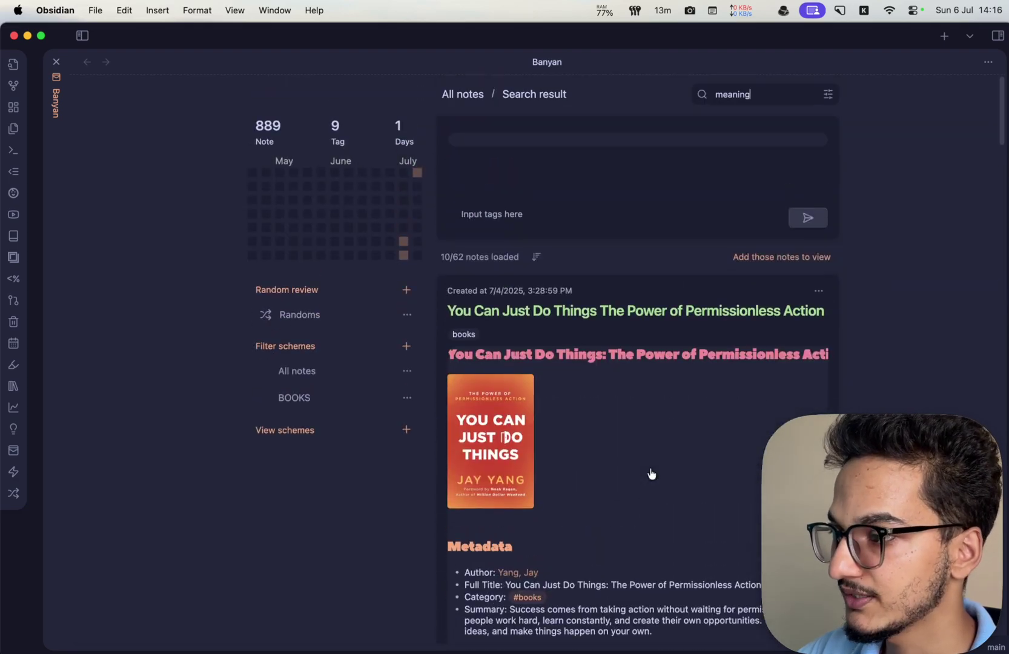
key("super+a")
key("BackSpace")
Open and close the search condition options, then scroll back up the note list.
left_click(827, 93)
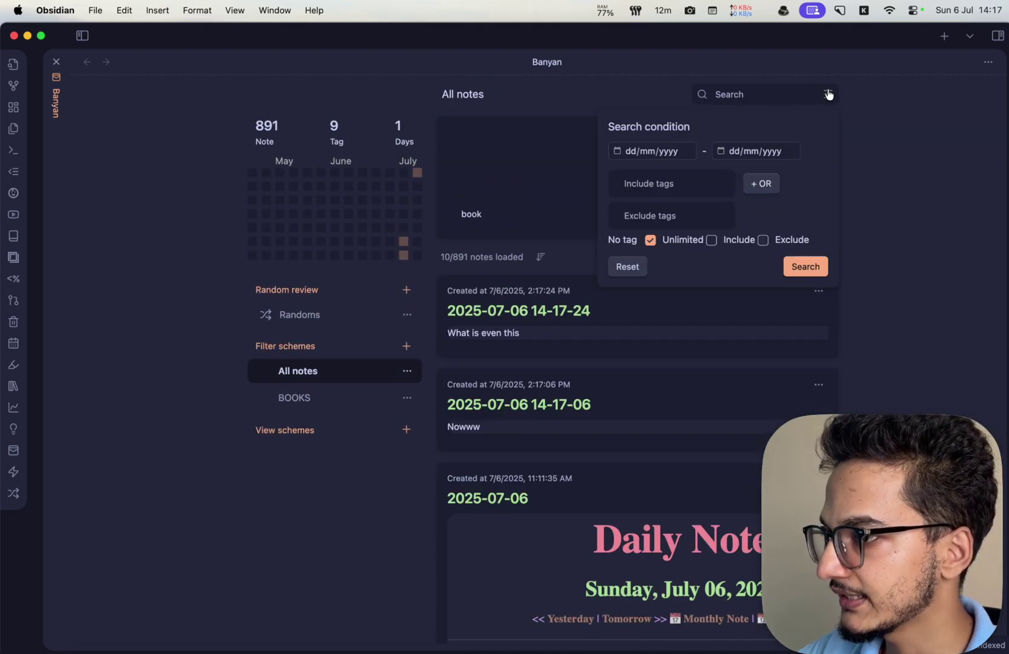
scroll(674, 222, "down", 3)
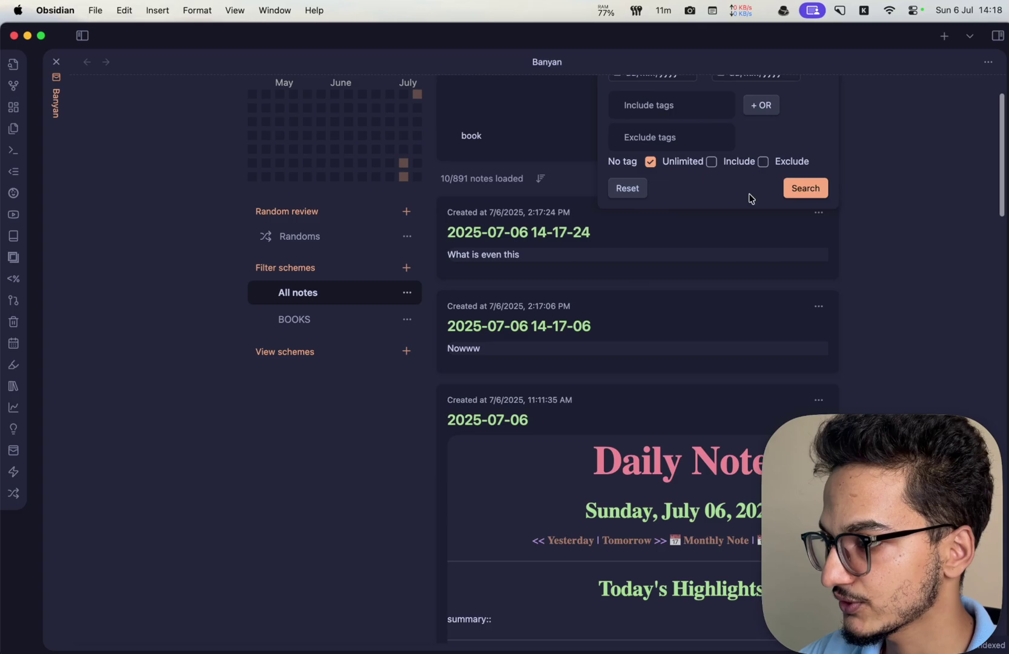
left_click(891, 210)
scroll(890, 209, "up", 3)
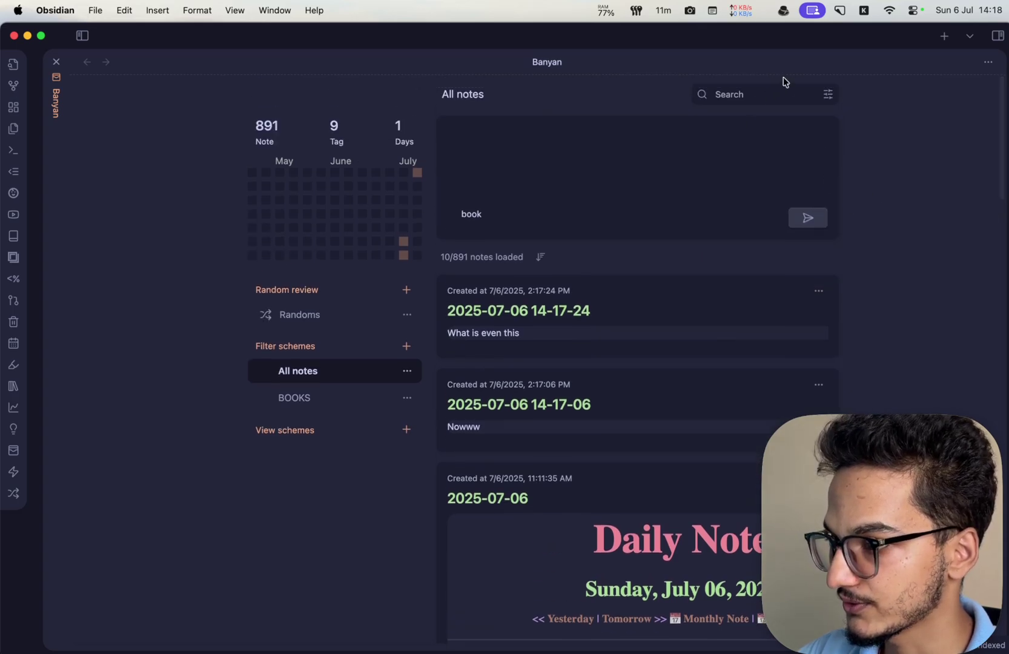
scroll(818, 194, "down", 6)
scroll(264, 498, "up", 10)
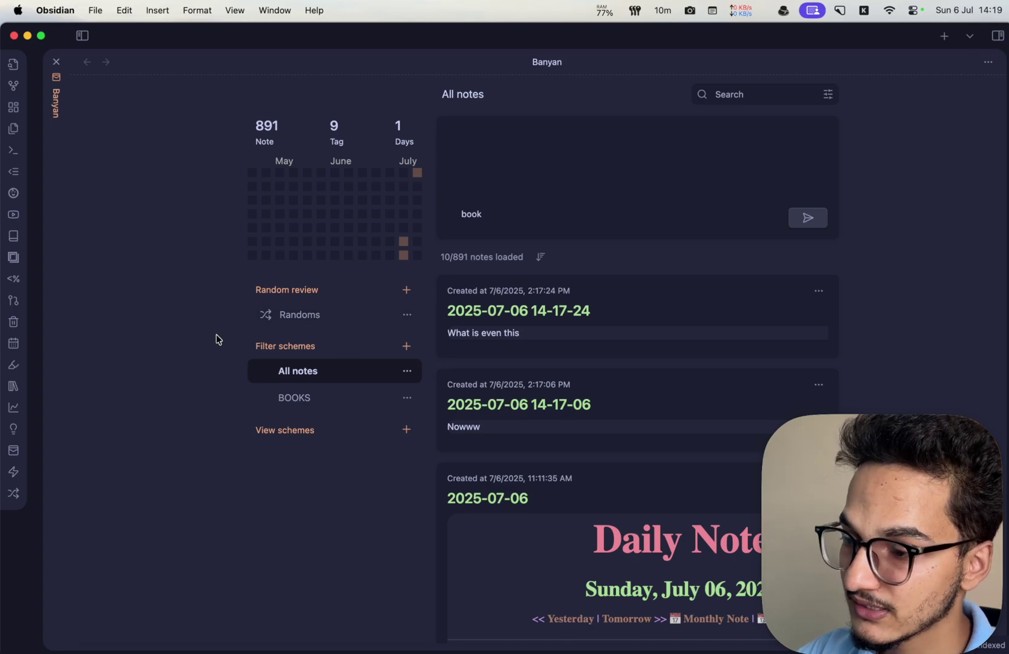
Start a new view scheme with the + beside View schemes.
left_click(406, 430)
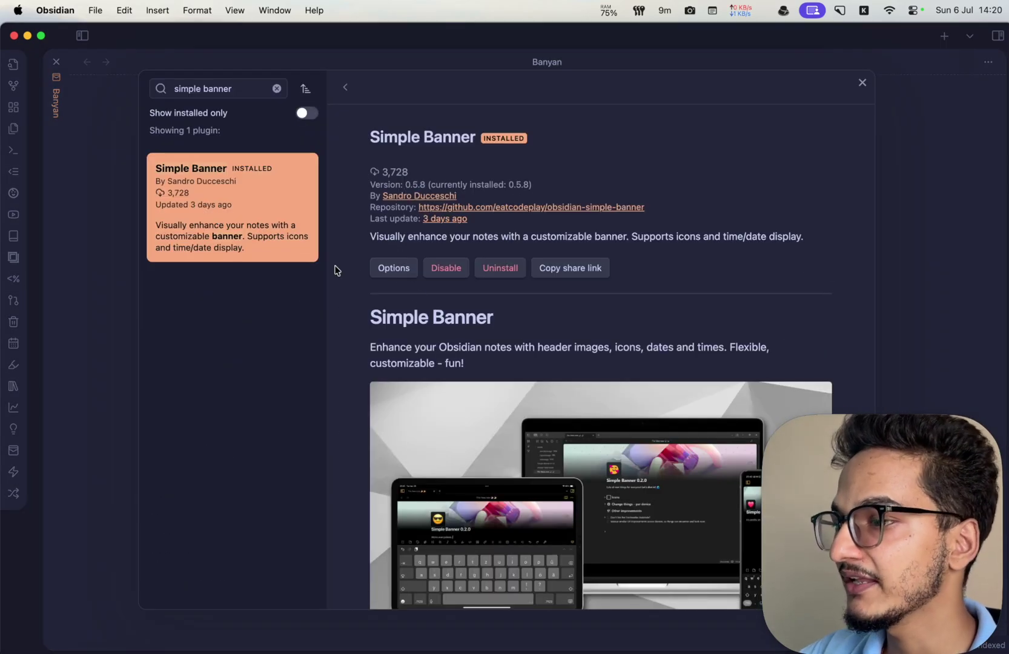
Read through the Simple Banner plugin's description and details.
scroll(593, 350, "down", 2)
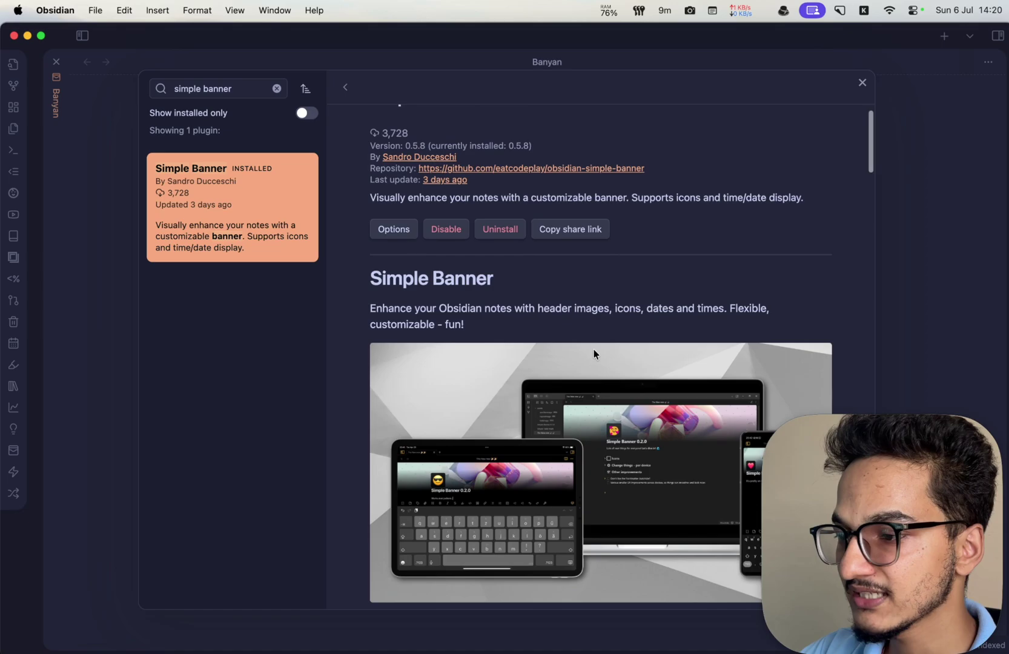
triple_click(444, 315)
scroll(444, 316, "down", 5)
scroll(443, 316, "up", 1)
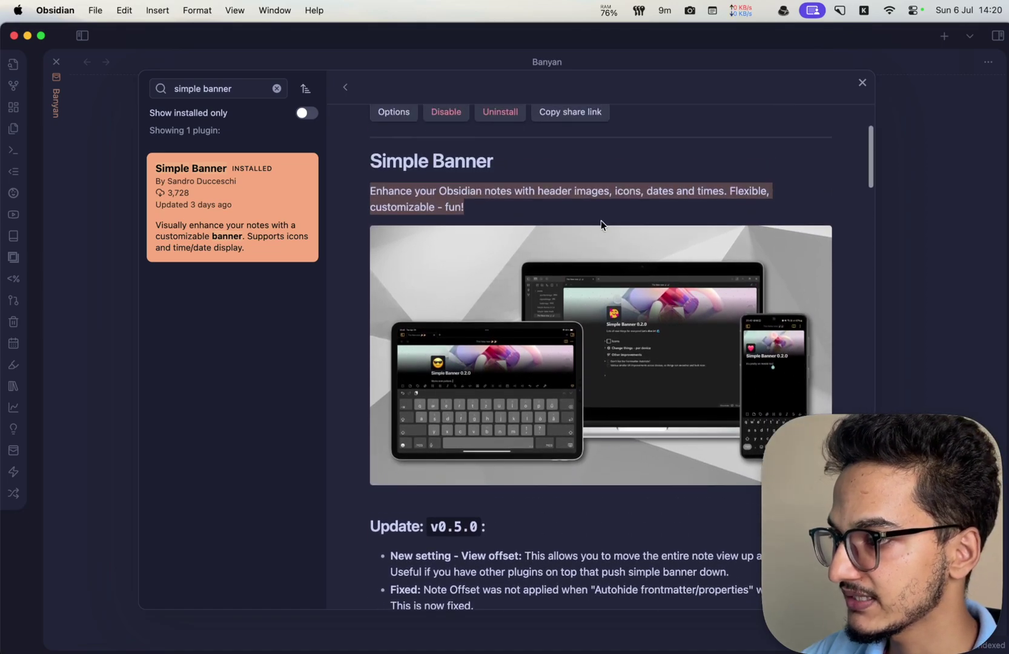
left_click(649, 191)
scroll(730, 196, "down", 3)
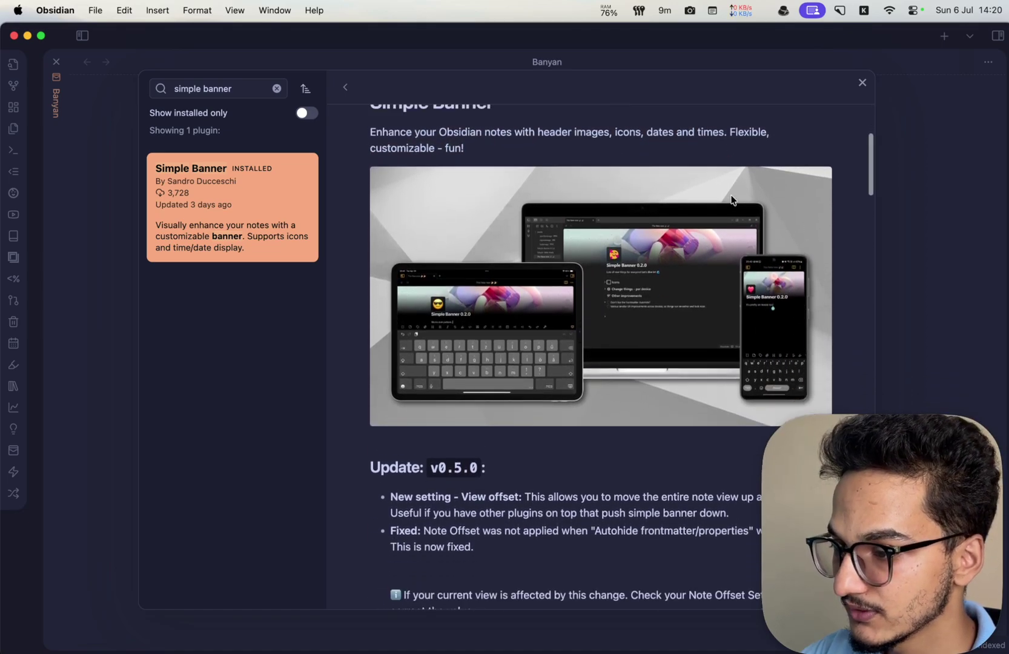
scroll(730, 195, "up", 2)
scroll(599, 372, "down", 4)
scroll(599, 372, "down", 3)
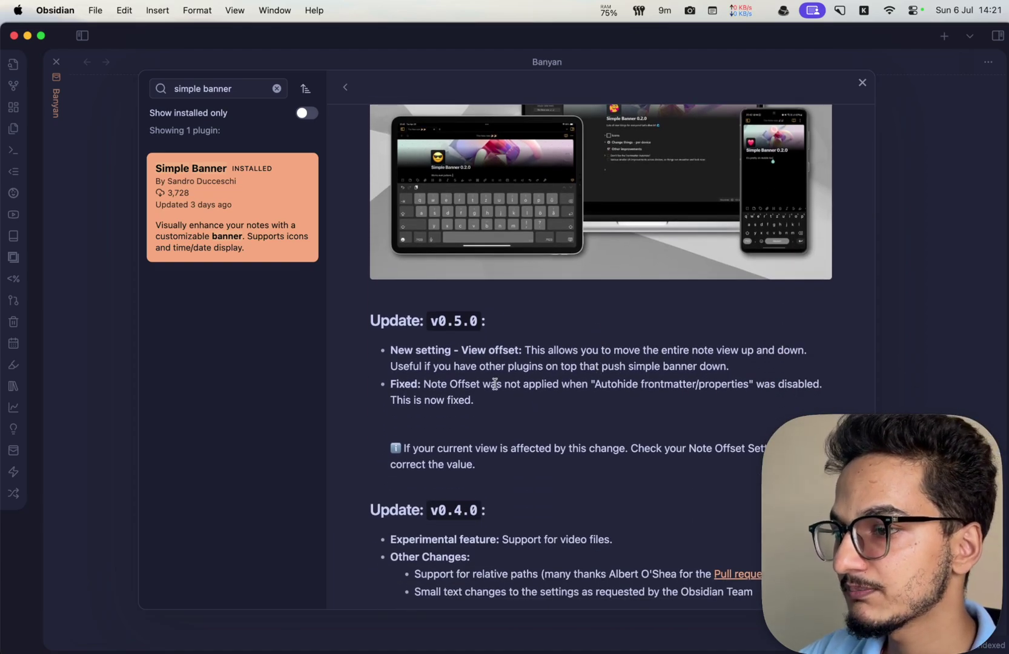
scroll(405, 360, "down", 3)
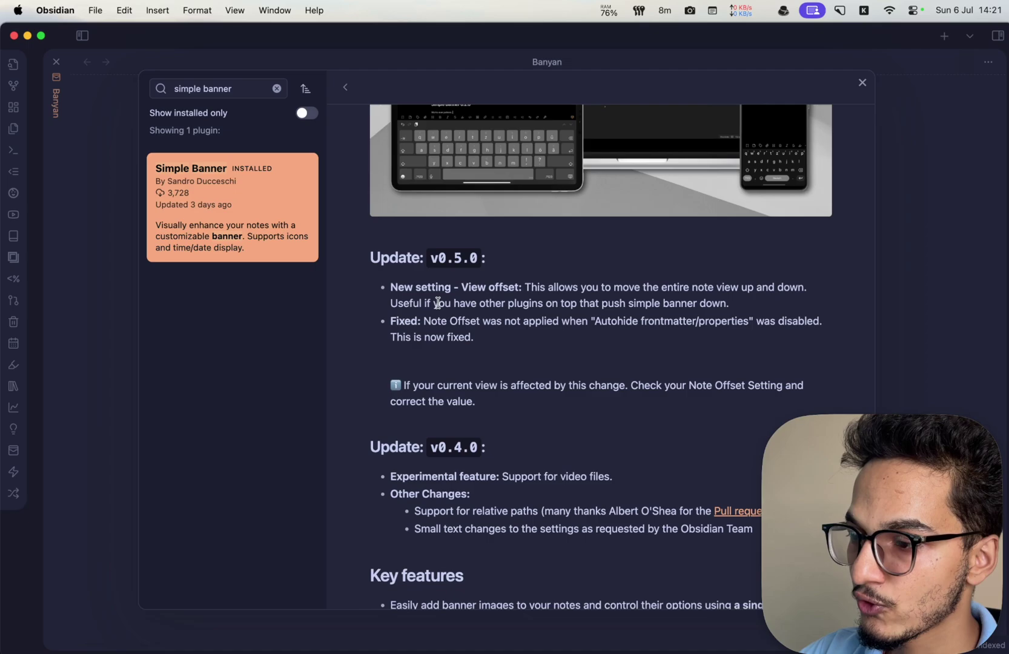
double_click(438, 303)
Replace the plugin search query with 'banner'.
double_click(234, 80)
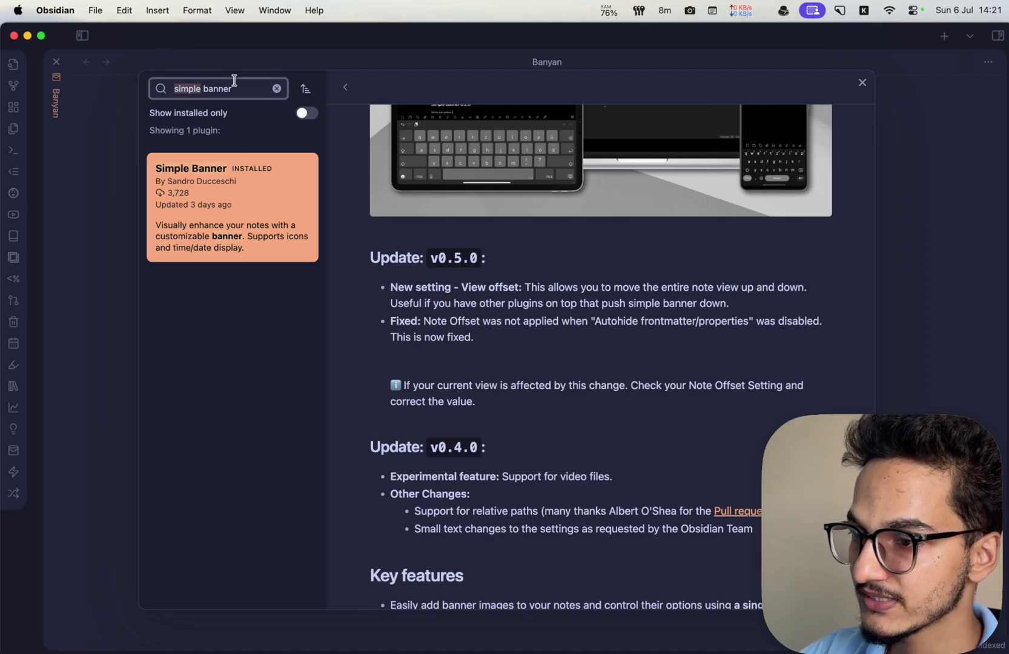
key("super+a")
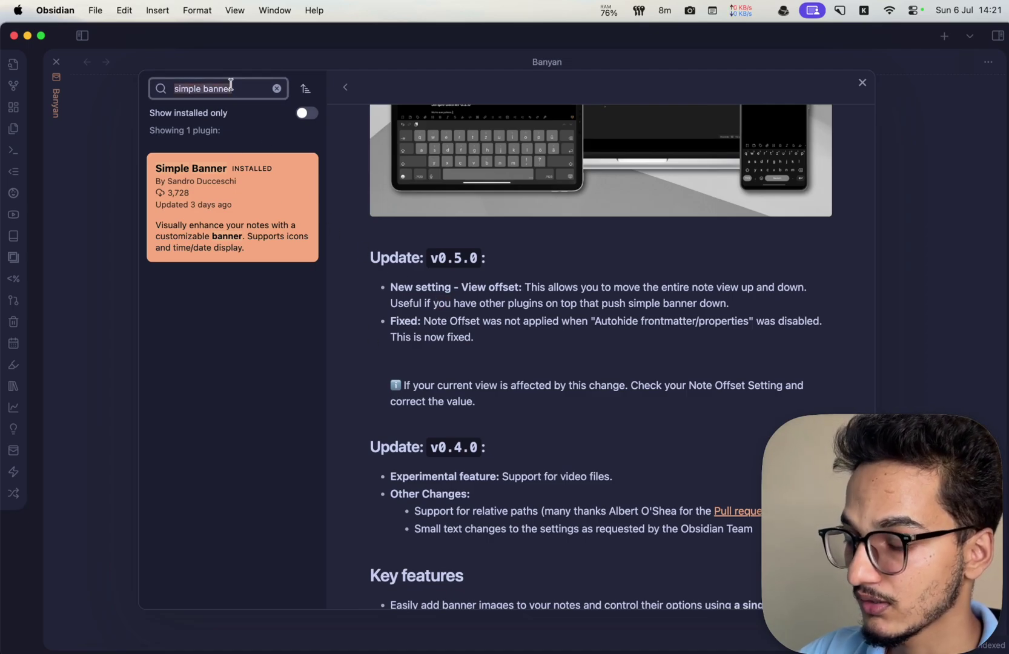
type("banner")
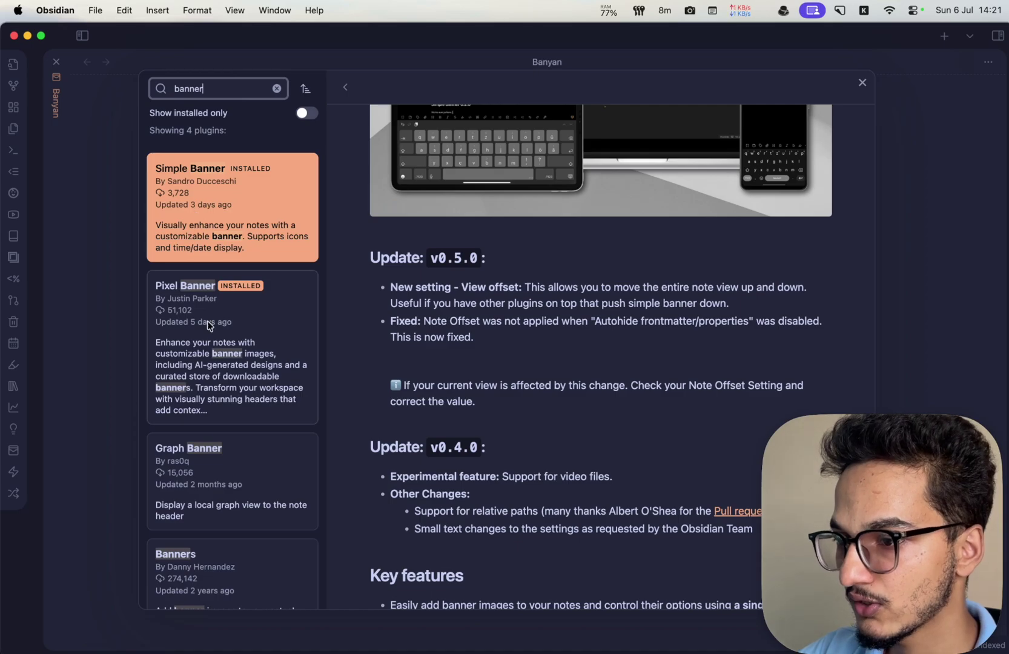
scroll(250, 370, "down", 2)
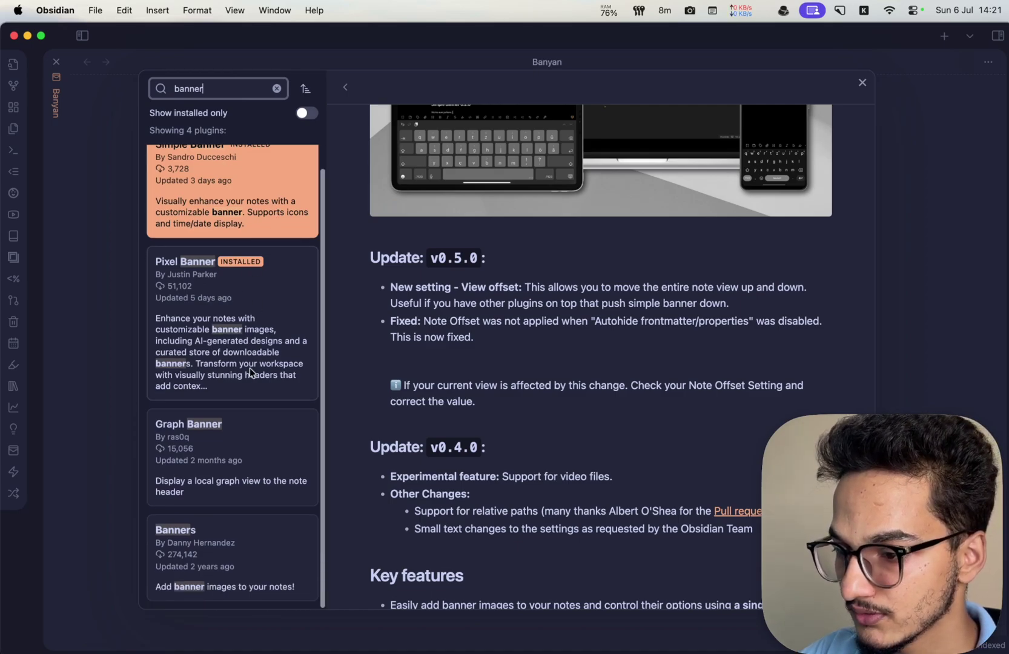
View the Banners plugin details, then the Pixel Banner details.
left_click(247, 545)
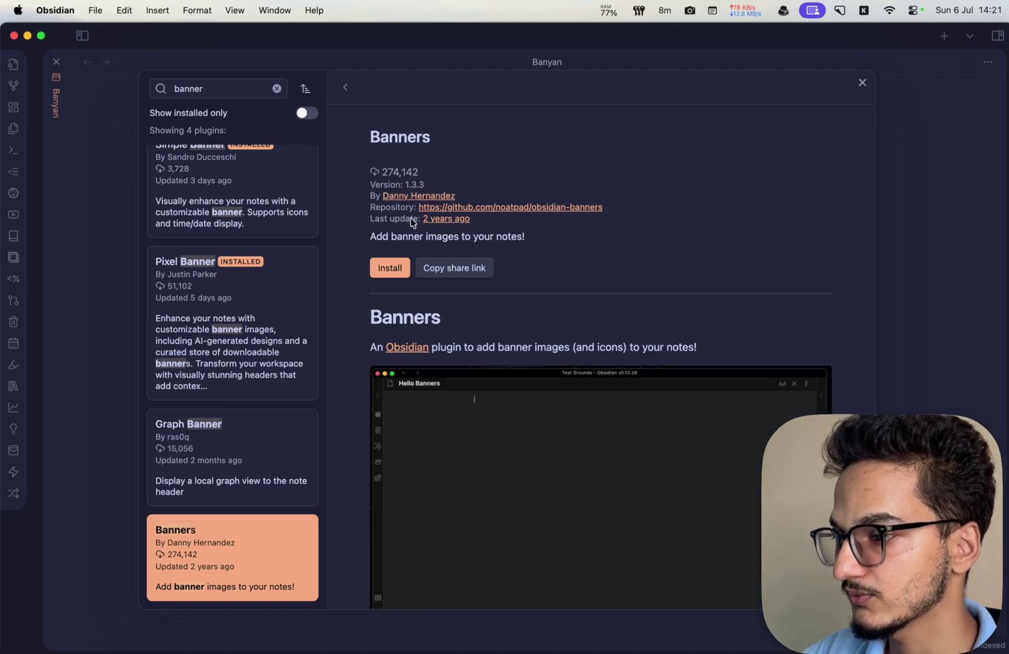
scroll(450, 241, "down", 5)
scroll(448, 239, "up", 2)
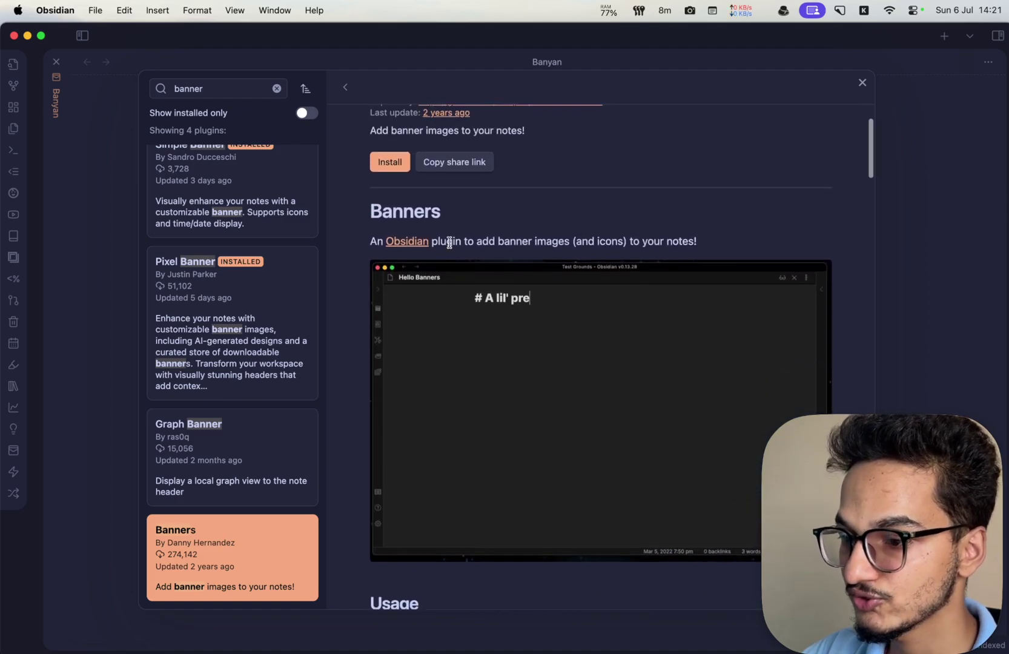
left_click(267, 342)
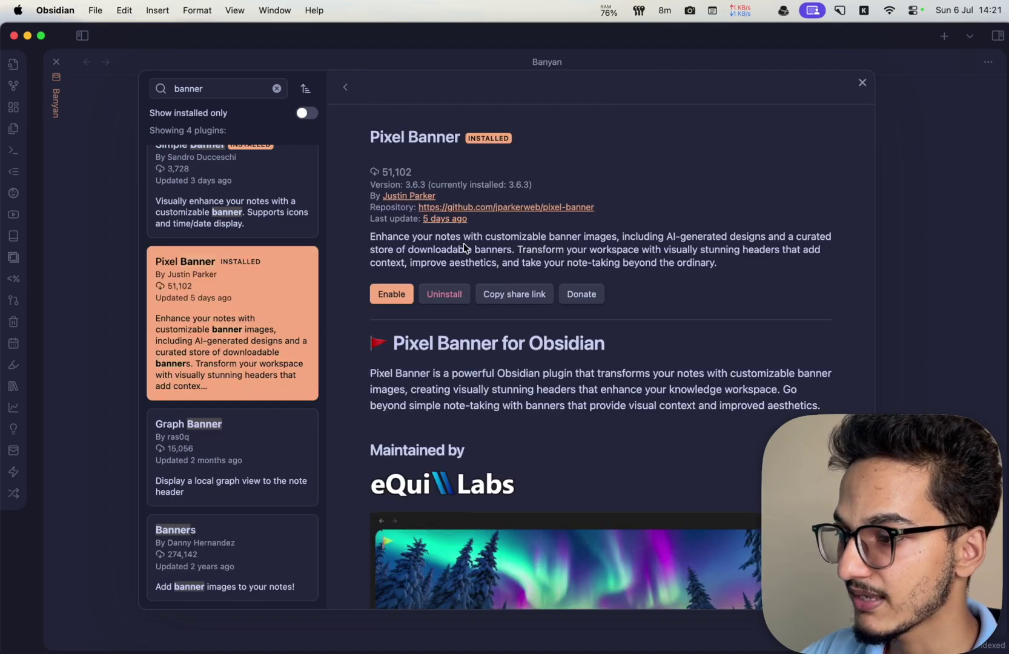
Scroll through the Pixel Banner plugin details.
scroll(418, 273, "down", 2)
scroll(563, 316, "down", 5)
scroll(563, 315, "up", 6)
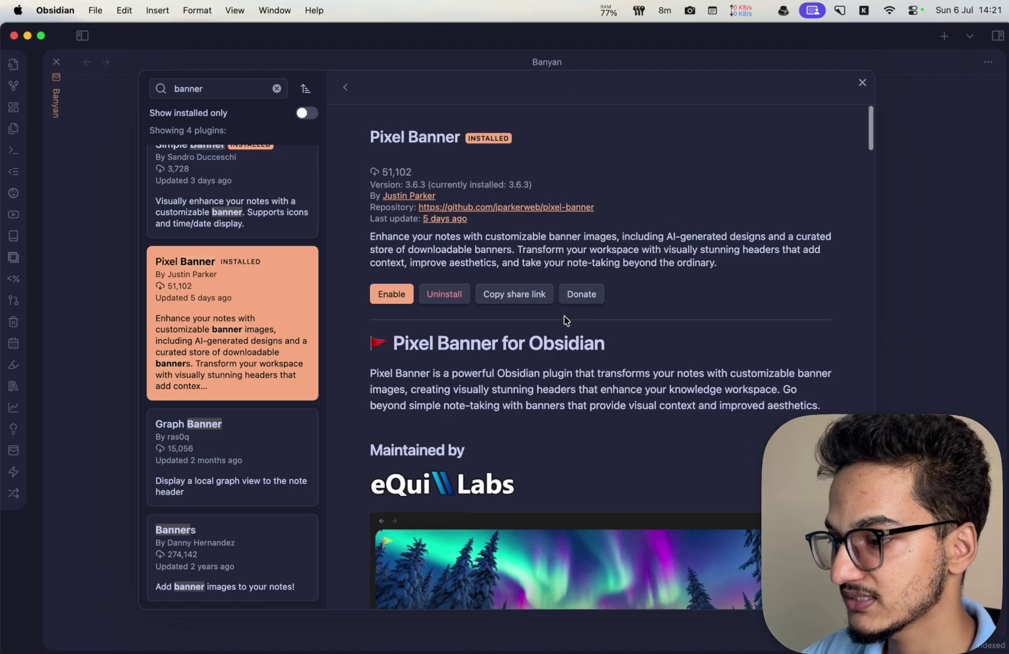
scroll(564, 315, "down", 3)
scroll(564, 316, "down", 7)
scroll(563, 316, "up", 9)
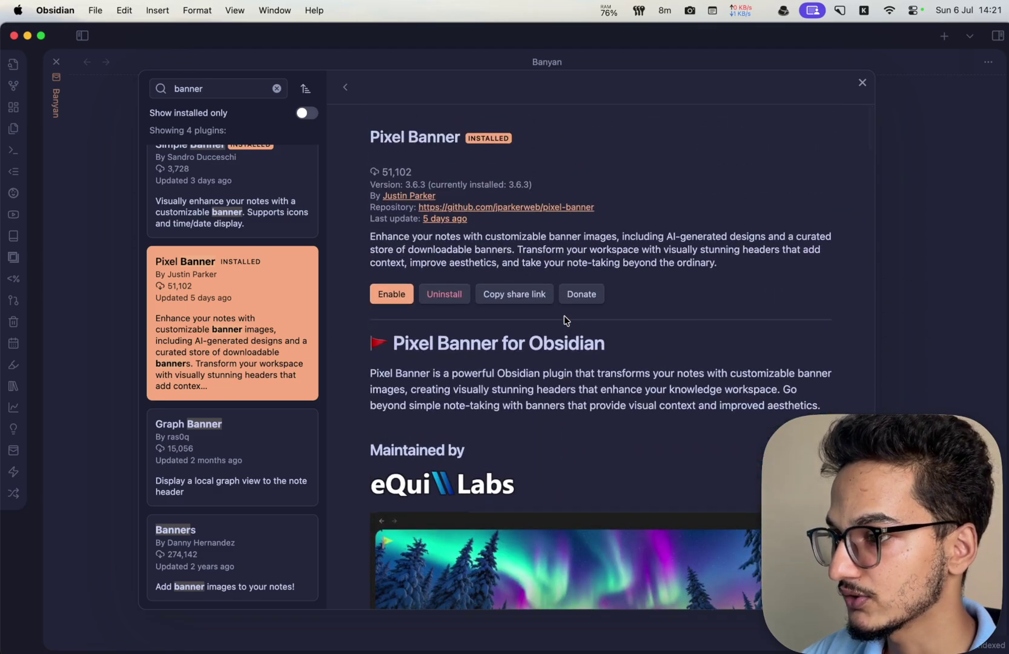
scroll(430, 321, "down", 9)
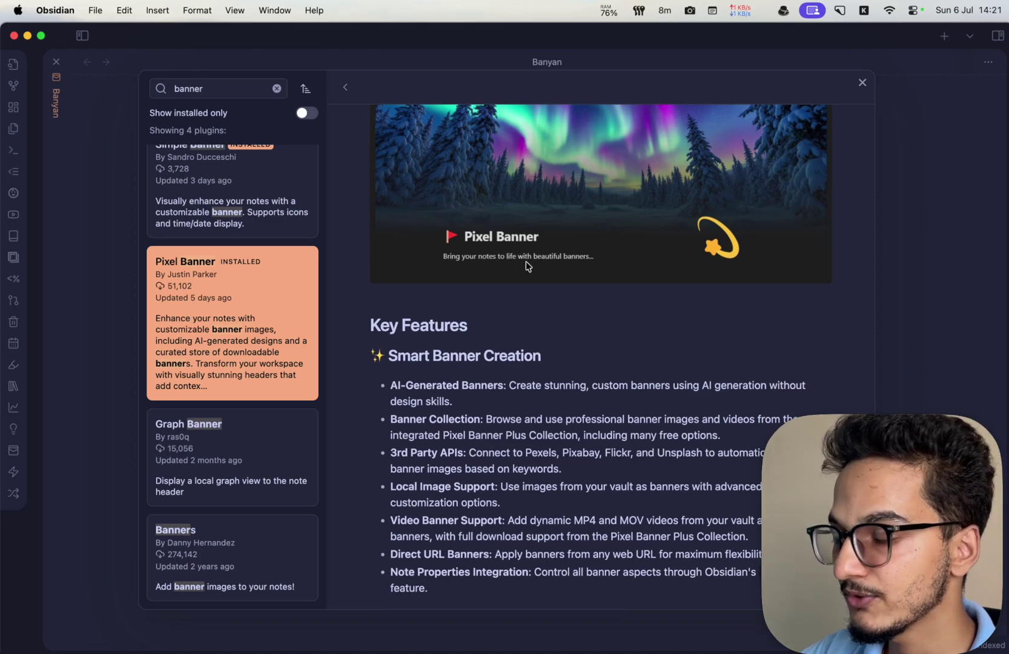
scroll(569, 223, "up", 9)
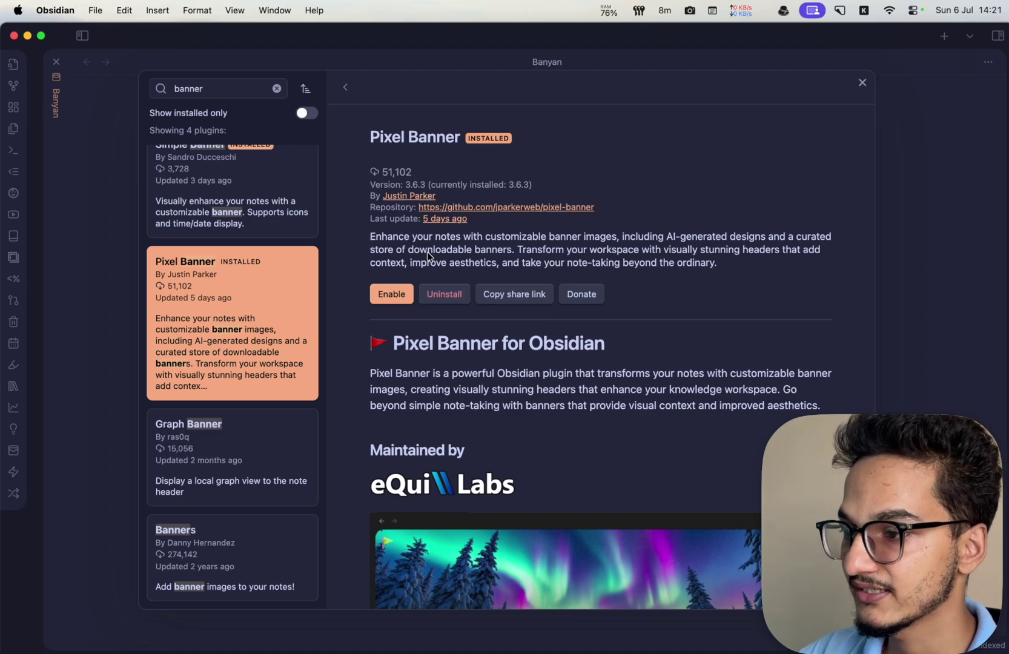
scroll(260, 269, "up", 1)
Compare the Simple Banner details, then return to Pixel Banner.
left_click(250, 237)
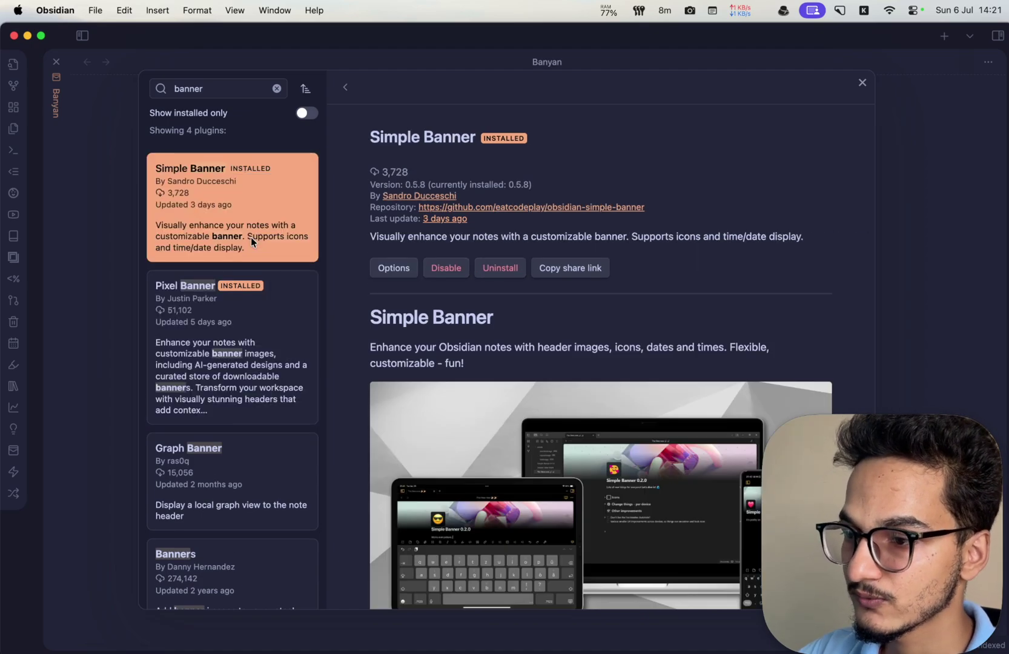
scroll(471, 398, "down", 3)
scroll(471, 398, "up", 2)
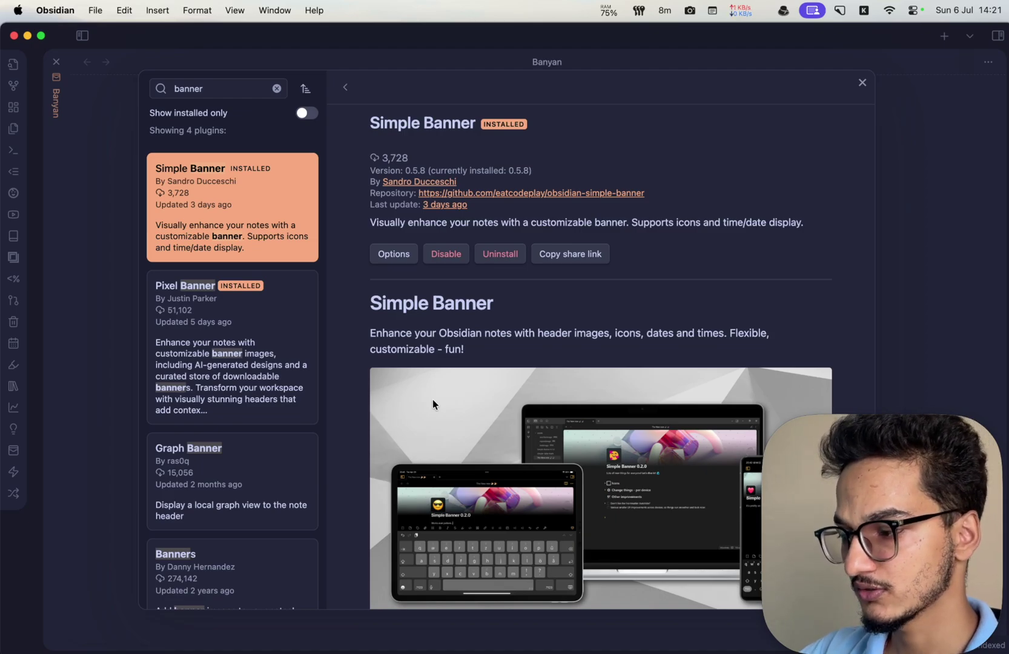
left_click(203, 314)
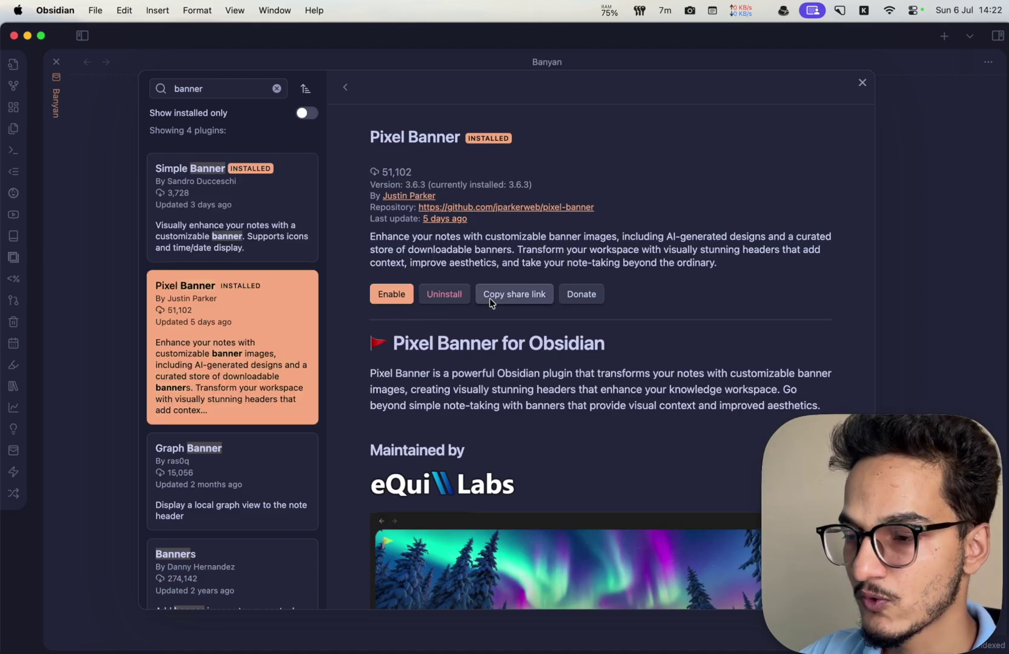
Read Pixel Banner's GitHub README Key Features in Arc, then close the window.
left_click(481, 208)
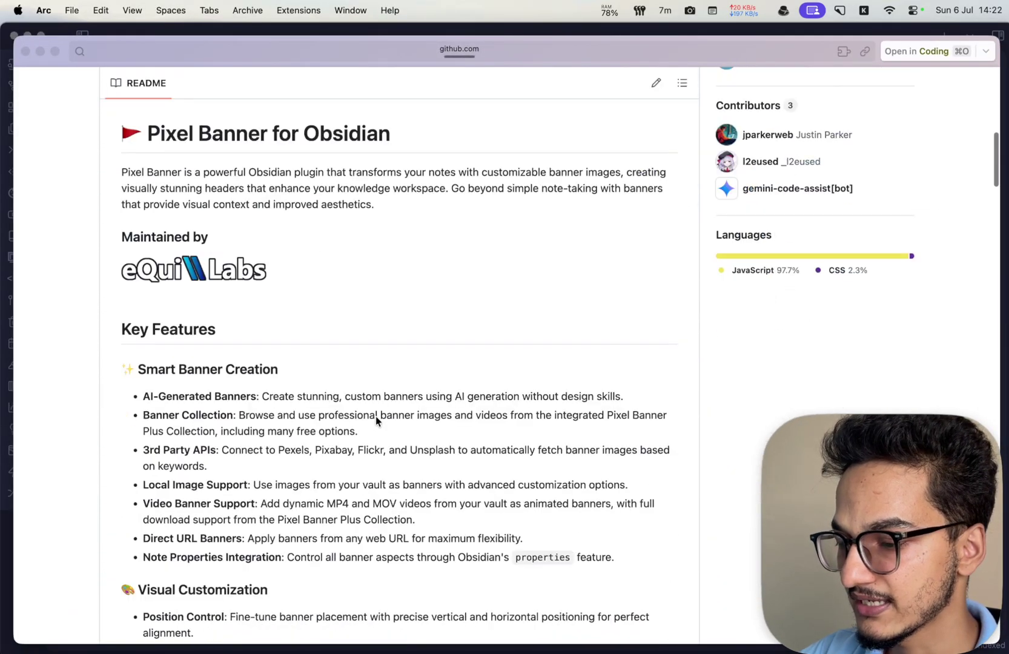
scroll(376, 418, "down", 6)
scroll(375, 417, "up", 10)
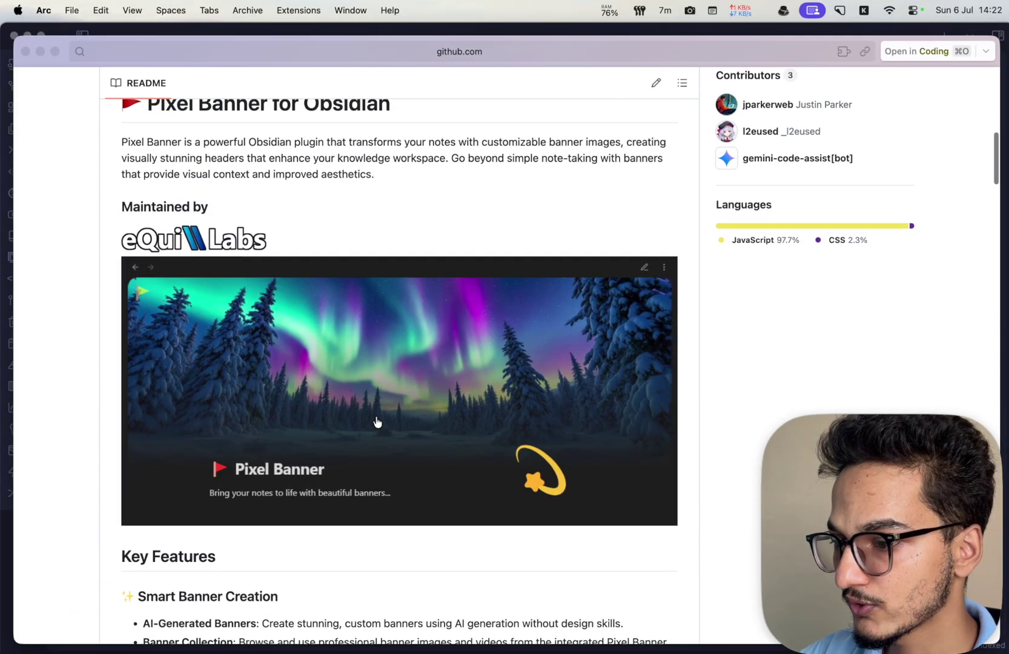
scroll(377, 422, "down", 5)
scroll(377, 420, "up", 1)
triple_click(346, 434)
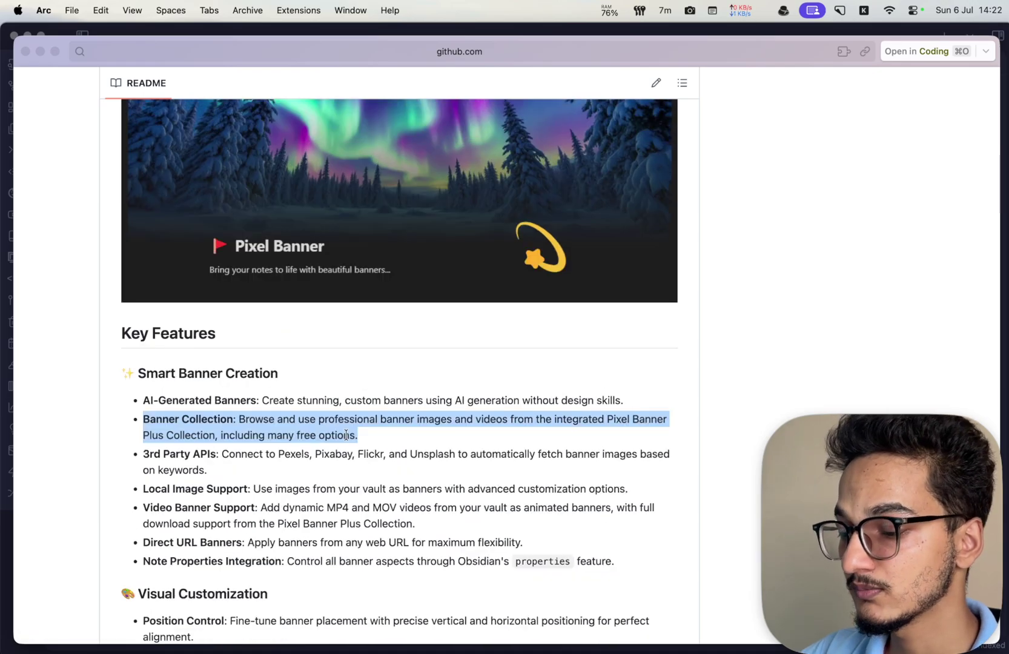
key("super+w")
Open the Yearly Glance plugin page and highlight part of its description.
left_click(239, 163)
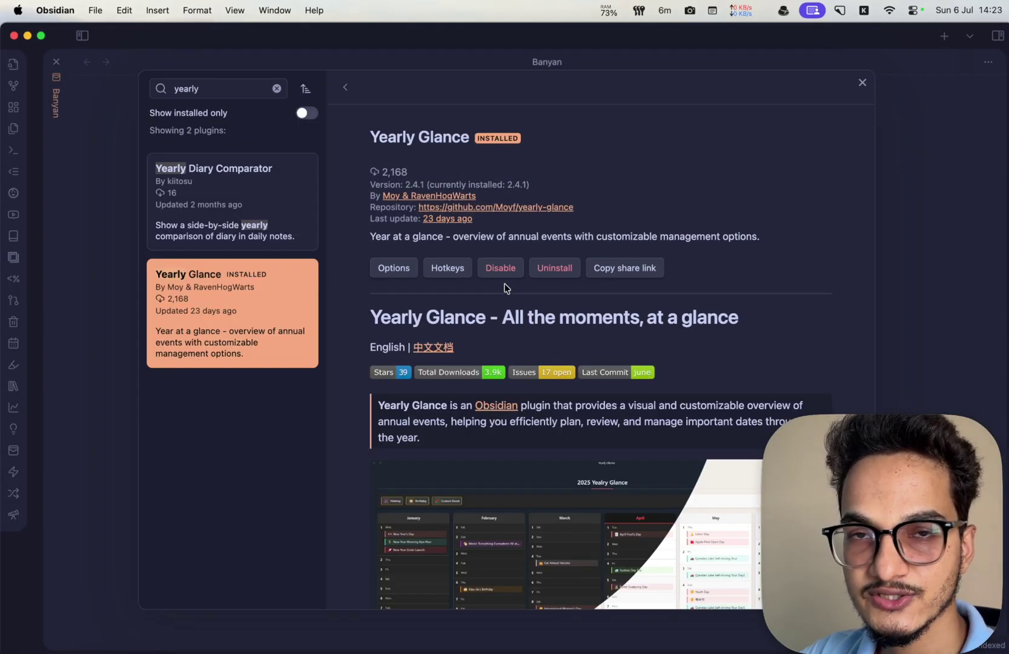
scroll(504, 373, "down", 2)
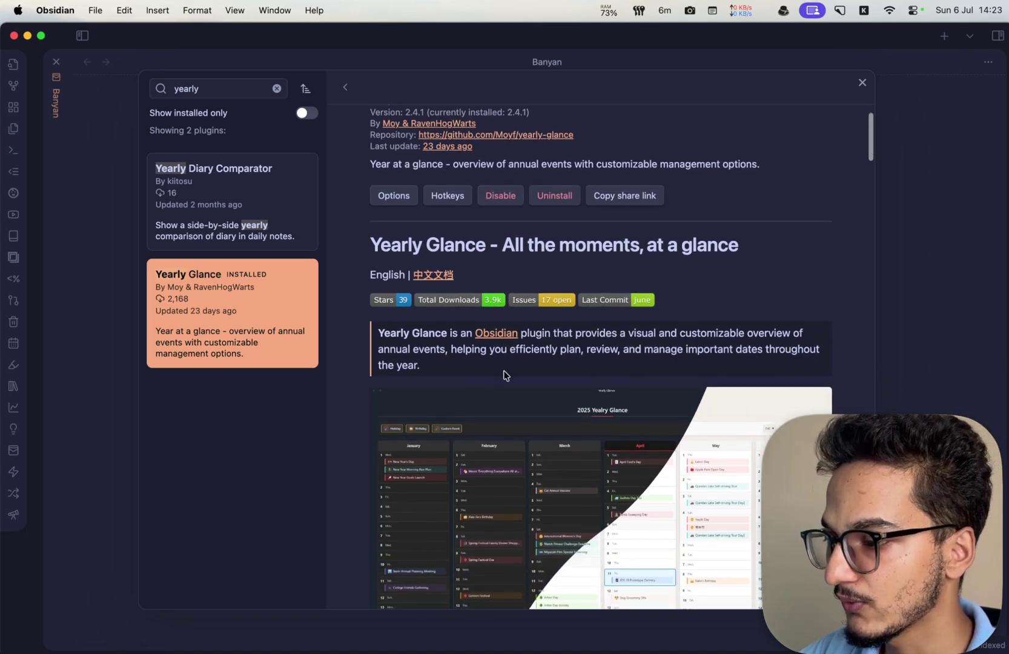
scroll(645, 343, "down", 2)
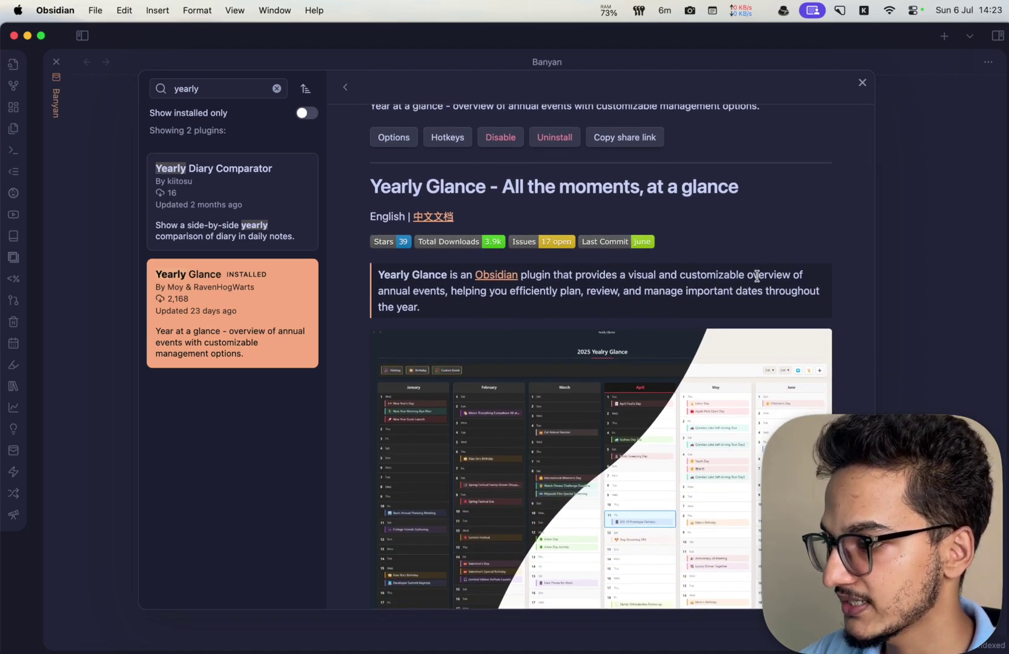
left_click_drag(690, 273, 693, 300)
scroll(691, 301, "down", 2)
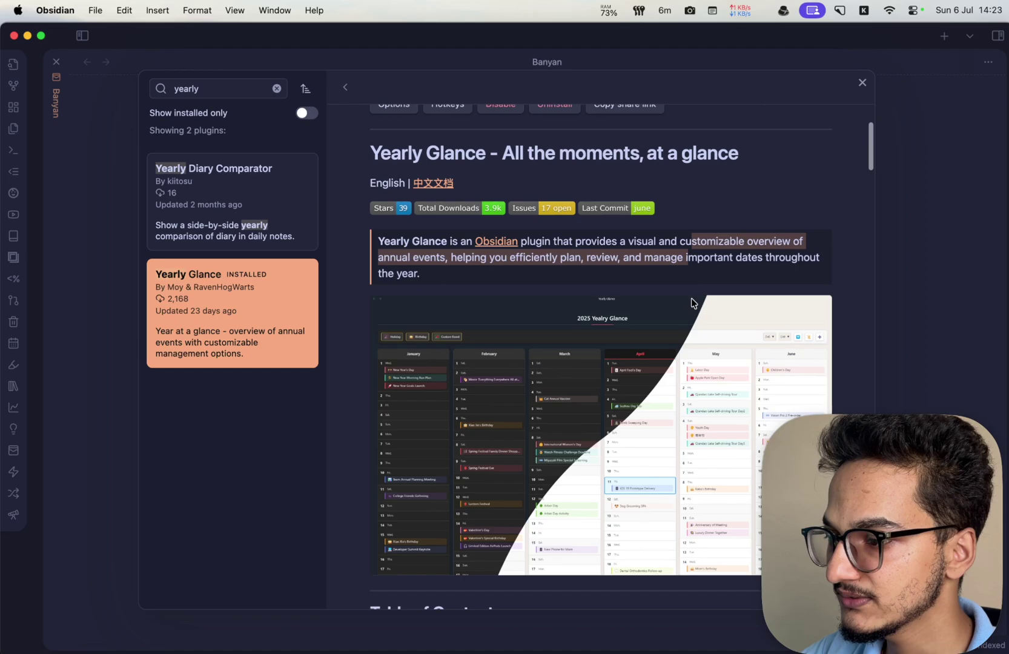
scroll(484, 246, "down", 1)
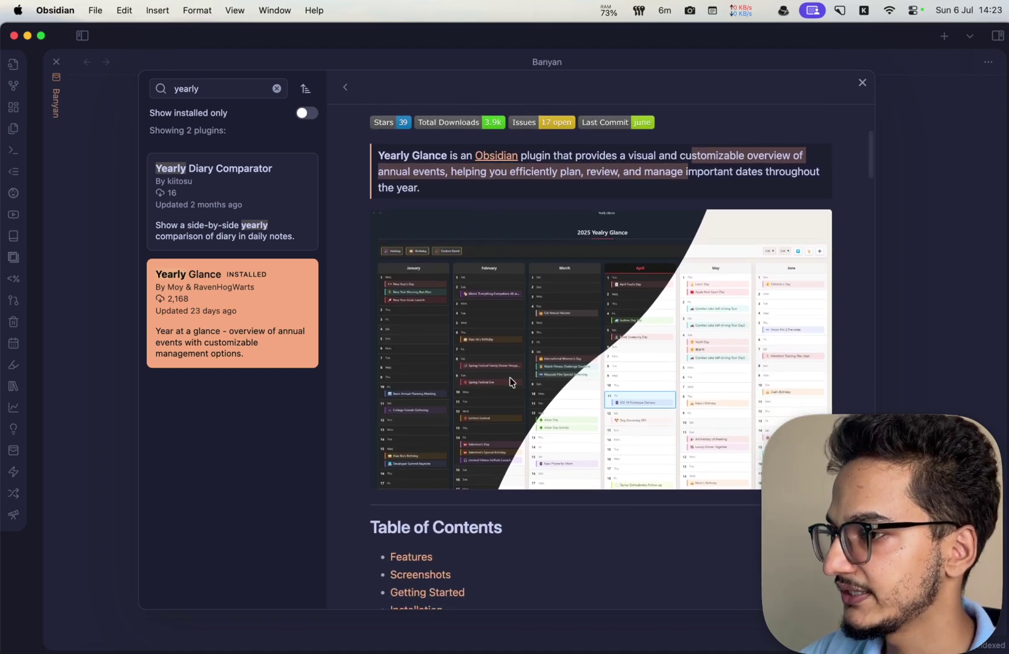
Finish reading the Yearly Glance page, view its options, then close settings.
scroll(511, 378, "down", 2)
scroll(511, 378, "up", 2)
scroll(511, 378, "down", 3)
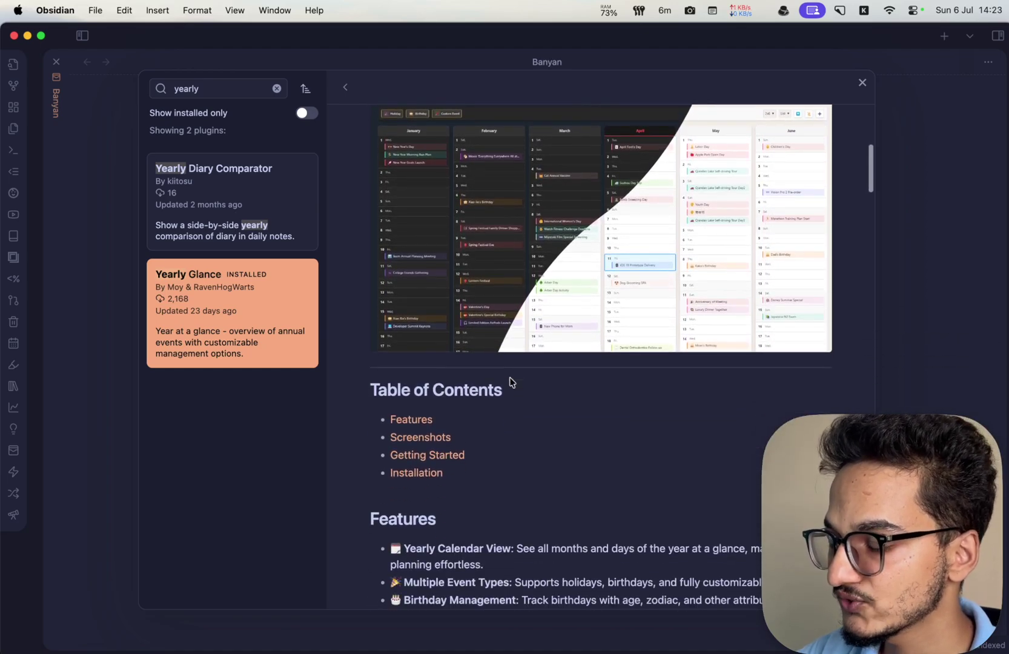
scroll(511, 381, "up", 5)
scroll(510, 382, "down", 5)
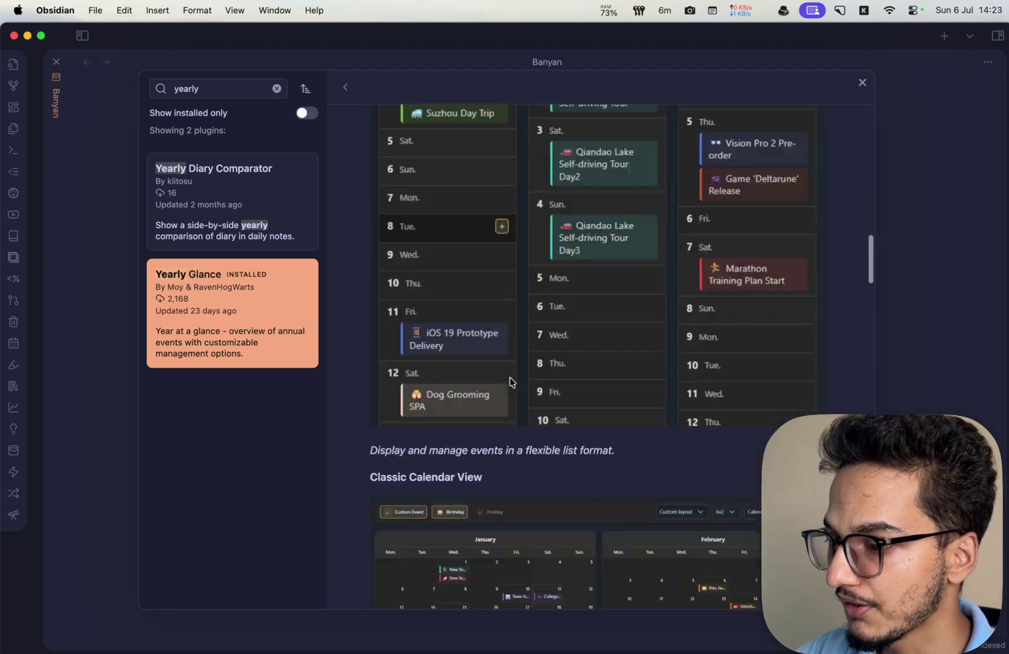
scroll(510, 382, "up", 7)
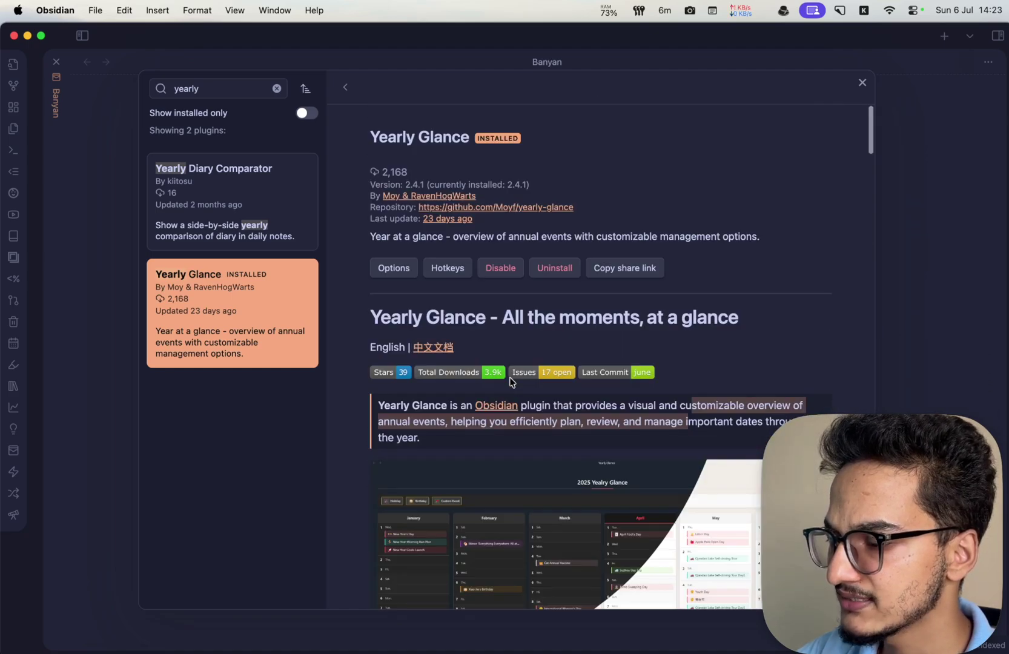
left_click(400, 272)
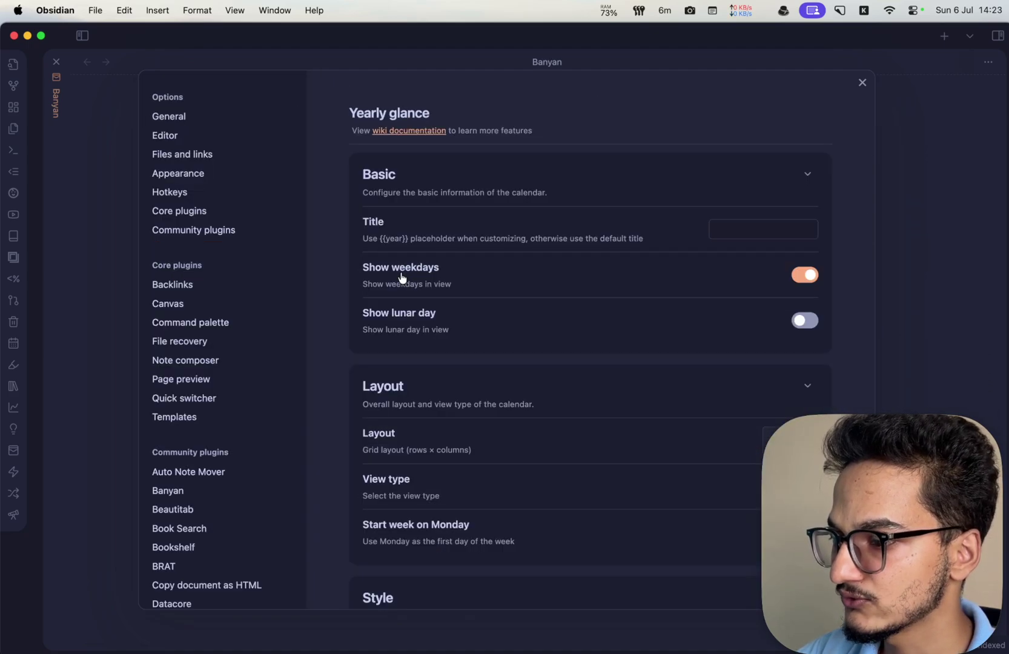
left_click(862, 83)
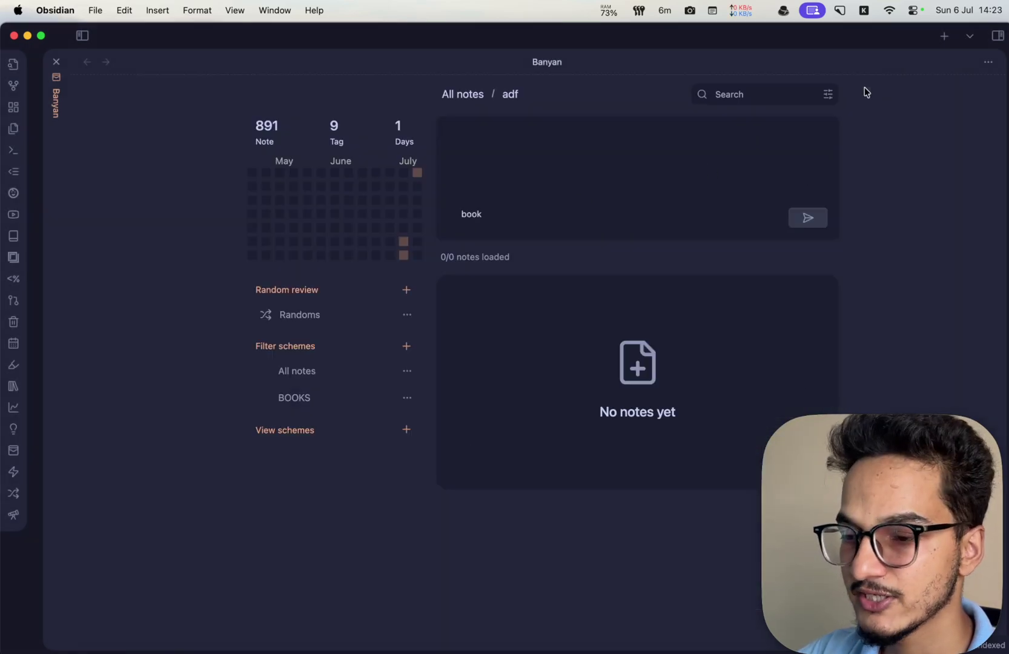
Show the Yearly Glance calendar full-width and toggle the custom, birthday and holiday filters.
left_click(14, 515)
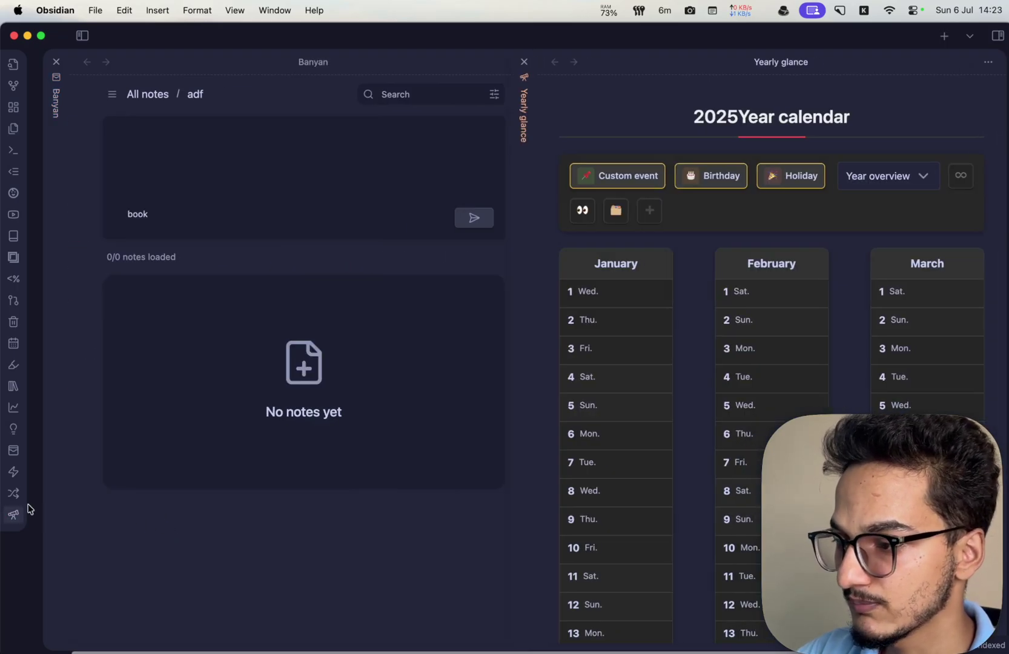
left_click(56, 61)
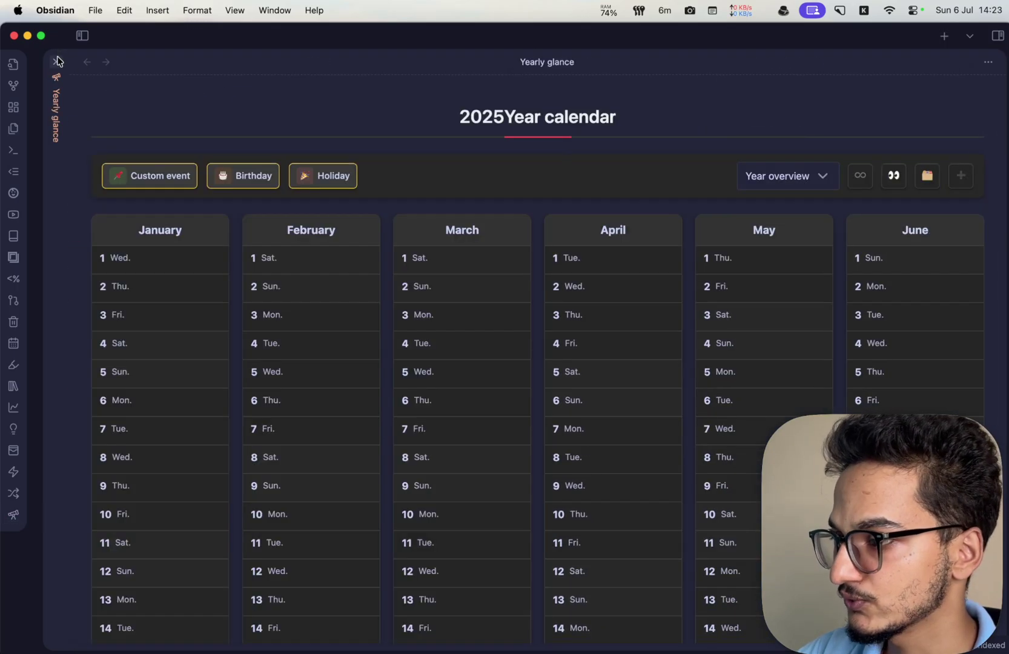
left_click(160, 180)
left_click(160, 180)
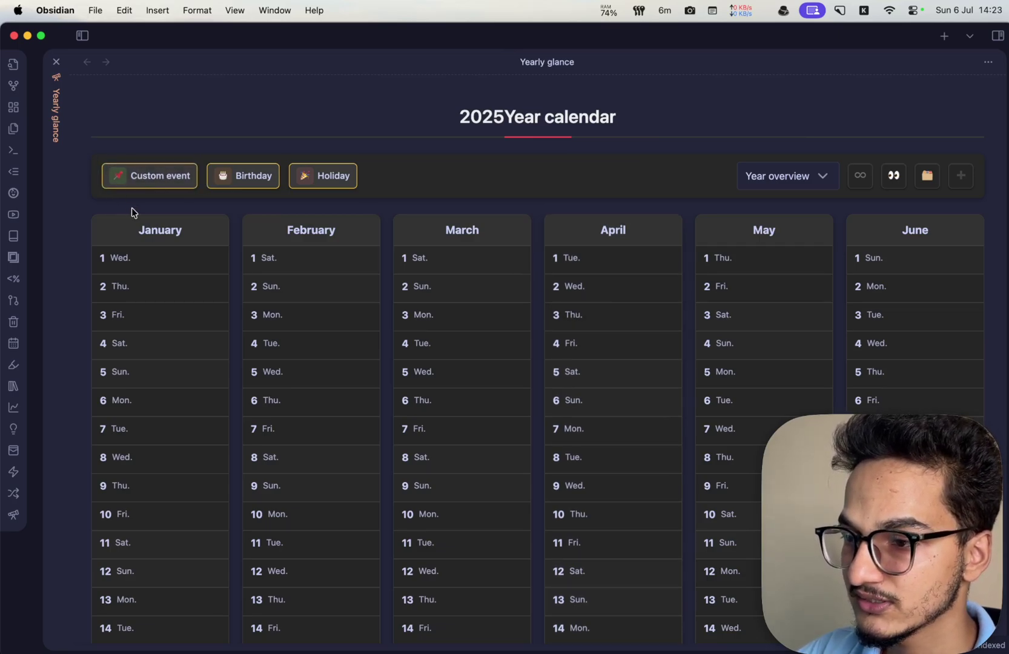
left_click(235, 182)
left_click(262, 180)
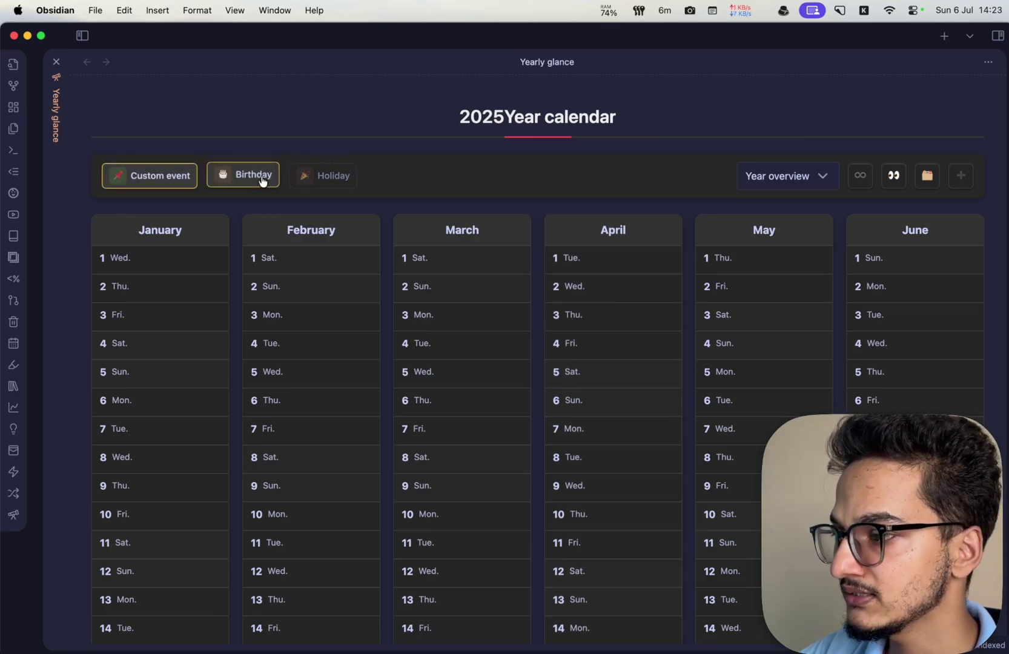
left_click(335, 179)
Toggle hiding empty days on and off, then switch to the Classic calendar view.
left_click(799, 185)
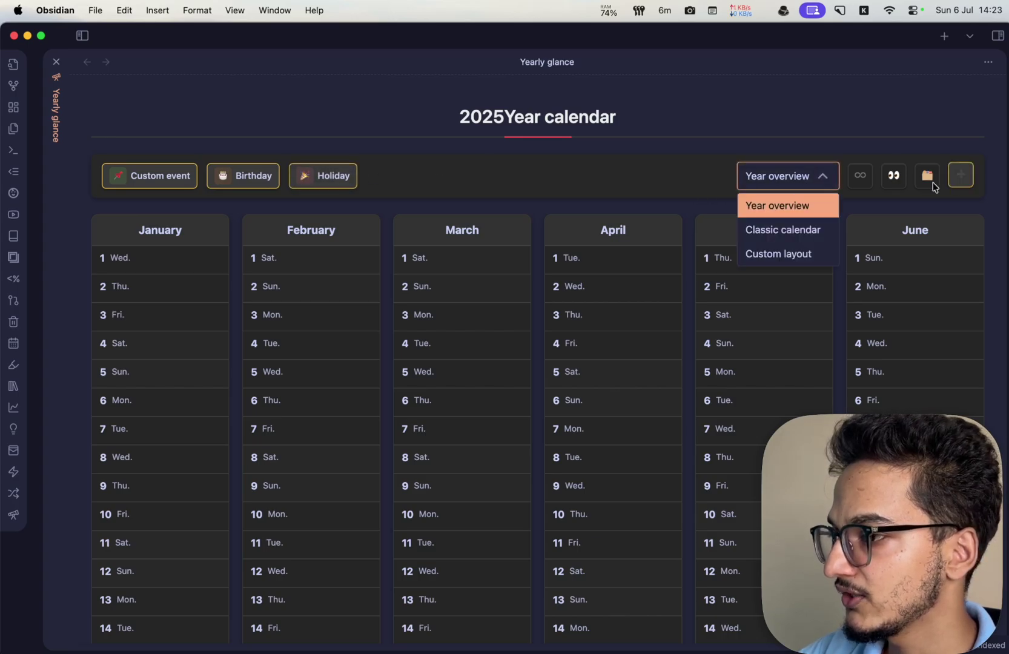
left_click(893, 179)
left_click(893, 178)
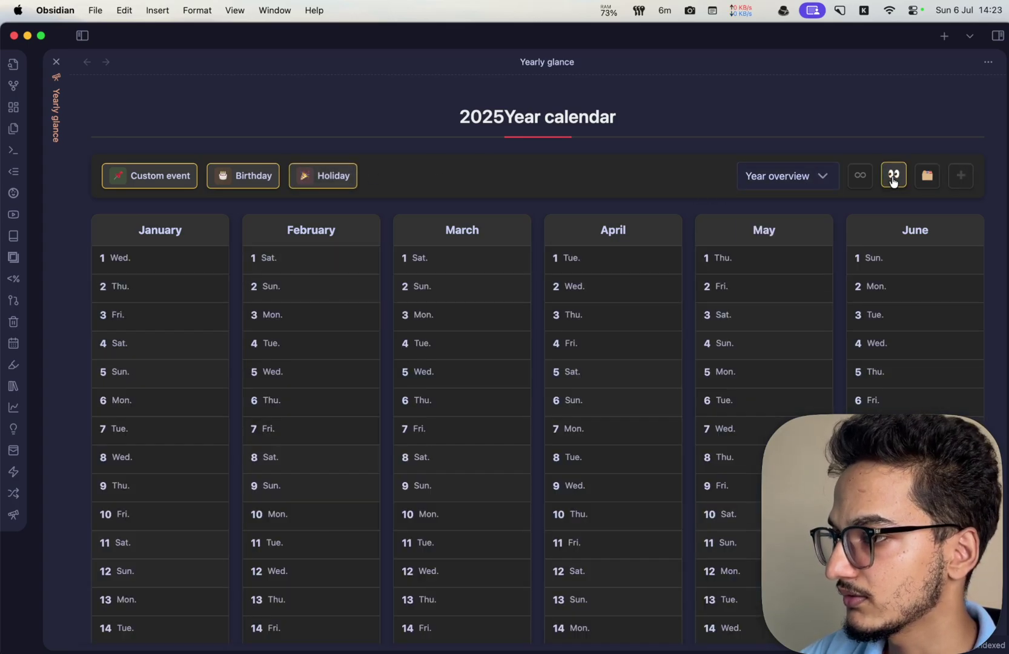
left_click(893, 178)
left_click(893, 179)
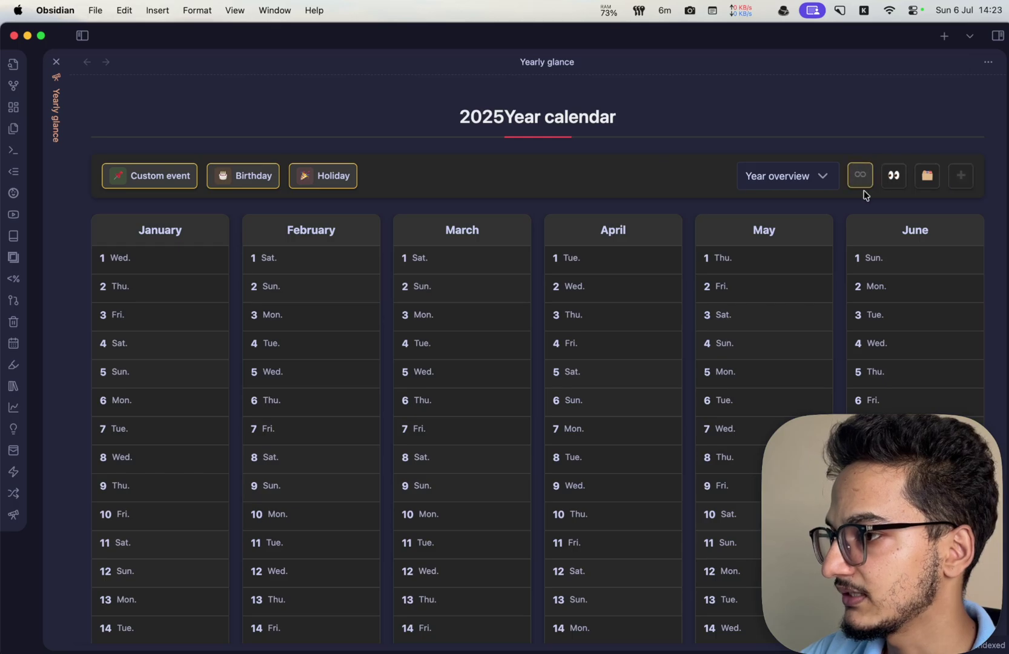
left_click(825, 176)
left_click(805, 201)
left_click(810, 180)
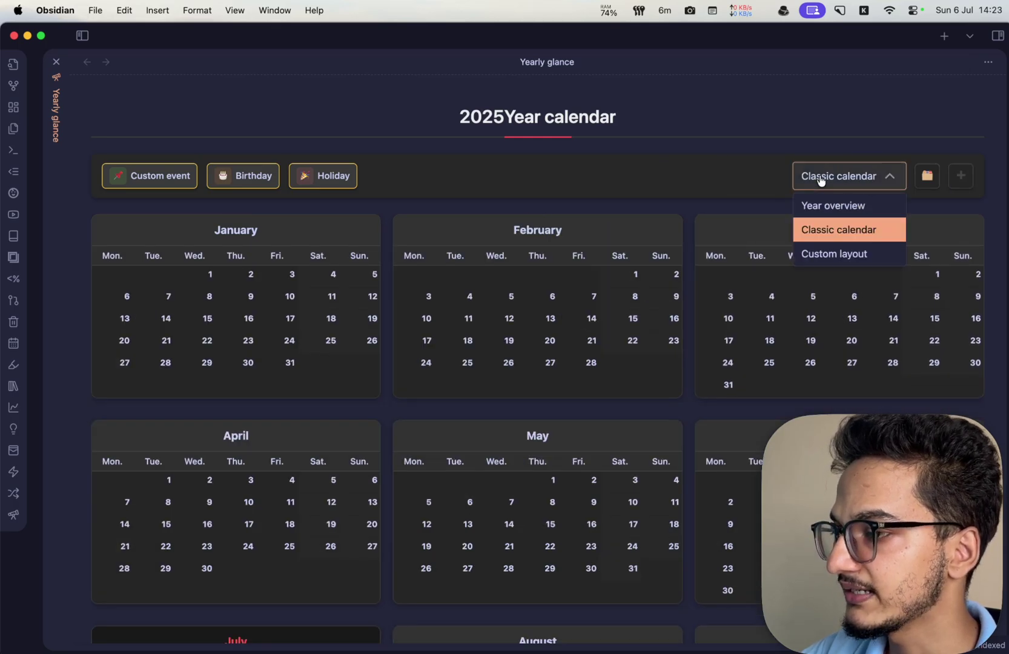
Switch to Custom layout, try 12x1, then settle on a 2x6 month grid.
left_click(827, 253)
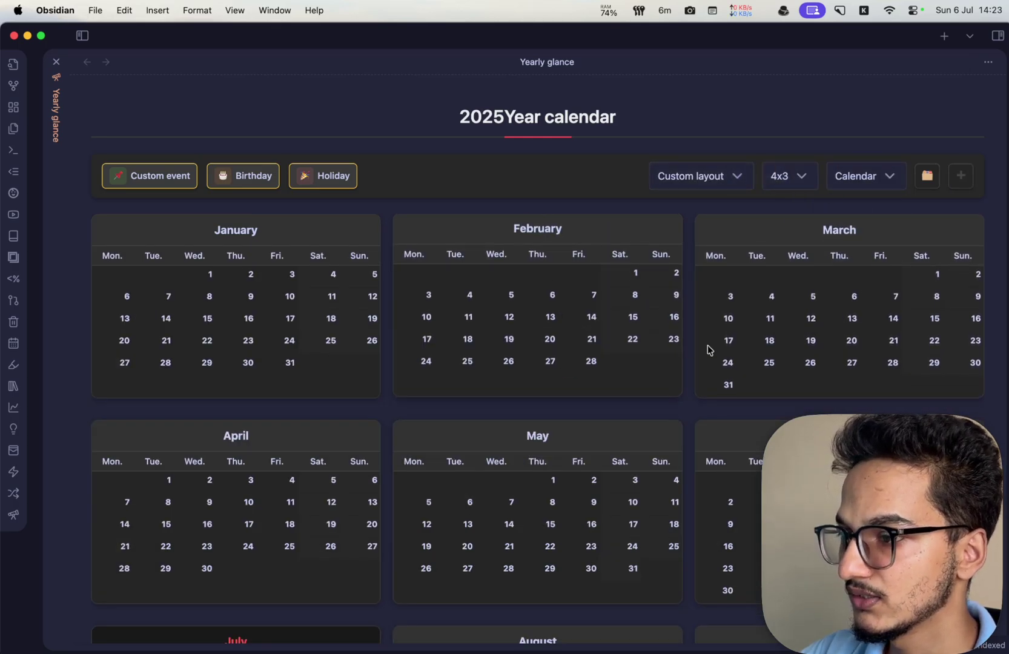
left_click(793, 175)
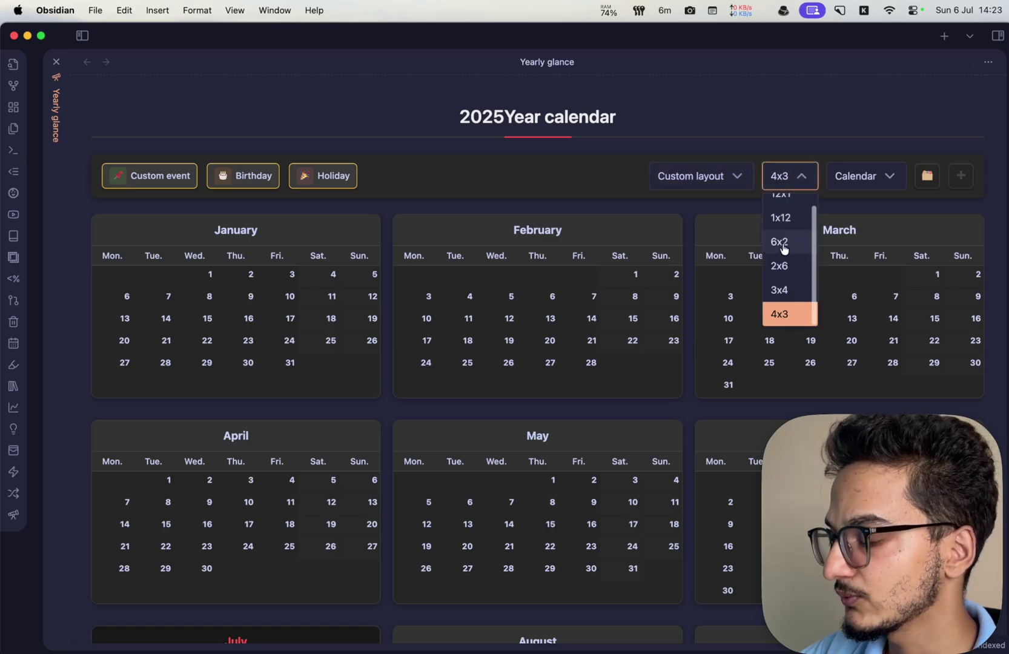
scroll(782, 248, "up", 1)
left_click(782, 205)
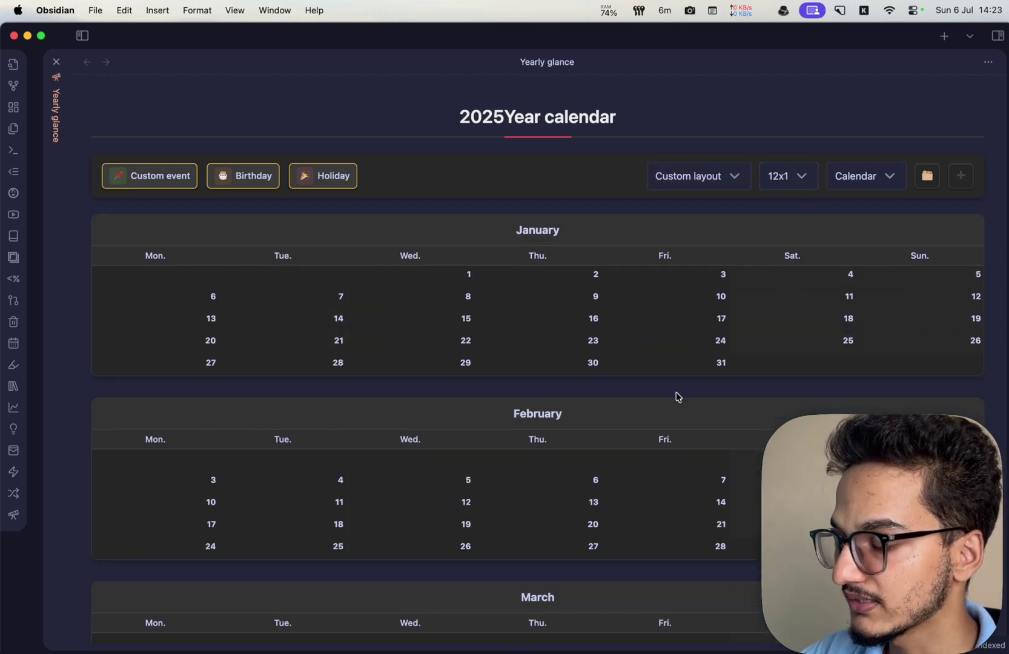
scroll(675, 394, "down", 5)
scroll(675, 395, "up", 5)
left_click(804, 175)
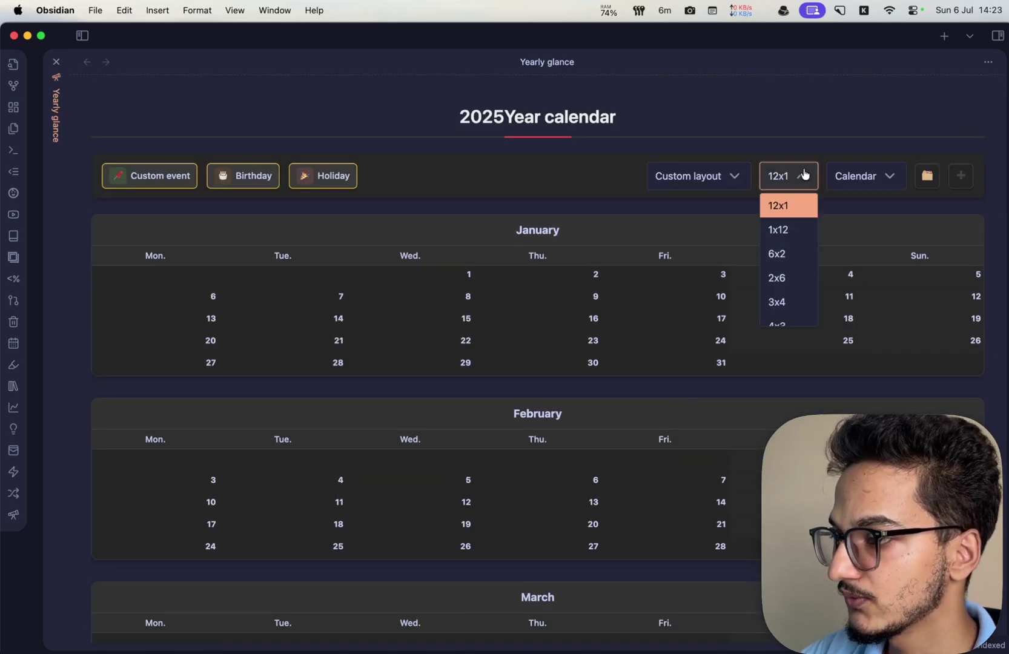
left_click(786, 278)
Show months as day lists, then switch back to calendar grids.
left_click(847, 175)
left_click(850, 229)
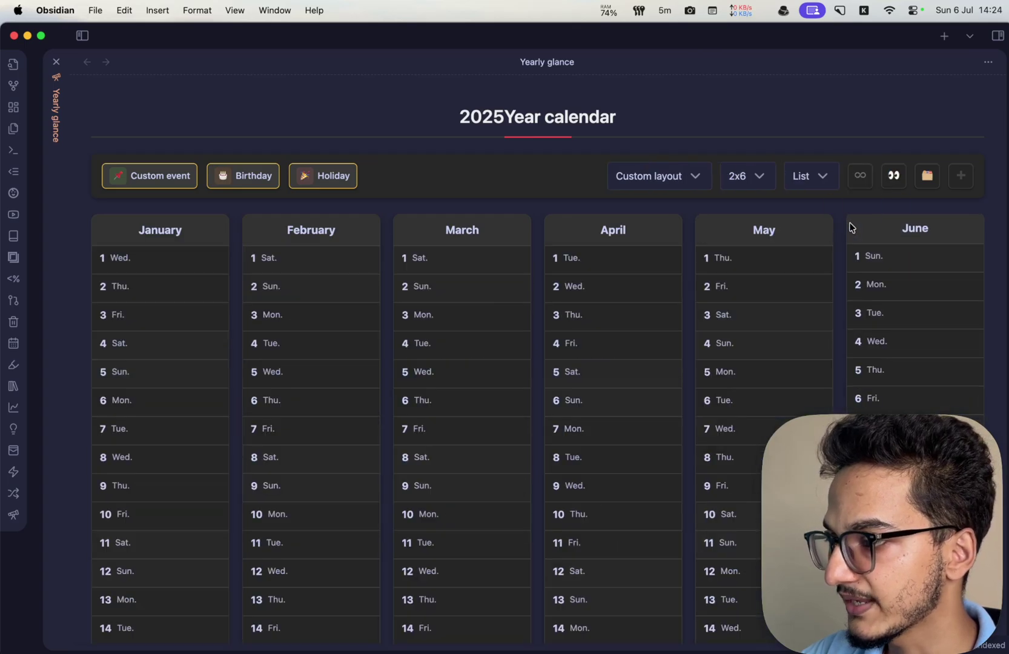
scroll(583, 395, "down", 5)
scroll(583, 394, "up", 5)
scroll(583, 395, "down", 10)
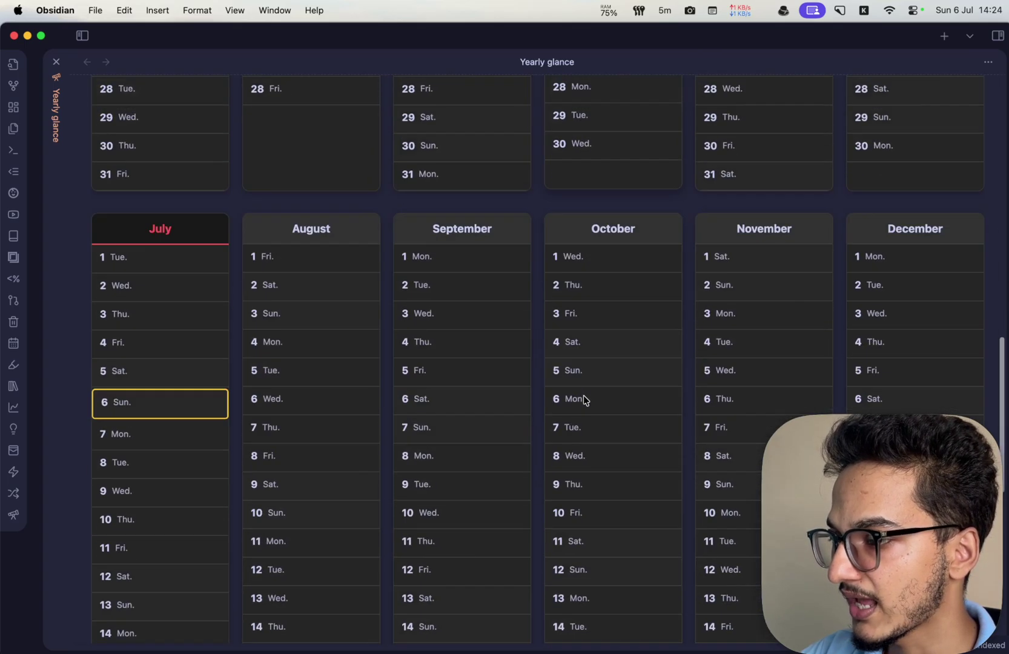
scroll(583, 395, "up", 10)
left_click(817, 181)
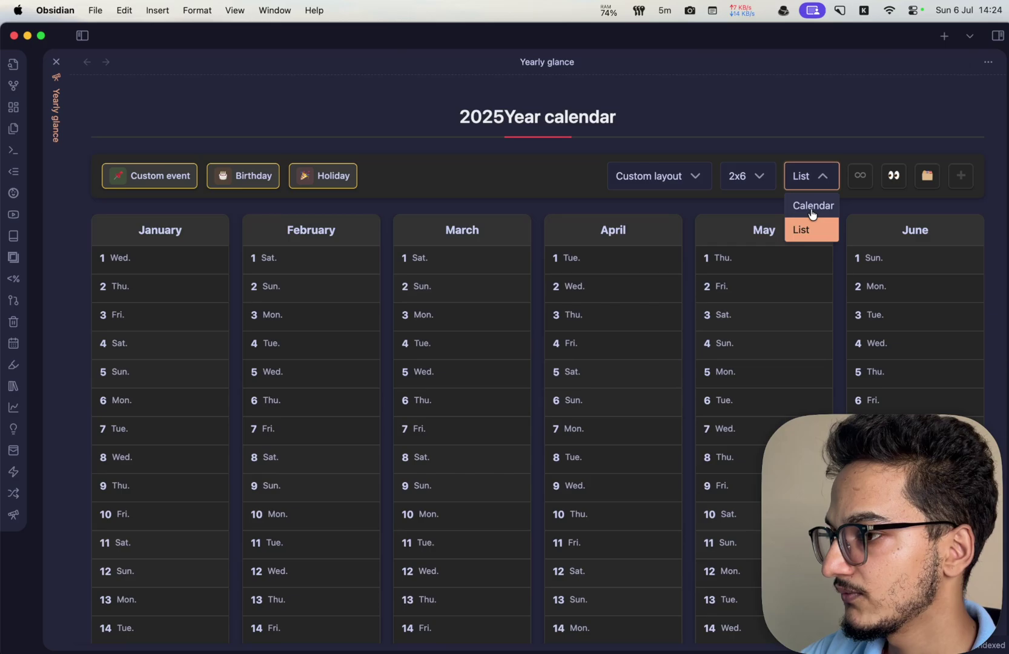
left_click(810, 209)
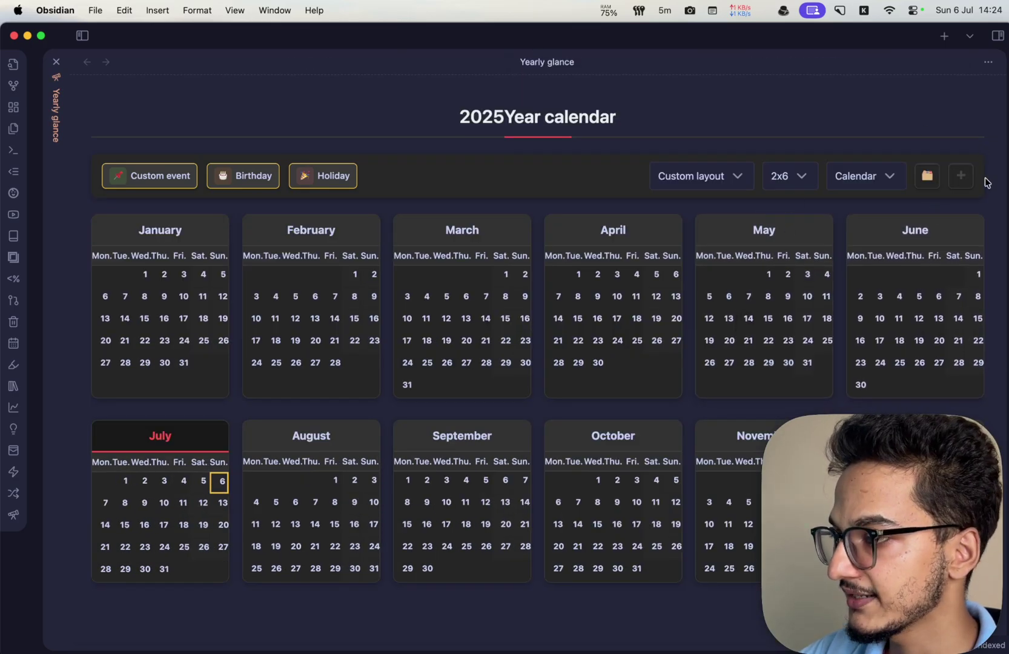
Add a Birthday event named 'New' dated 2025-07-06 and save it.
left_click(962, 175)
left_click(484, 200)
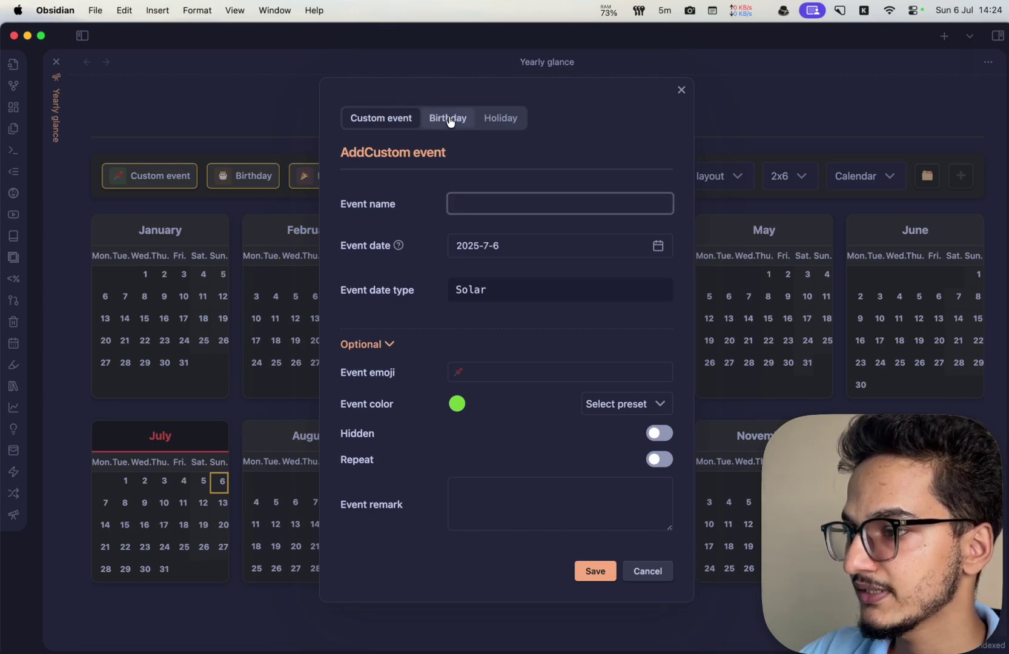
left_click(510, 118)
left_click(423, 119)
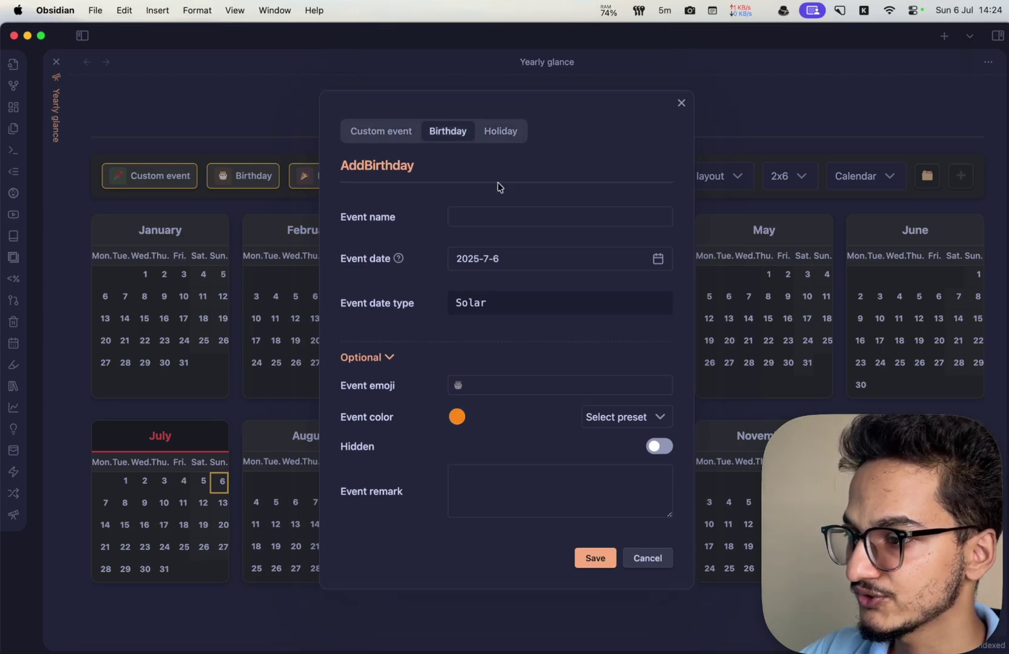
left_click(501, 220)
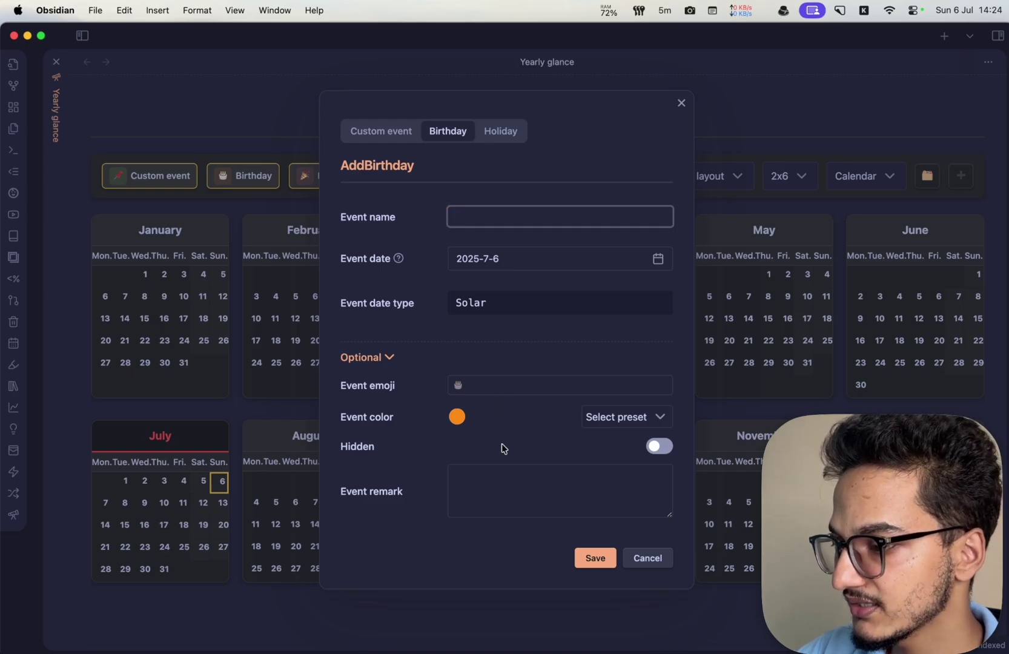
left_click(491, 478)
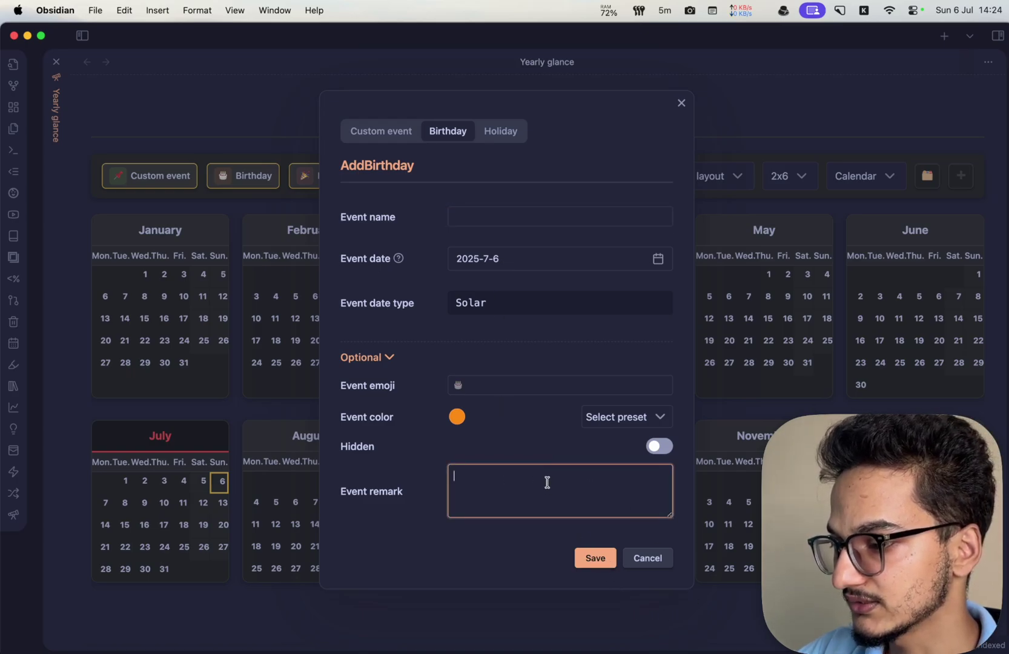
left_click(524, 217)
type("New")
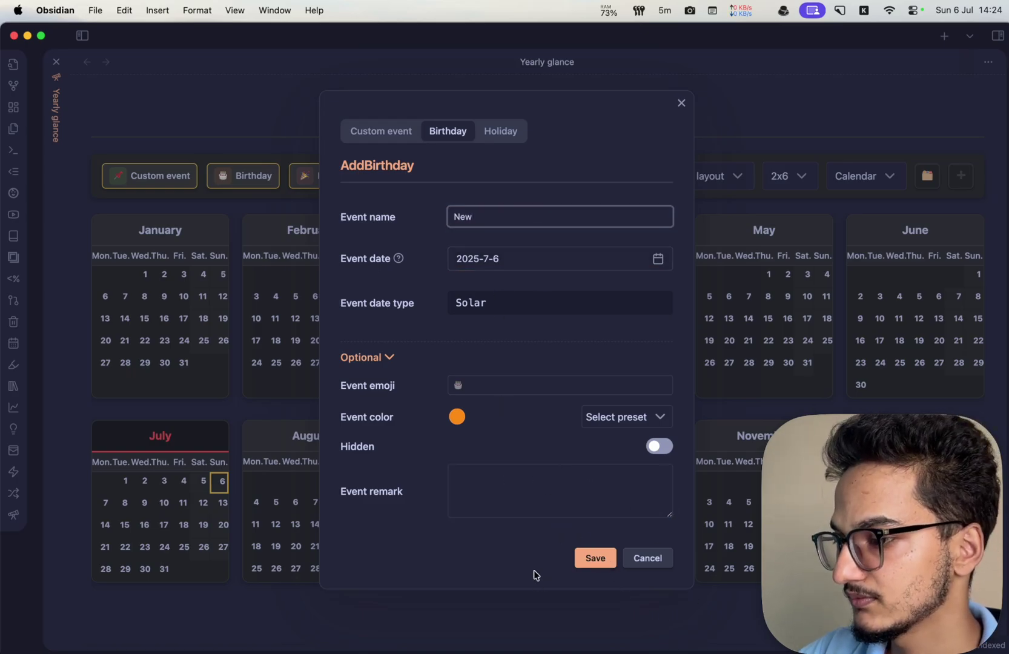
left_click(658, 259)
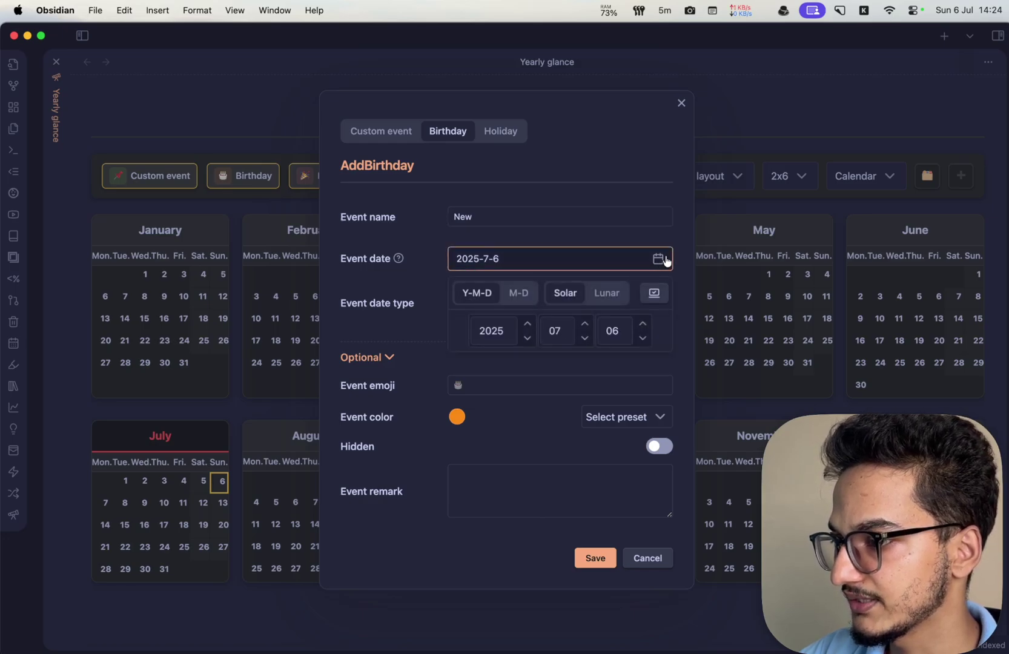
left_click(615, 334)
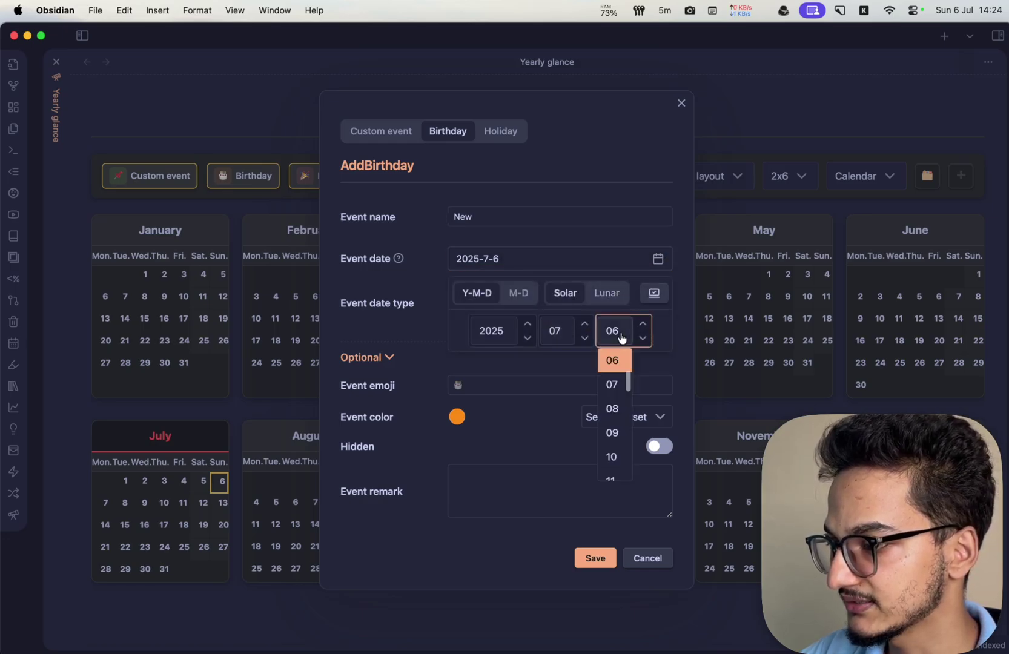
key("Escape")
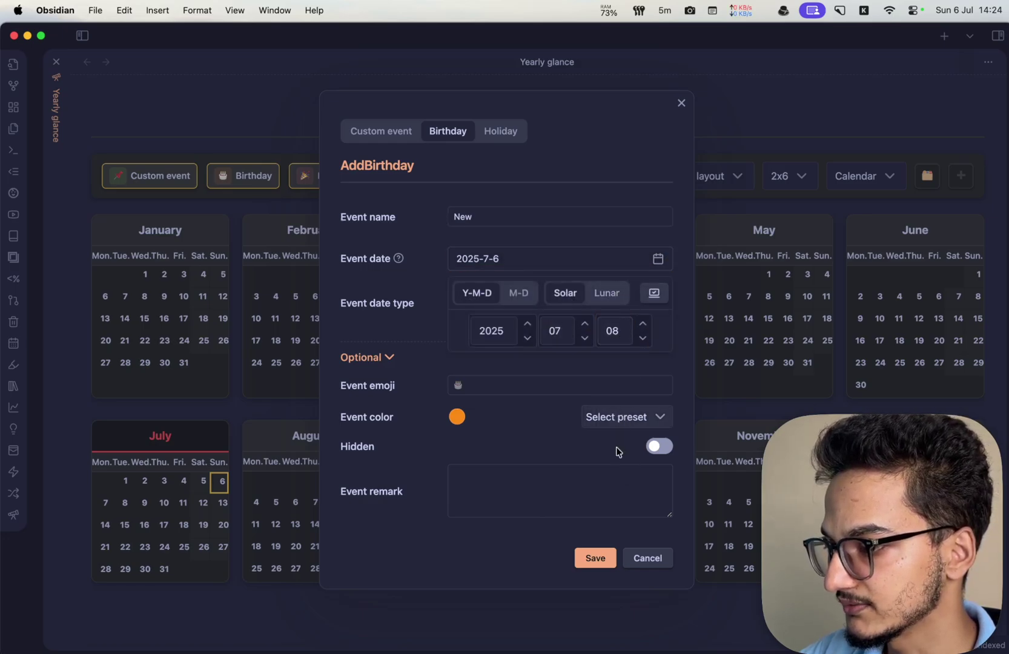
left_click(610, 565)
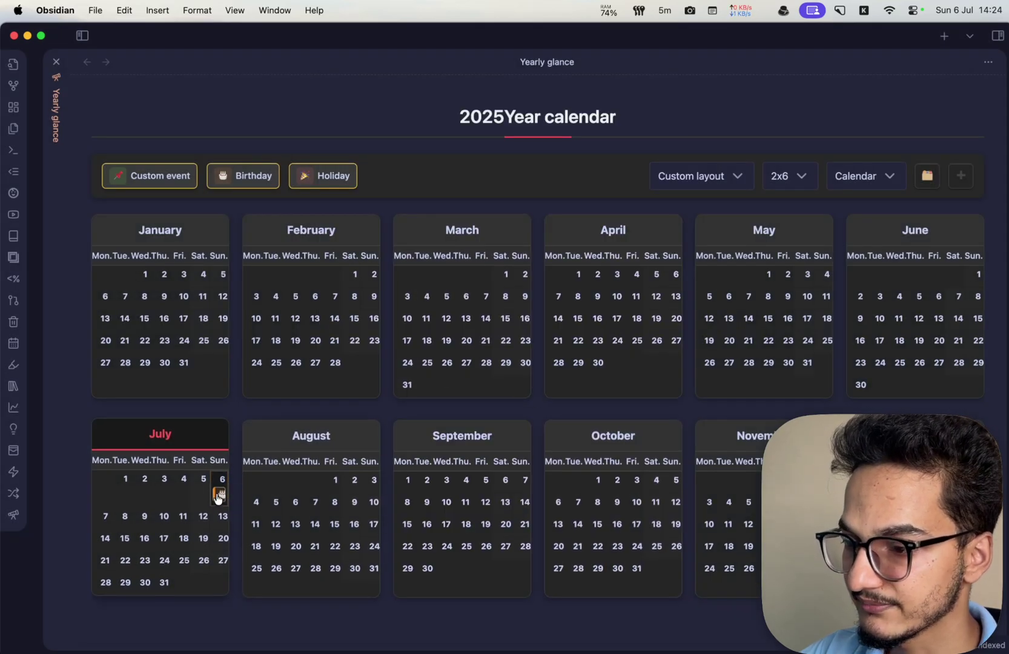
Return to the Year overview and hide empty days, leaving only July 6's New birthday.
mouse_move(225, 482)
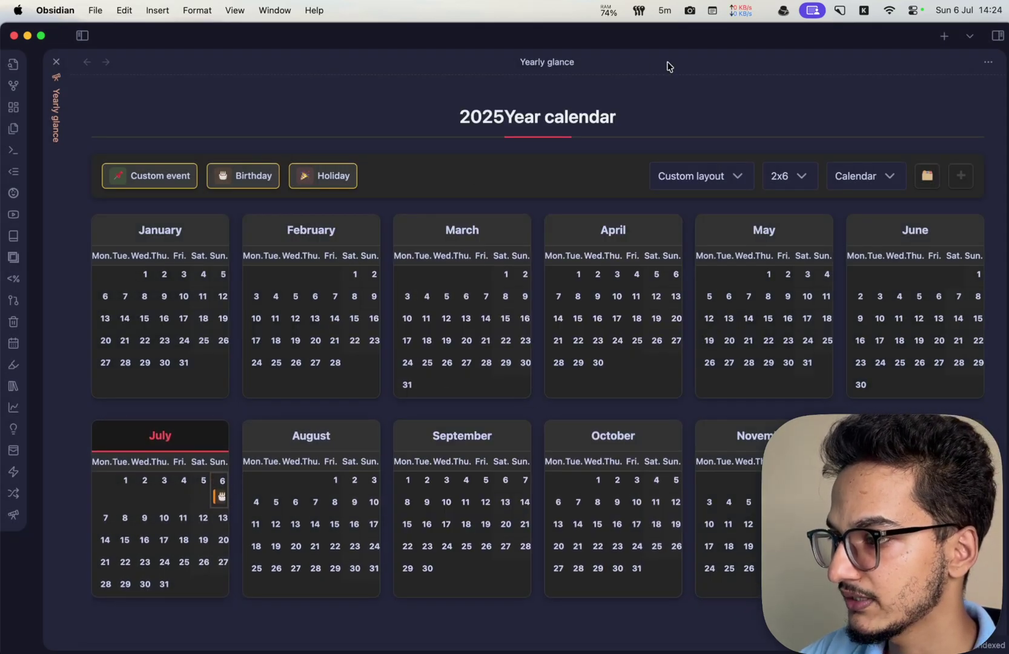
left_click(787, 176)
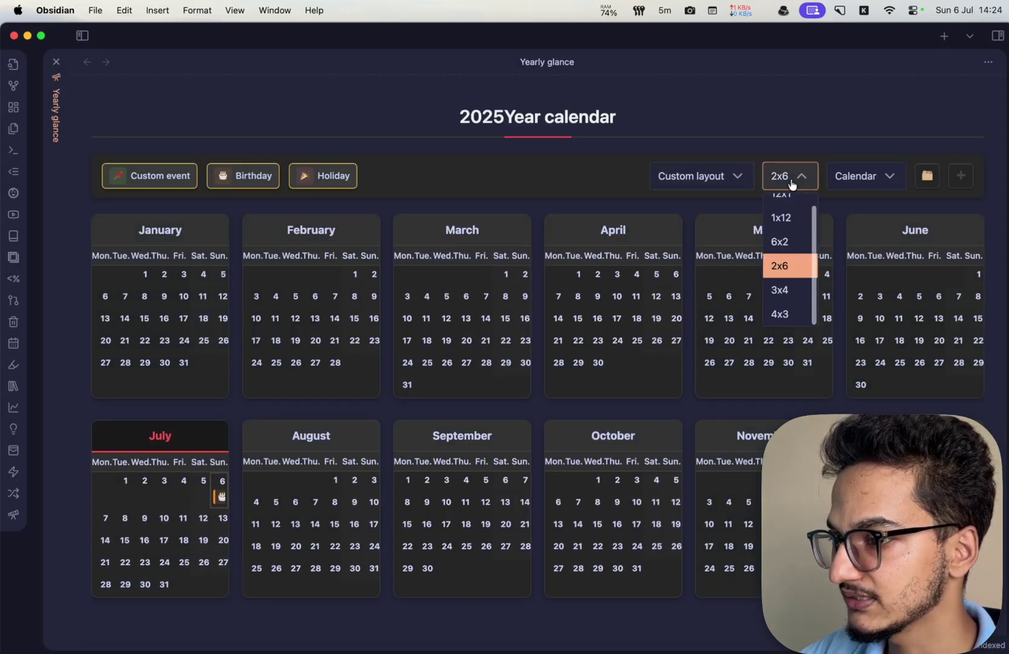
left_click(696, 181)
left_click(696, 242)
scroll(507, 427, "up", 7)
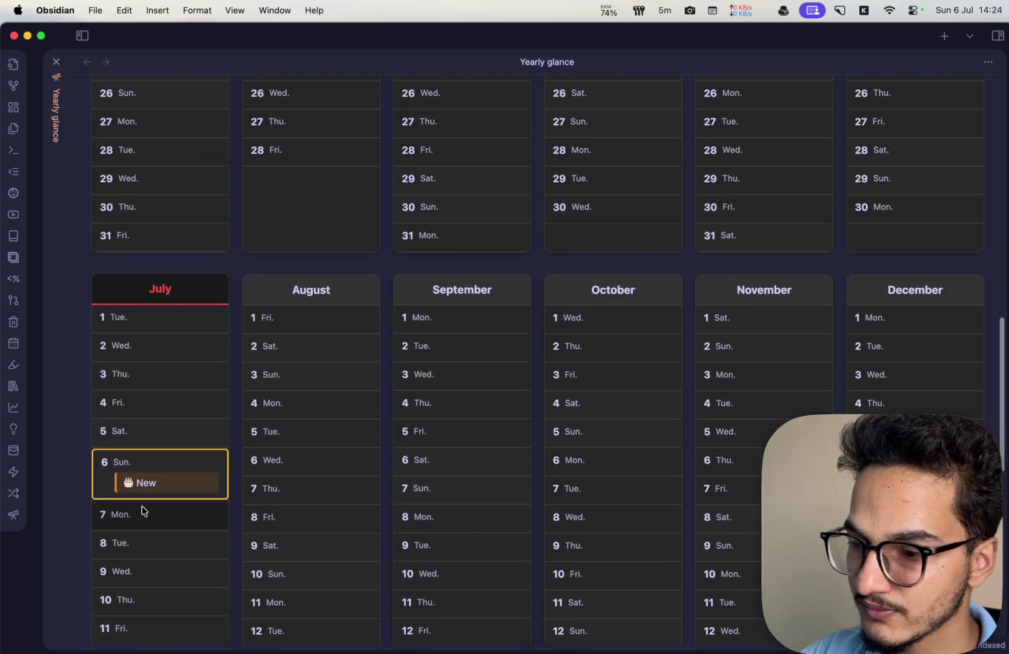
scroll(209, 480, "up", 15)
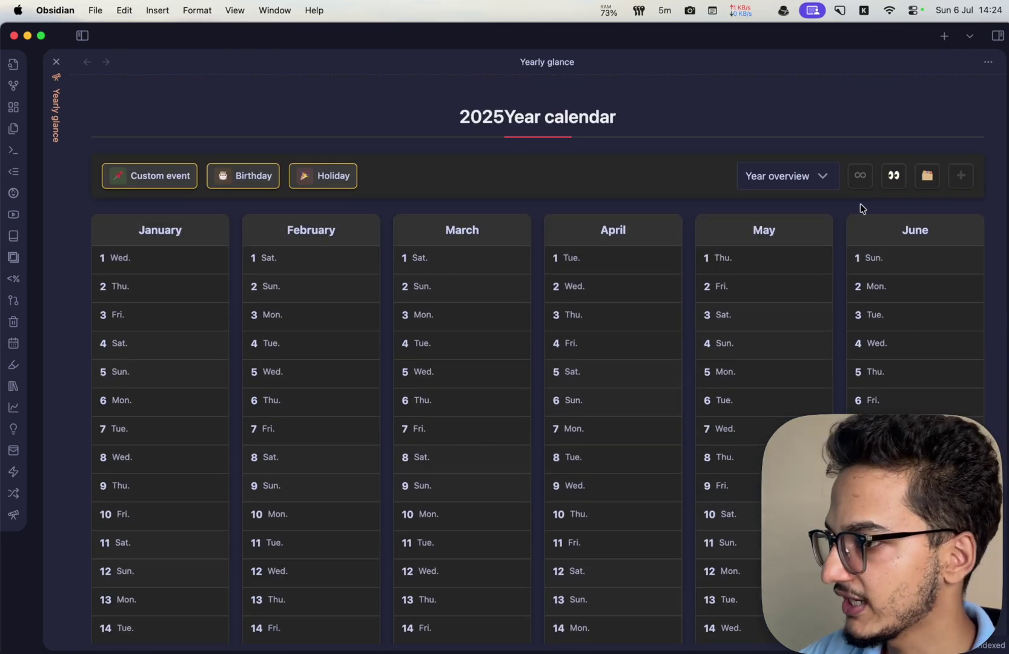
left_click(892, 176)
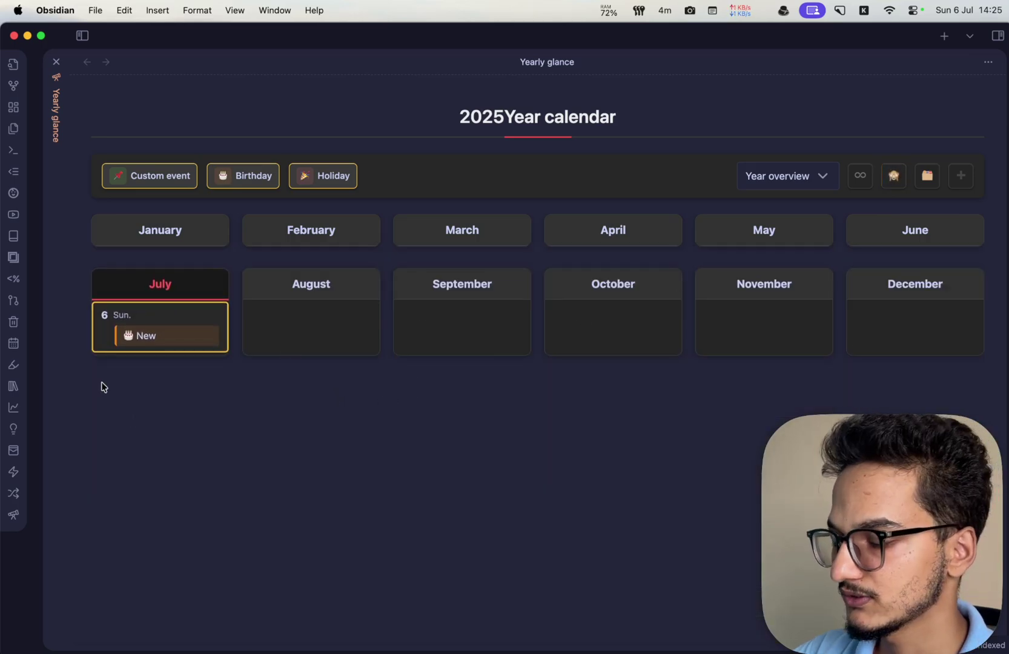
Open the community plugin browser from Obsidian's settings.
key("super+comma")
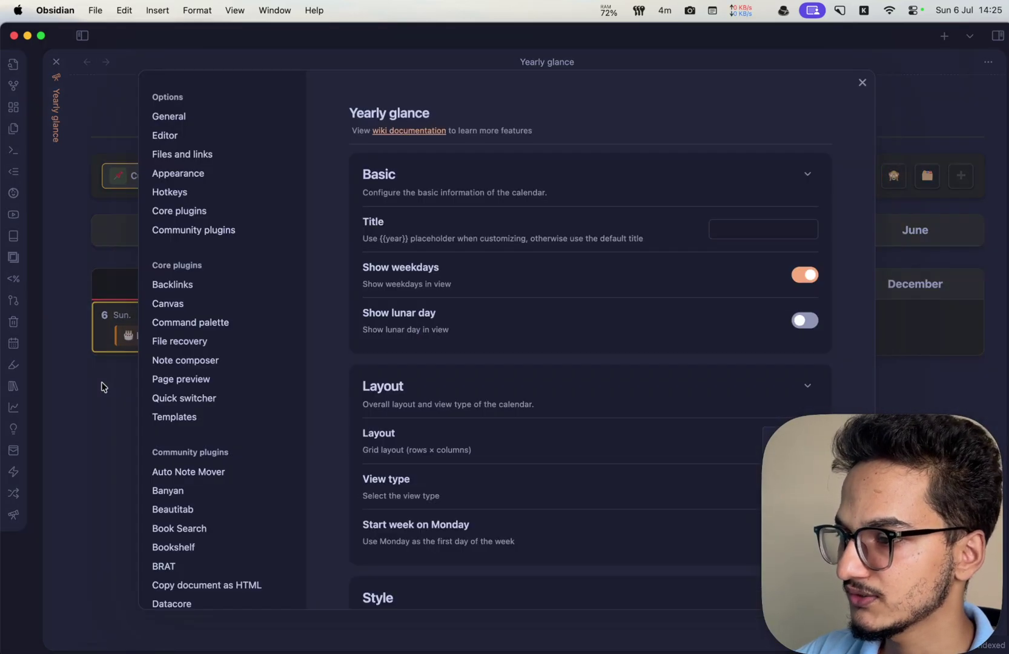
left_click(263, 229)
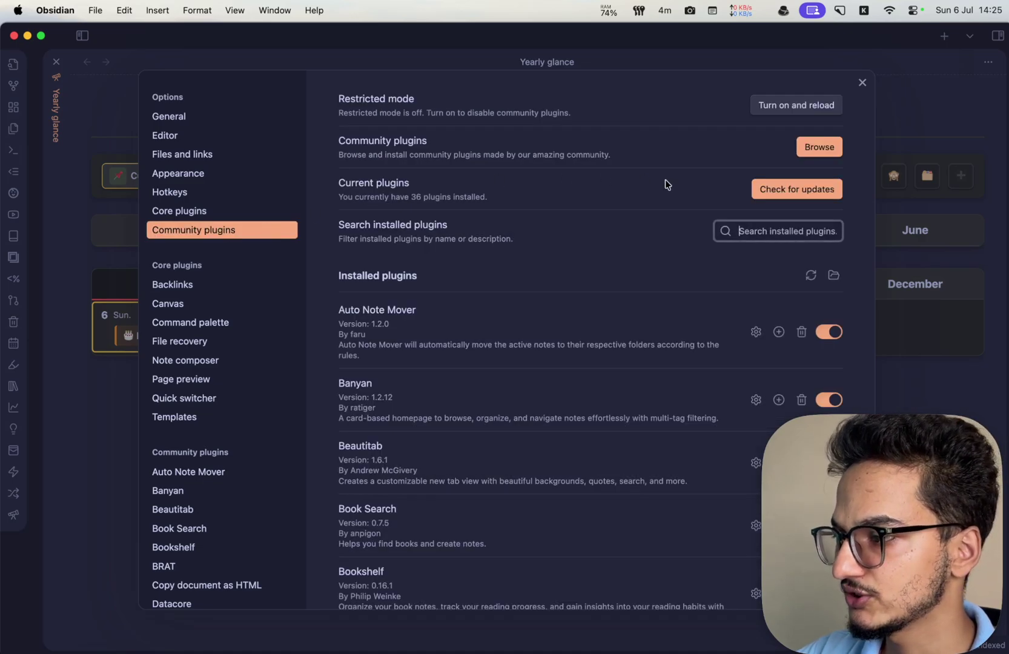
left_click(818, 147)
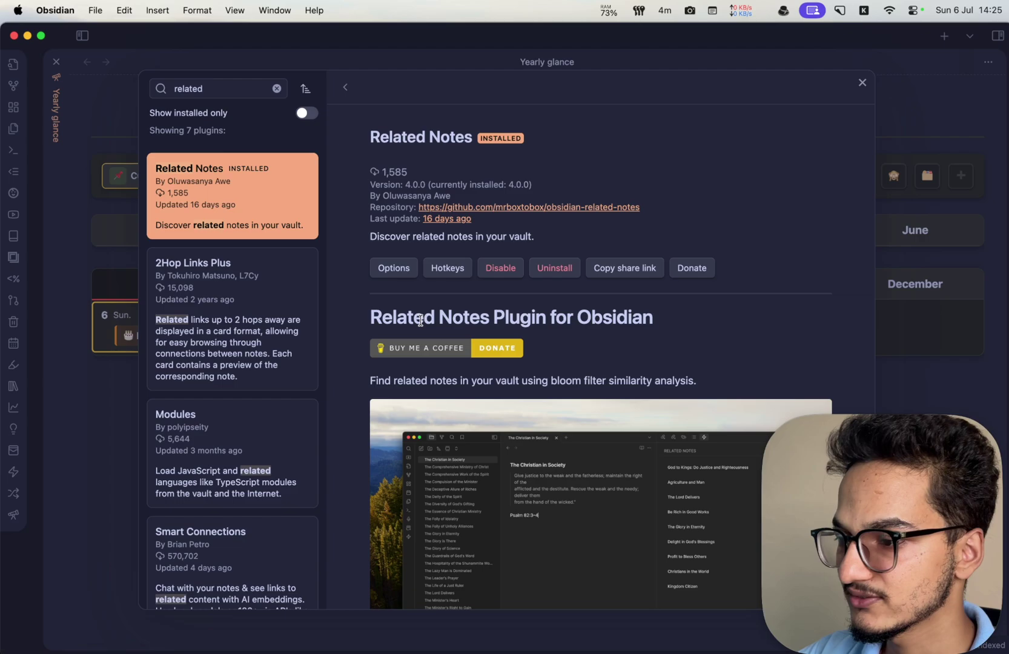
Read the Related Notes plugin description, selecting its related-notes and bloom filter sentences, then close it.
triple_click(447, 381)
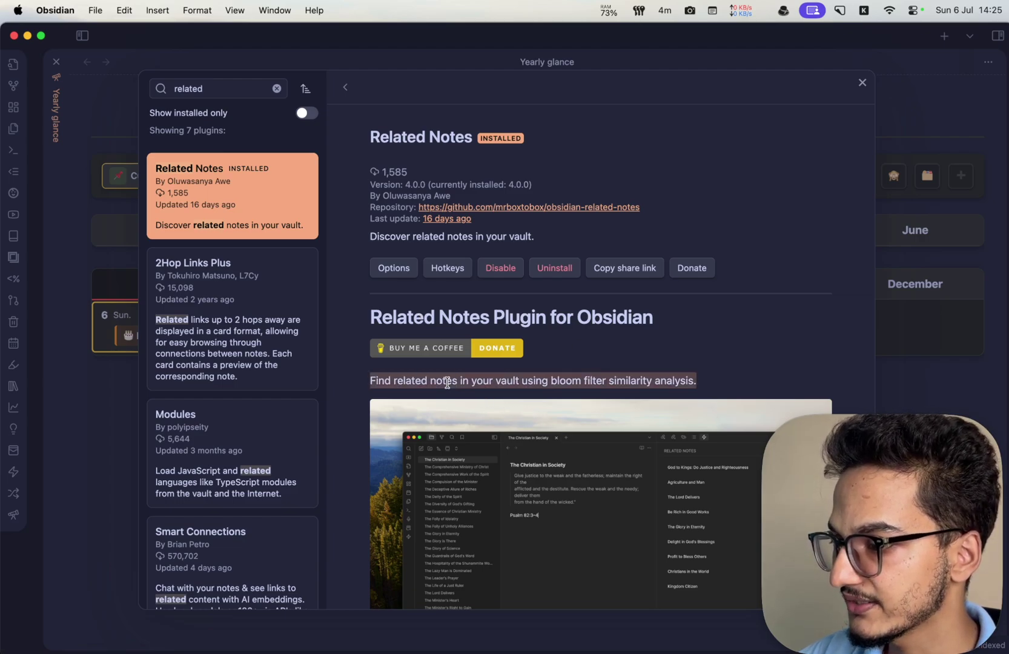
scroll(448, 387, "down", 5)
scroll(449, 386, "up", 4)
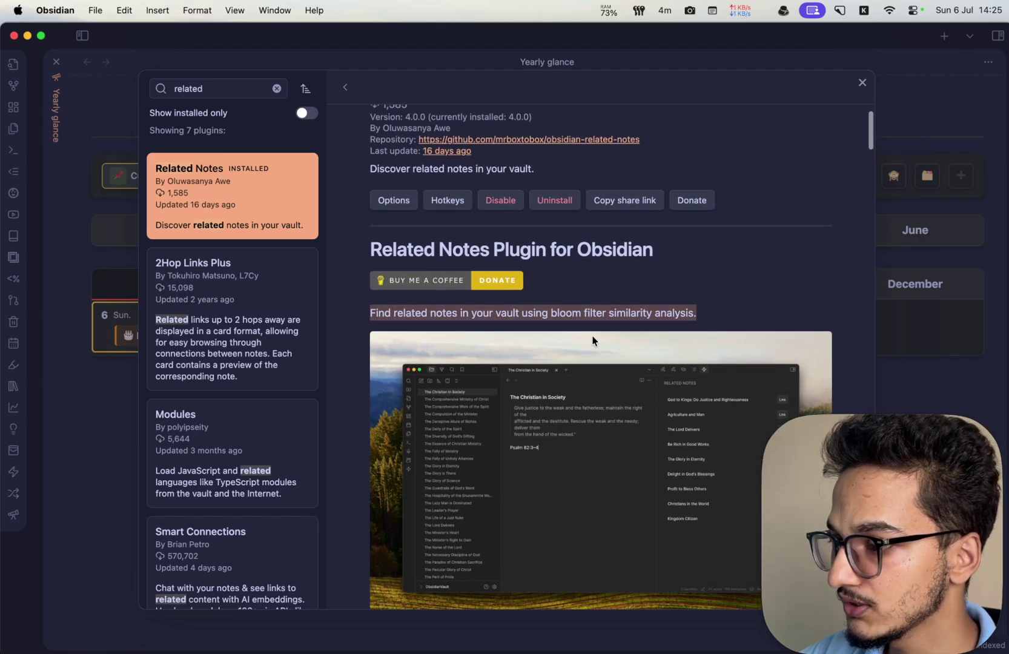
triple_click(586, 312)
scroll(520, 311, "down", 3)
scroll(519, 311, "down", 10)
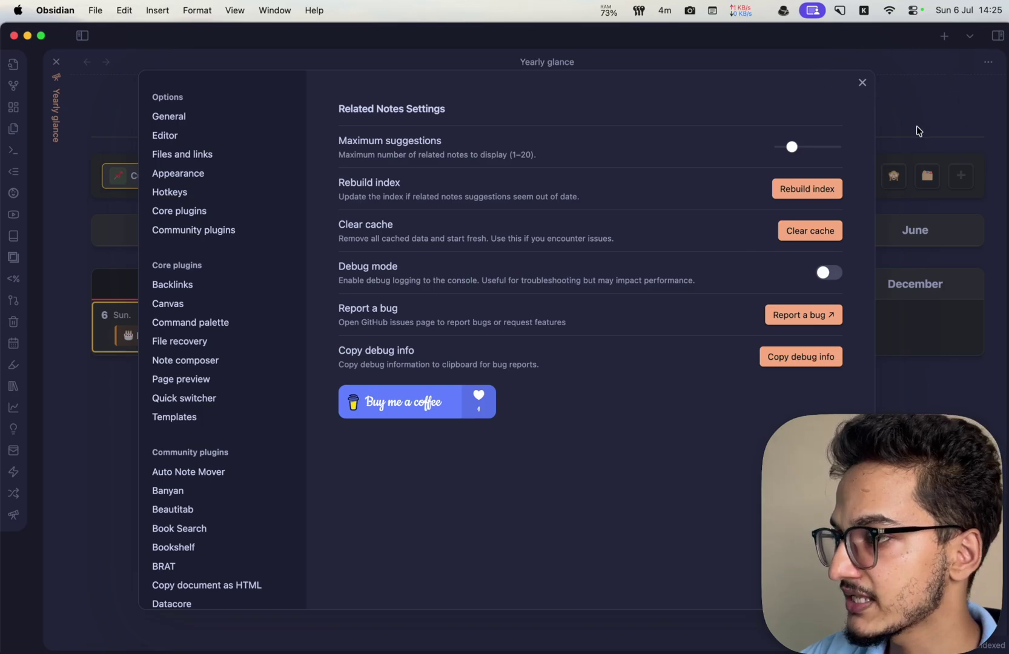
left_click(914, 85)
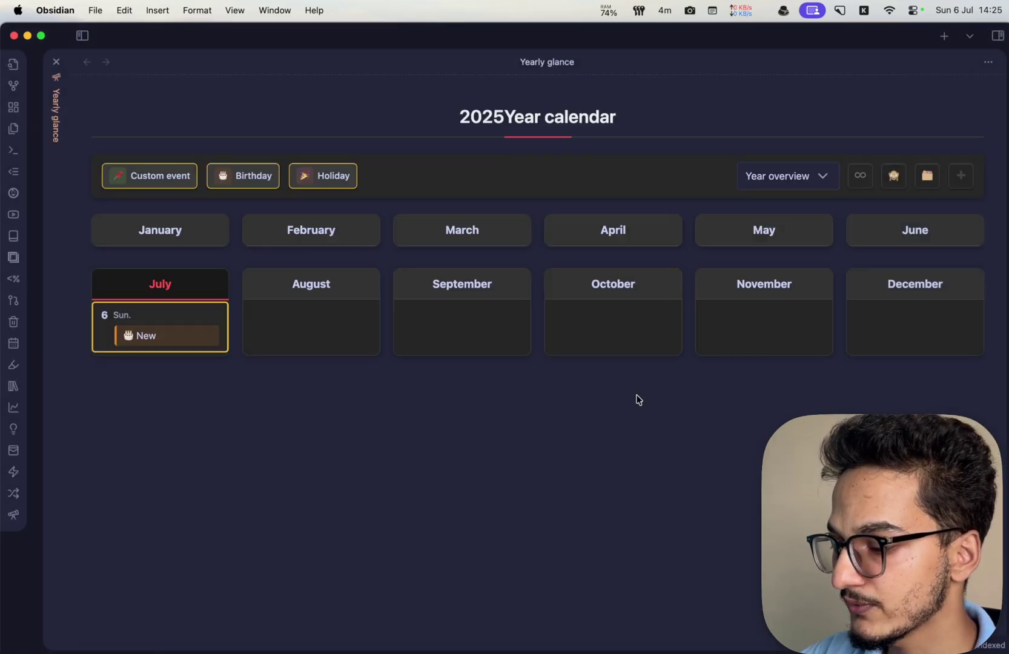
Open the You Can Just Do Things note with the Related Notes sidebar showing.
key("super+w")
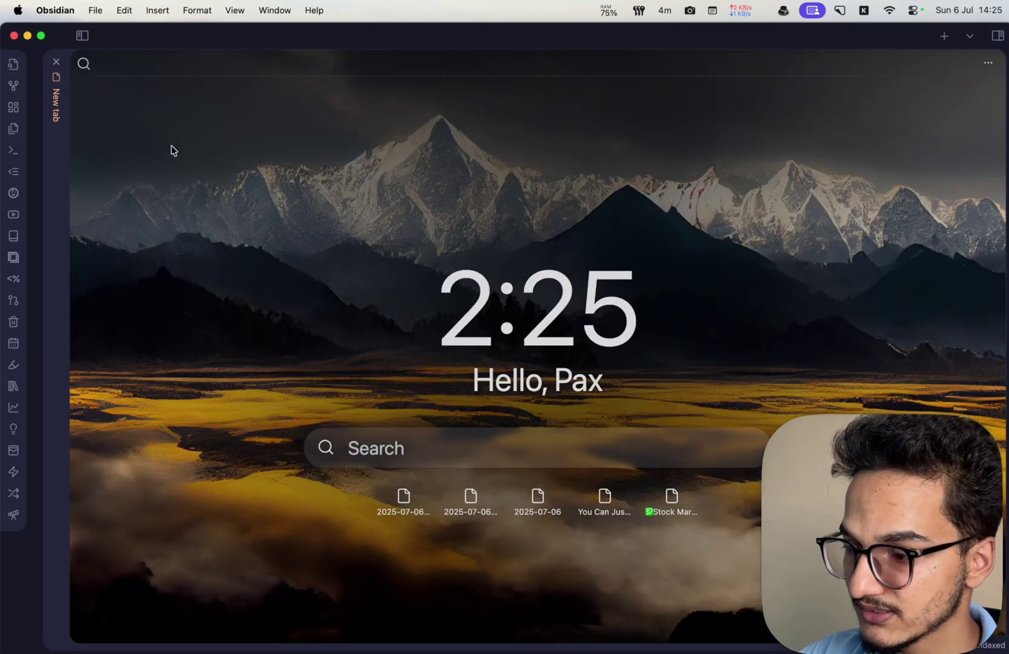
left_click(604, 499)
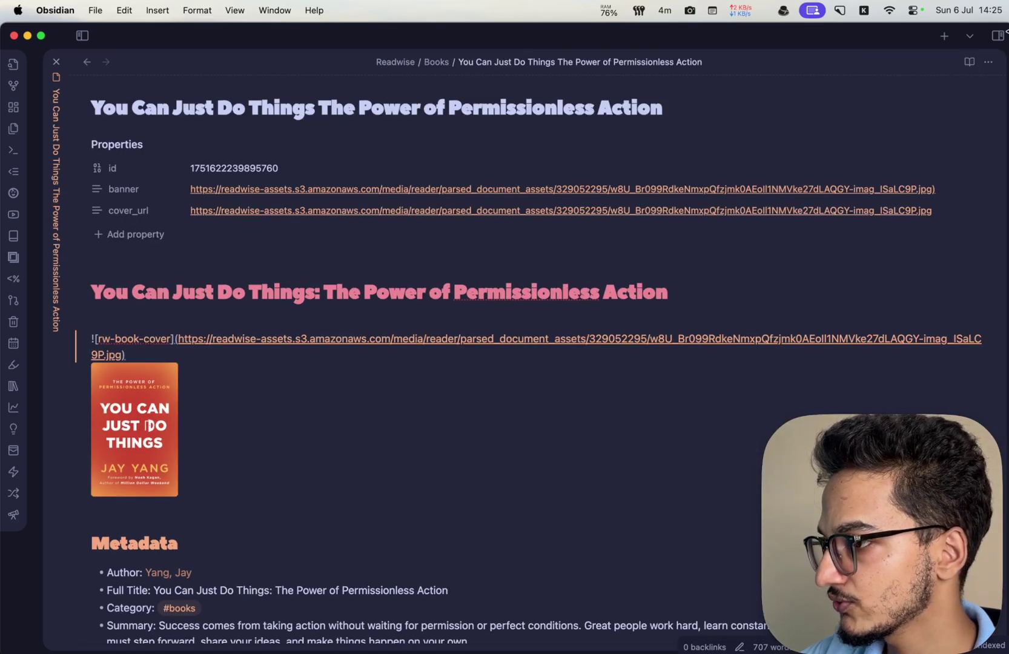
left_click(999, 38)
left_click(999, 38)
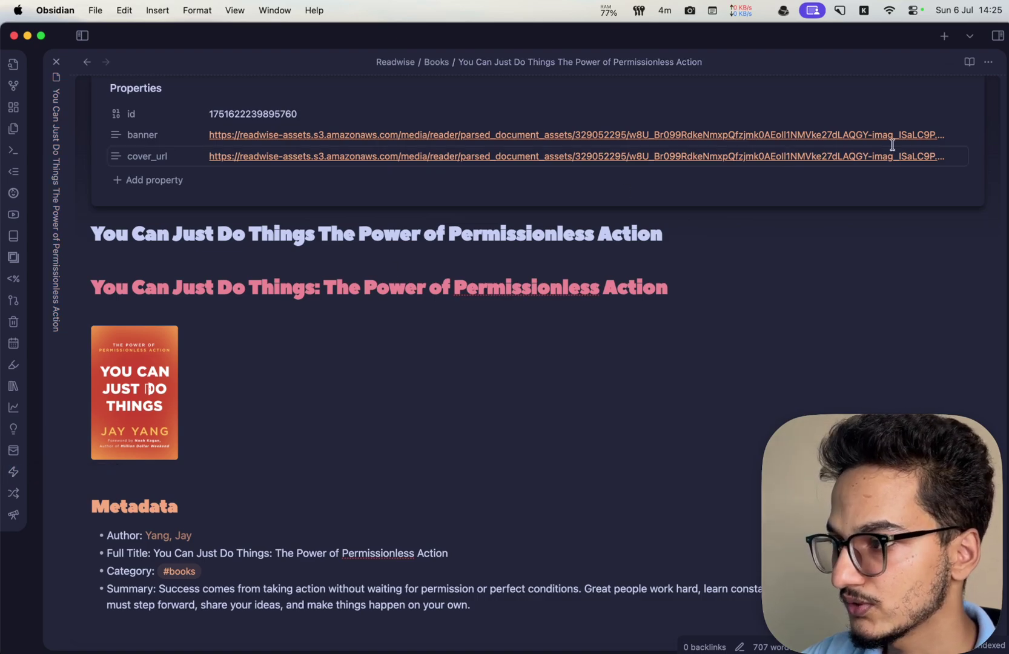
left_click(999, 38)
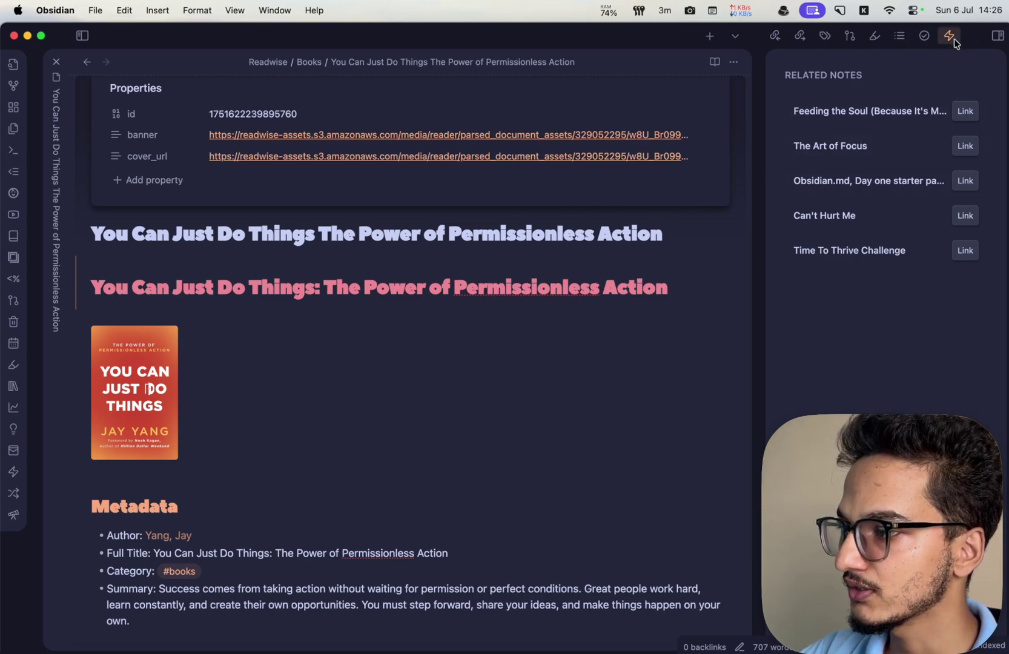
Place the cursor at the note's second heading and scroll through the note.
left_click(696, 288)
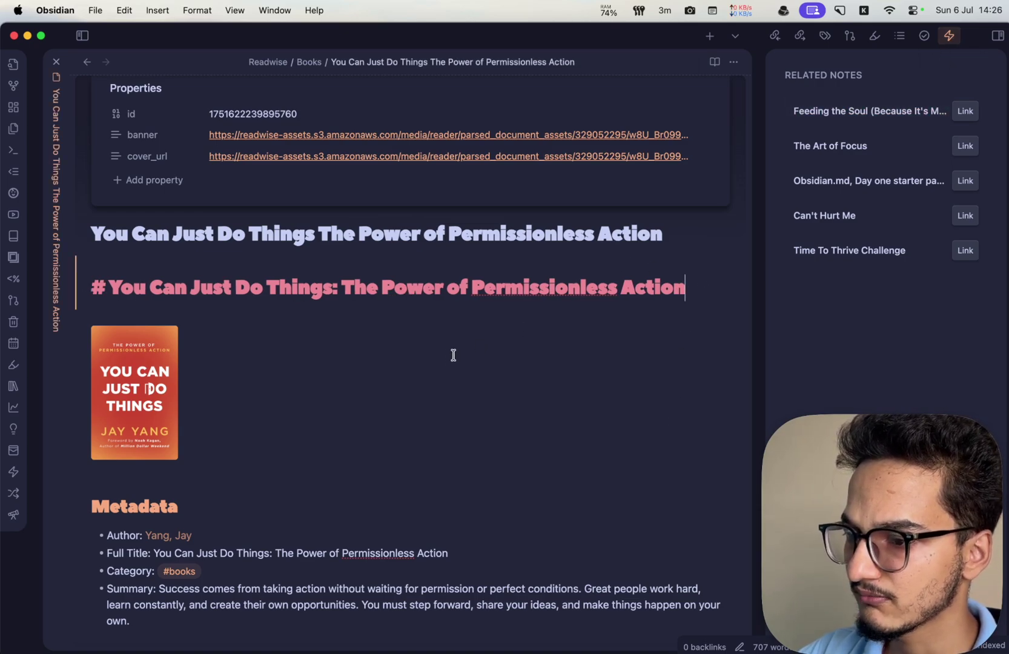
scroll(451, 364, "down", 2)
scroll(245, 350, "up", 2)
scroll(431, 408, "down", 4)
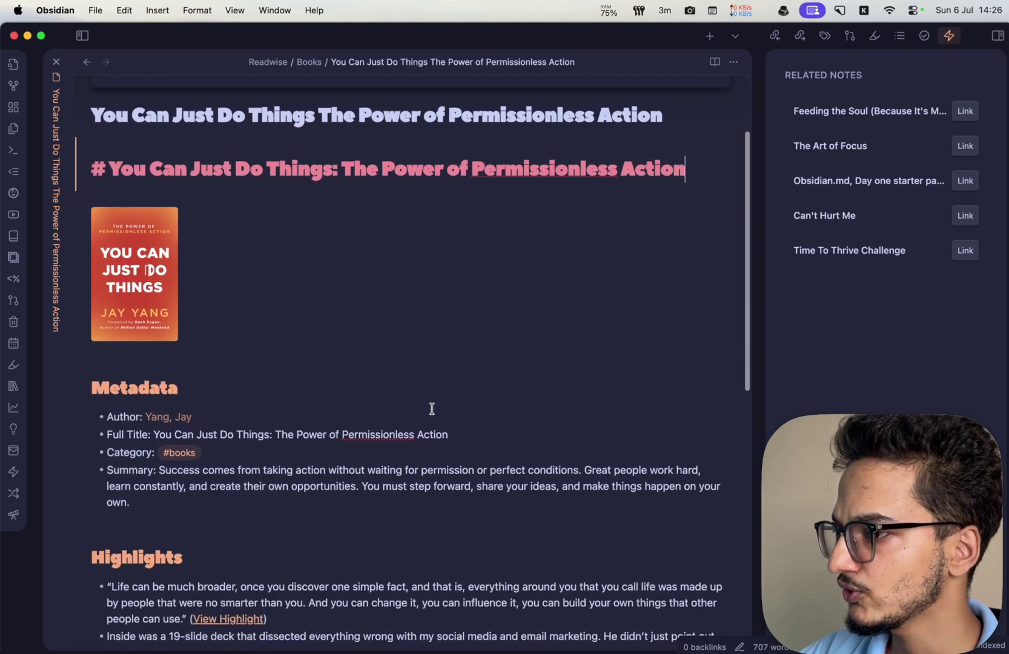
scroll(431, 409, "down", 2)
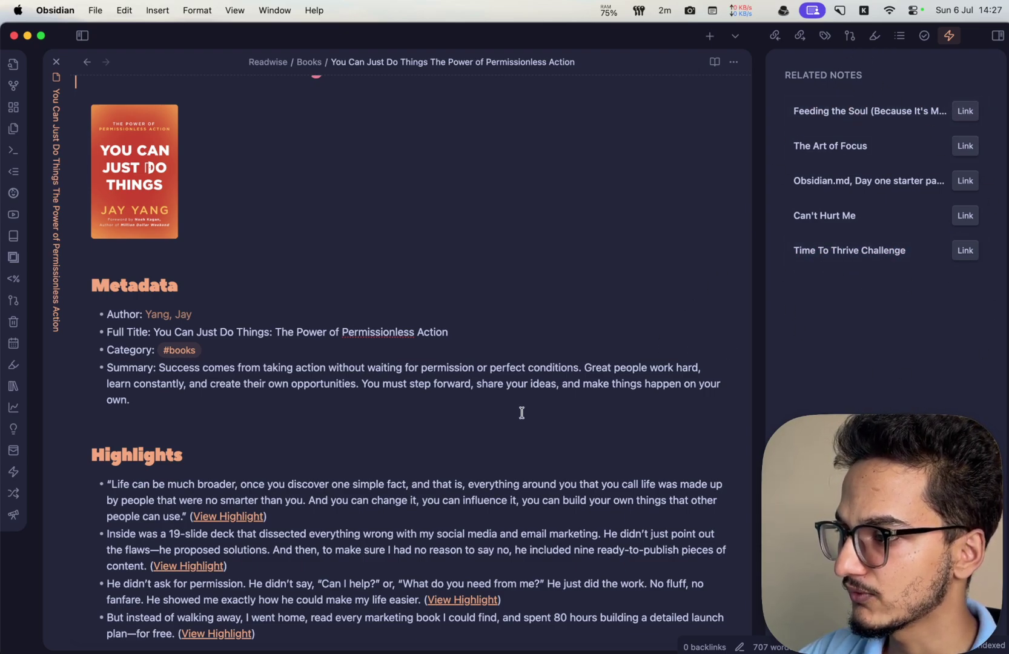
scroll(547, 328, "up", 1)
scroll(545, 330, "down", 3)
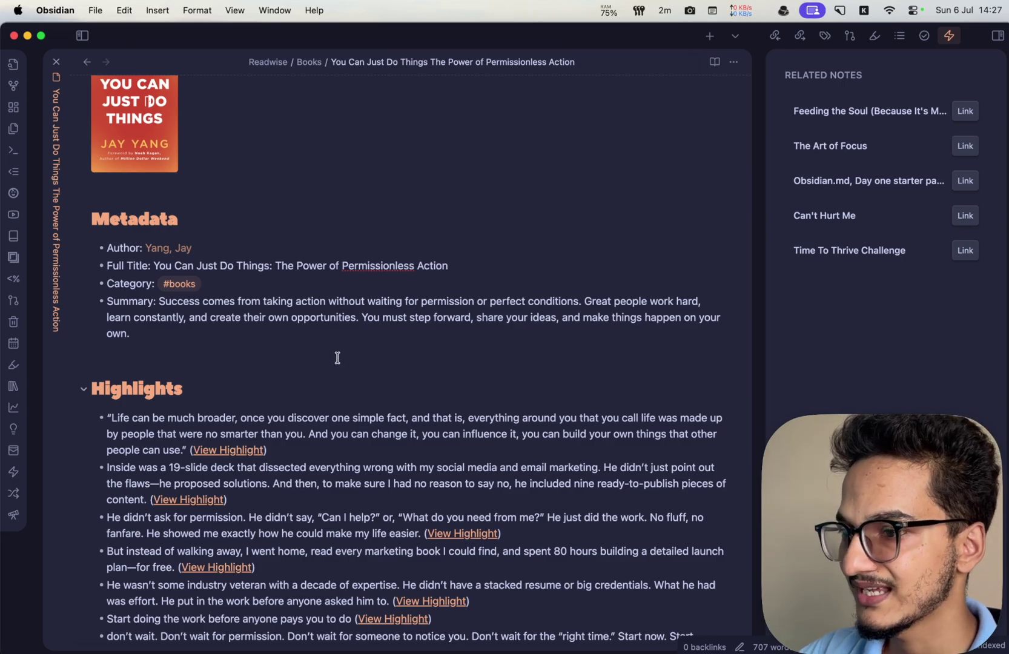
Raise Related Notes' maximum suggestions above 5, then reopen the You Can Just Do Things note.
key("super+comma")
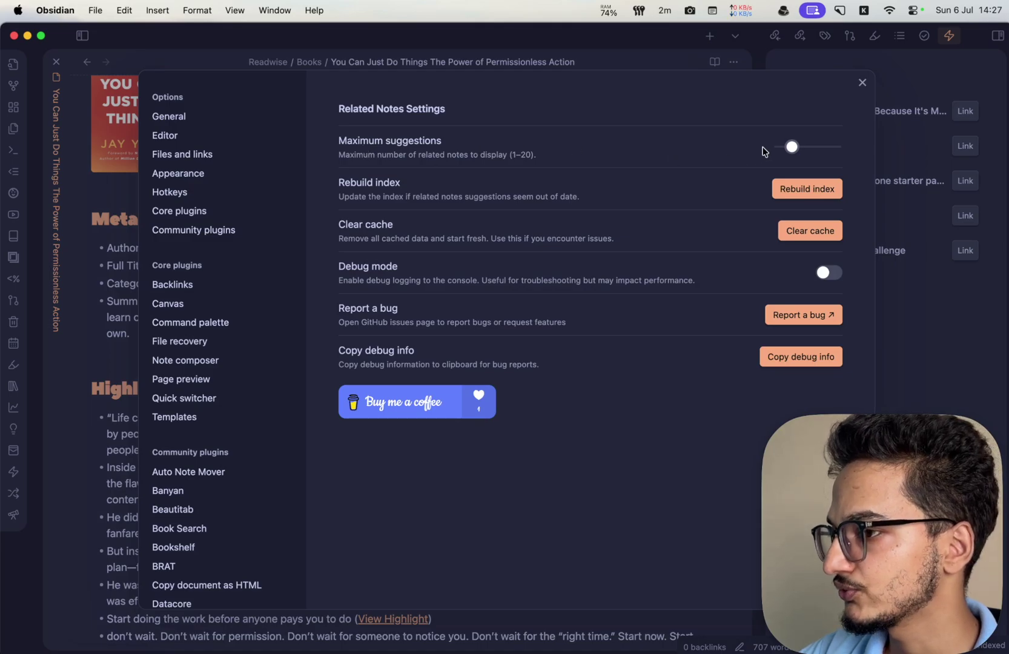
mouse_move(785, 150)
left_click_drag(787, 149, 817, 150)
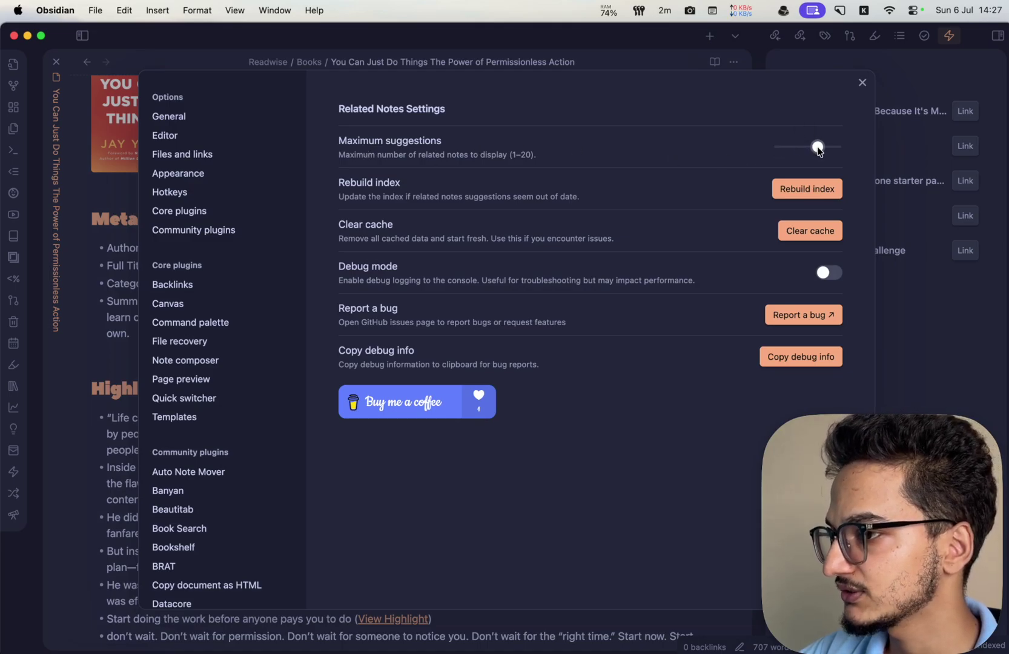
left_click(861, 82)
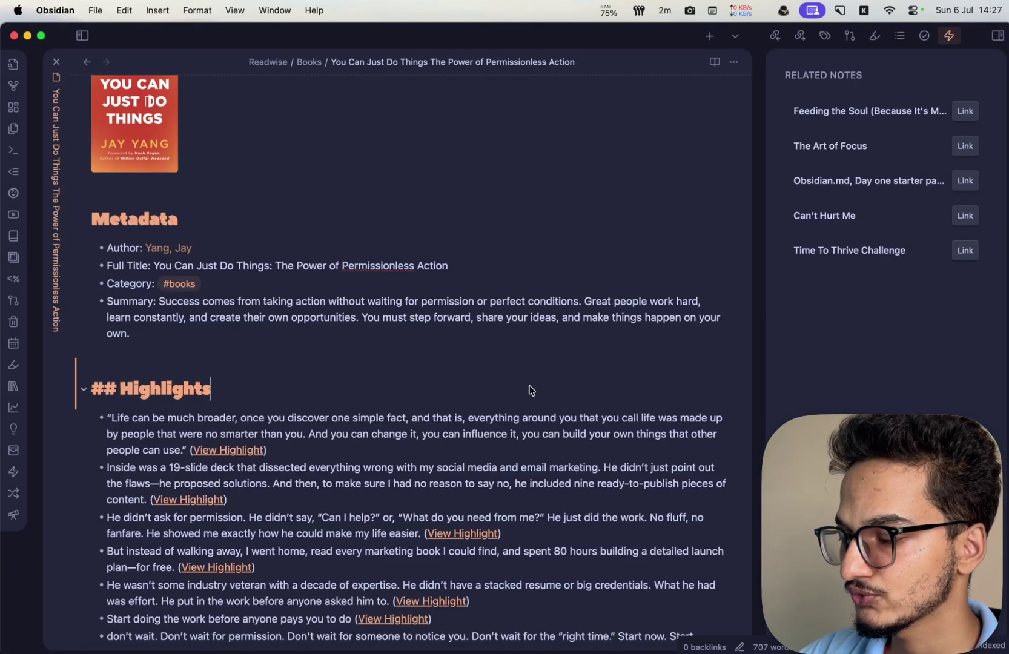
key("super+t")
left_click(477, 500)
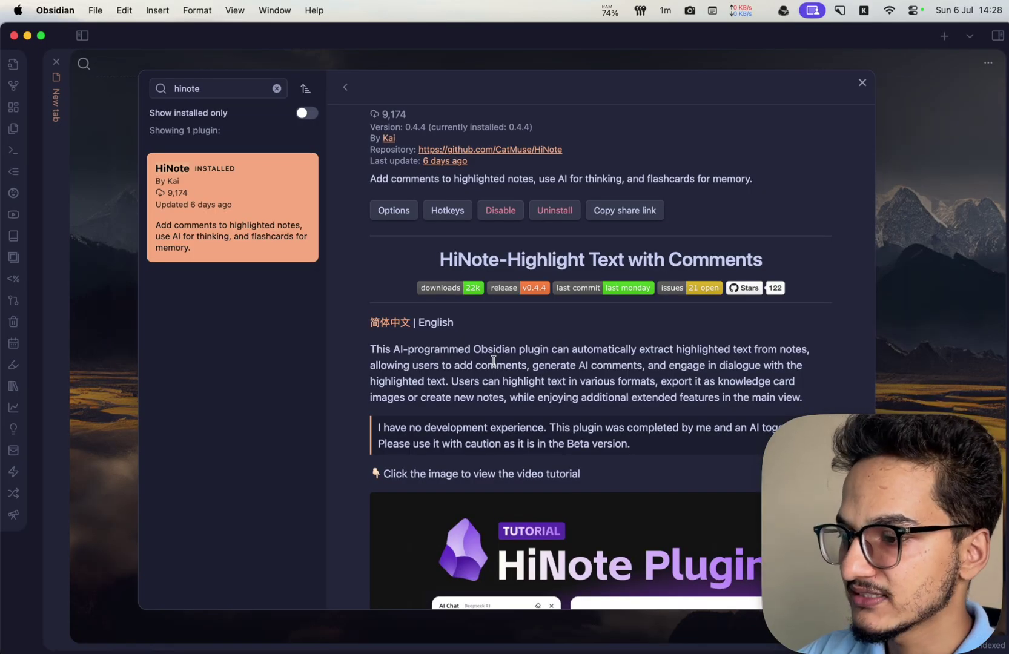
Select HiNote's description text from AI-programmed through the sentence on highlight formats and exports.
scroll(494, 360, "up", 2)
left_click_drag(478, 439, 417, 410)
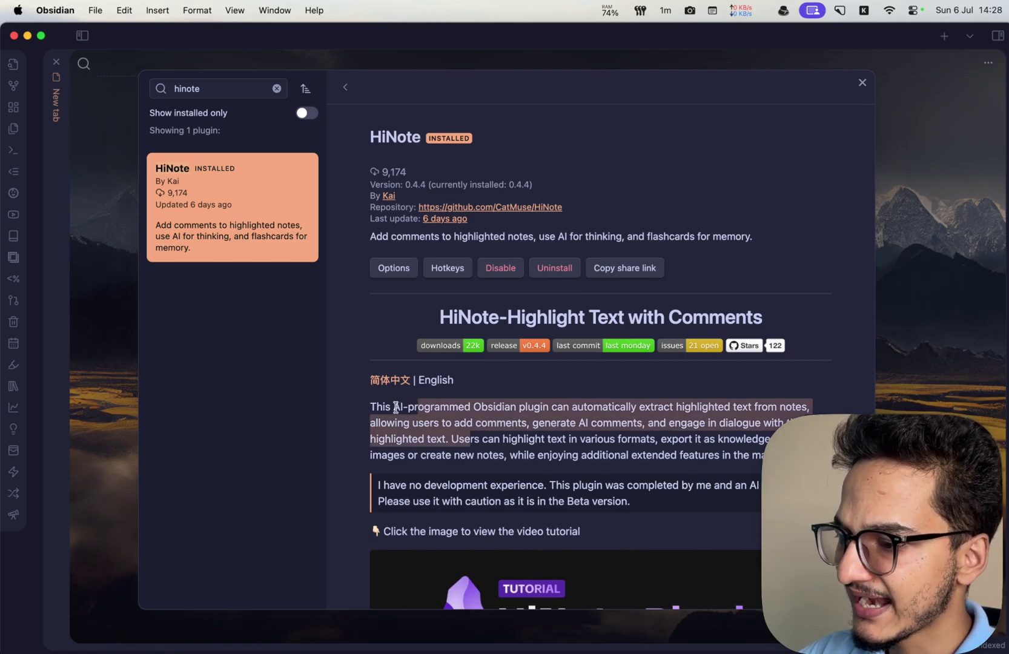
left_click_drag(395, 406, 393, 407)
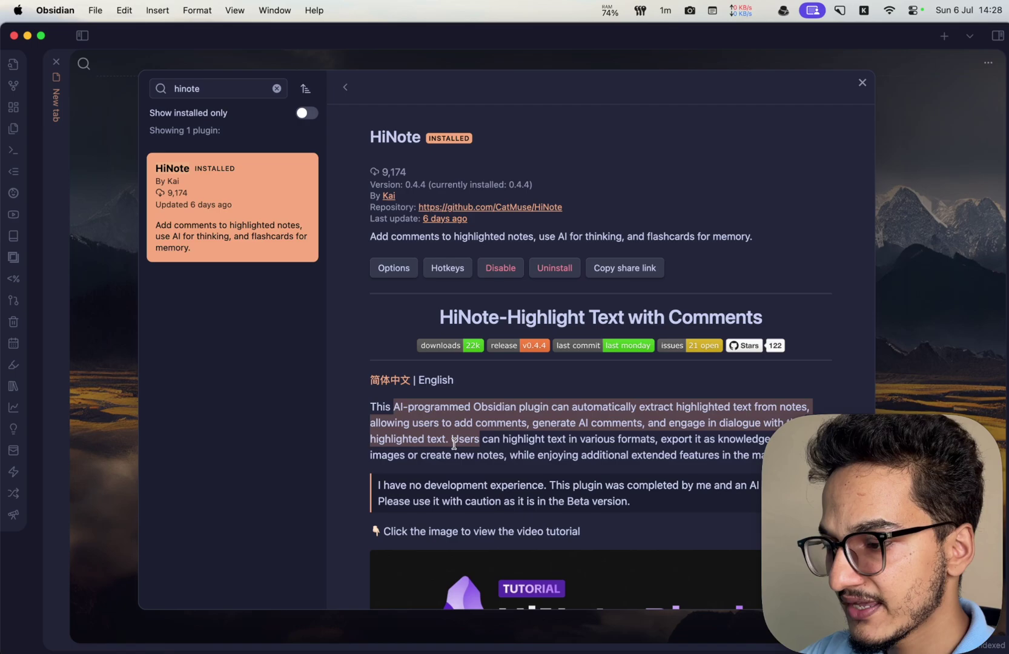
left_click_drag(452, 440, 561, 466)
Open HiNote's settings on the HiCard license activation section.
scroll(561, 466, "down", 1)
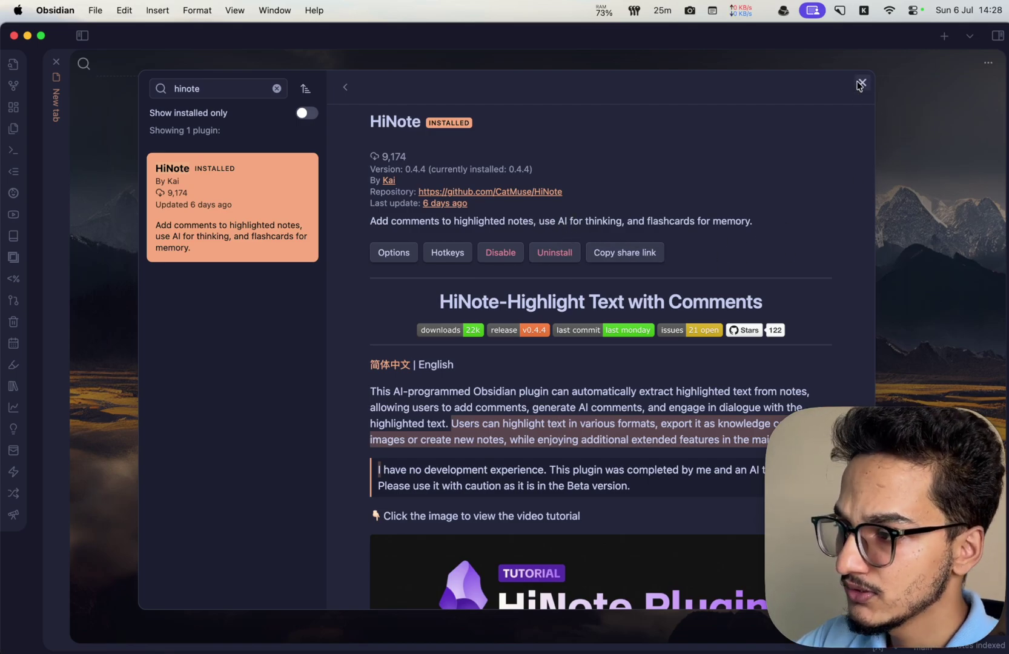
left_click(395, 253)
left_click(482, 105)
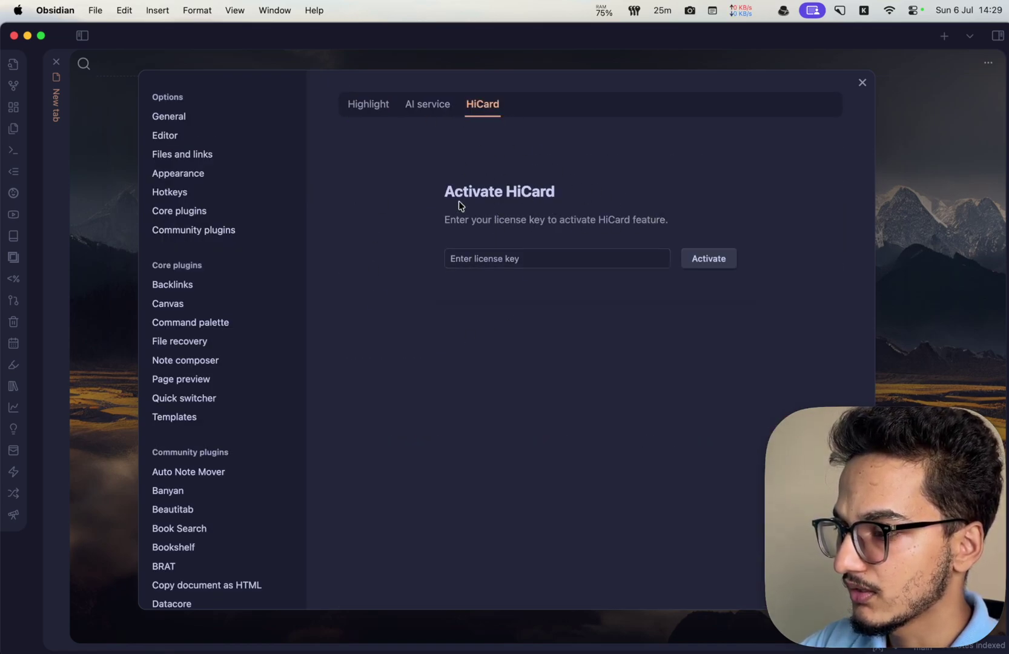
In Arc, search 'hicard obsidian plugin' and reach the HiNote website through its code repository.
left_click(365, 625)
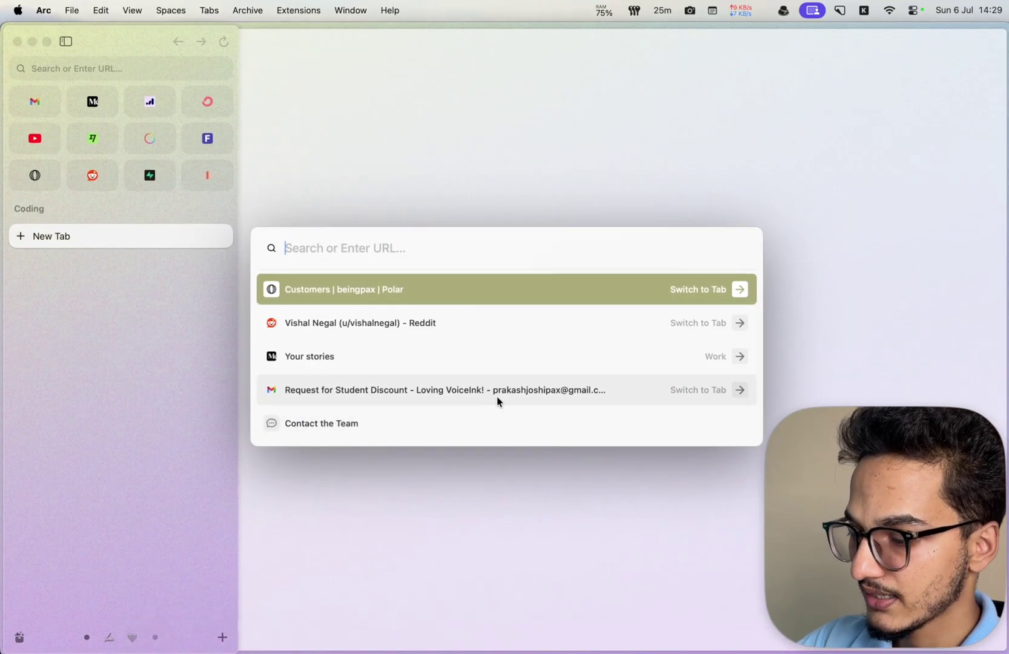
type("hicard ")
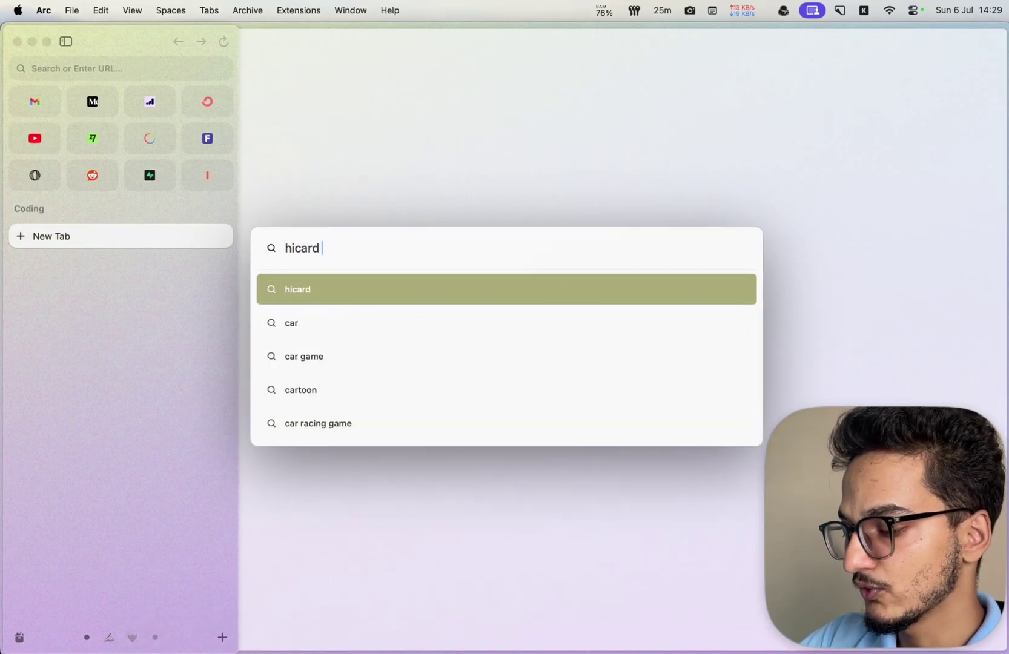
type("obsidian plugin")
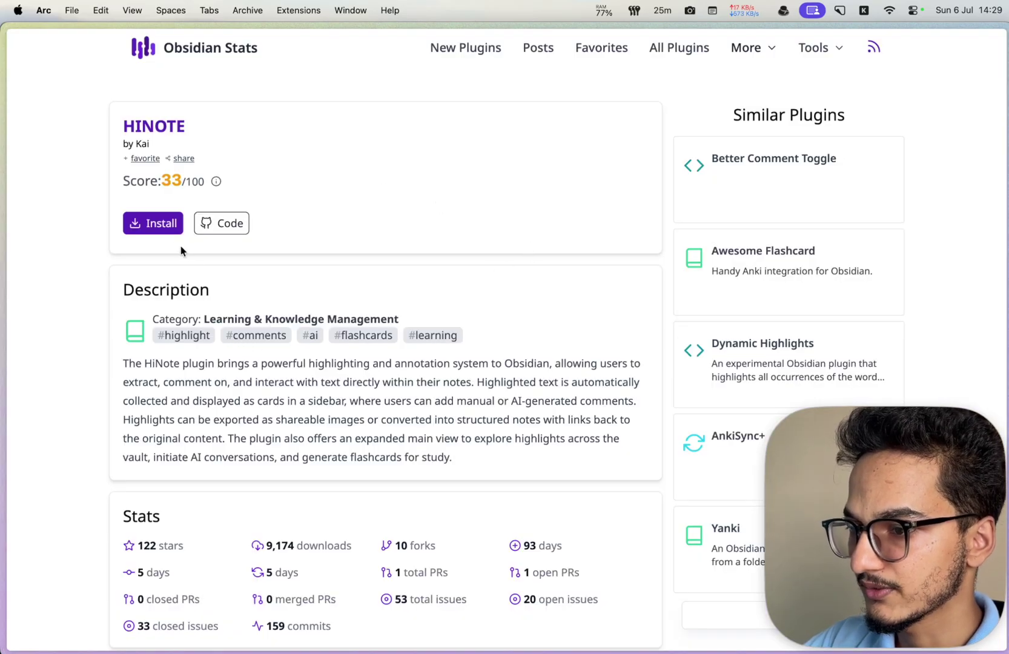
left_click(214, 224)
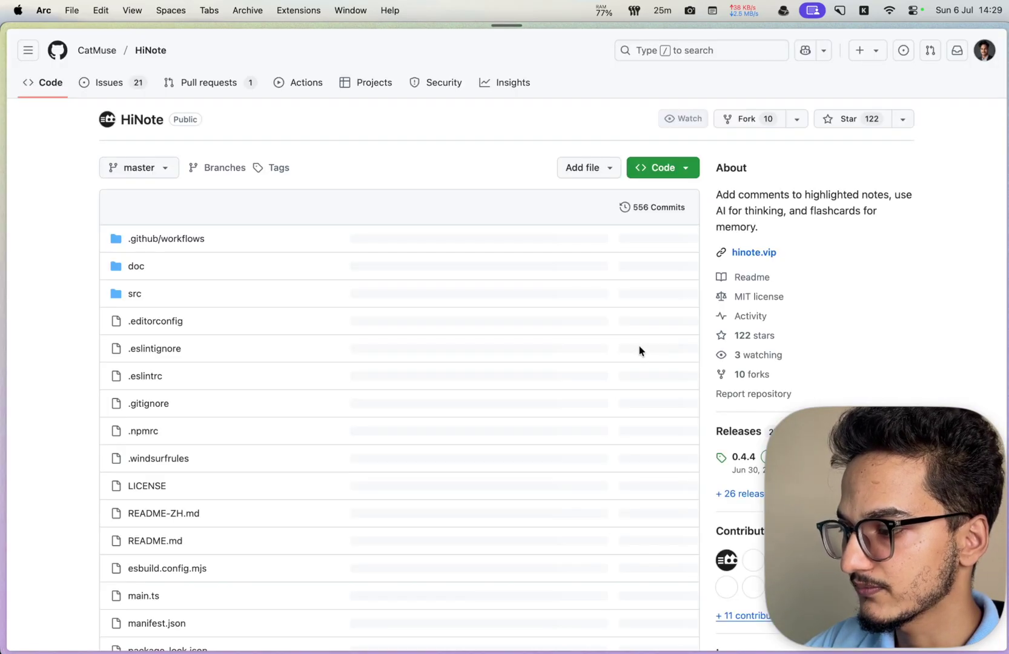
left_click(762, 253)
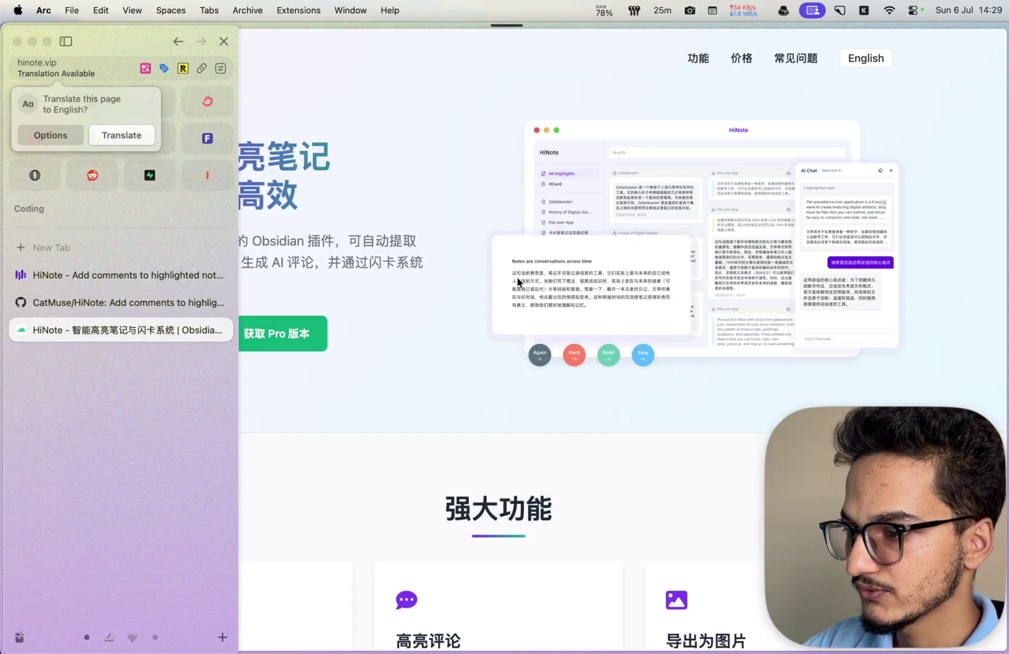
Translate the site to English and convert the ¥56 Pro price to USD ($0.39) with 'to usd'.
left_click(122, 138)
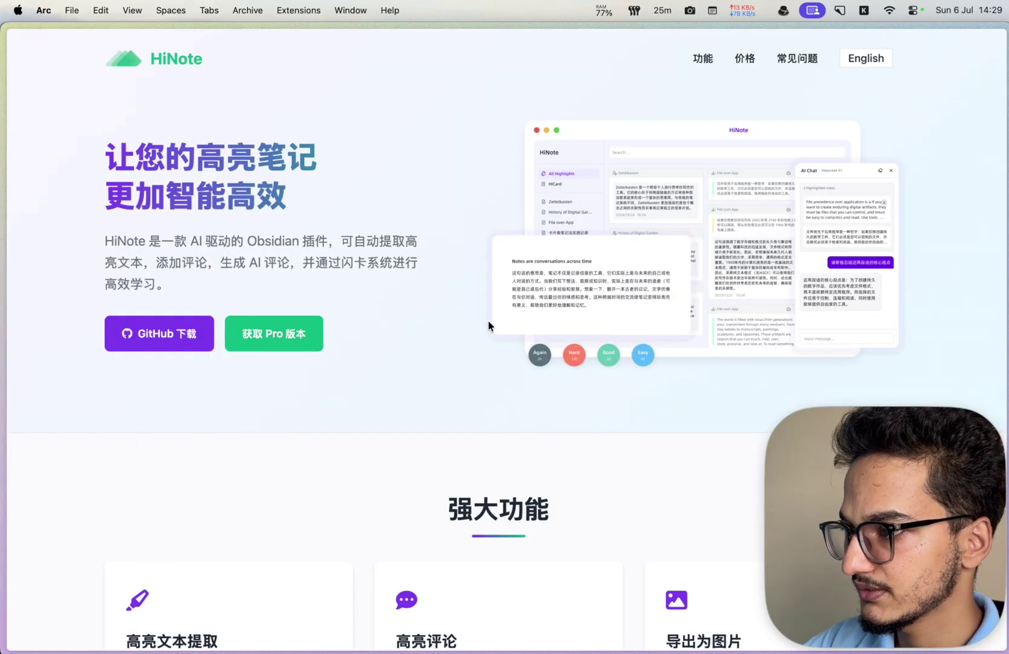
scroll(631, 371, "down", 15)
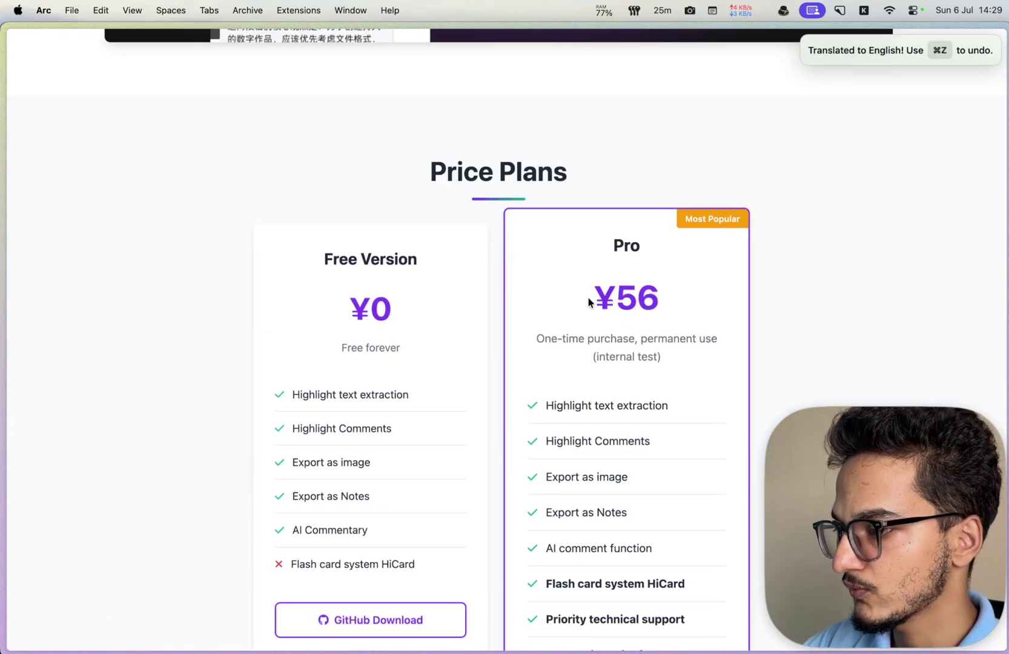
left_click_drag(588, 301, 650, 298)
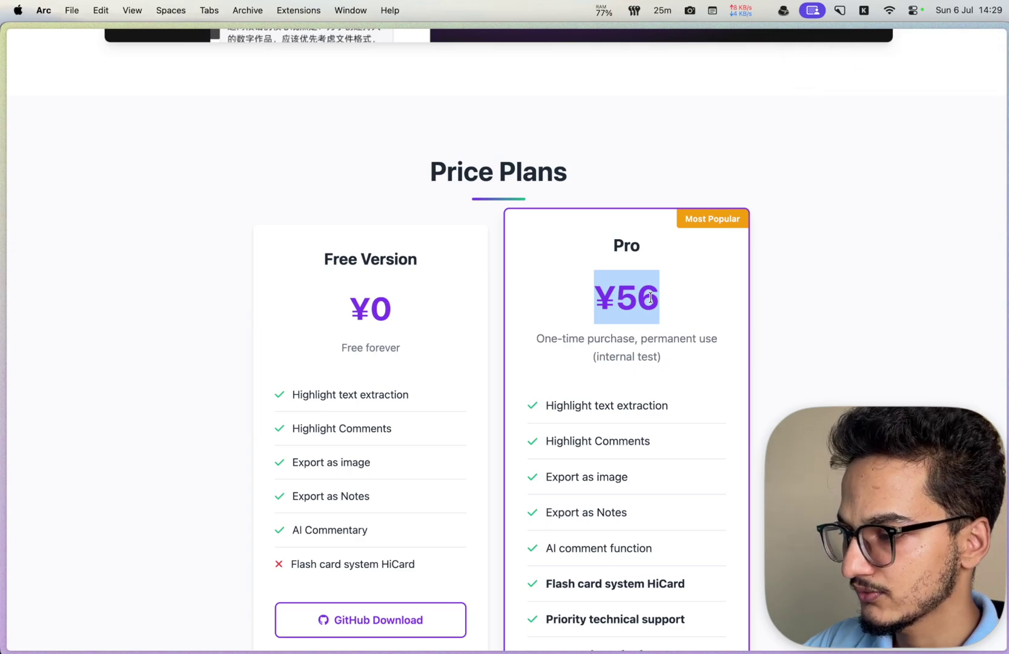
key("alt+space")
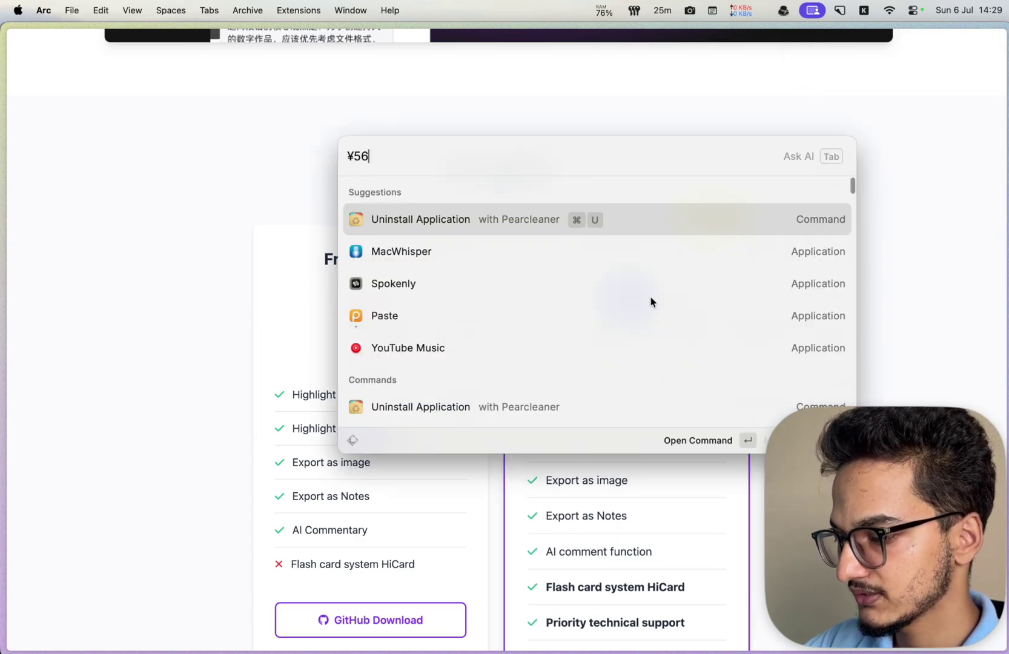
type("to usd")
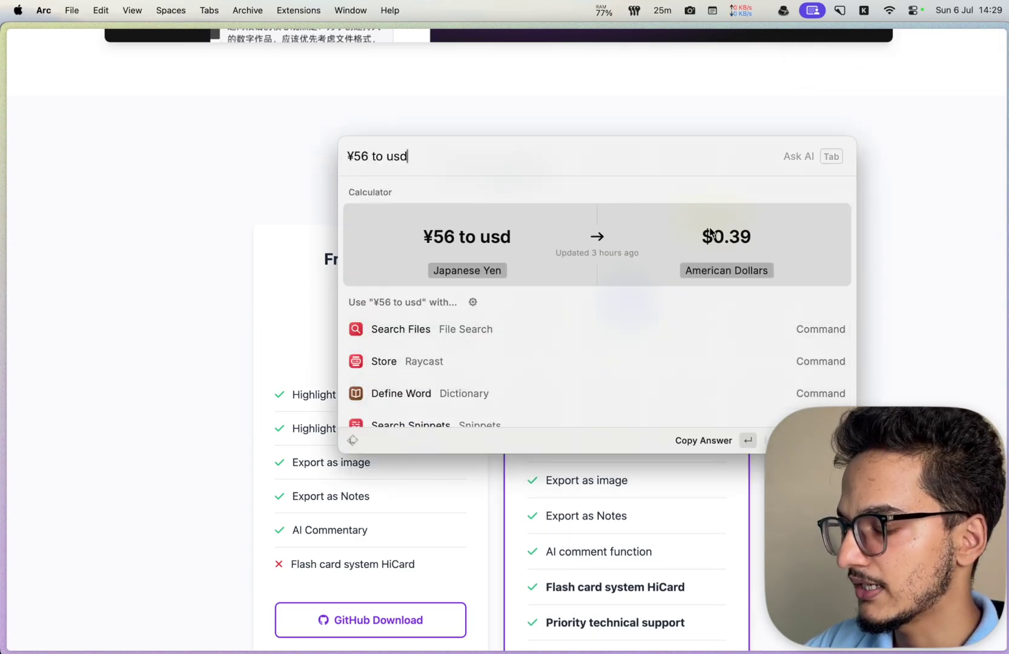
key("Escape")
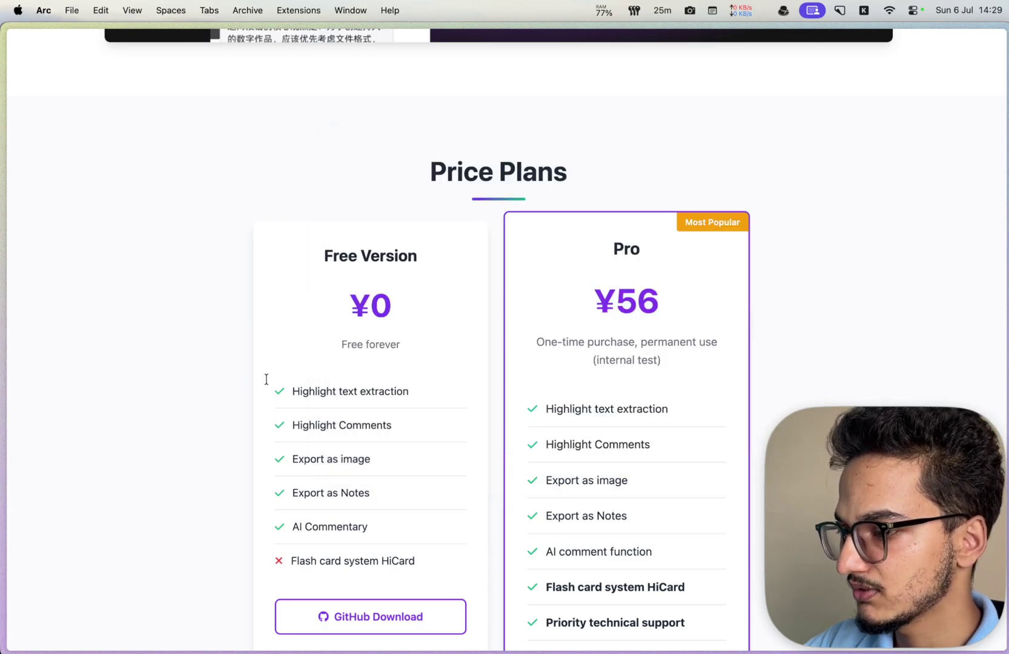
double_click(577, 298)
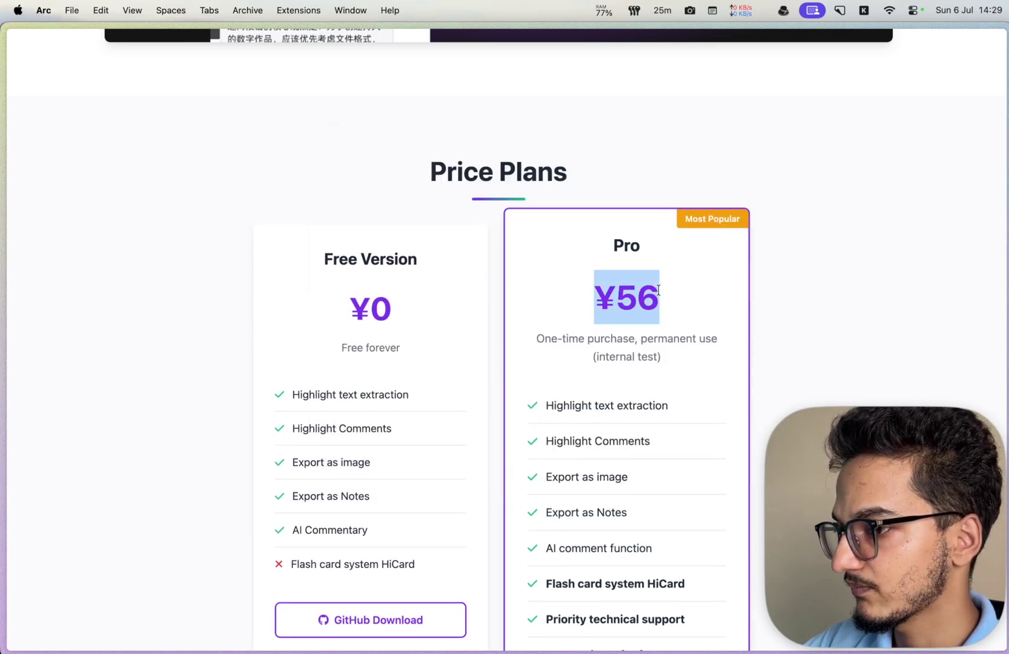
scroll(518, 294, "down", 1)
scroll(518, 294, "down", 2)
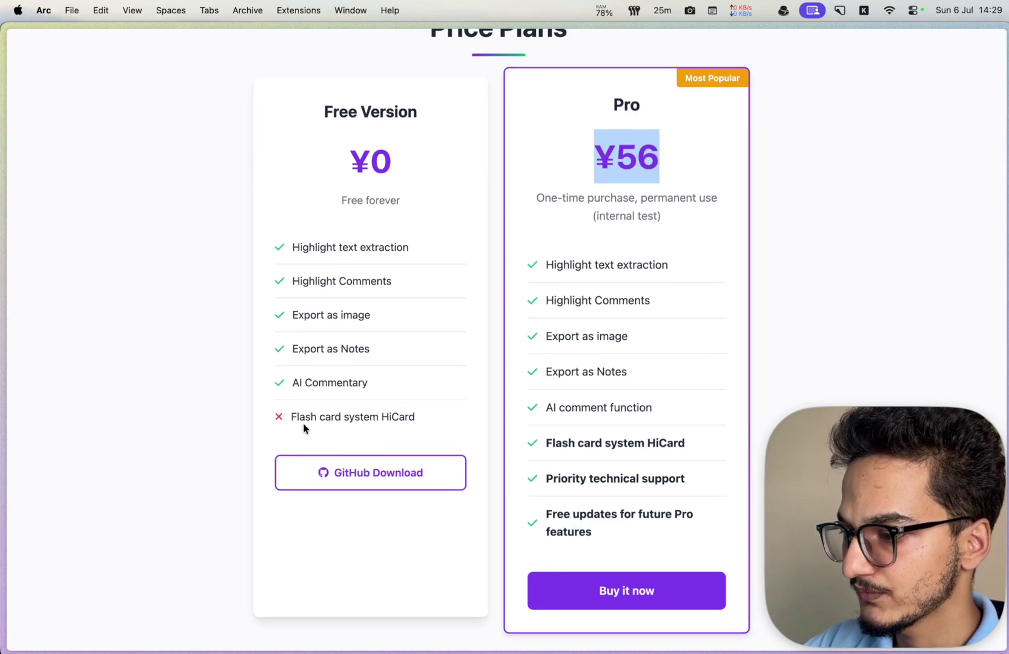
left_click_drag(546, 440, 713, 443)
left_click(630, 492)
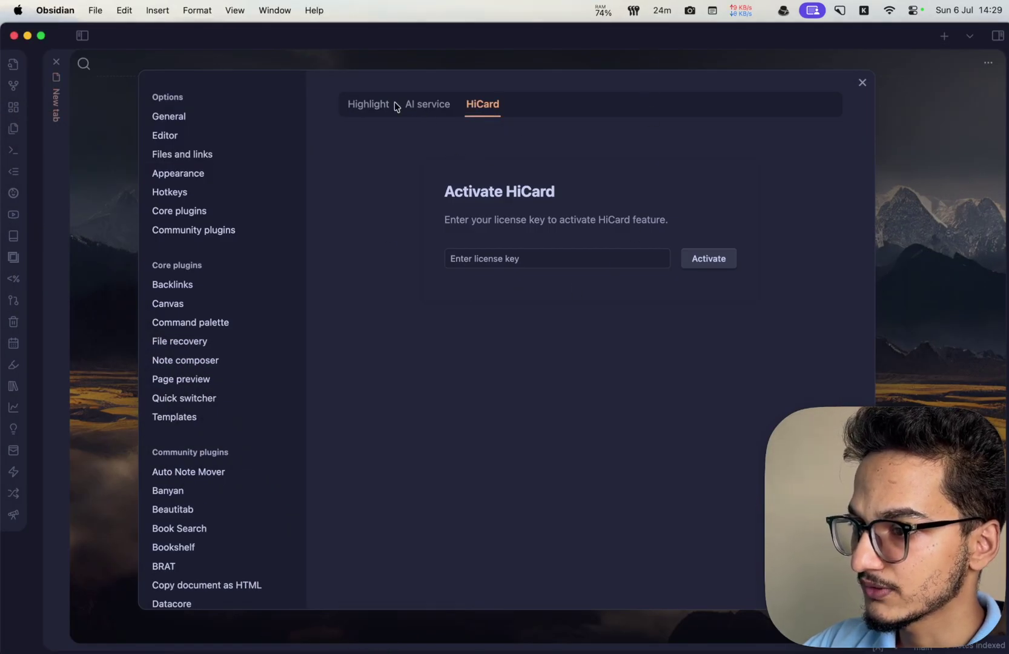
Close HiNote's Highlight settings and open the Anything You Want note.
left_click(393, 105)
scroll(683, 211, "down", 3)
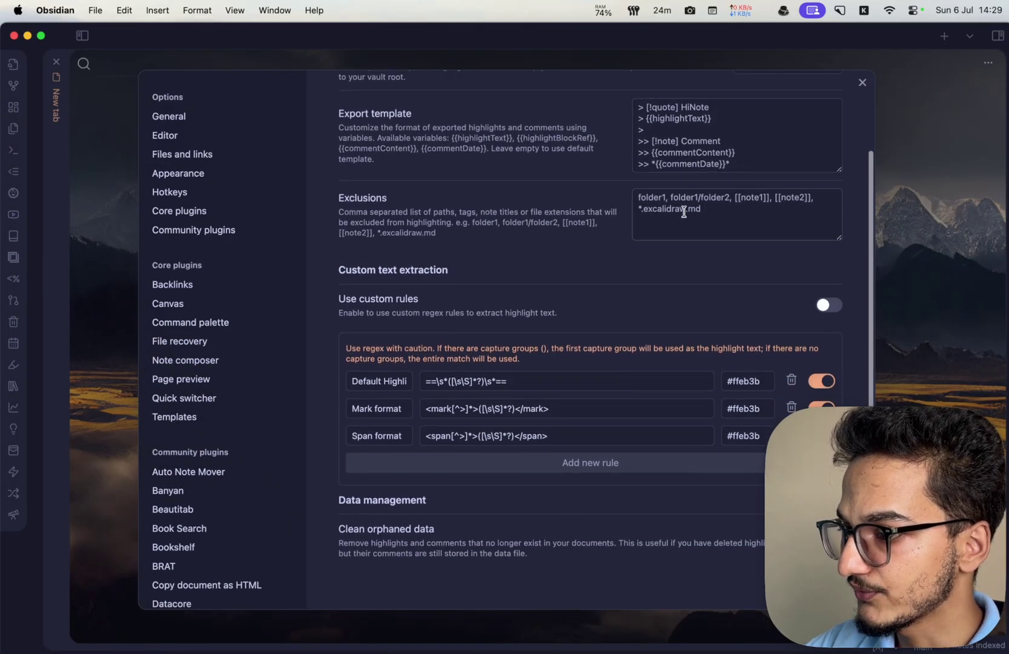
left_click(863, 83)
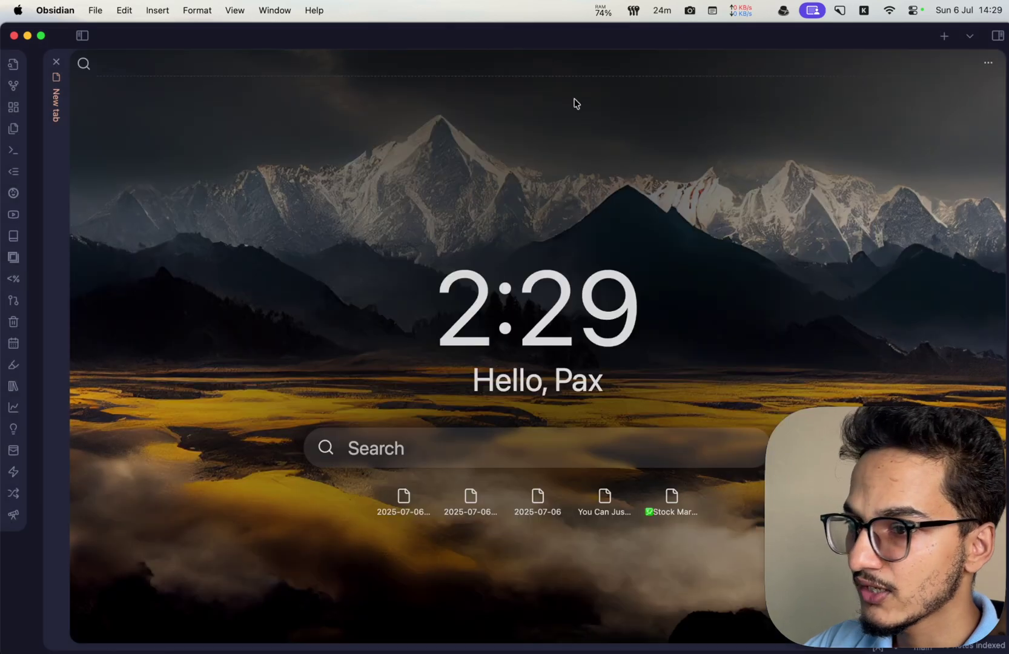
left_click(85, 37)
left_click(157, 319)
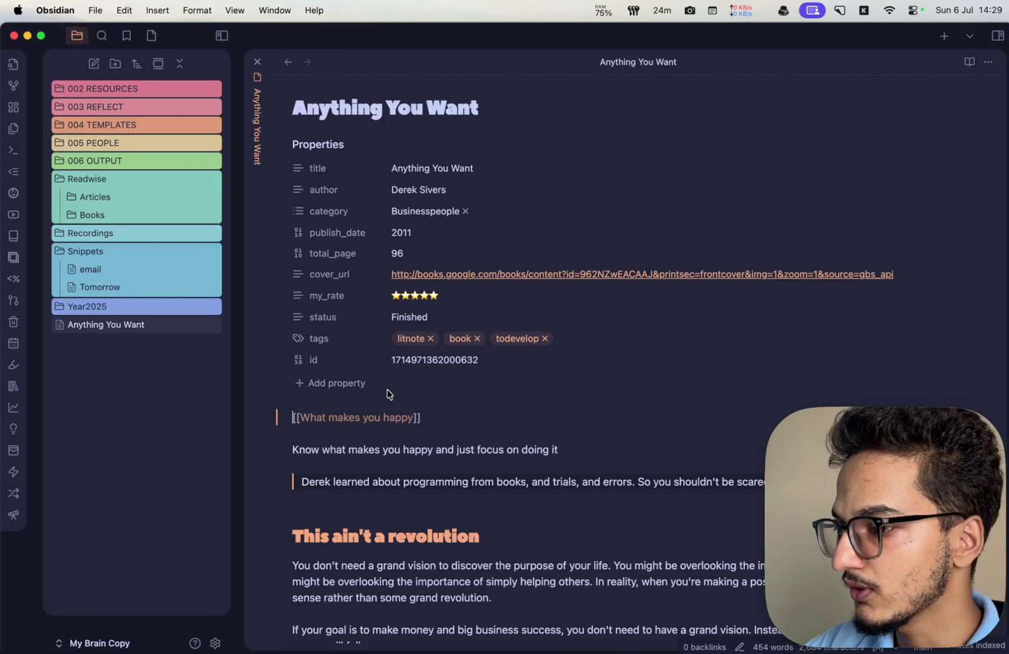
scroll(388, 394, "down", 15)
scroll(435, 356, "up", 12)
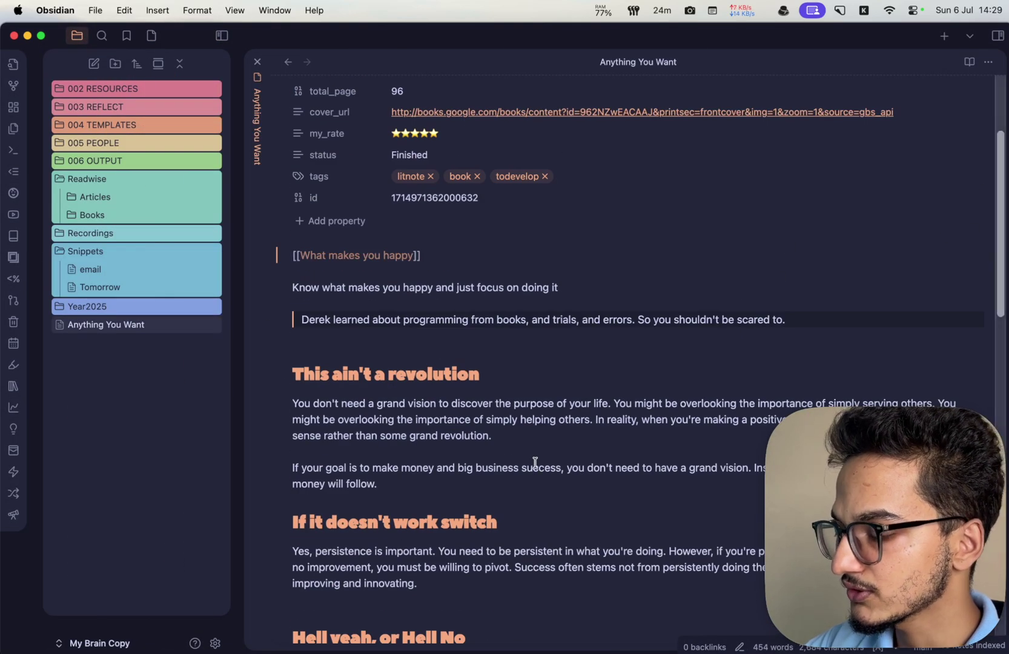
Highlight the paragraph under This ain't a revolution with == markup.
left_click_drag(293, 403, 488, 433)
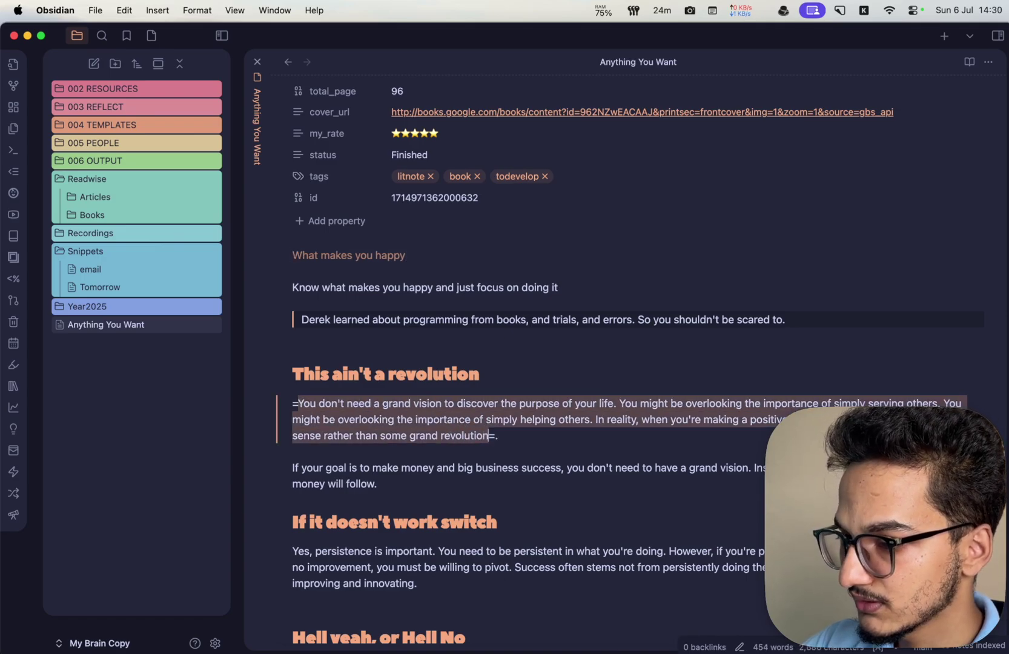
left_click_drag(292, 405, 514, 435)
scroll(605, 480, "down", 2)
left_click(554, 263)
left_click(553, 264)
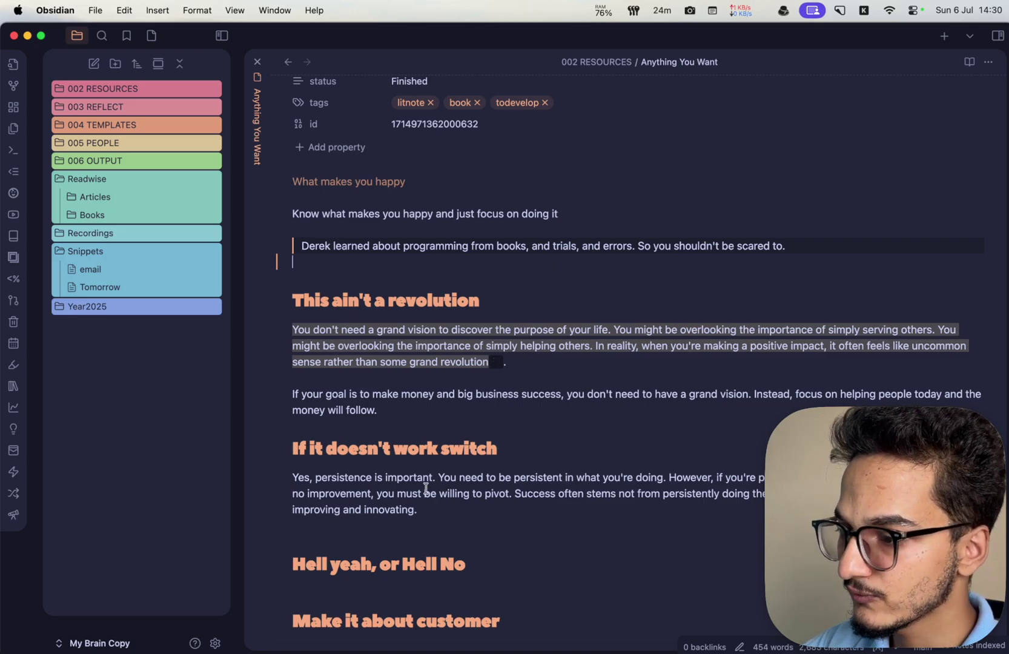
Add the HiNote comment 'This is a comment' to the highlighted paragraph.
left_click(497, 362)
type("This is a comment")
key("Return")
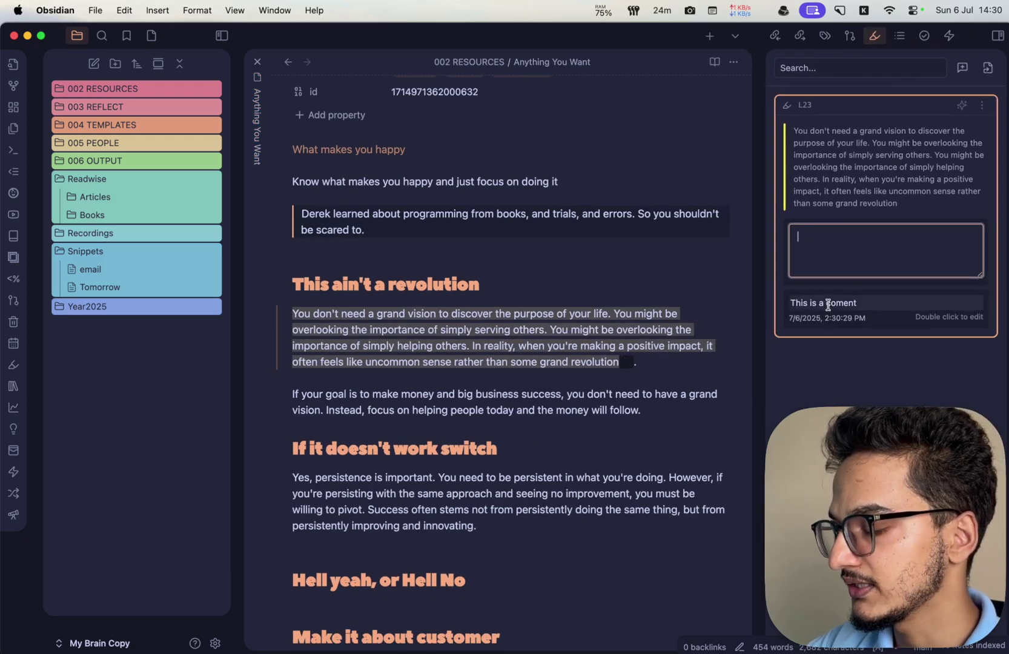
Export the highlight card as an image from its options menu.
left_click(997, 35)
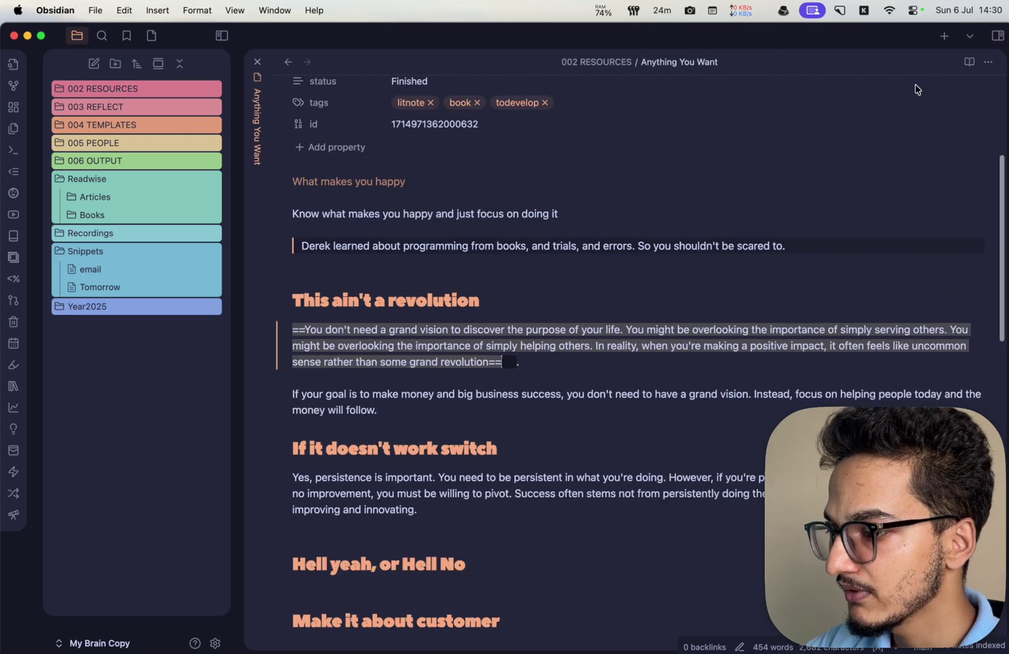
left_click(635, 382)
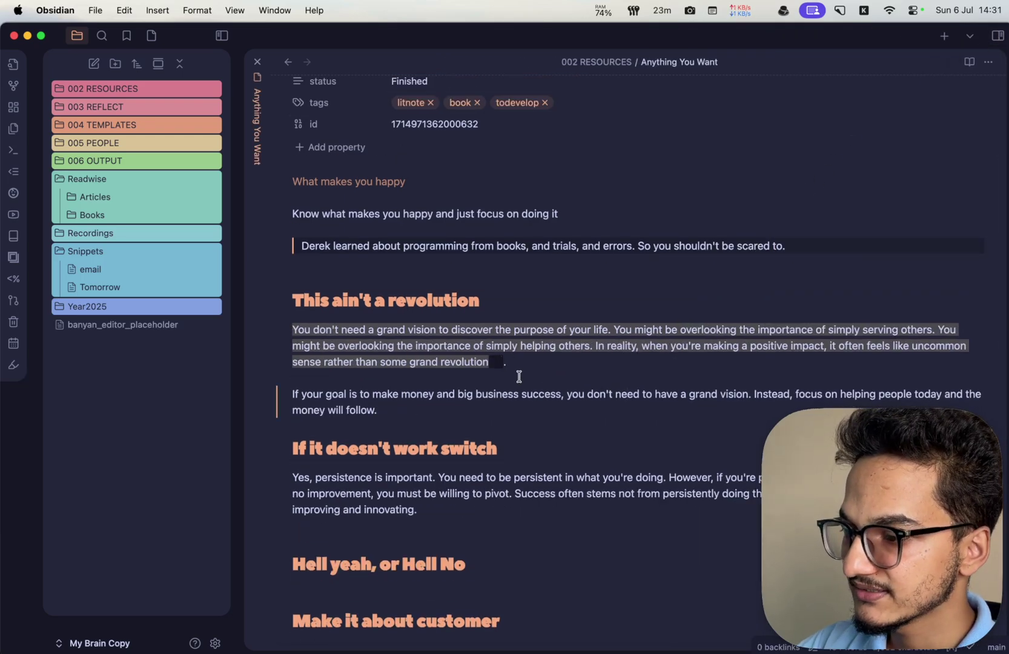
left_click(498, 361)
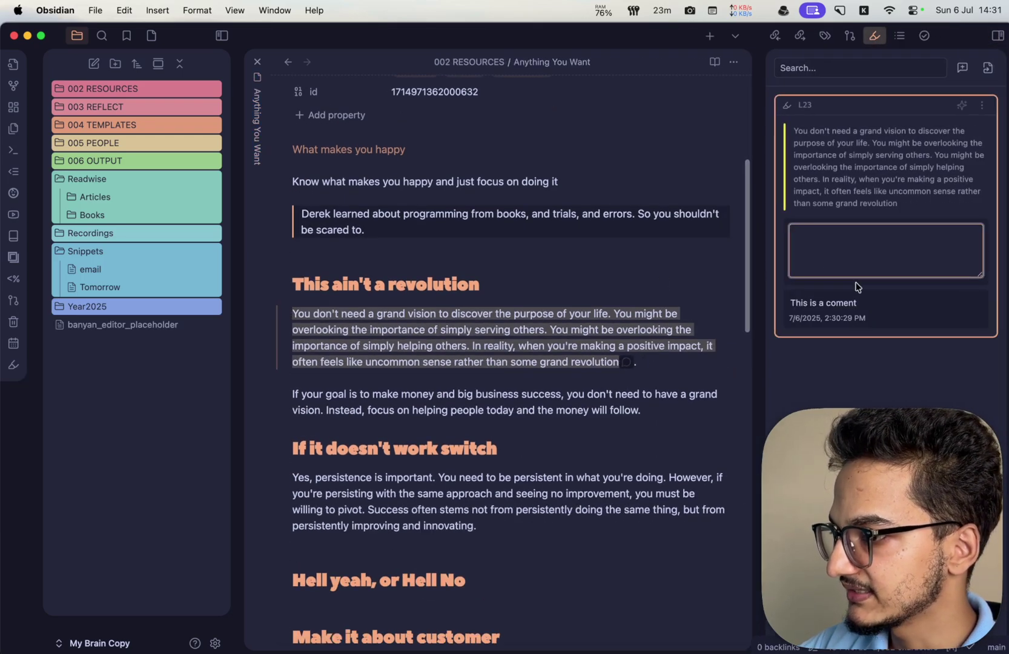
left_click(984, 105)
left_click(946, 156)
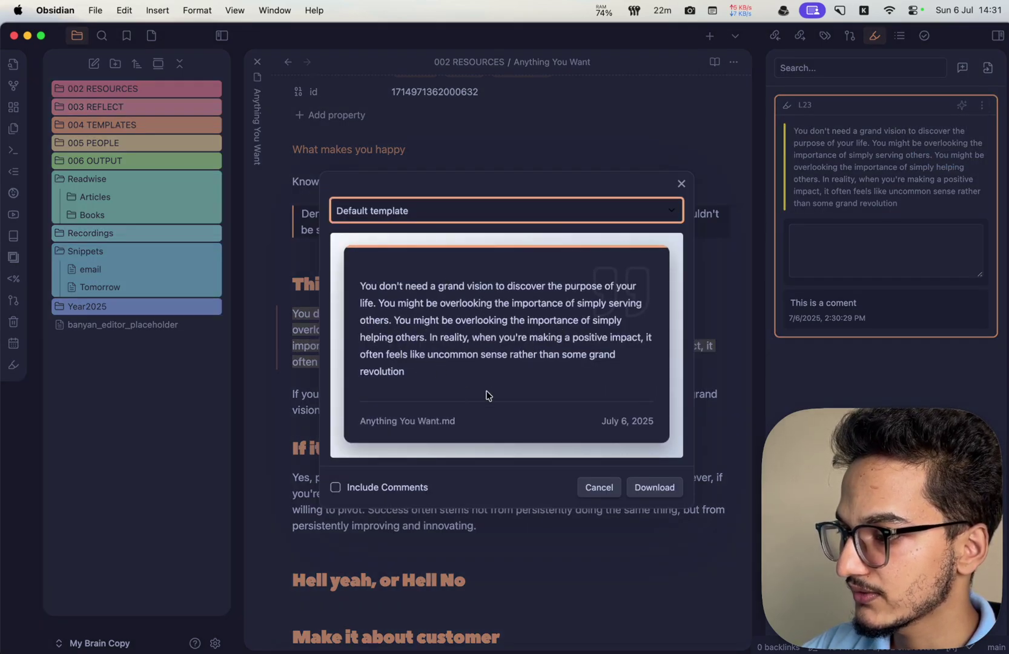
Cancel the image export and find HiNote in the community plugin browser by searching 'hinote'.
left_click(681, 183)
key("super+comma")
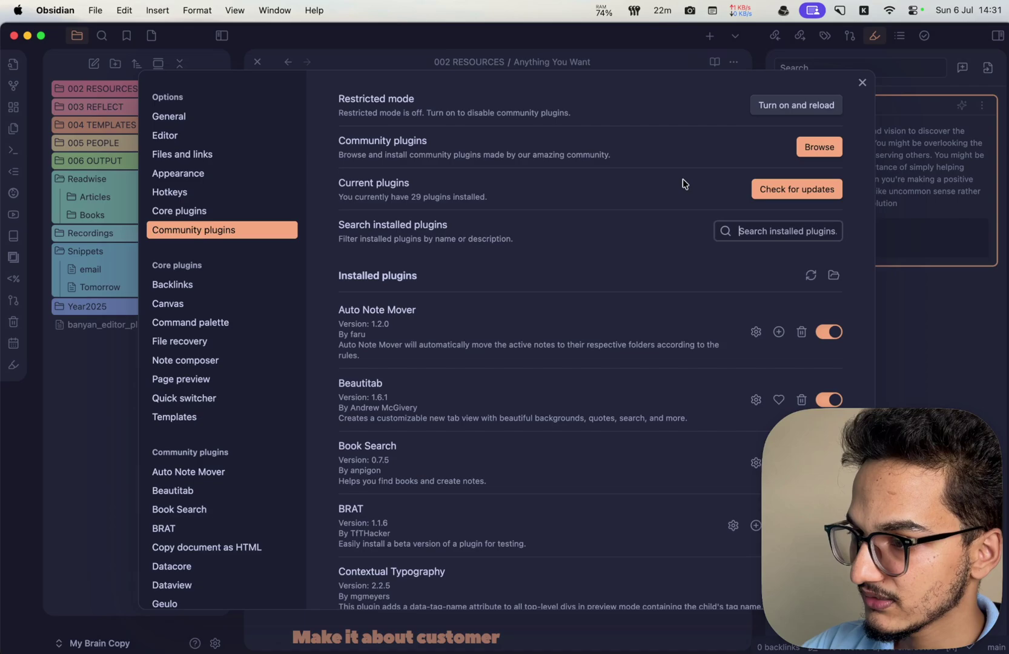
left_click(798, 151)
type("hinote")
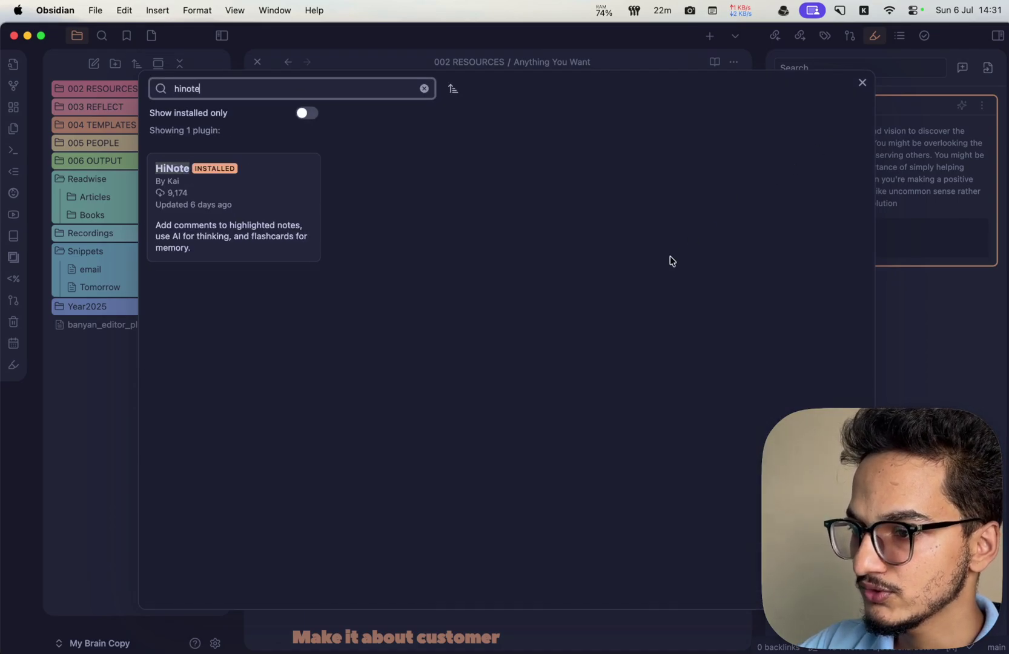
left_click(274, 214)
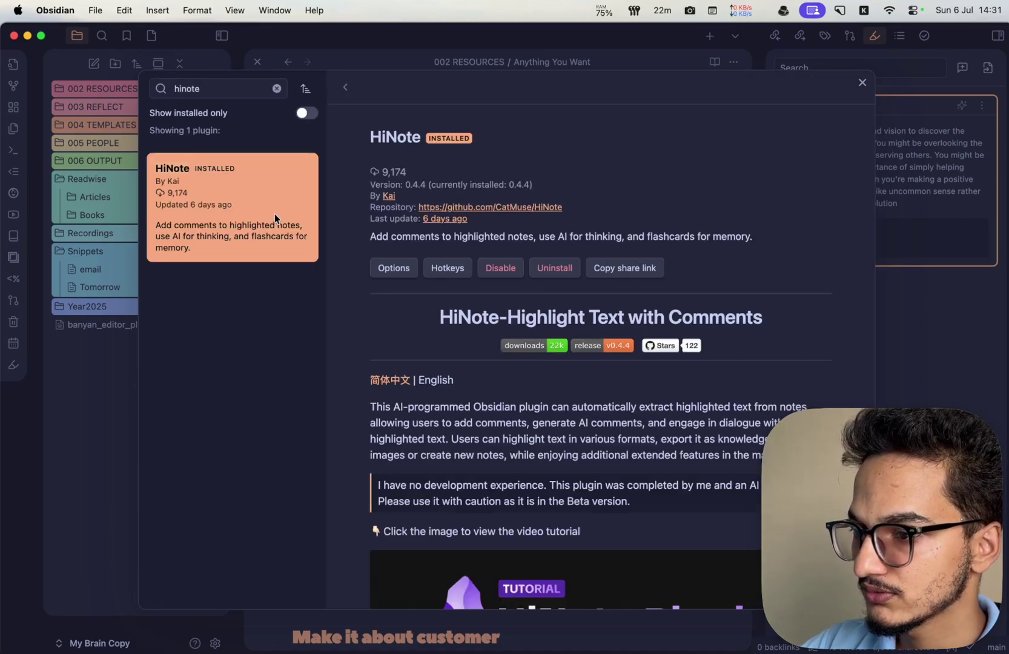
Open HiNote's settings and inspect its export template text.
left_click(405, 272)
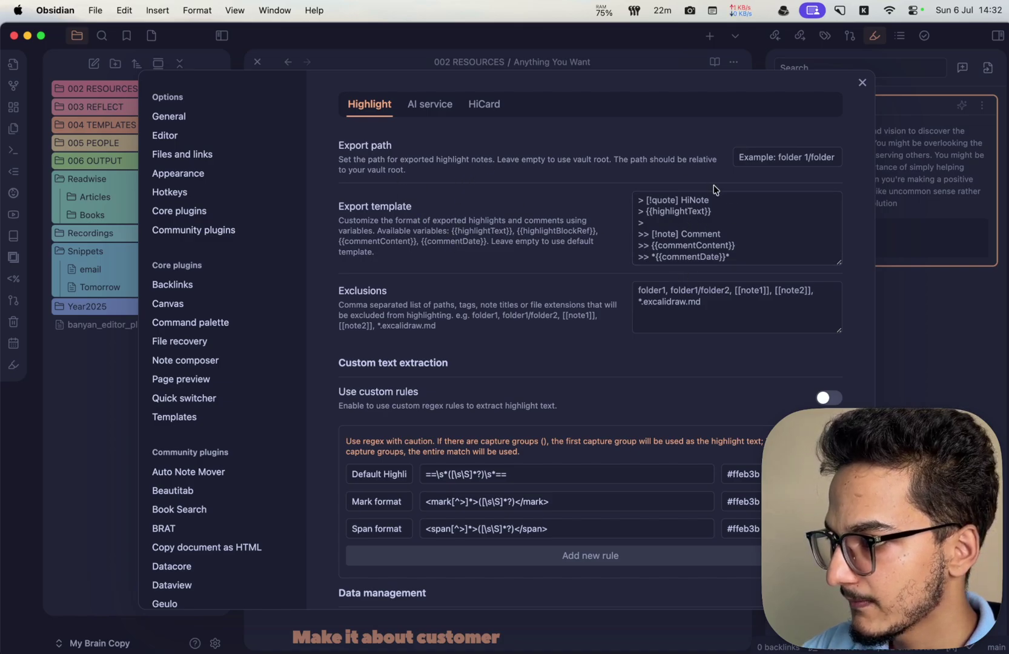
scroll(713, 189, "down", 3)
left_click(746, 166)
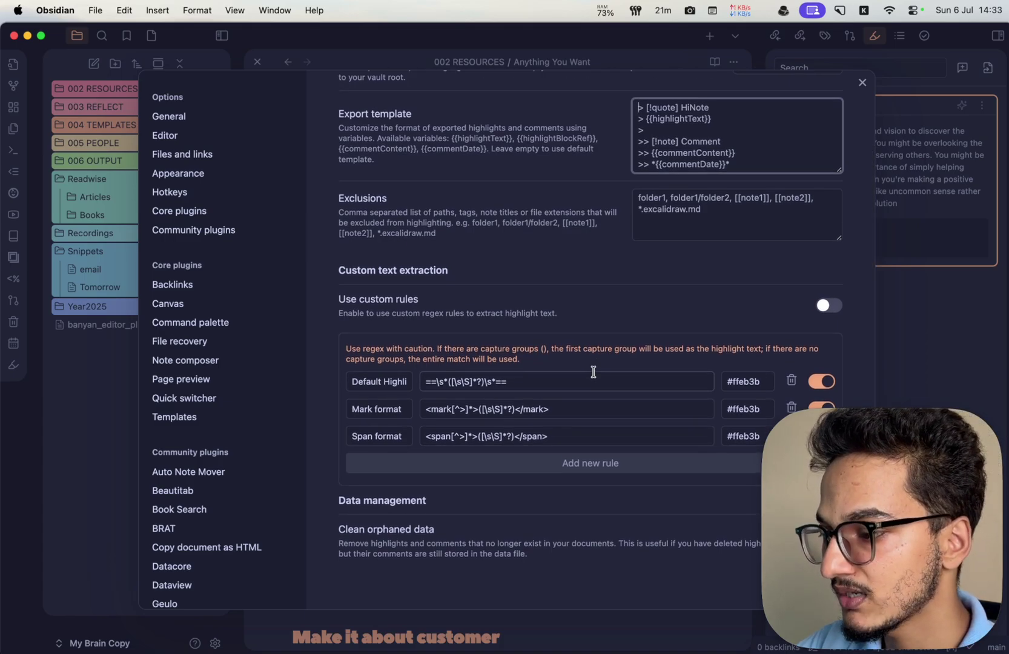
Close settings, view the highlight's markup, and select 'your goal through vision' in the next paragraph.
left_click(862, 82)
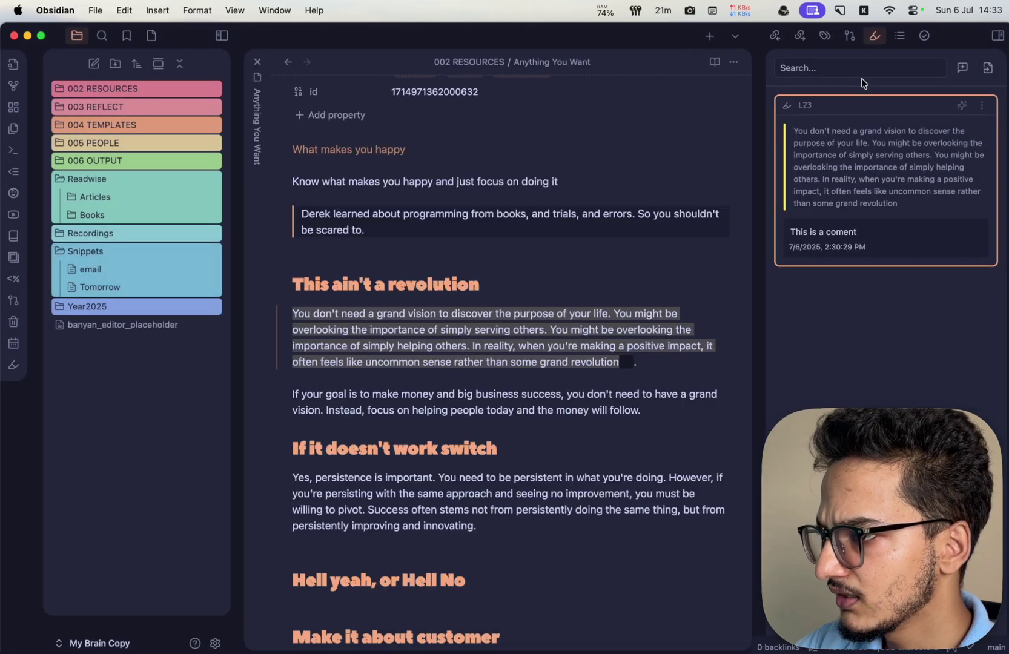
left_click(627, 362)
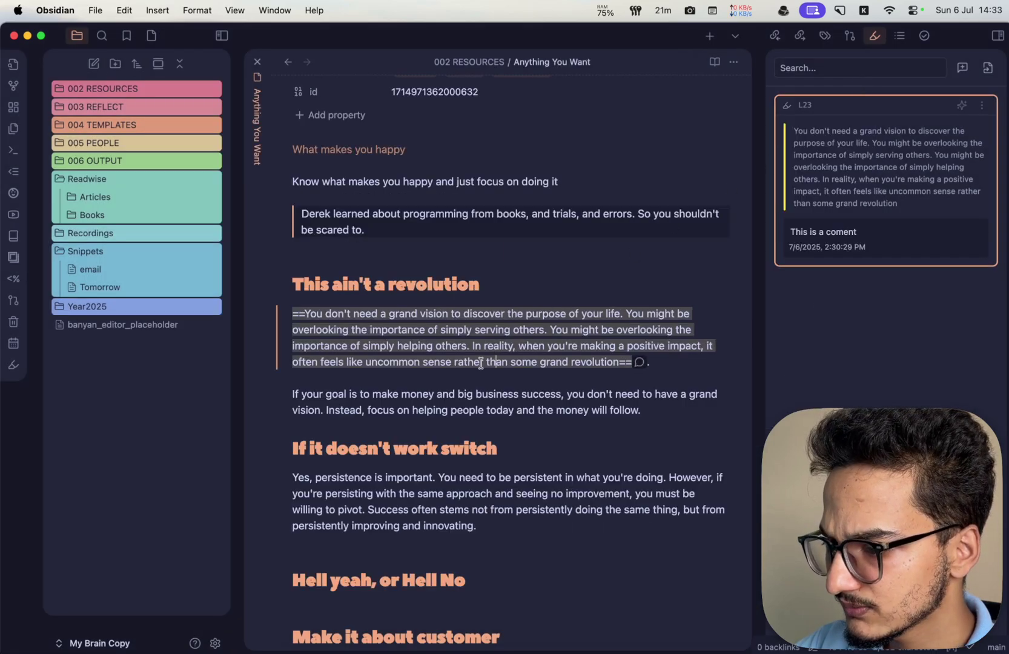
left_click(297, 394)
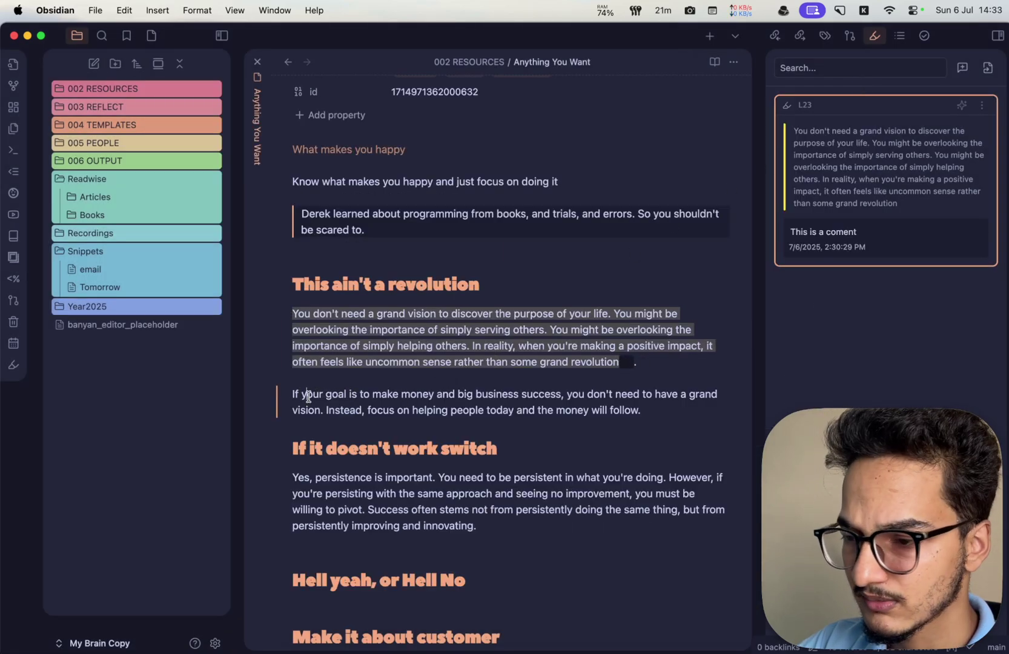
left_click_drag(302, 396, 319, 407)
Open the selection's context menu without choosing anything, then start and cancel a HiNote comment.
right_click(313, 409)
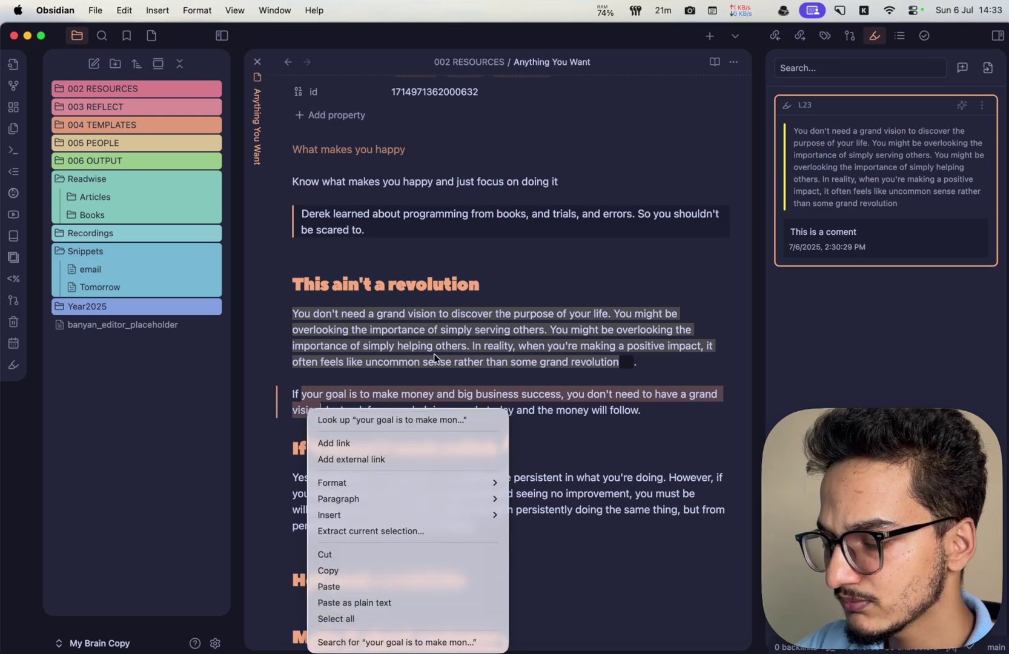
left_click(428, 299)
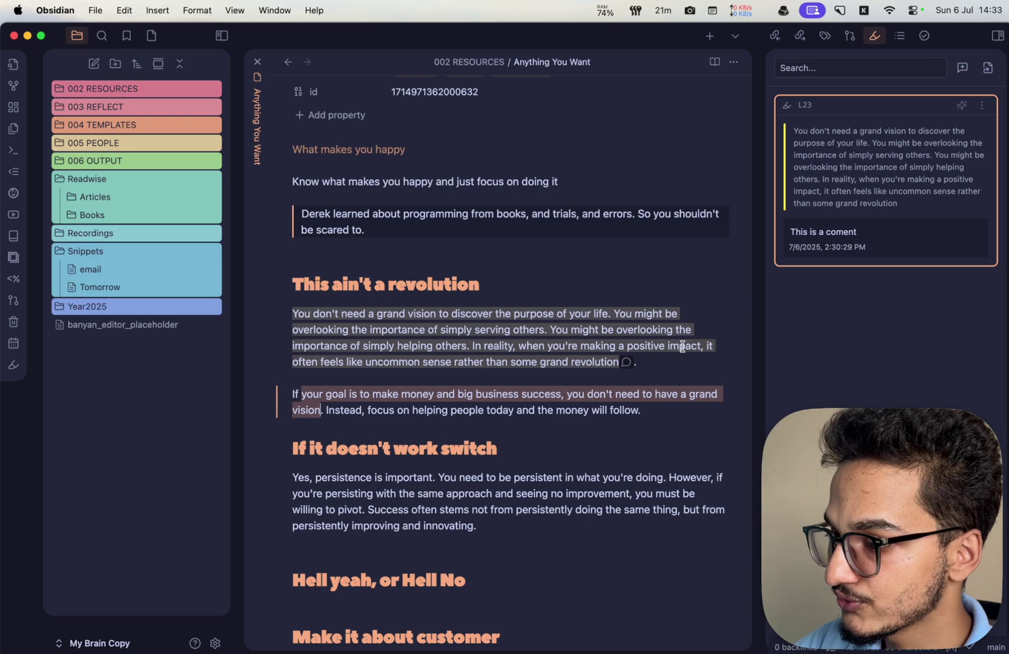
left_click(625, 366)
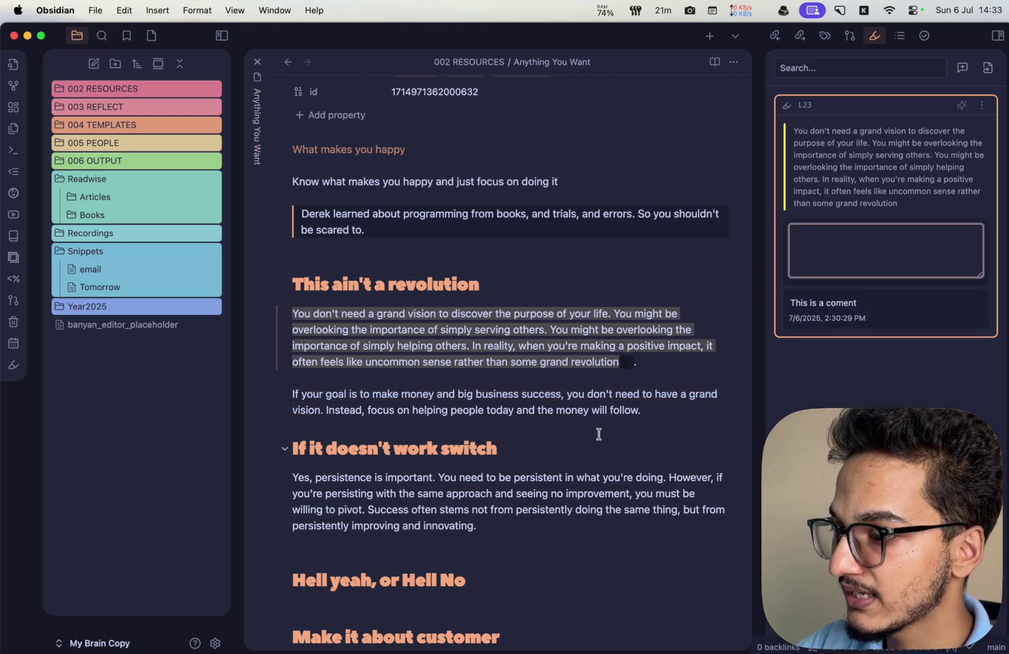
key("Escape")
Select parts of the If your goal paragraph, up to 'and to follow.', then clear the selection.
triple_click(434, 393)
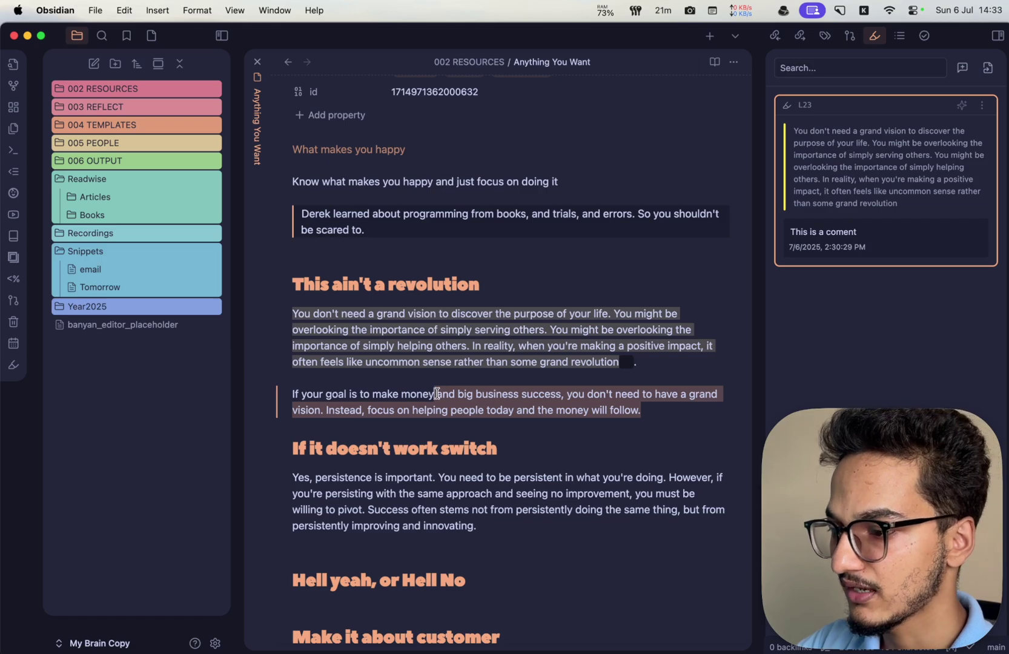
left_click(439, 394)
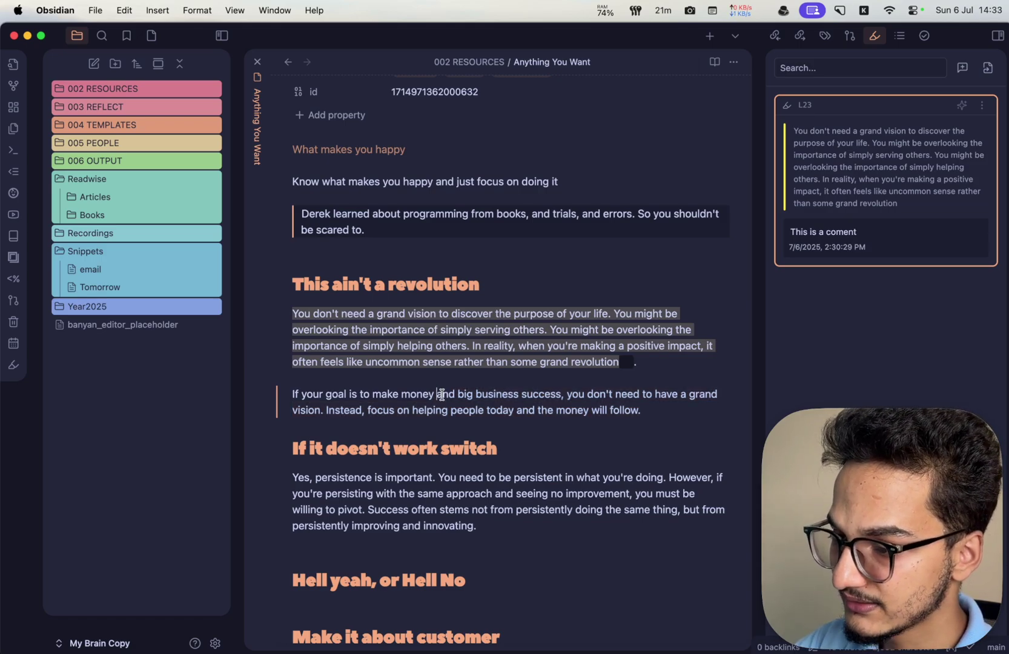
left_click_drag(438, 394, 637, 412)
left_click(638, 414)
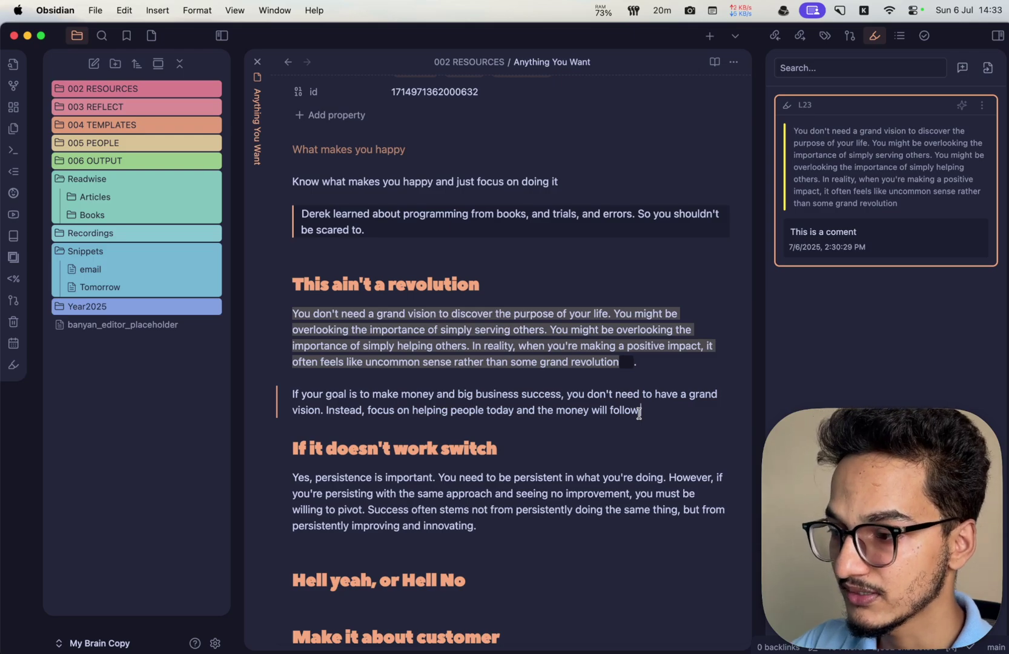
scroll(640, 412, "down", 2)
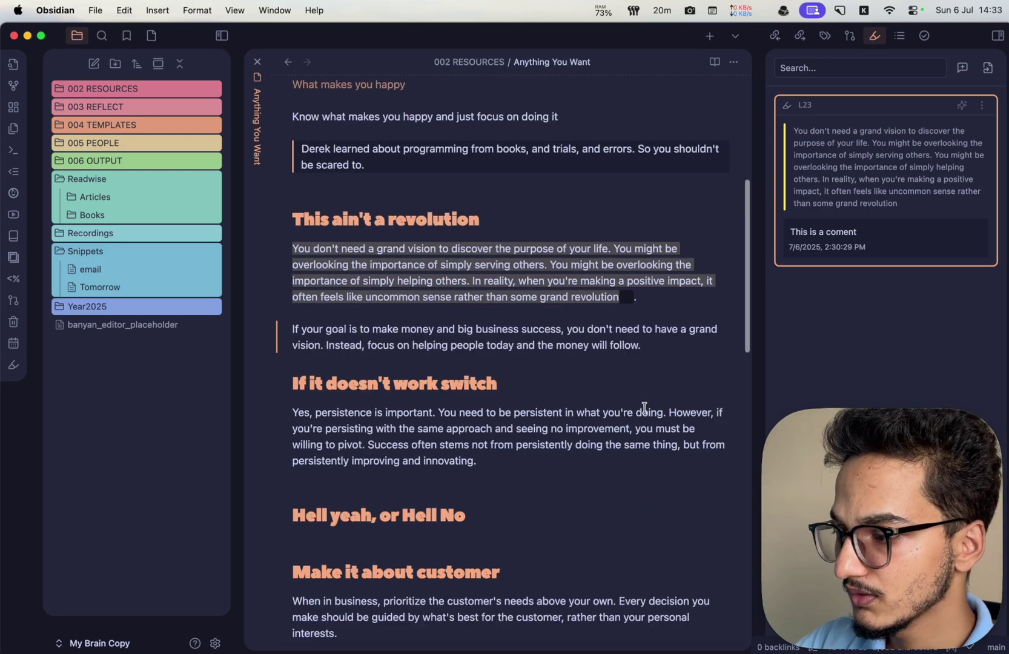
Search the community plugins for 'bookshel', then install and enable Bookshelf.
key("super+comma")
left_click(249, 230)
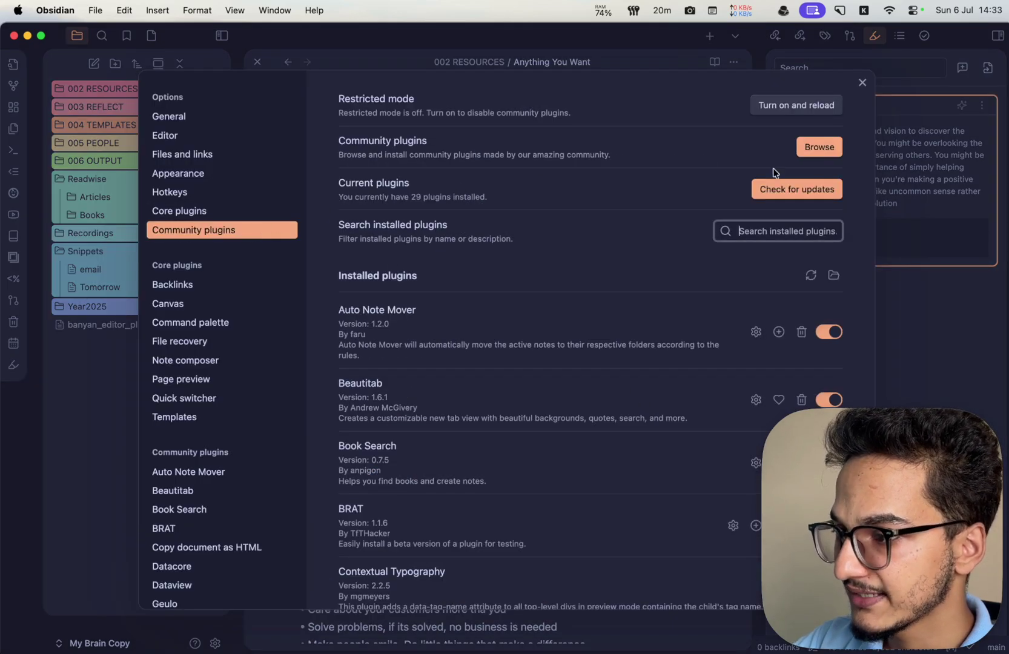
left_click(827, 155)
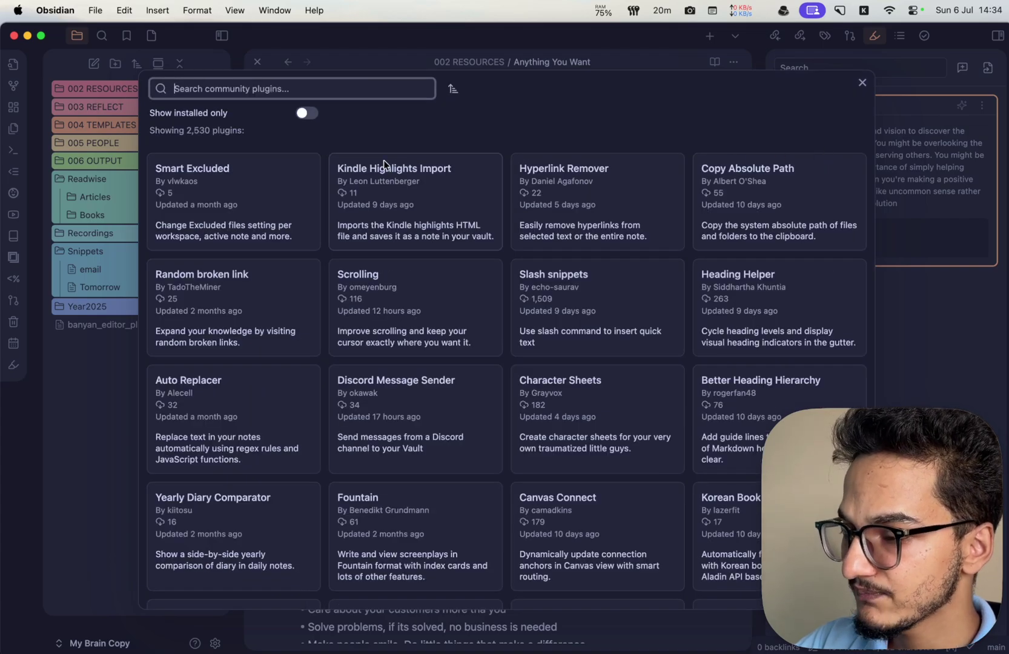
type("bookshel")
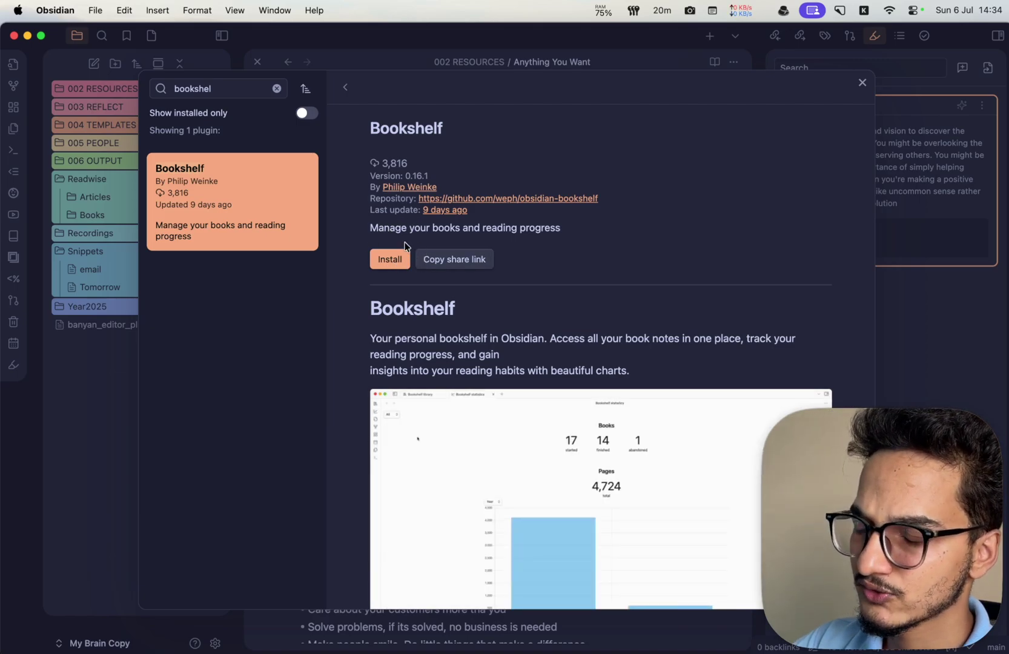
left_click(388, 258)
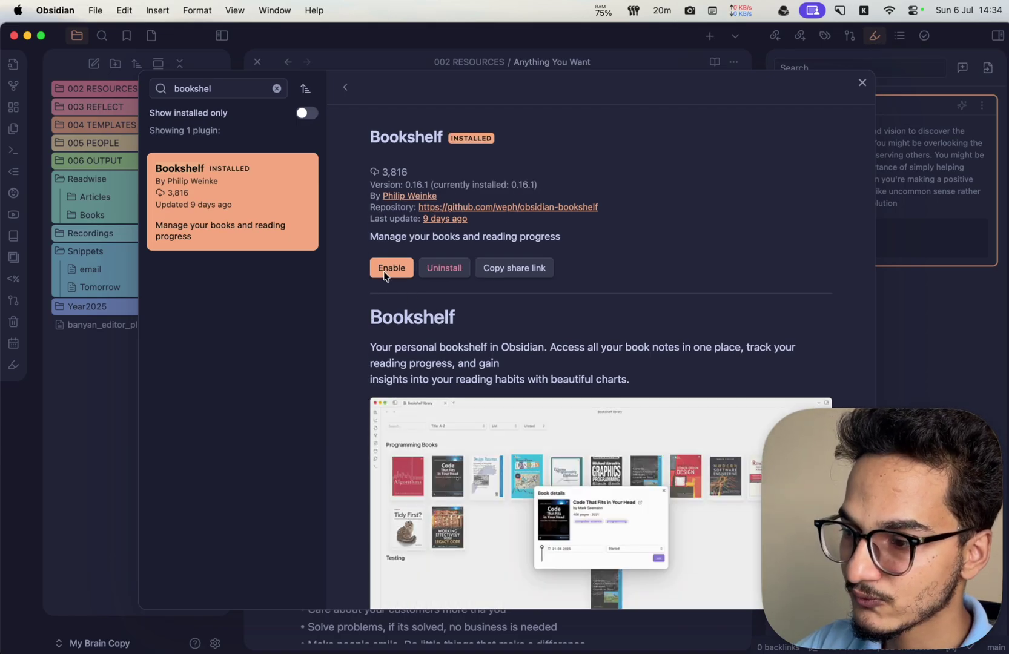
left_click(384, 269)
Dismiss Bookshelf's release notes and review its settings: Books folder and book note properties.
scroll(435, 237, "down", 10)
scroll(435, 237, "up", 6)
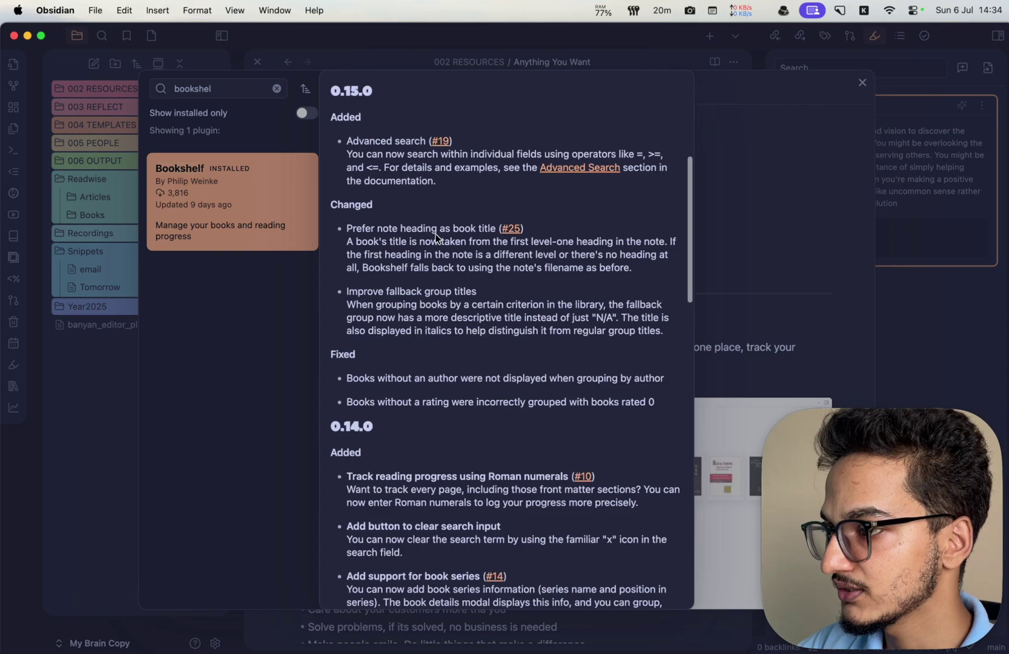
scroll(436, 237, "up", 5)
left_click(689, 80)
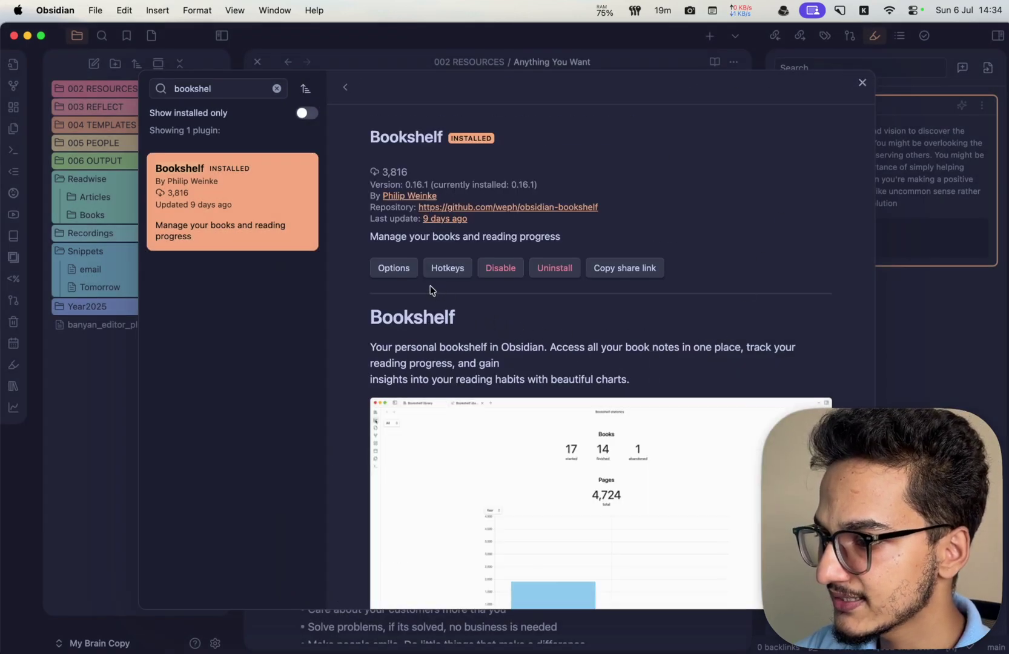
left_click(394, 268)
scroll(607, 268, "down", 1)
scroll(608, 268, "up", 1)
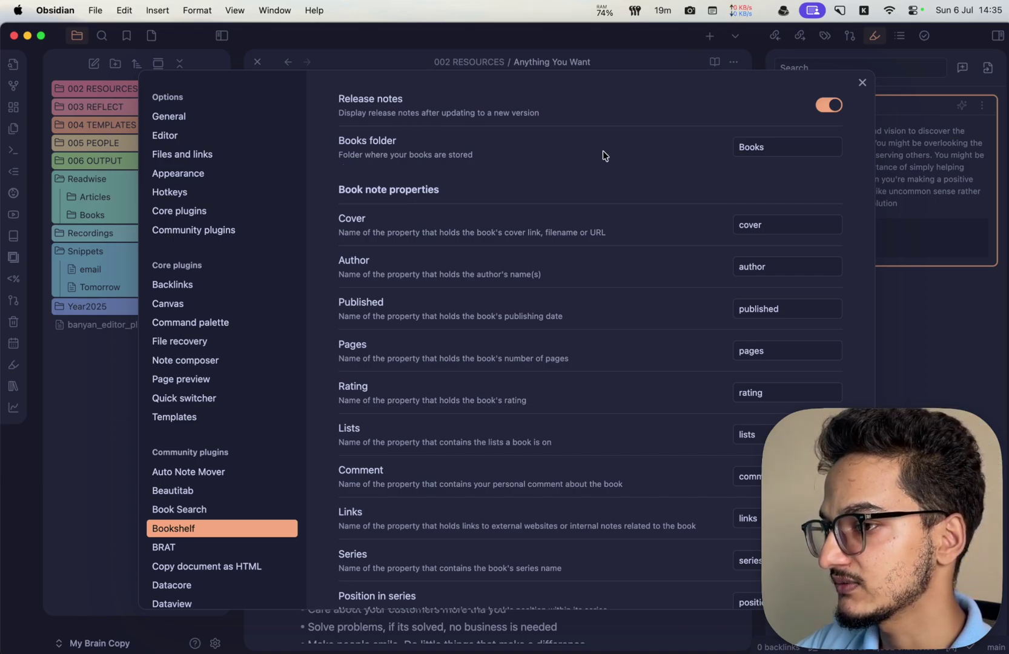
Review the Bookshelf Books folder setting and the note property fields.
left_click(788, 149)
scroll(574, 388, "down", 3)
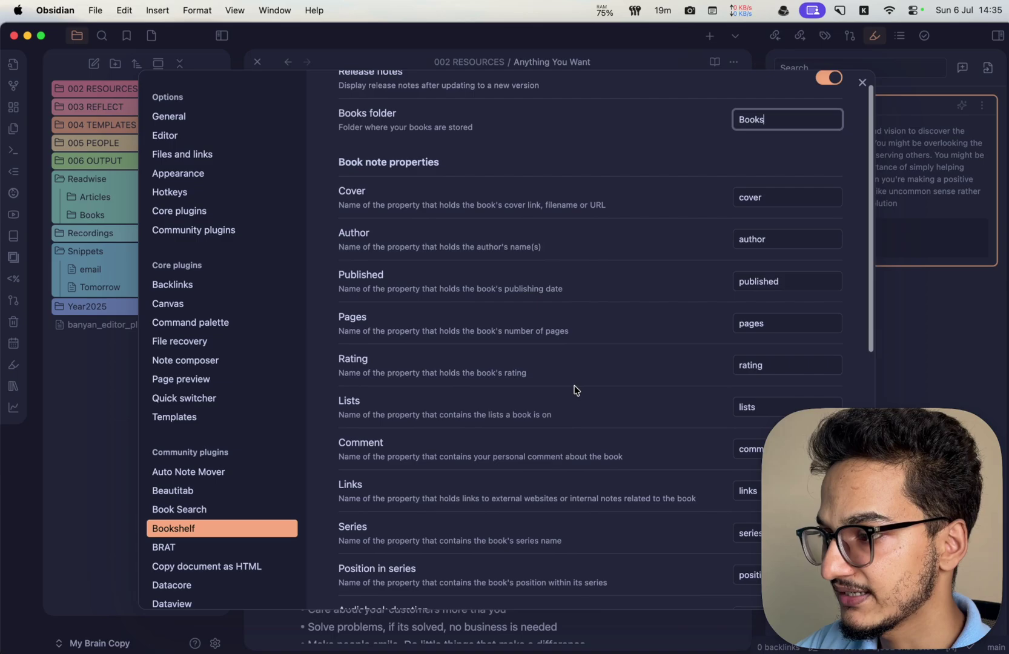
scroll(574, 389, "up", 2)
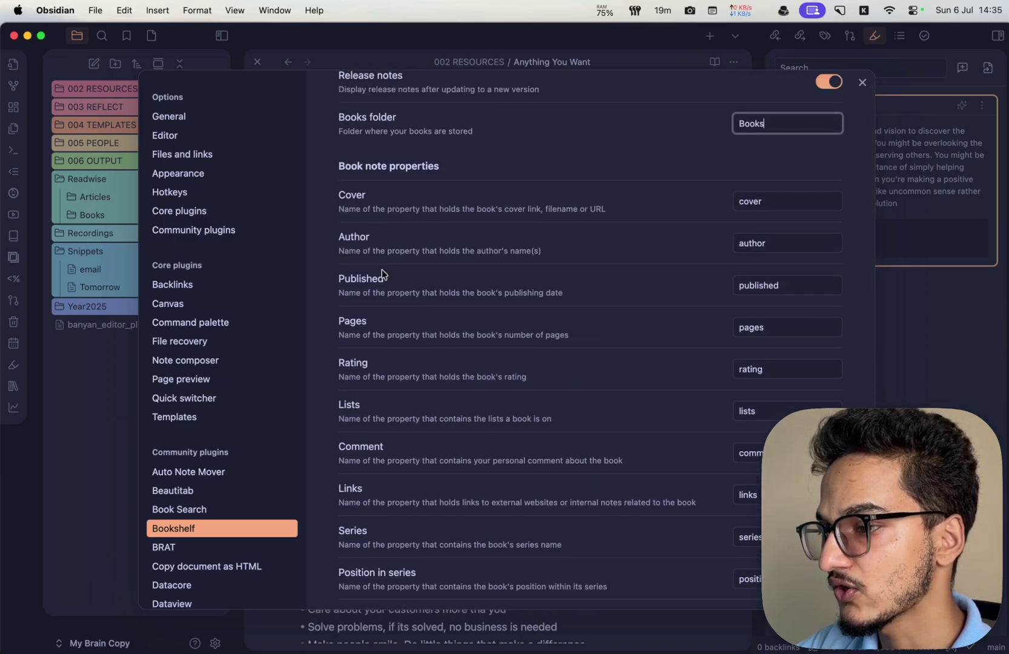
scroll(499, 261, "down", 2)
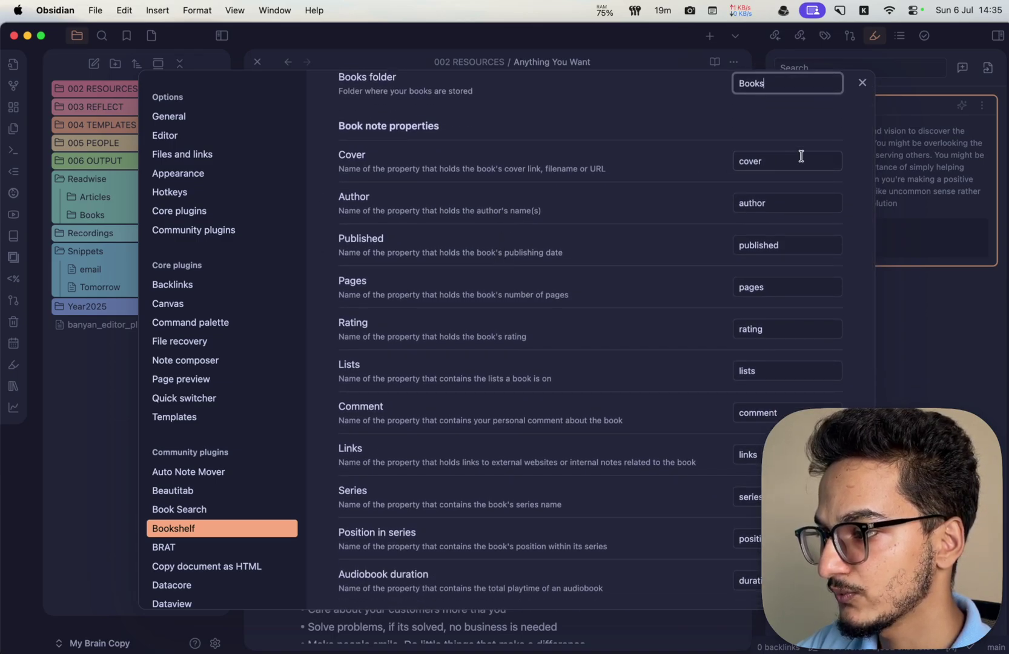
scroll(639, 320, "down", 2)
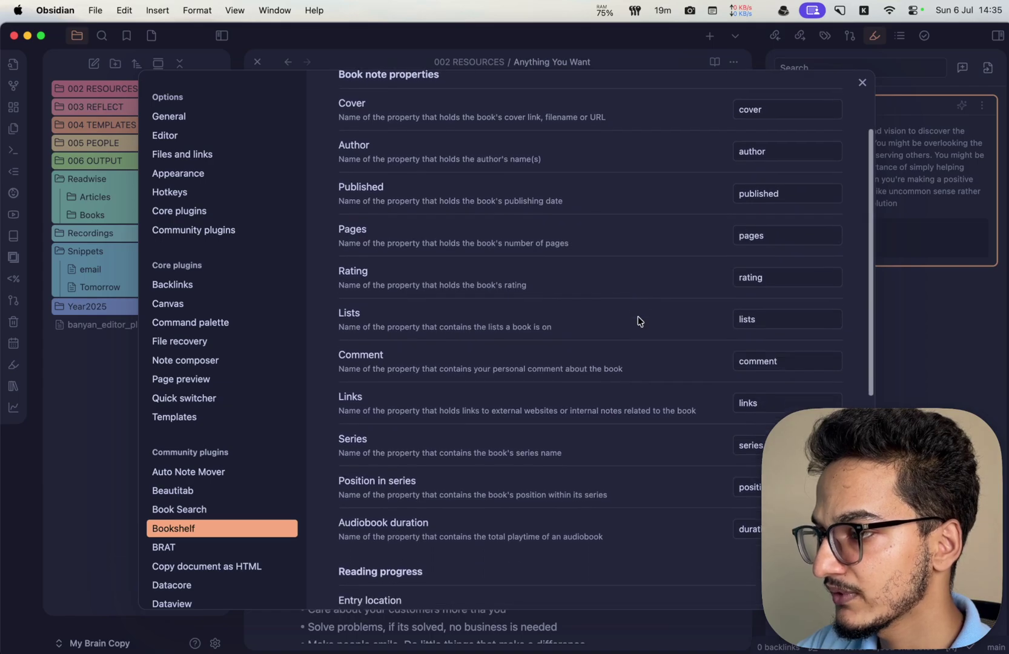
scroll(666, 284, "up", 4)
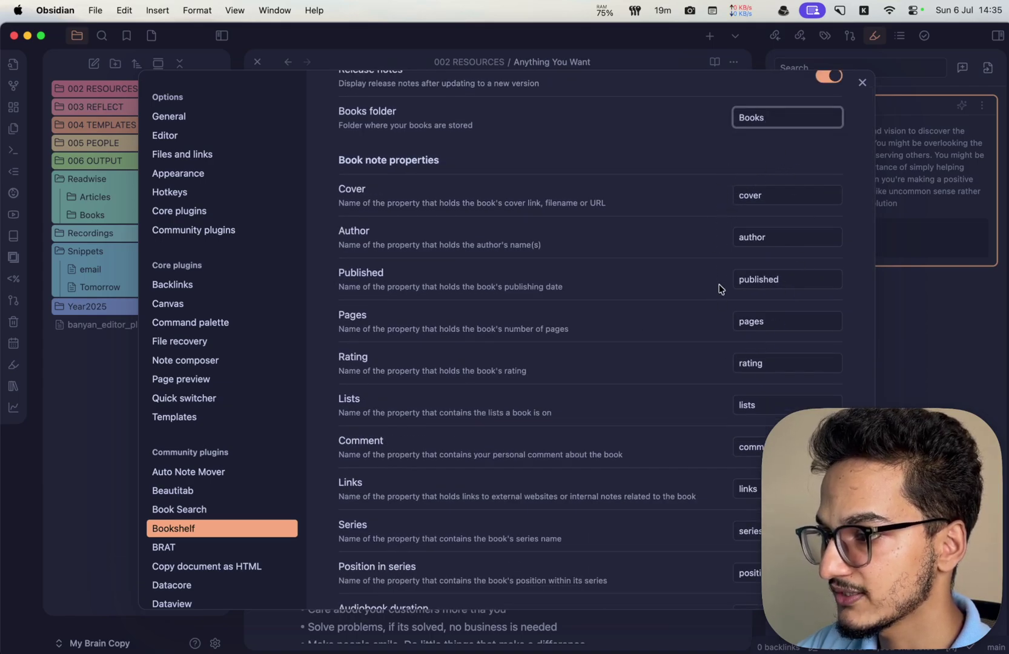
scroll(799, 175, "down", 10)
scroll(847, 121, "up", 10)
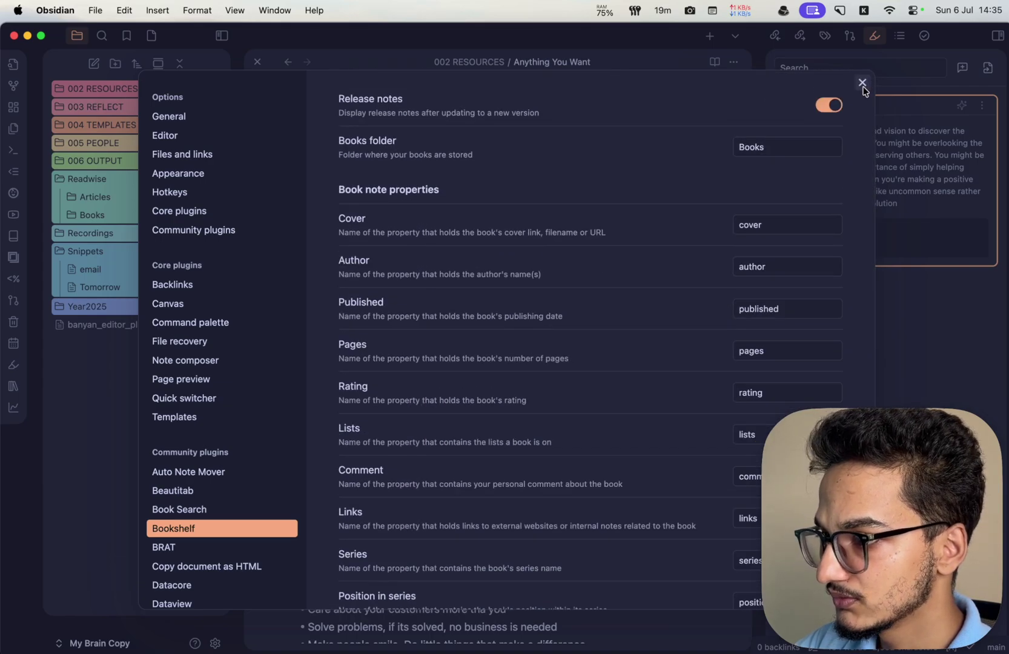
Close settings and open the Bookshelf library, which reports No books found.
left_click(862, 84)
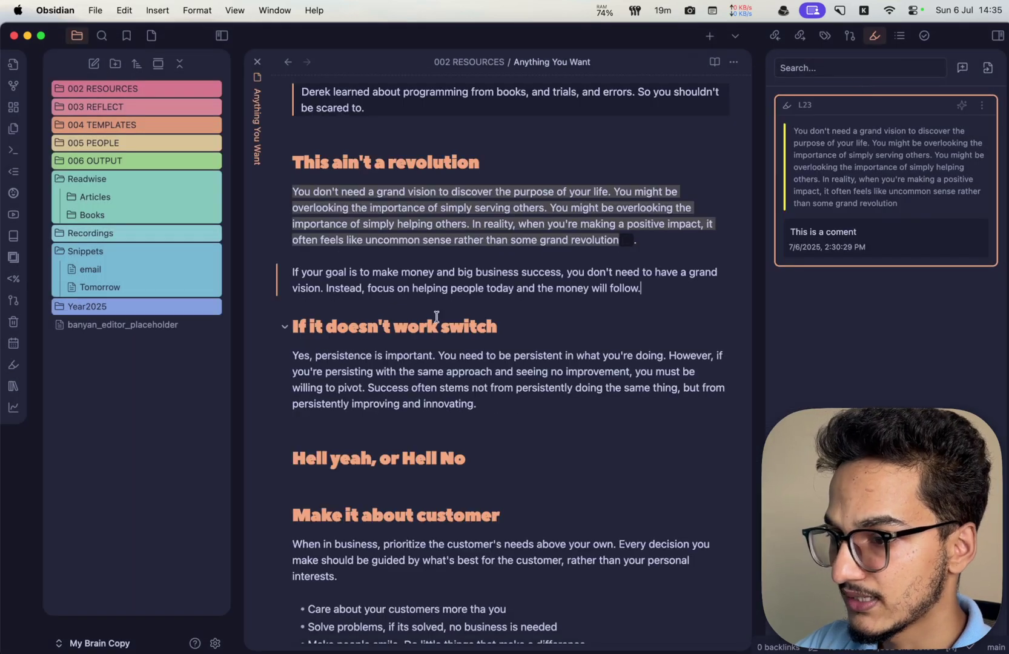
left_click(14, 386)
scroll(512, 257, "right", 5)
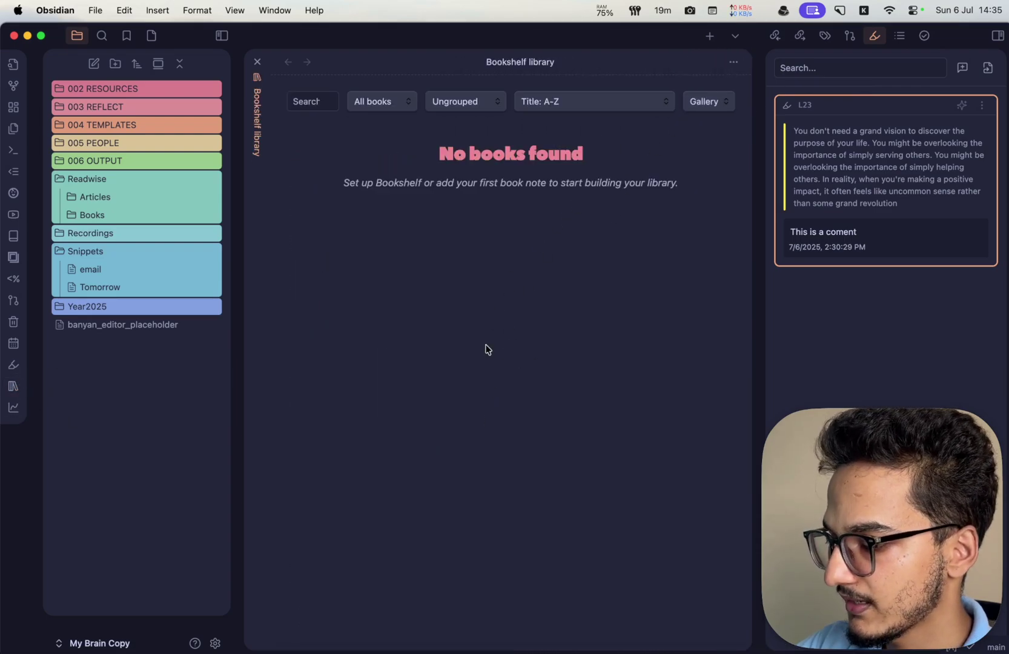
Change the Bookshelf Books folder to '/' so it reads the whole vault.
key("super+comma")
double_click(785, 150)
key("BackSpace")
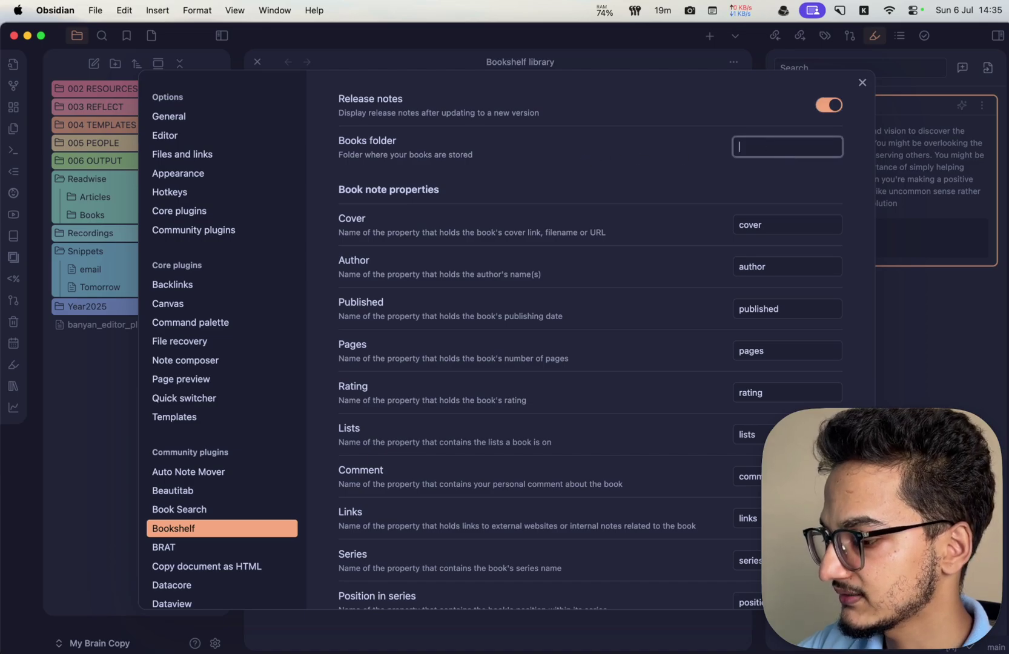
type("/")
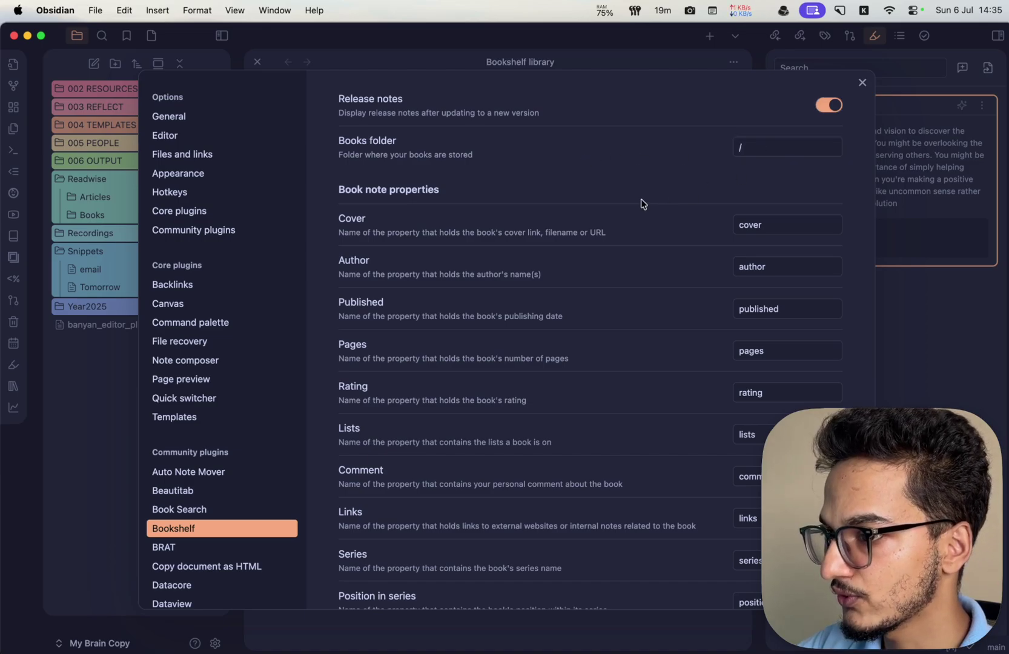
left_click(861, 83)
Reopen the Bookshelf library full-width with sidebars collapsed, showing all 892 notes as books.
key("super+w")
left_click(13, 386)
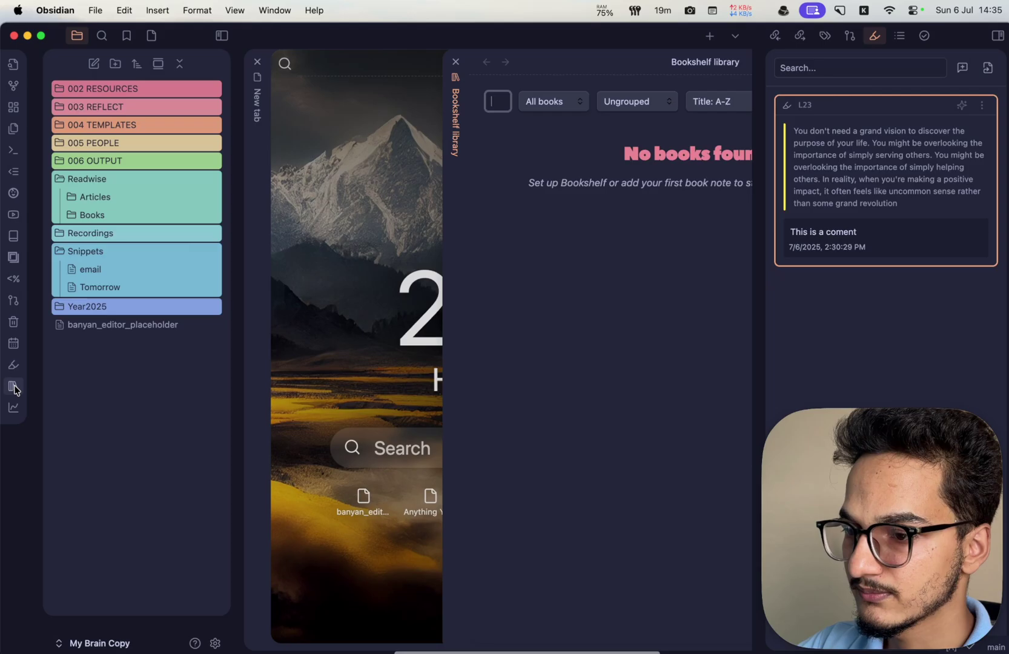
key("super+shift+f")
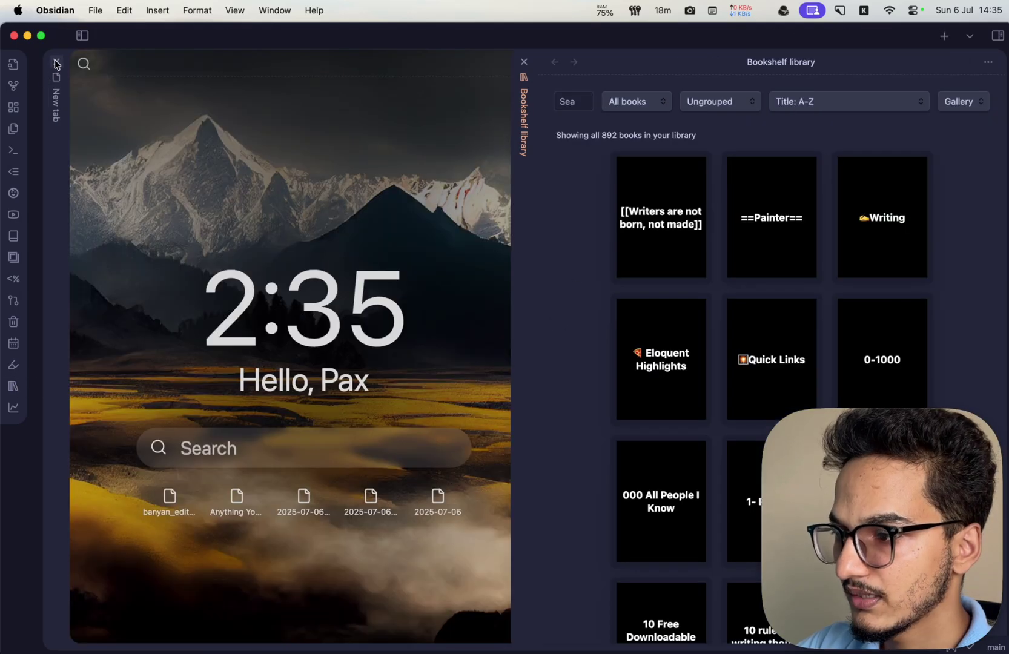
left_click(57, 61)
scroll(373, 359, "down", 15)
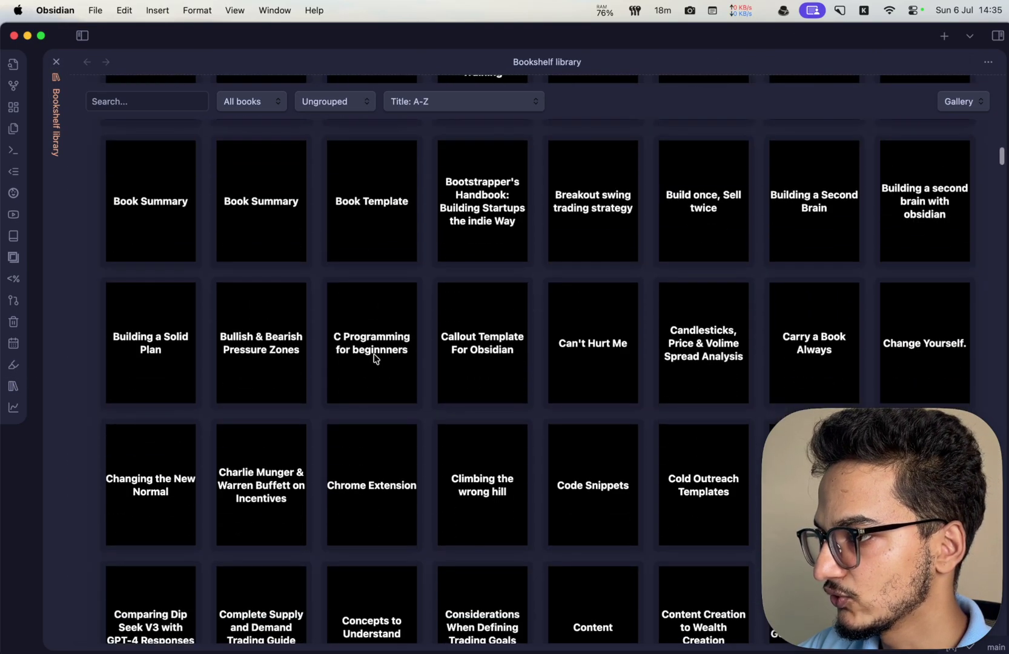
scroll(373, 358, "up", 15)
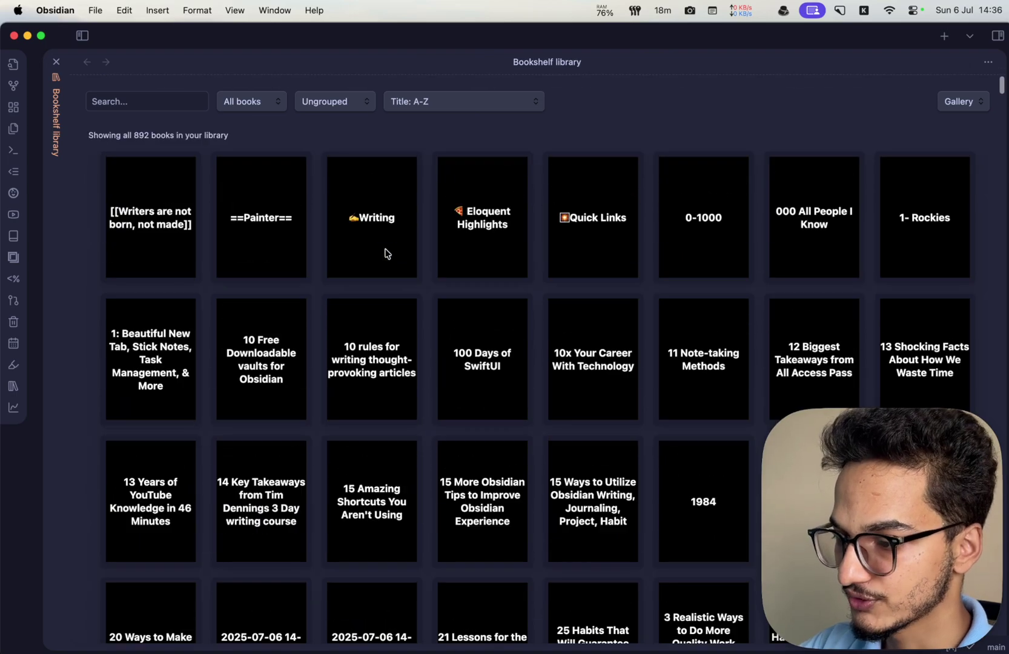
key("super+comma")
Set Bookshelf's Cover property to 'cover_url' and check the covers in the library.
left_click(780, 221)
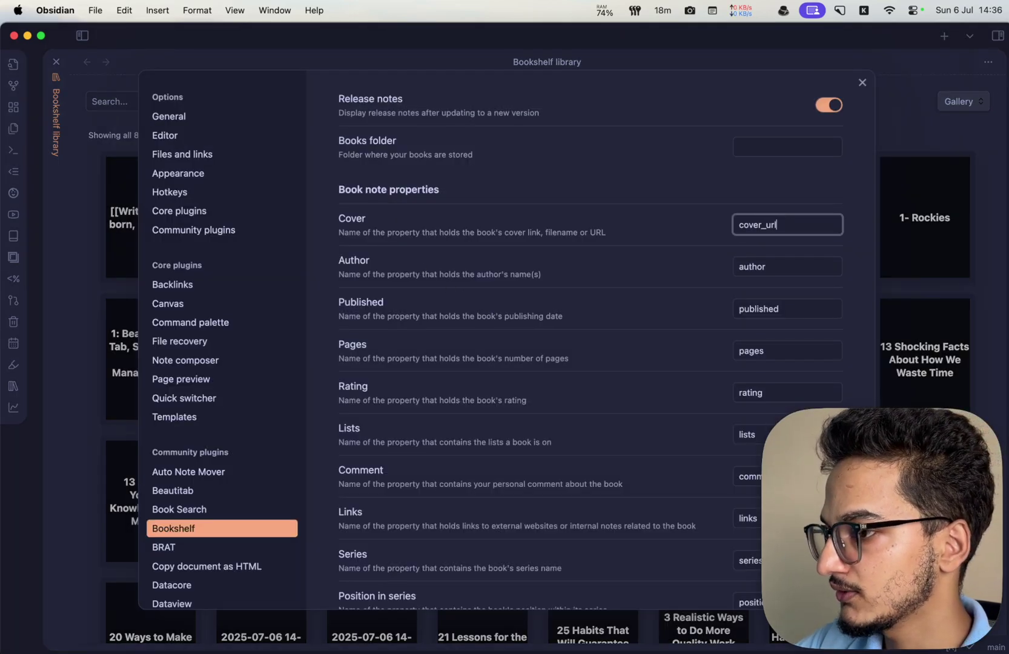
left_click(853, 231)
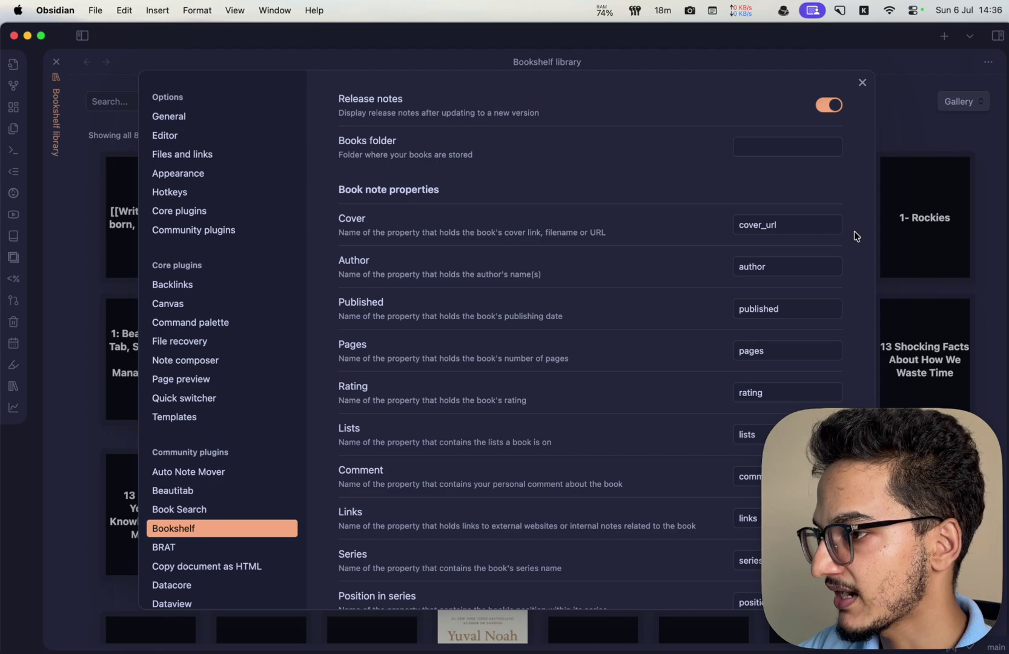
left_click(996, 236)
scroll(450, 441, "down", 5)
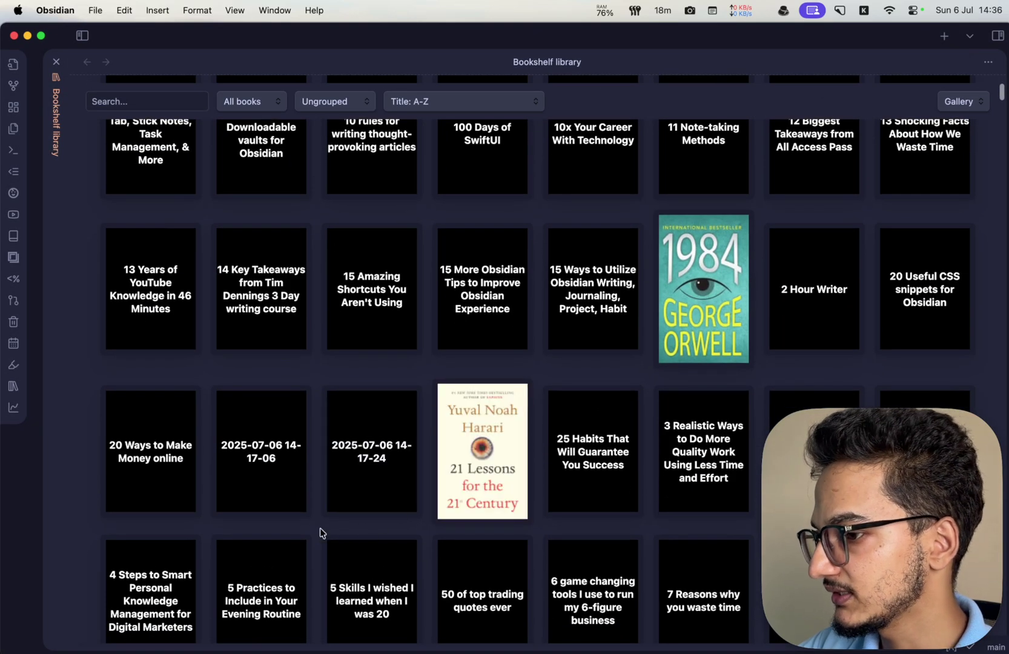
scroll(503, 560, "down", 15)
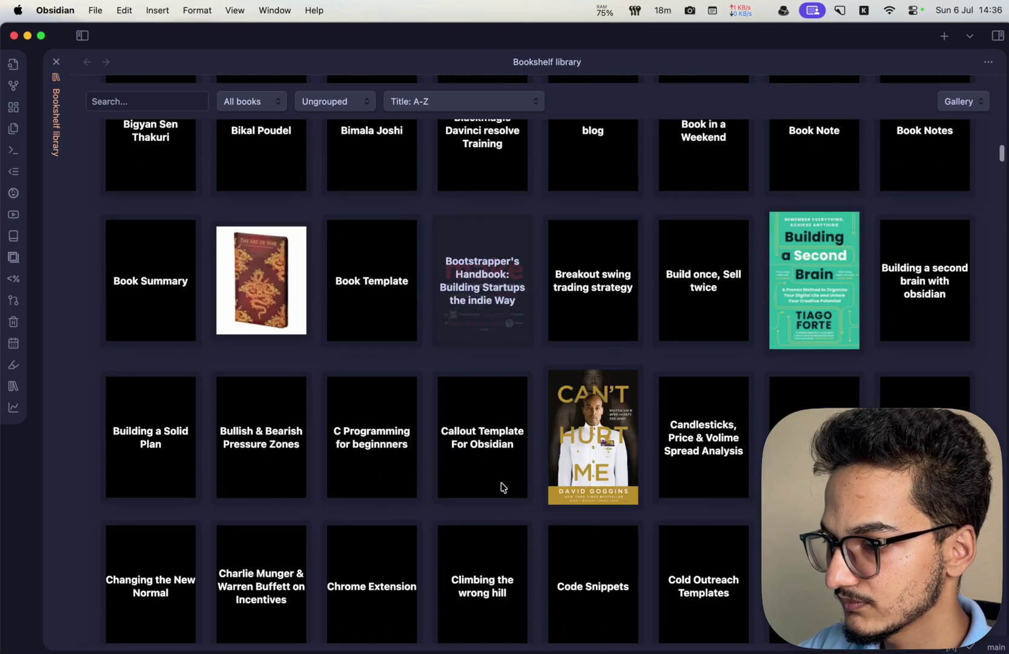
scroll(501, 486, "down", 10)
Change Bookshelf's Pages property to 'total_pages' and close Settings.
key("super+comma")
scroll(658, 337, "down", 1)
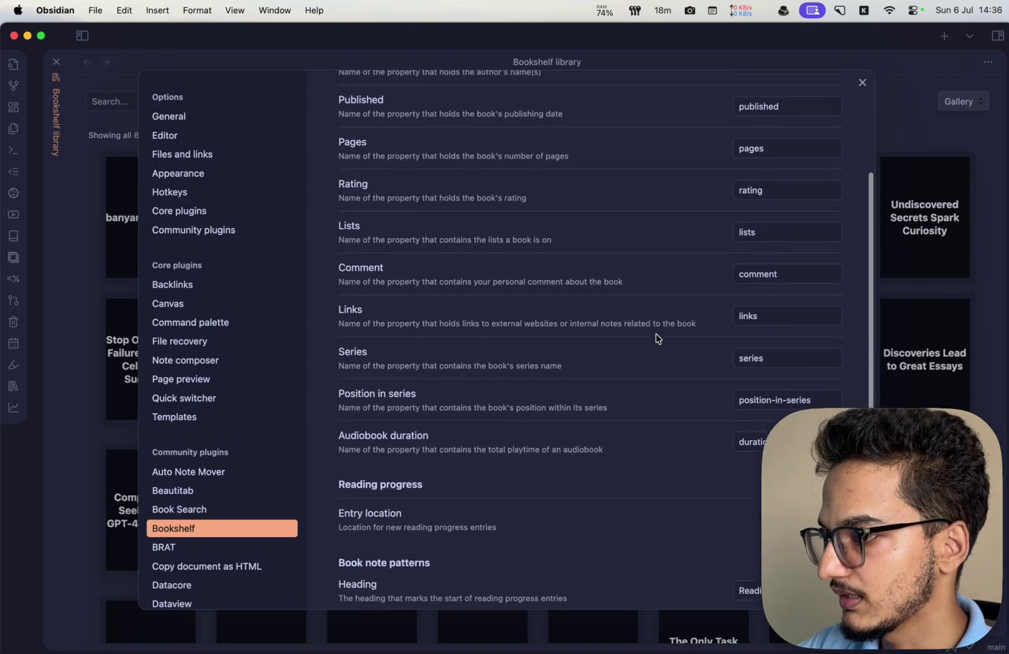
scroll(786, 150, "up", 1)
double_click(777, 162)
type("ta")
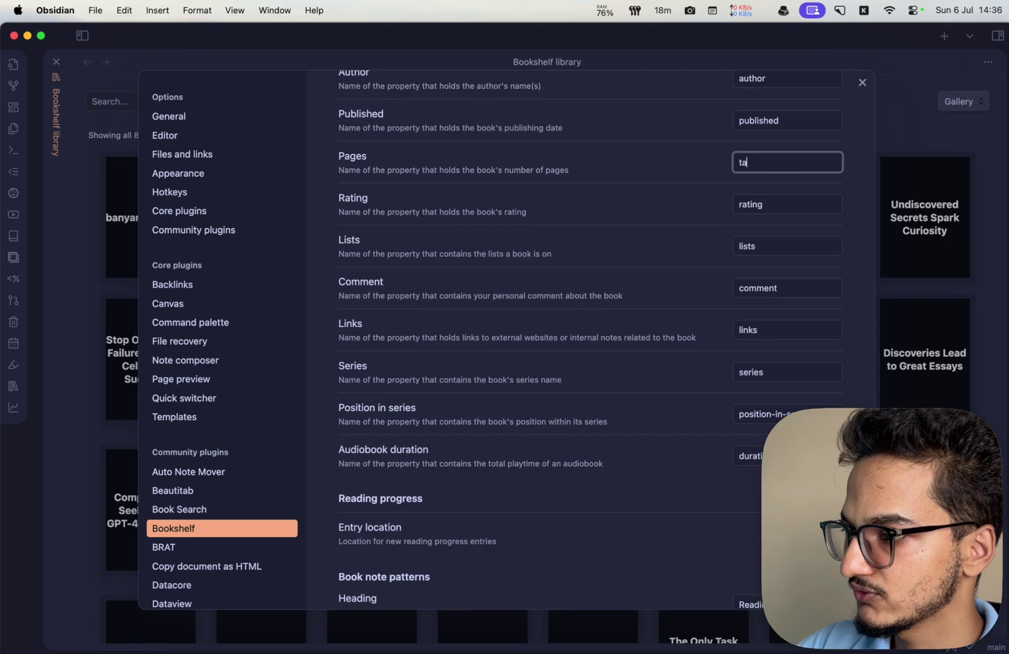
key("BackSpace")
key("BackSpace")
type("otal_pa")
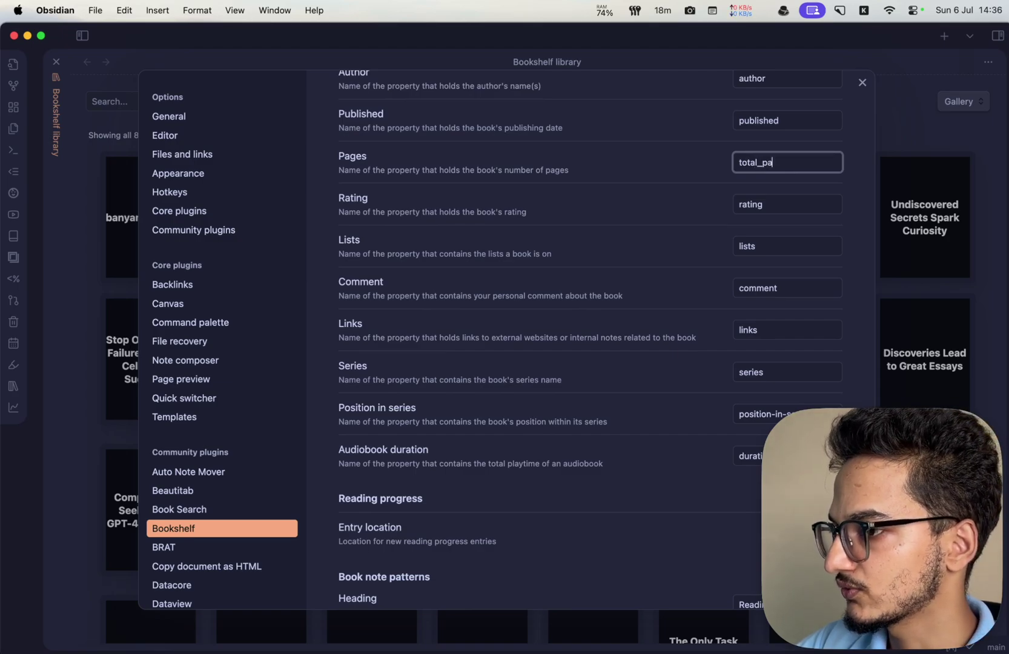
type("ges")
key("Escape")
Sort the library gallery by Pages: Low-High.
left_click(484, 108)
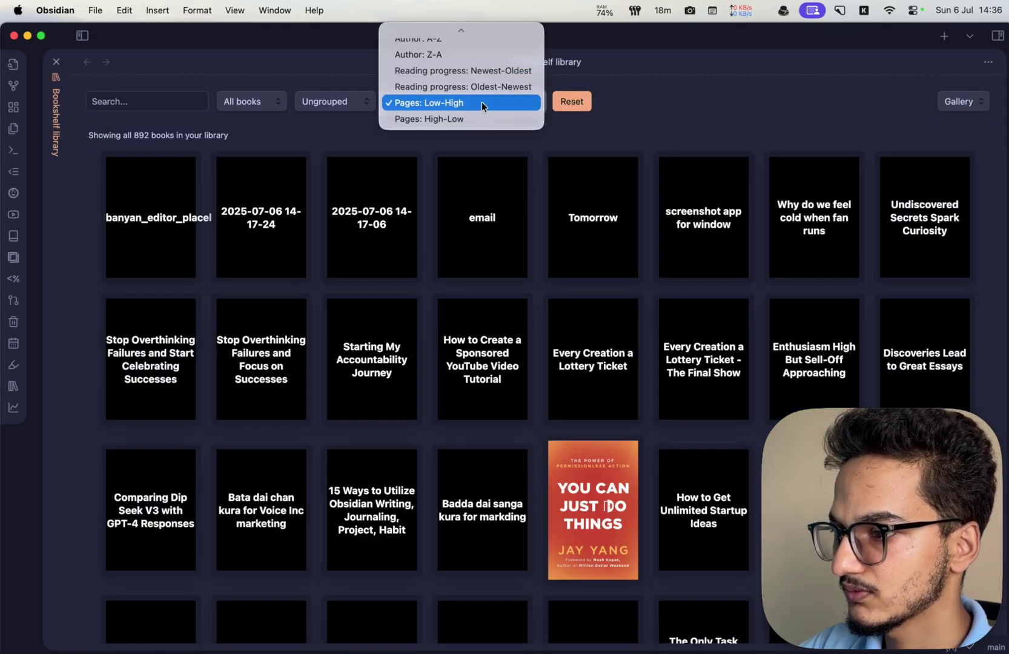
left_click(481, 119)
scroll(499, 271, "down", 5)
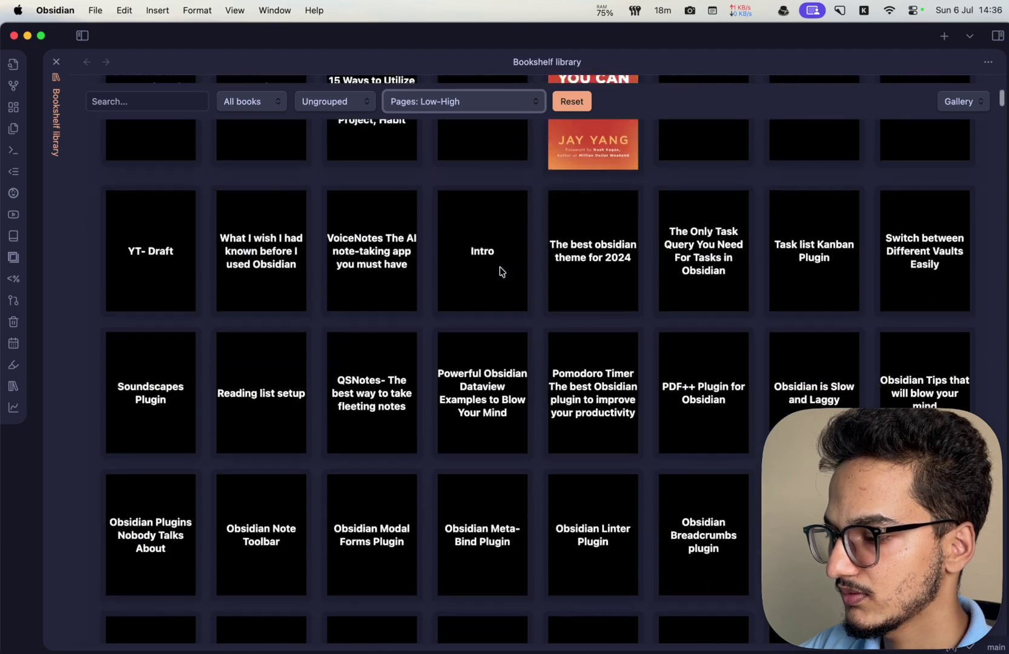
Search community plugins for 'bookshe' and open the Bookshelf plugin's detail page.
scroll(499, 271, "up", 3)
key("super+comma")
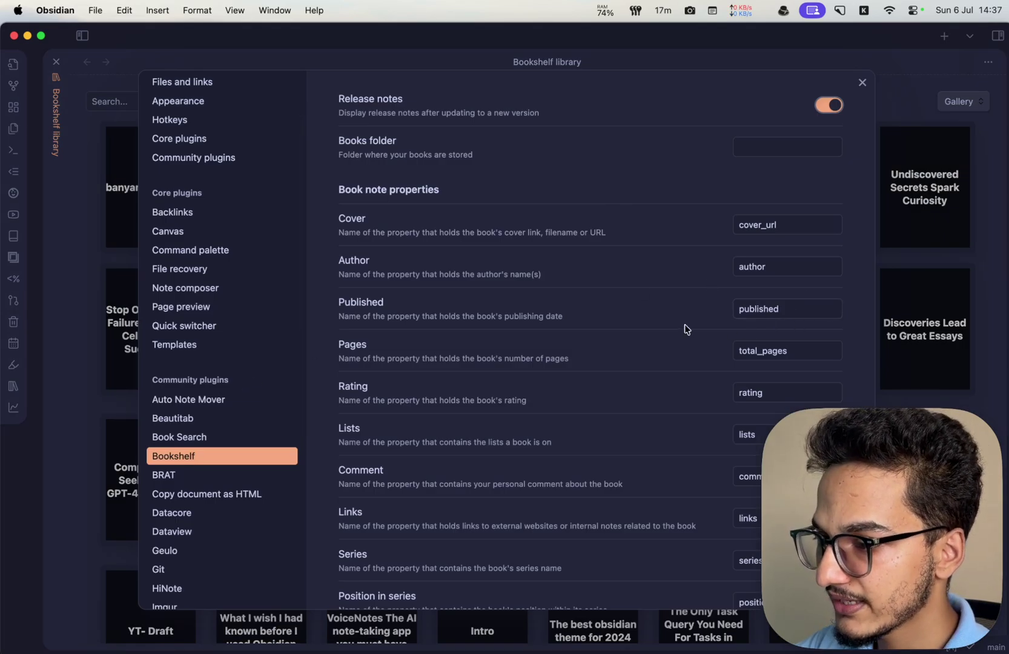
scroll(237, 200, "up", 3)
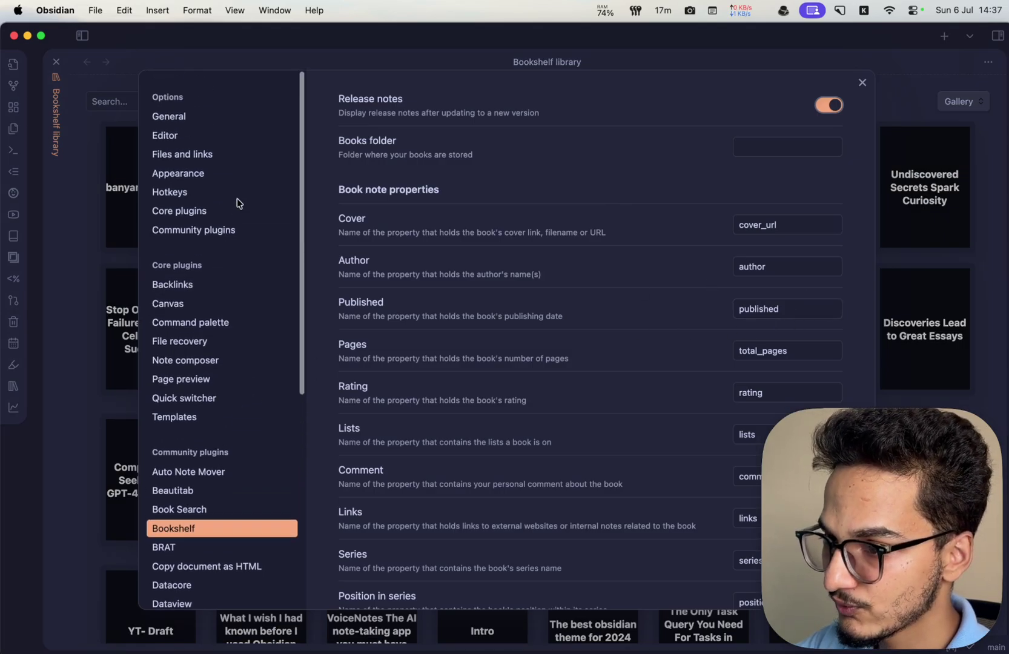
left_click(237, 235)
left_click(831, 153)
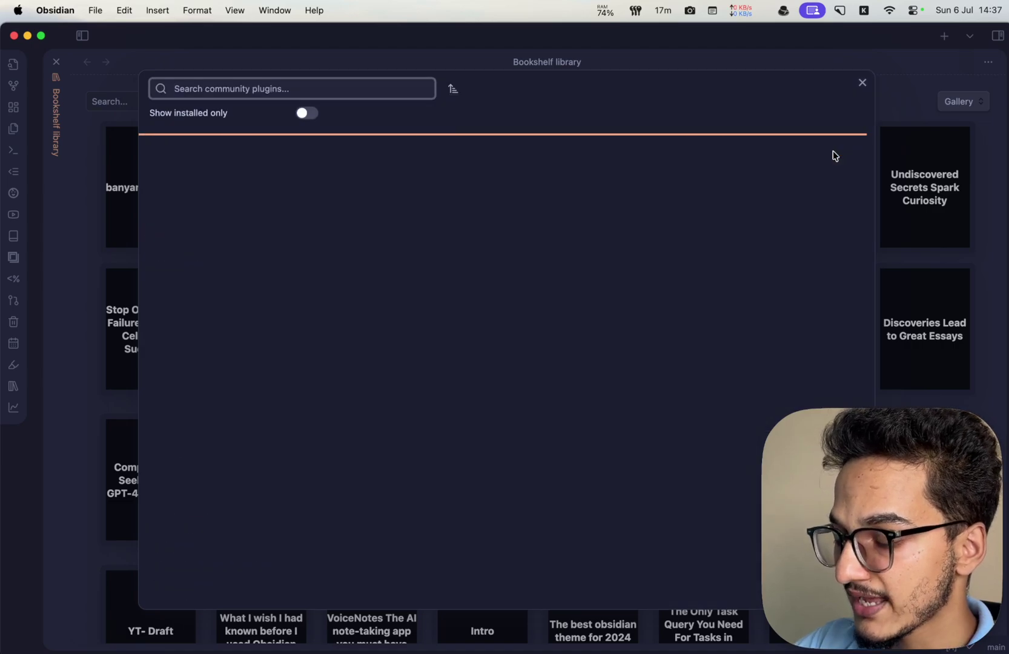
type("bookshe")
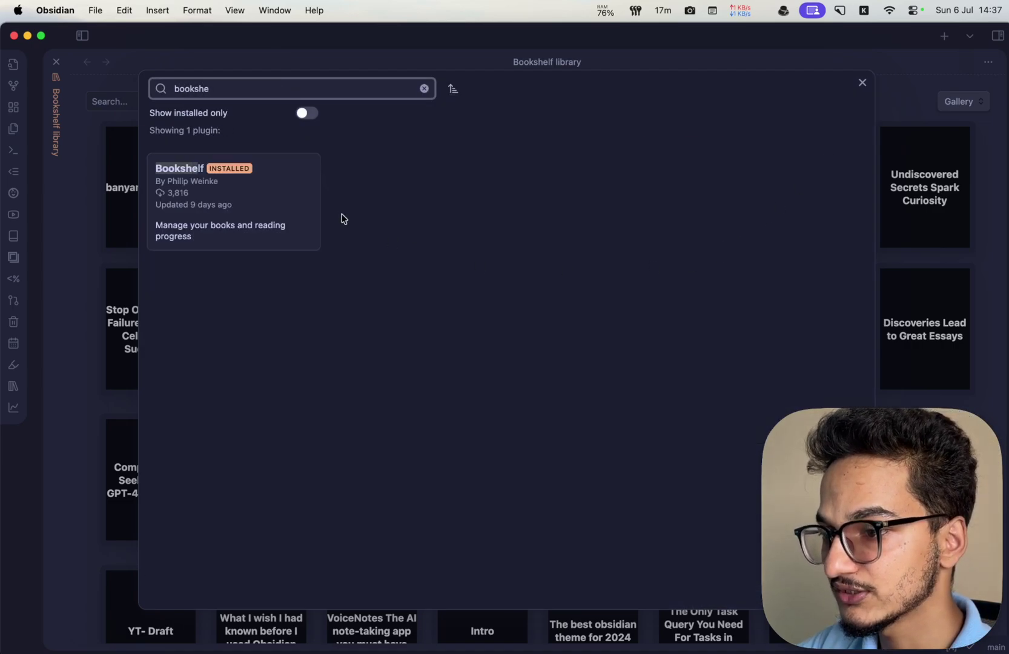
left_click(232, 207)
scroll(537, 303, "down", 5)
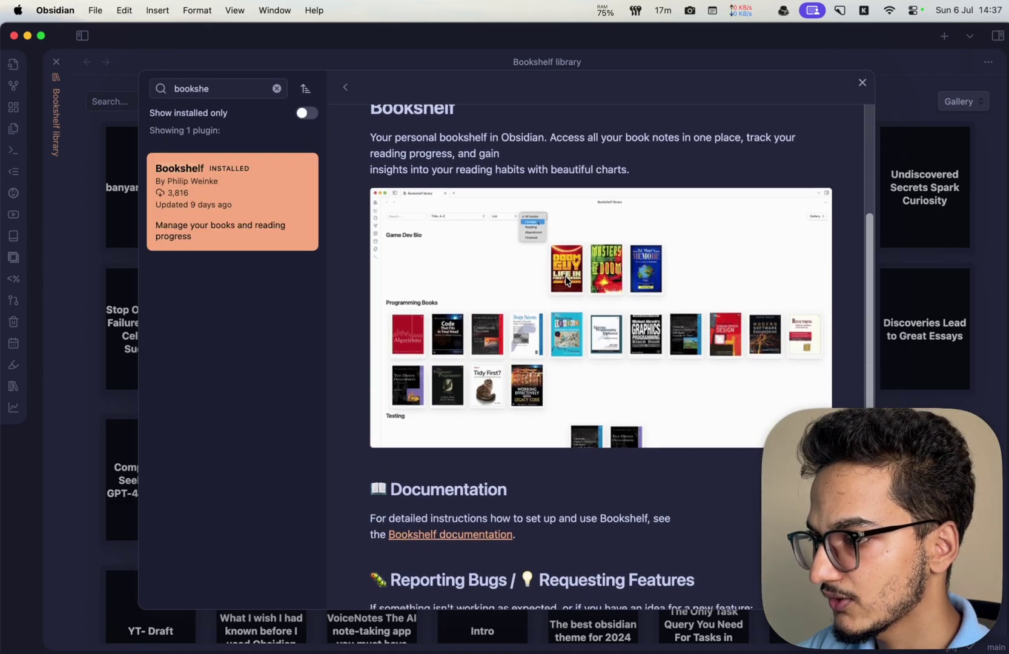
scroll(566, 279, "up", 1)
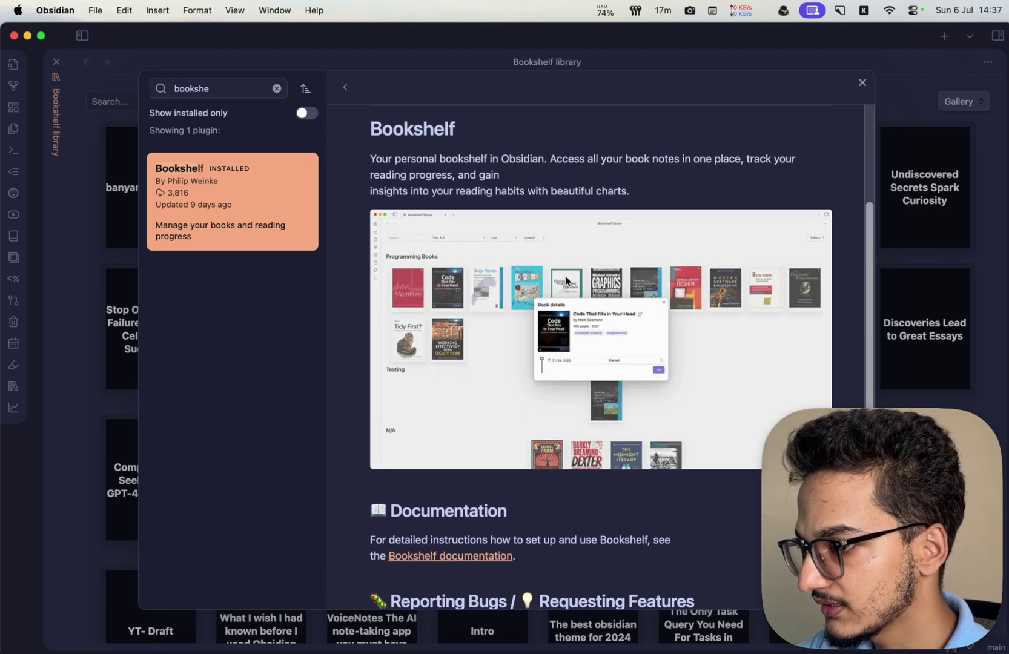
scroll(566, 280, "up", 2)
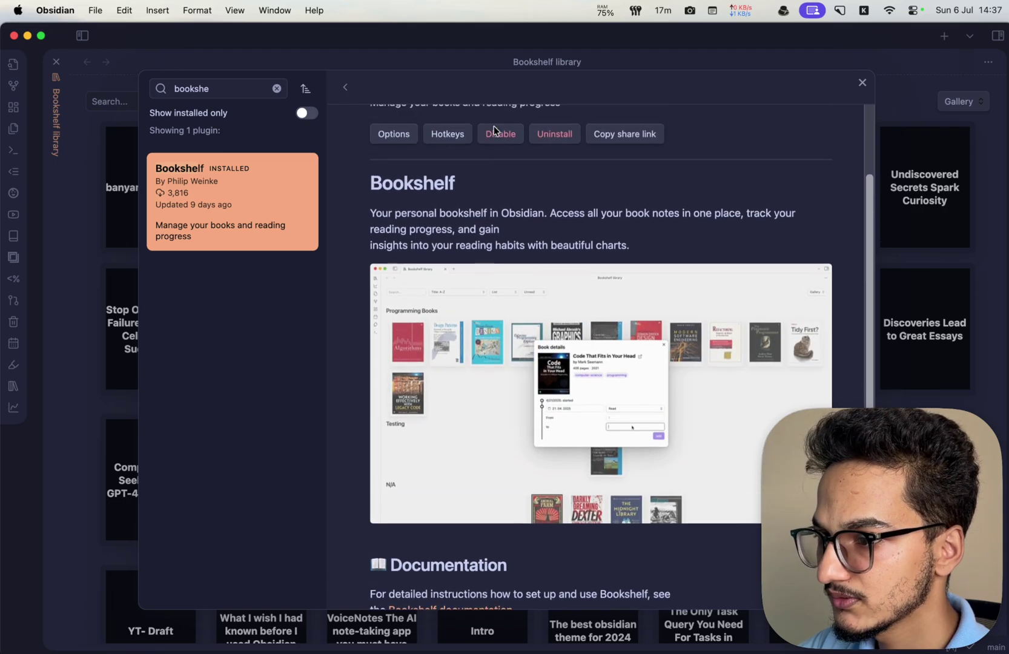
scroll(479, 458, "down", 5)
Open the Bookshelf documentation site and go to its Getting Started page.
left_click(479, 458)
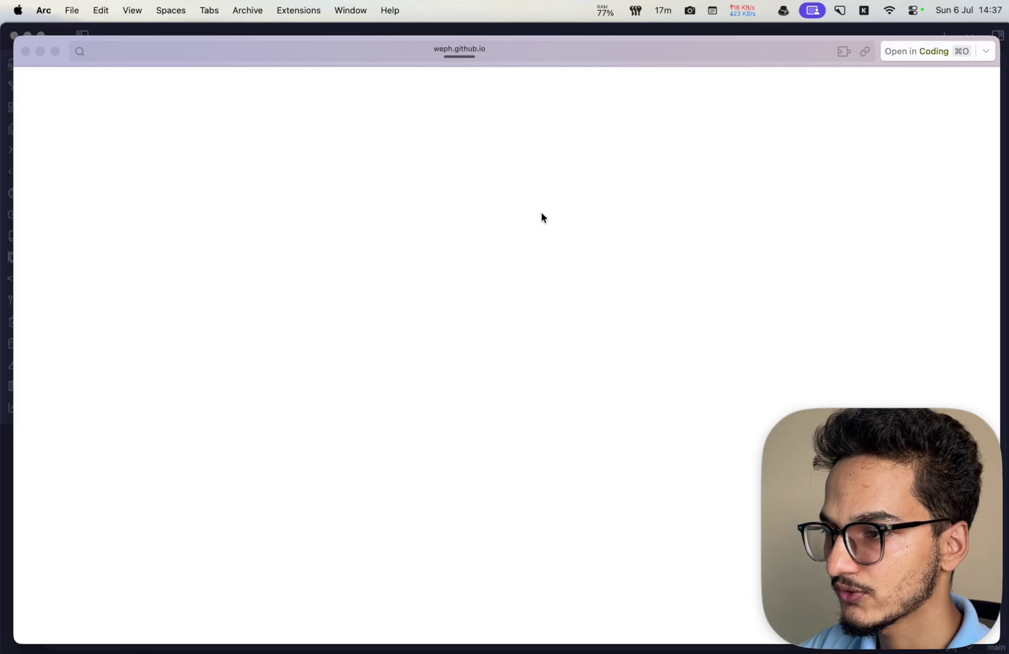
scroll(541, 217, "down", 2)
scroll(527, 221, "up", 2)
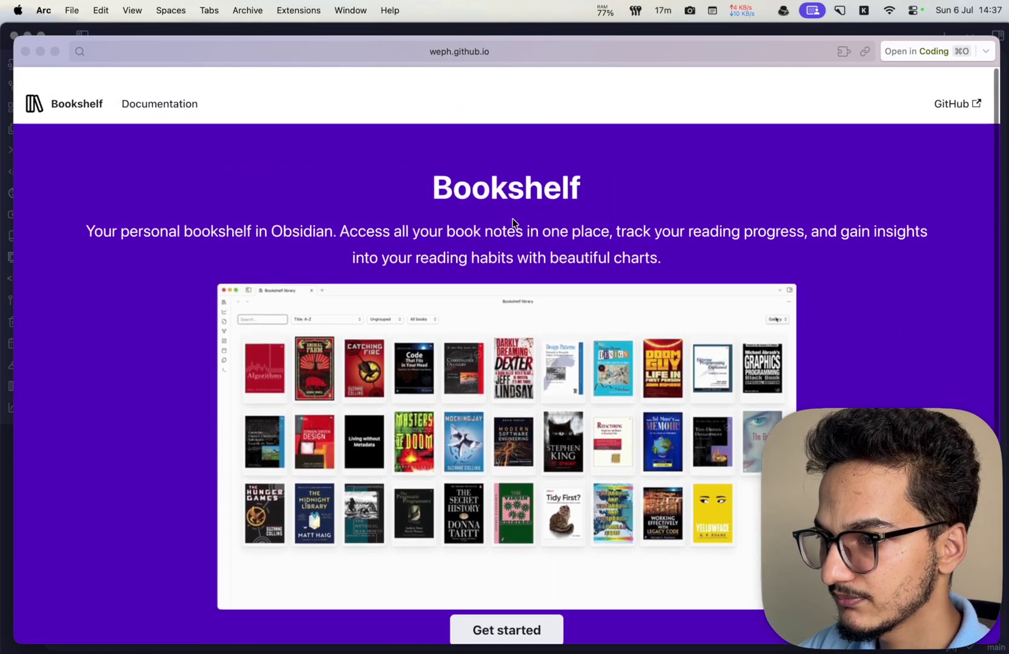
left_click(180, 89)
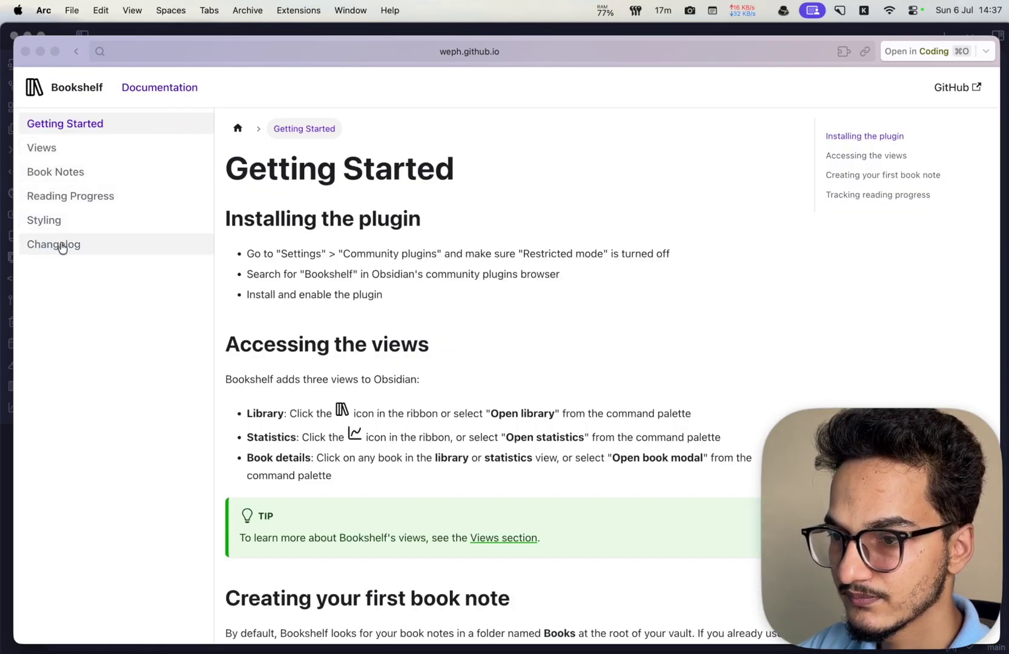
Read the Reading Progress page, selecting the page-number progress examples.
left_click(57, 198)
scroll(415, 327, "down", 15)
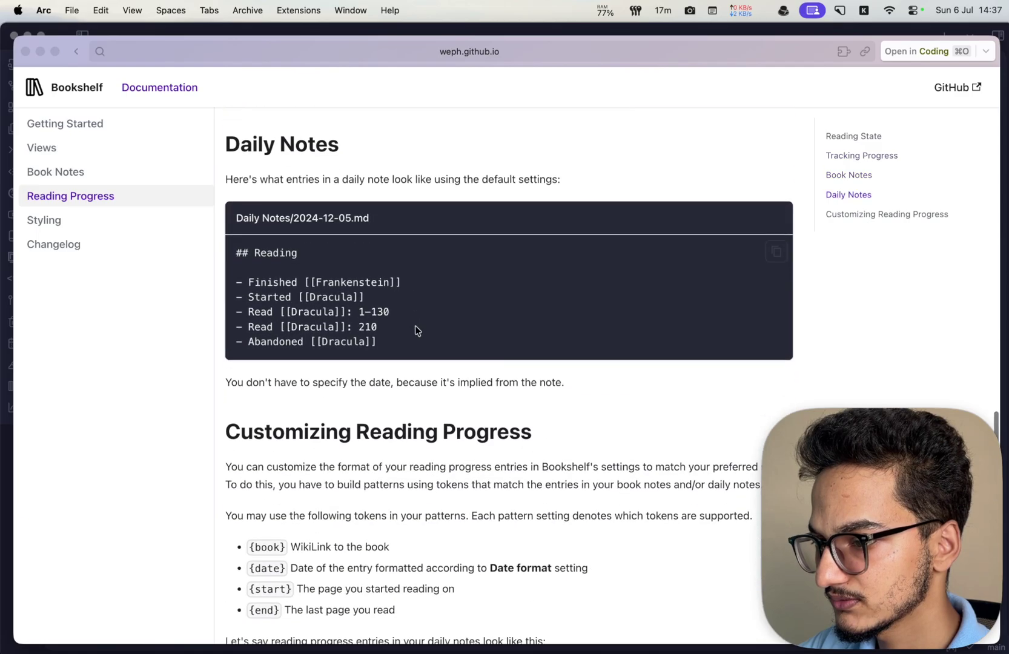
scroll(415, 327, "up", 8)
scroll(415, 327, "up", 3)
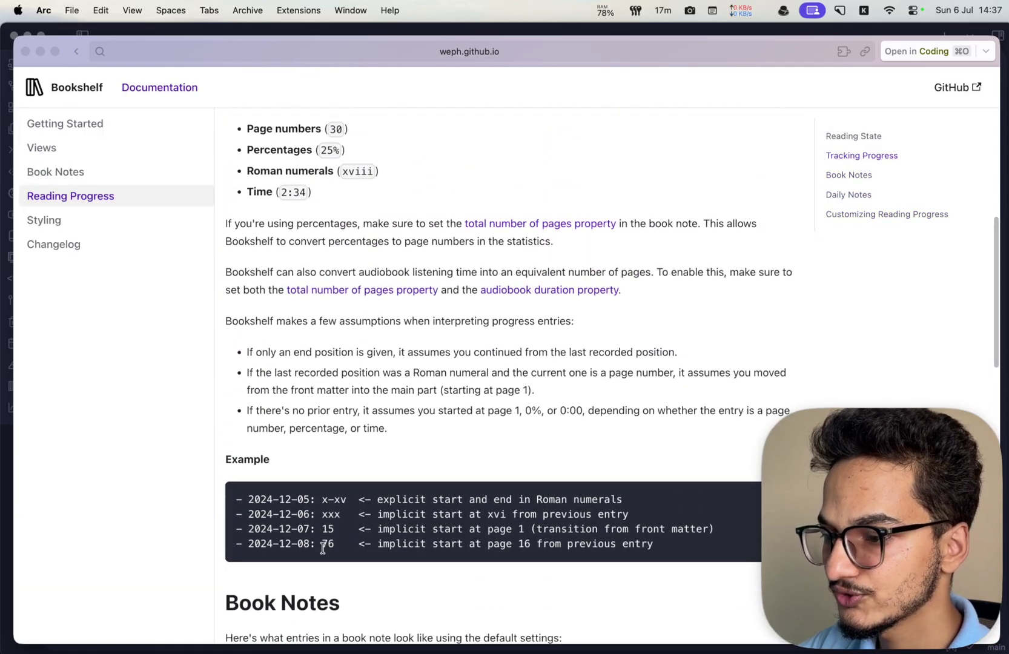
left_click_drag(237, 495, 592, 563)
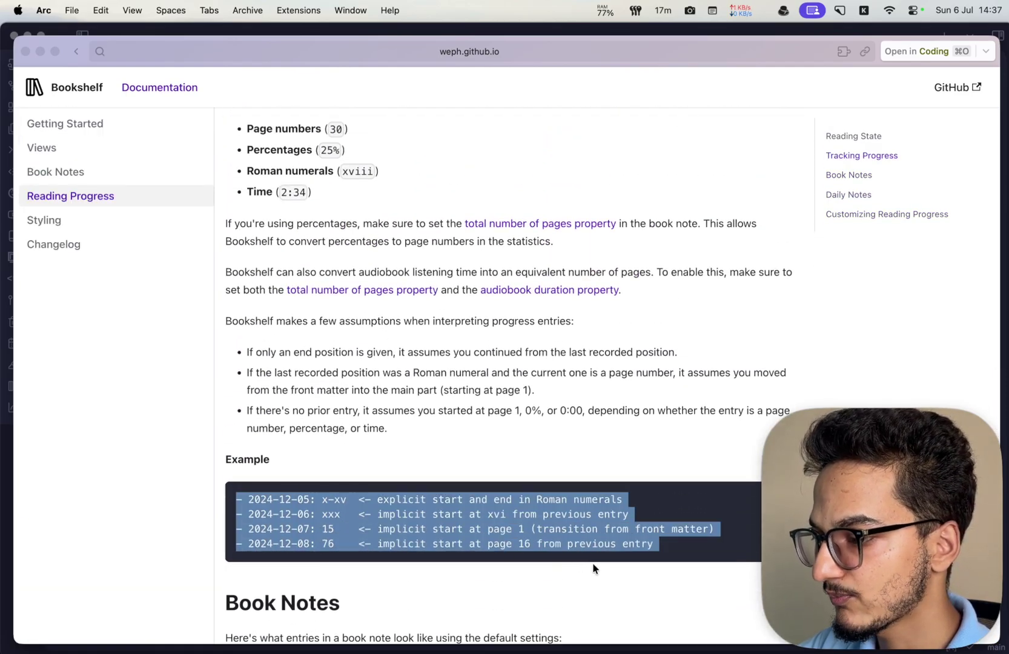
left_click(658, 538)
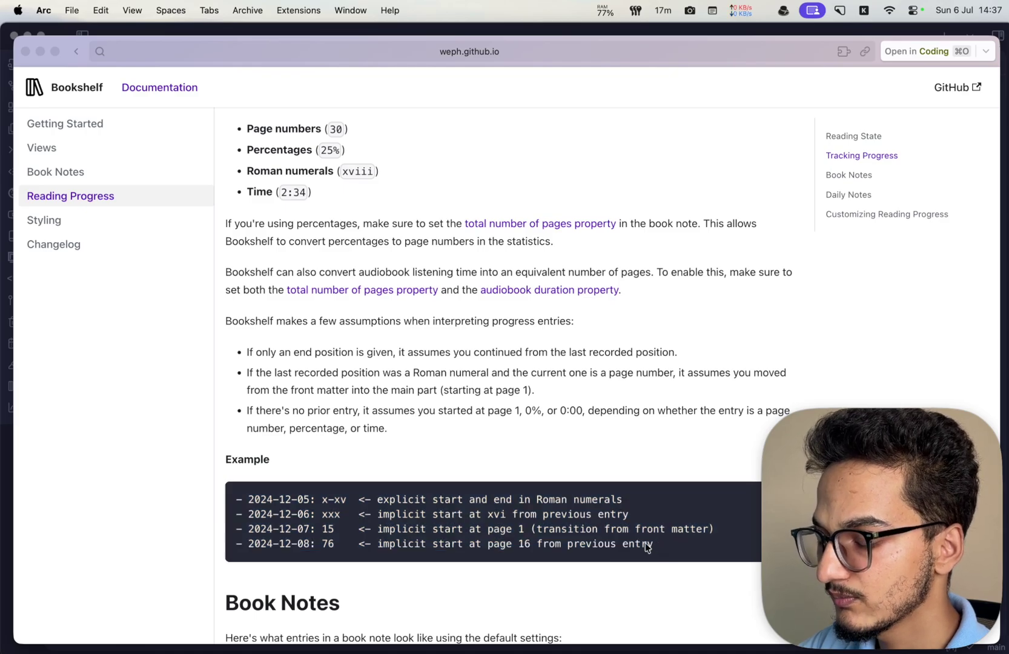
left_click_drag(658, 543, 210, 440)
scroll(210, 436, "down", 10)
scroll(348, 424, "down", 8)
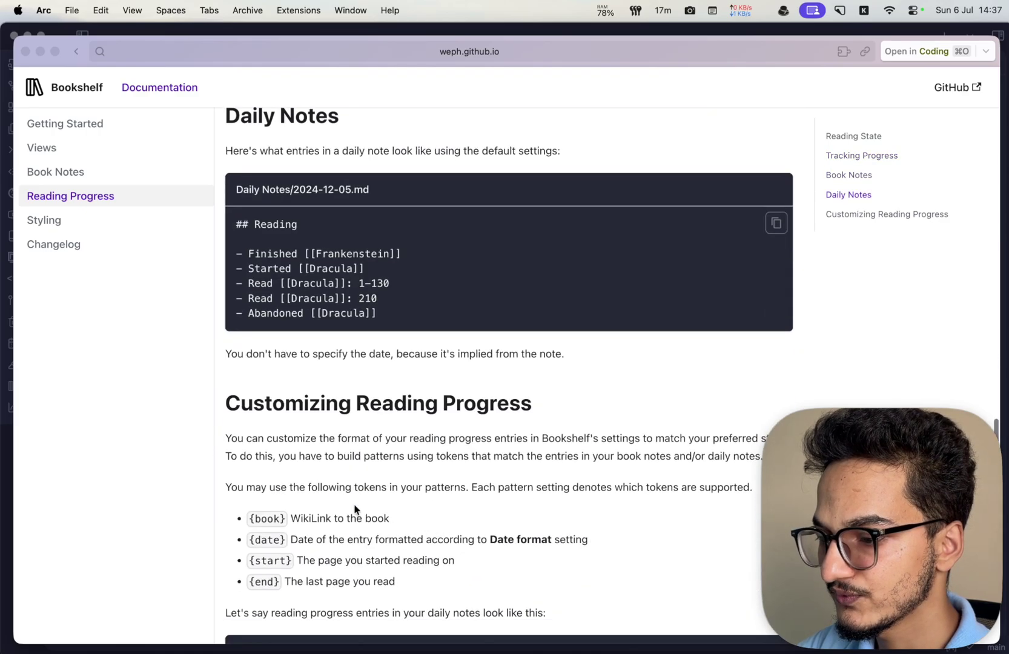
scroll(355, 510, "up", 15)
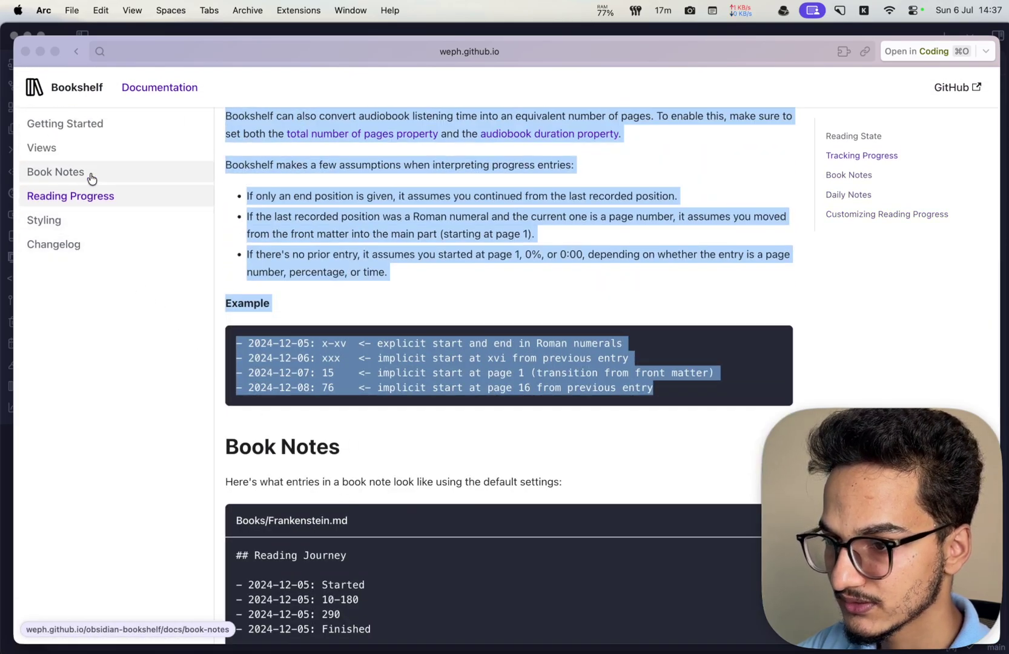
Look at the Styling page, then read Getting Started's 'Creating your first book note' section.
left_click(91, 220)
scroll(132, 216, "up", 10)
left_click(106, 136)
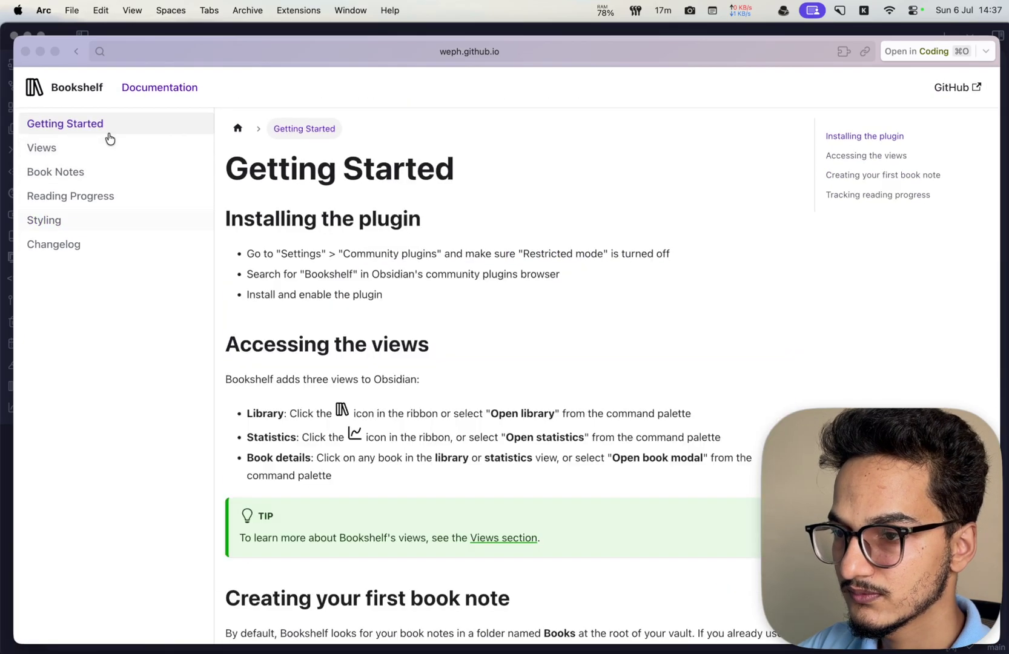
scroll(419, 468, "down", 10)
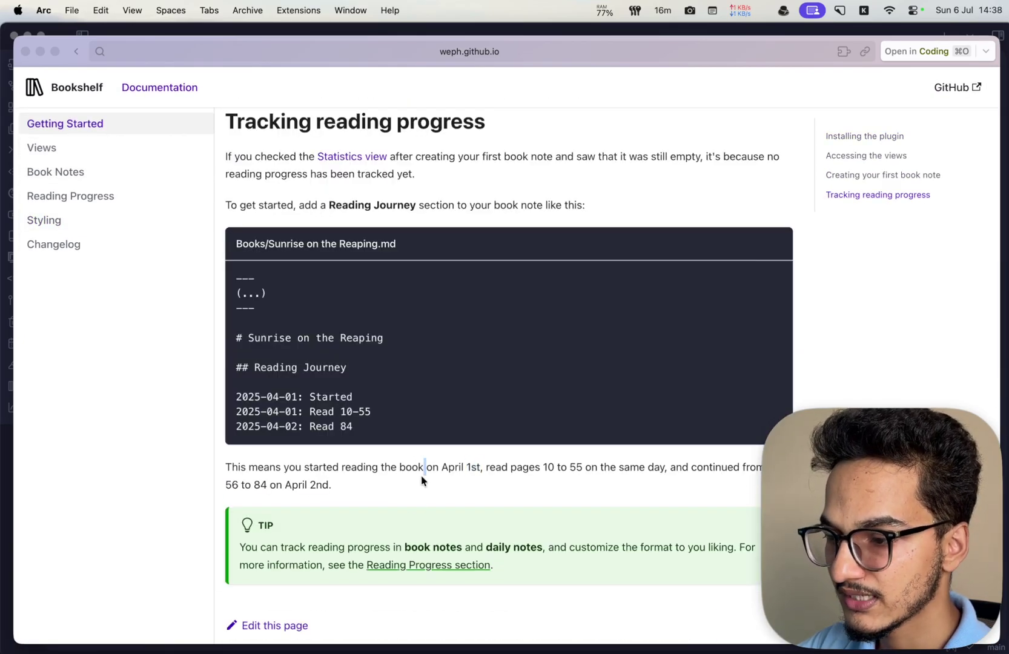
scroll(422, 478, "up", 5)
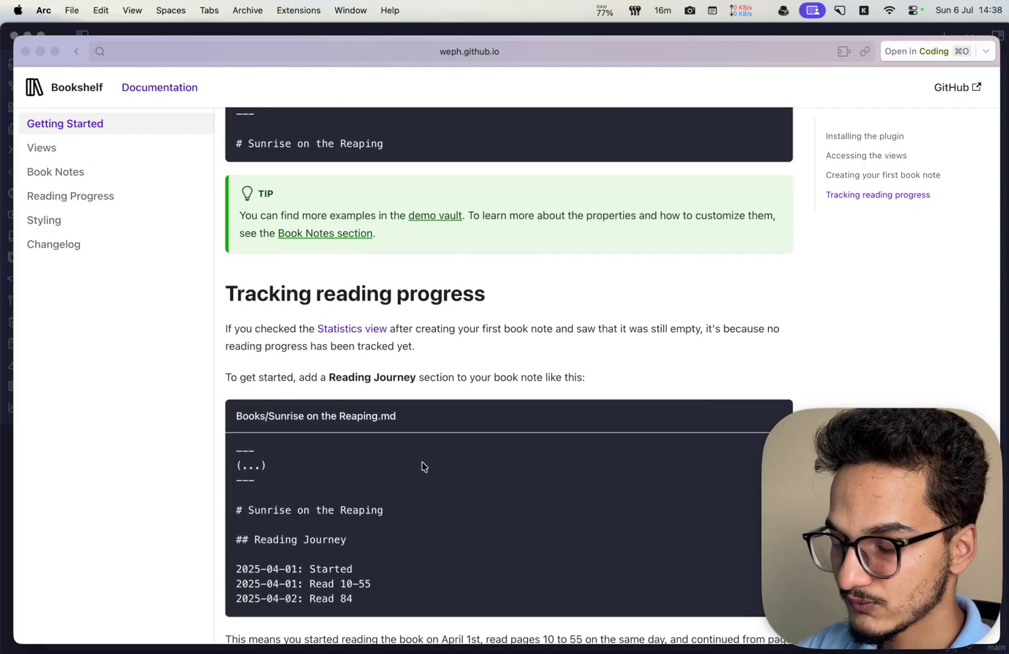
scroll(448, 321, "up", 10)
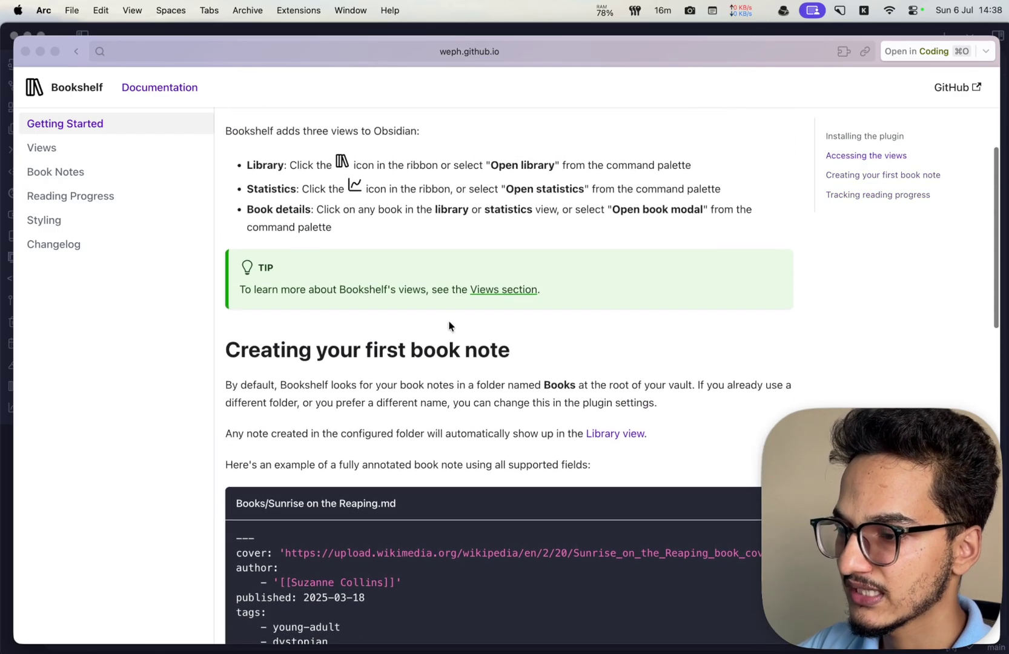
double_click(438, 403)
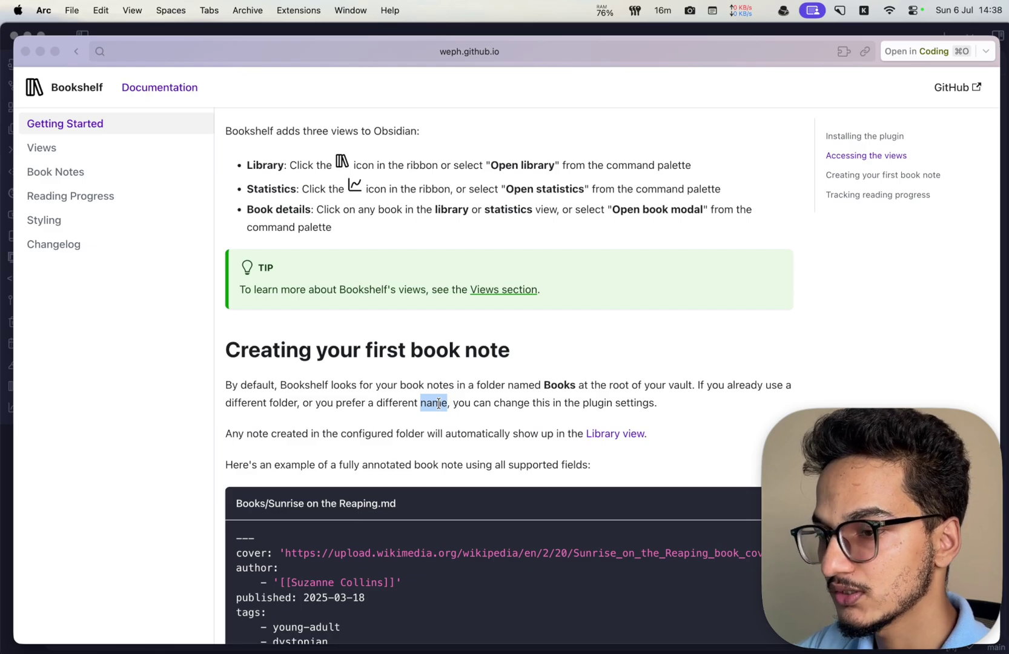
Back in Obsidian, close the plugin browser and Settings, then switch the library from Gallery to Table.
key("super+Tab")
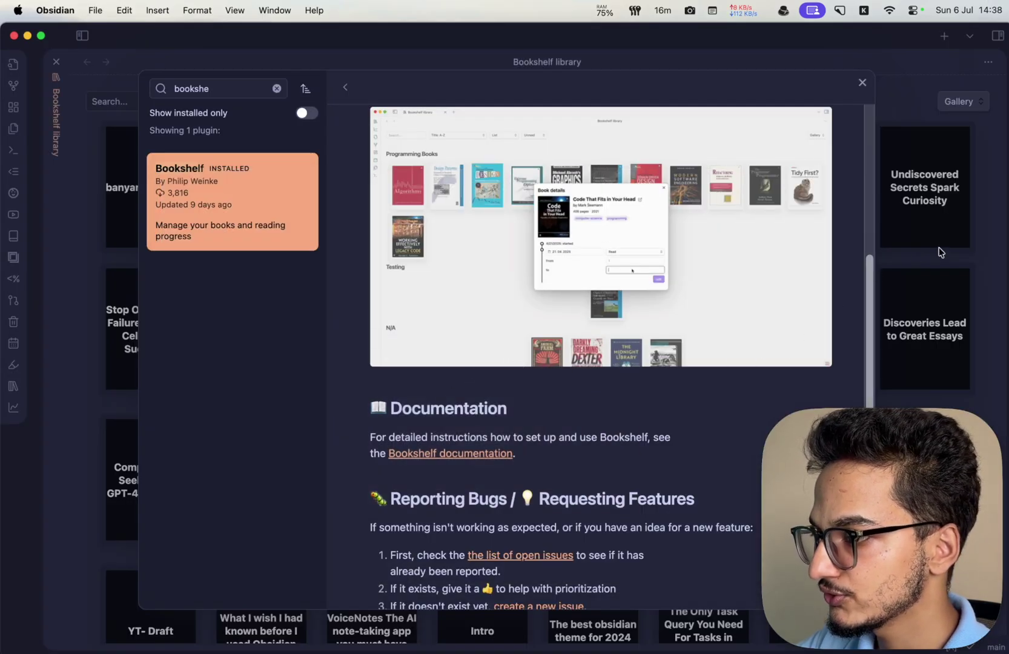
key("Escape")
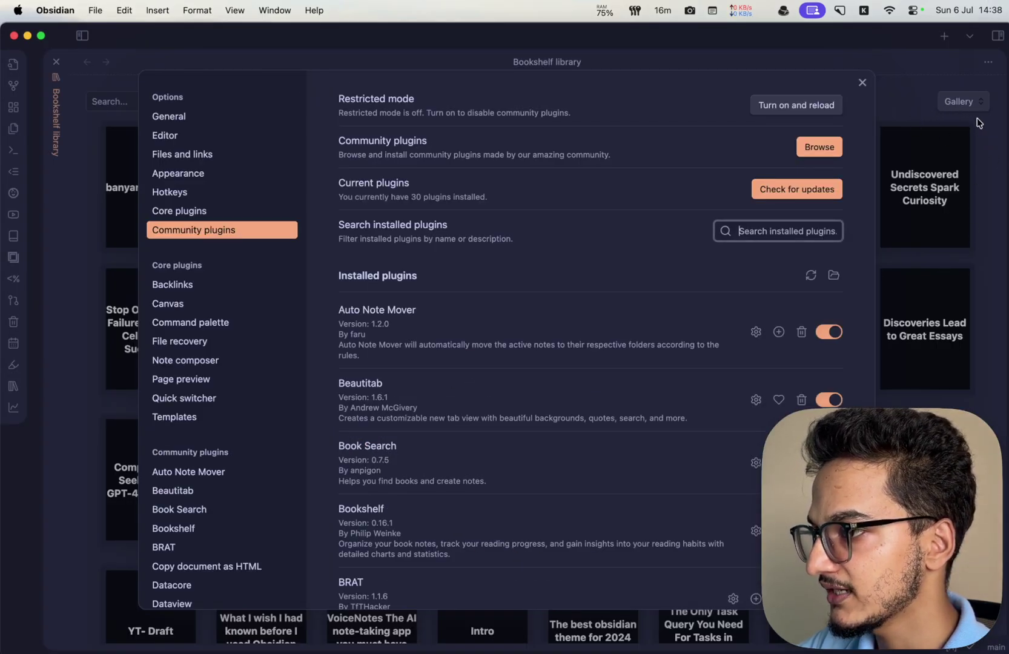
key("Escape")
left_click(963, 102)
left_click(962, 115)
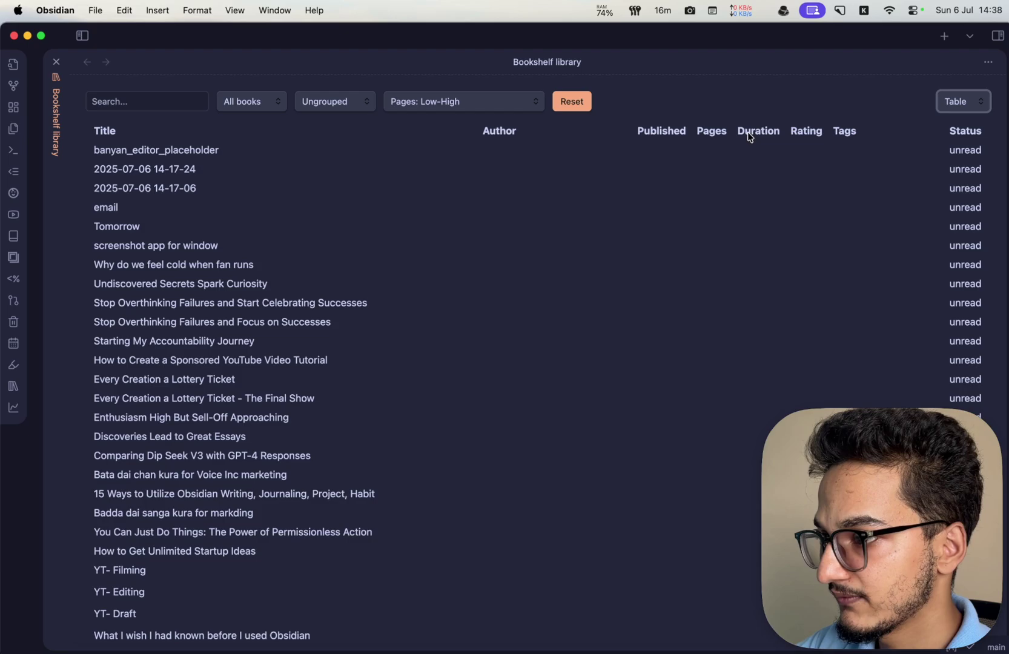
scroll(731, 393, "down", 20)
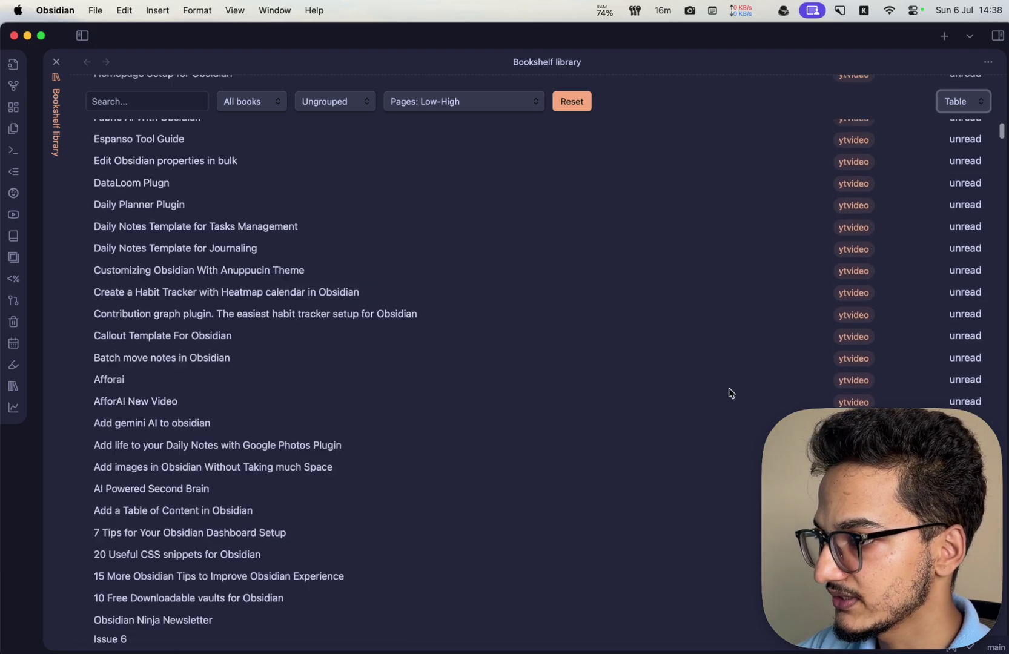